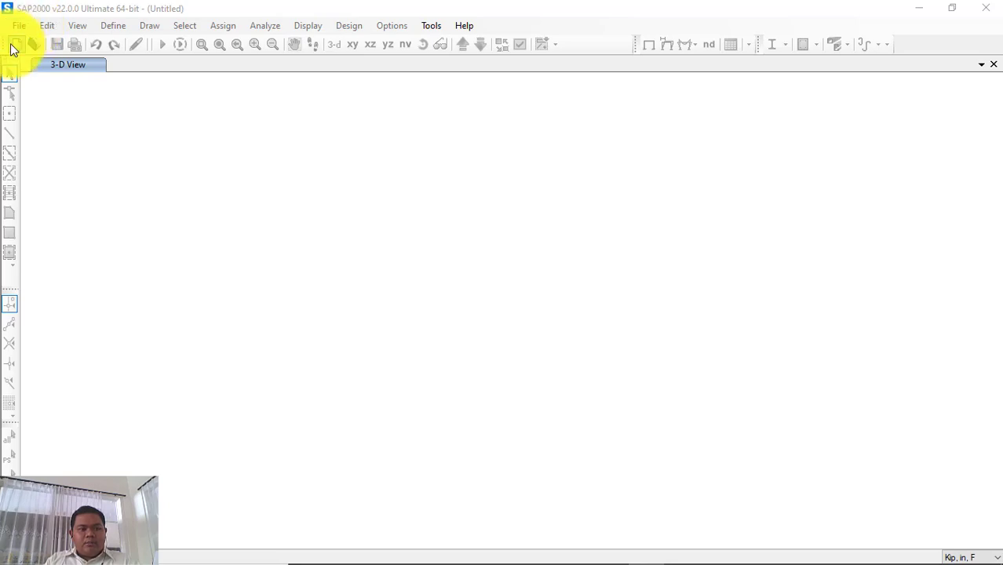
# - Start a new model with default units Kgf, m, C and United States default materials
pyautogui.moveTo(631, 559)
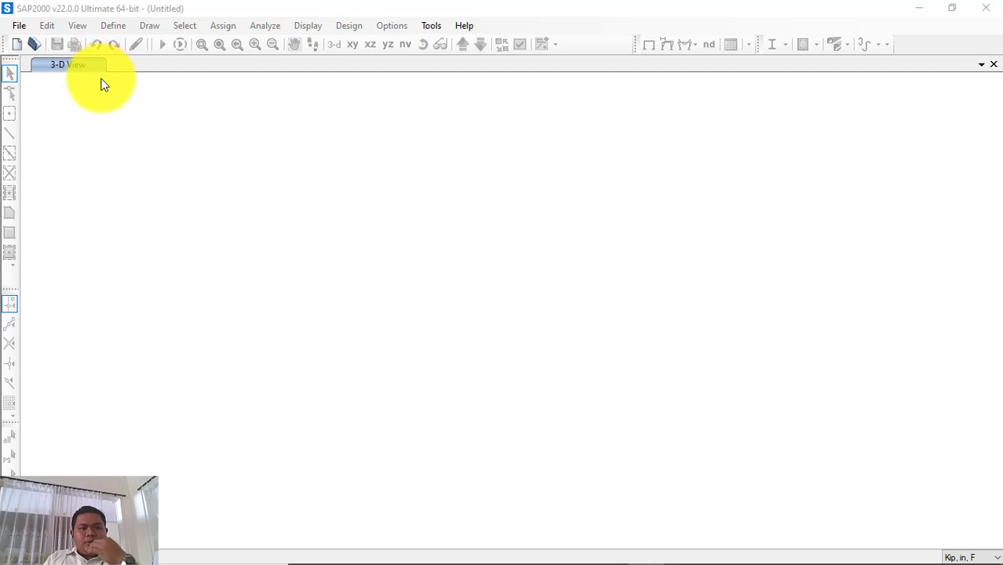
pyautogui.click(21, 44)
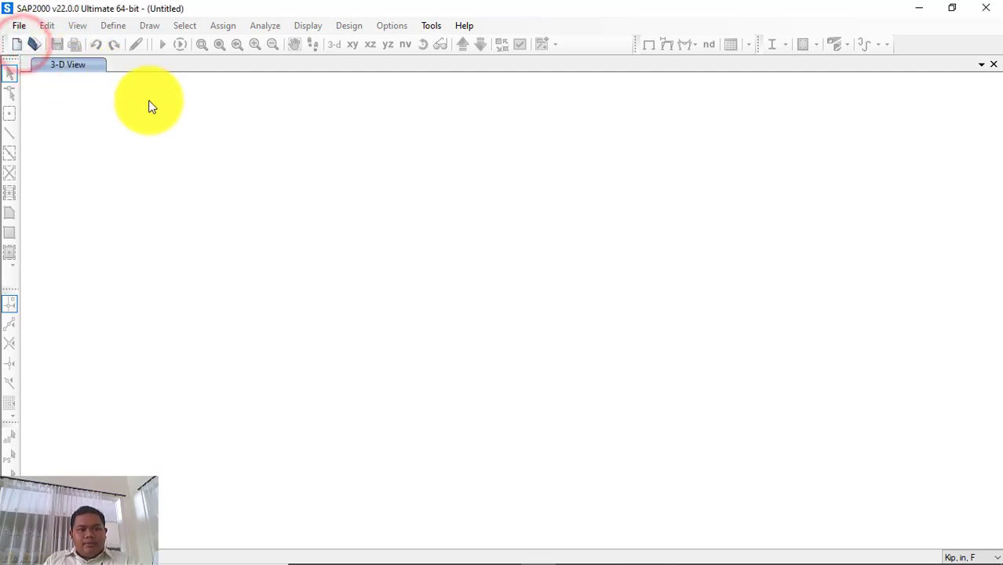
pyautogui.click(15, 46)
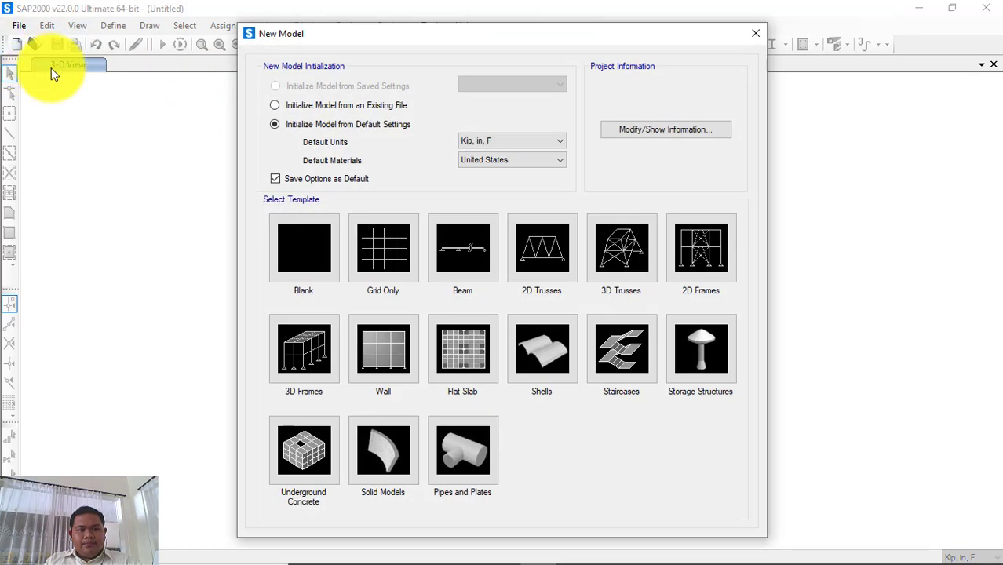
pyautogui.click(532, 144)
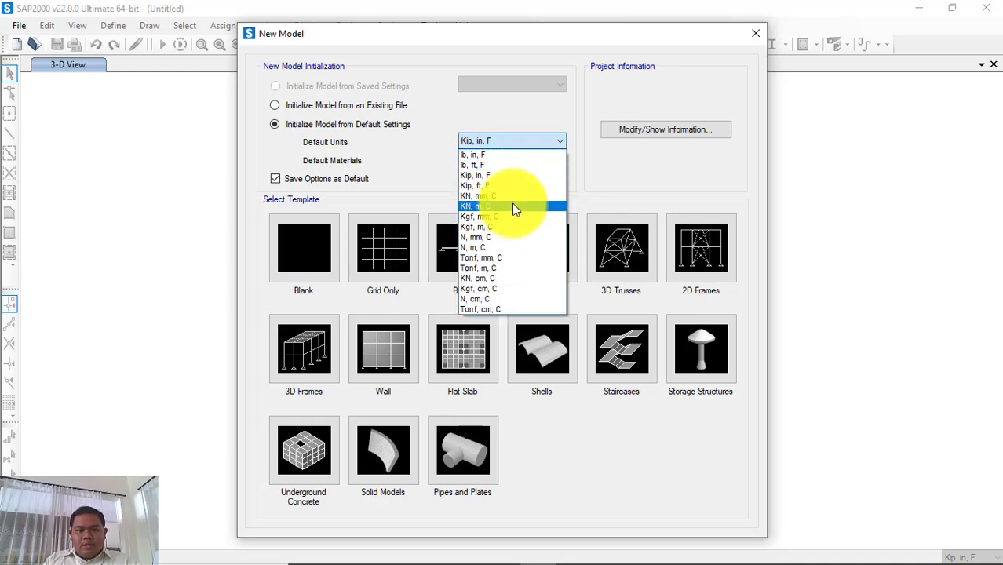
pyautogui.click(500, 226)
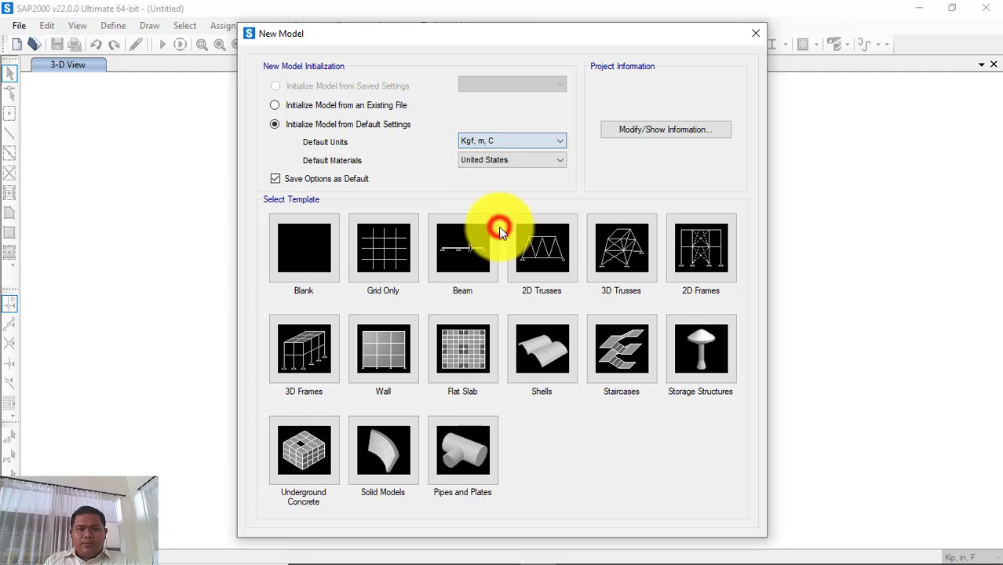
pyautogui.click(481, 160)
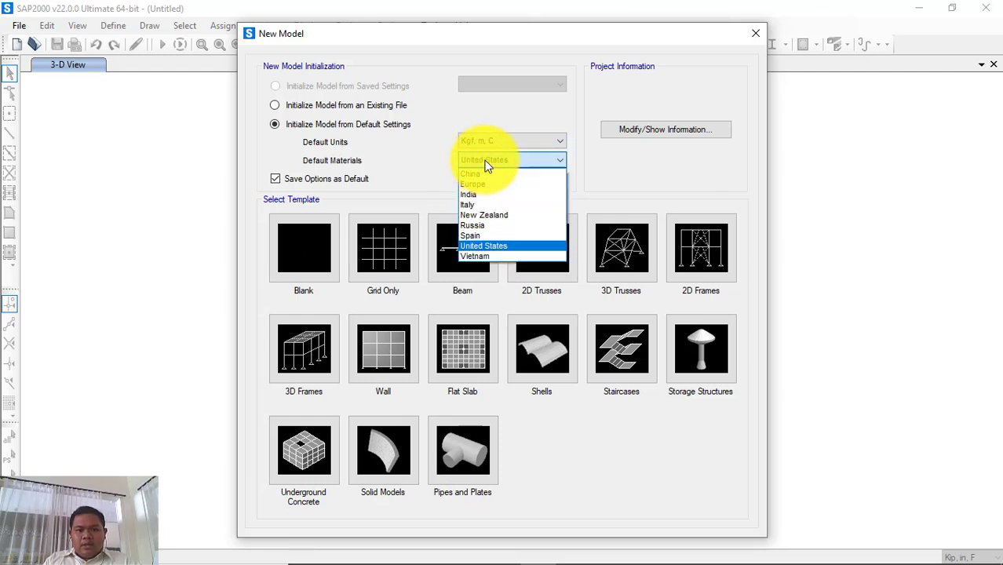
pyautogui.click(515, 246)
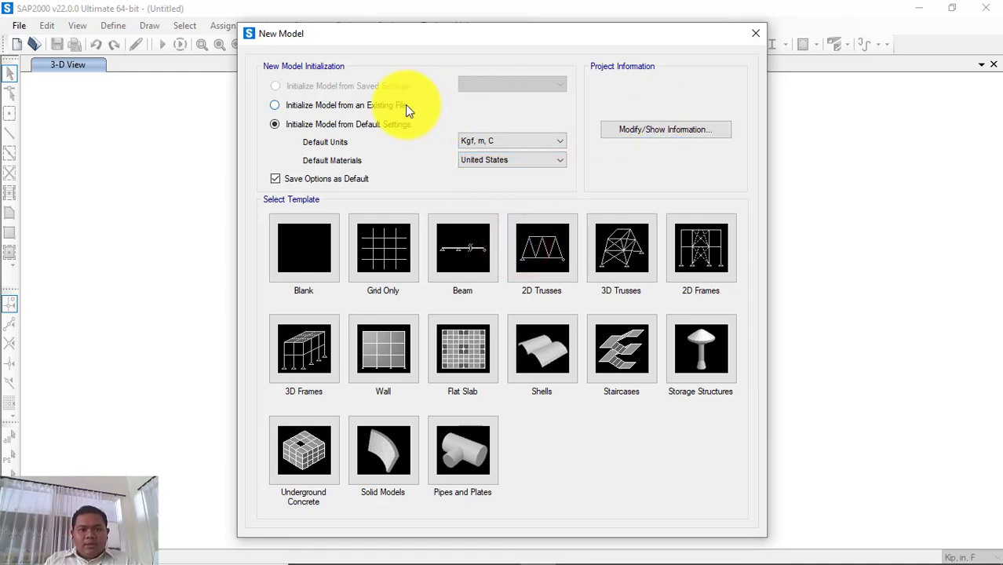
# - Fill in the project information with company name TEKNIK SIPIL ITN and project name JEMBATAN BENTANG 25 METER
pyautogui.click(644, 134)
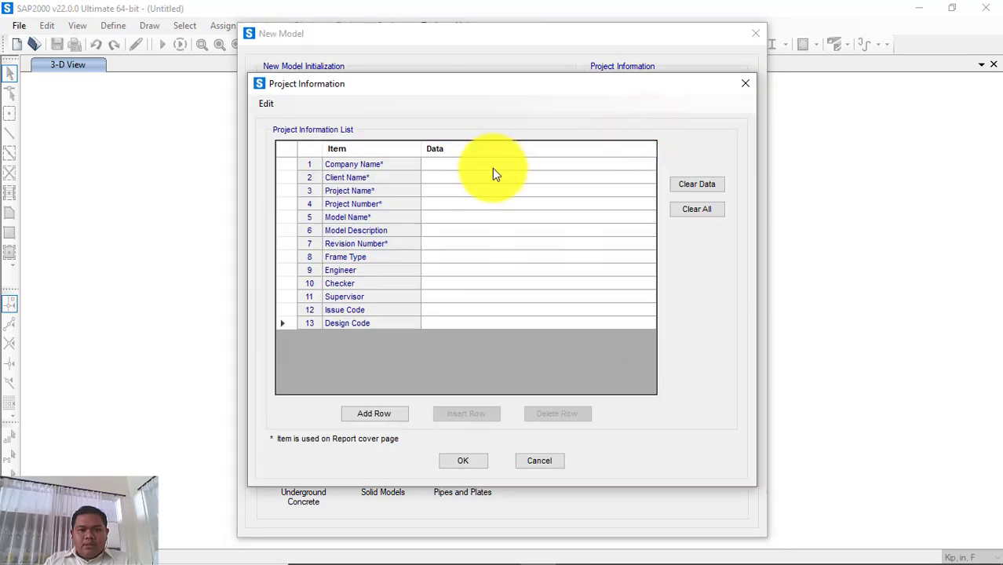
pyautogui.click(492, 167)
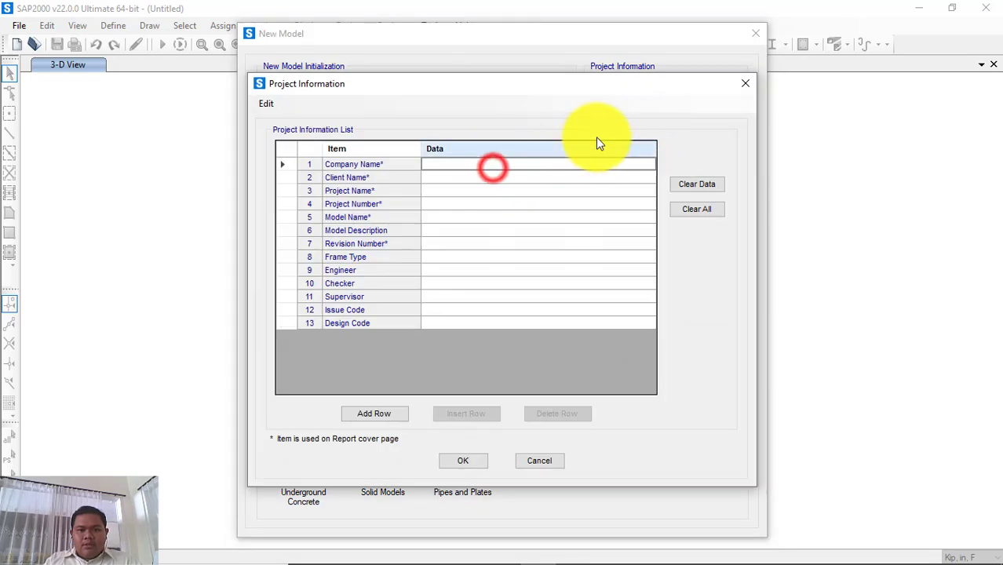
pyautogui.click(558, 163)
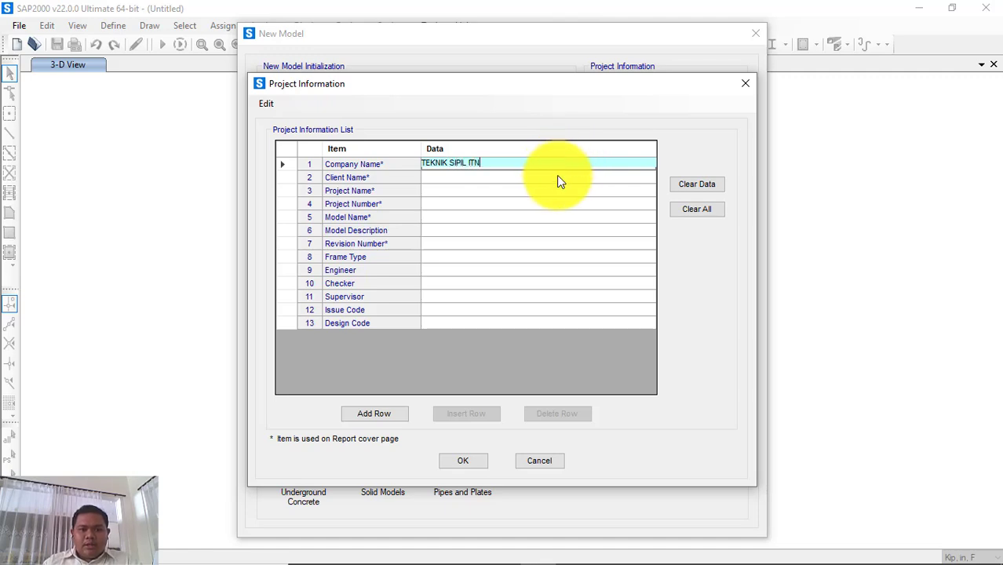
pyautogui.click(556, 176)
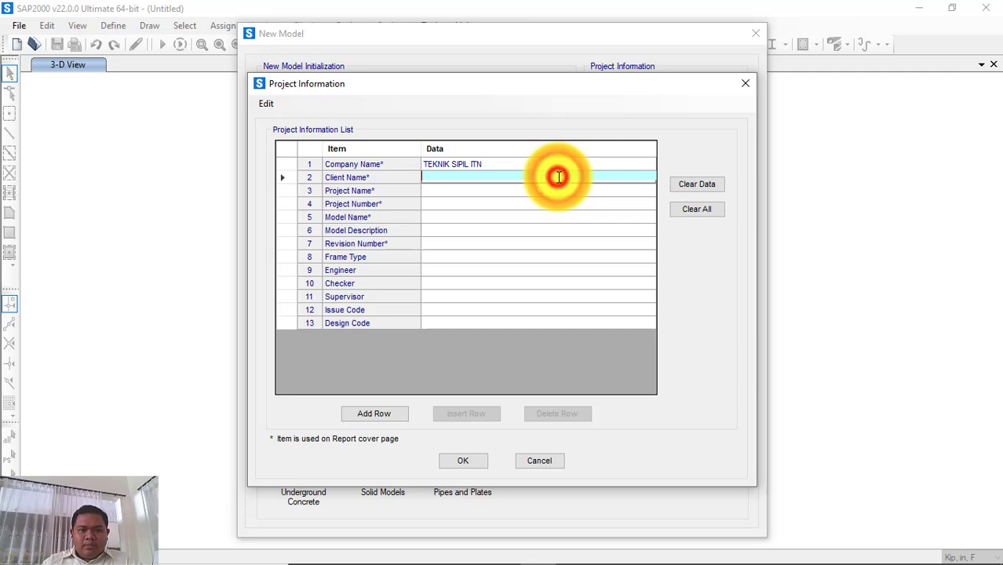
pyautogui.click(558, 190)
pyautogui.click(558, 190)
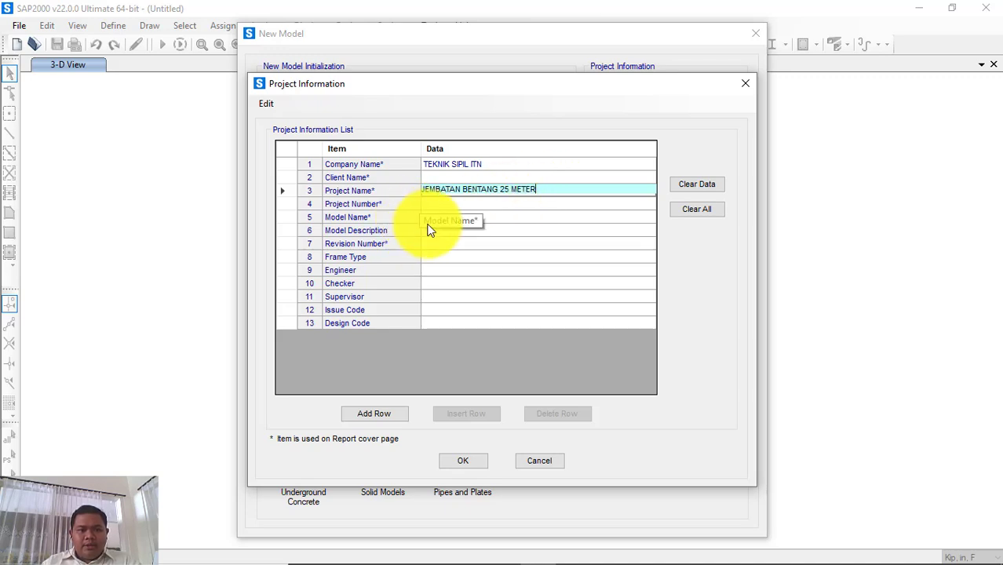
pyautogui.click(475, 463)
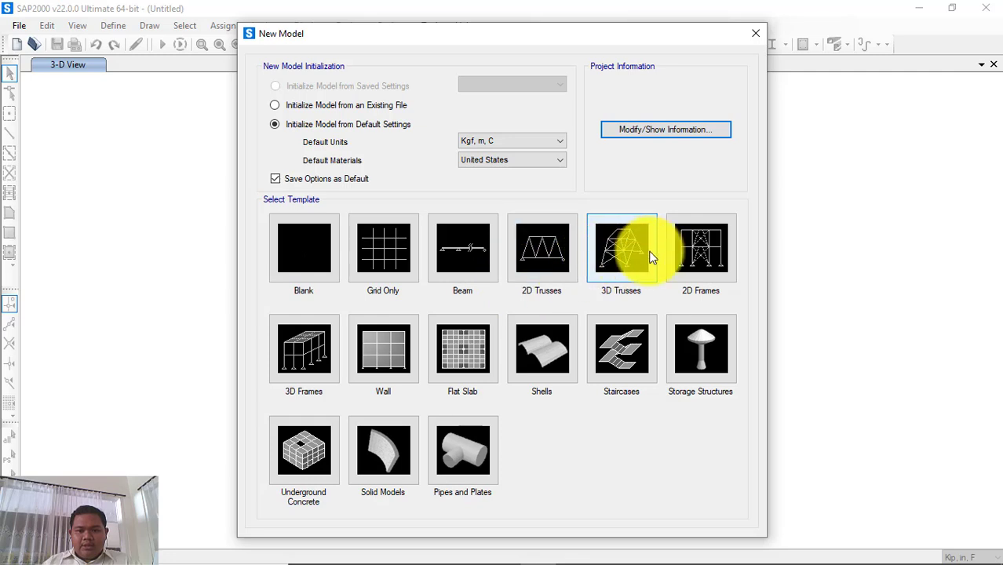
# - Create the model from the Grid Only template using Cartesian grid lines
pyautogui.click(392, 260)
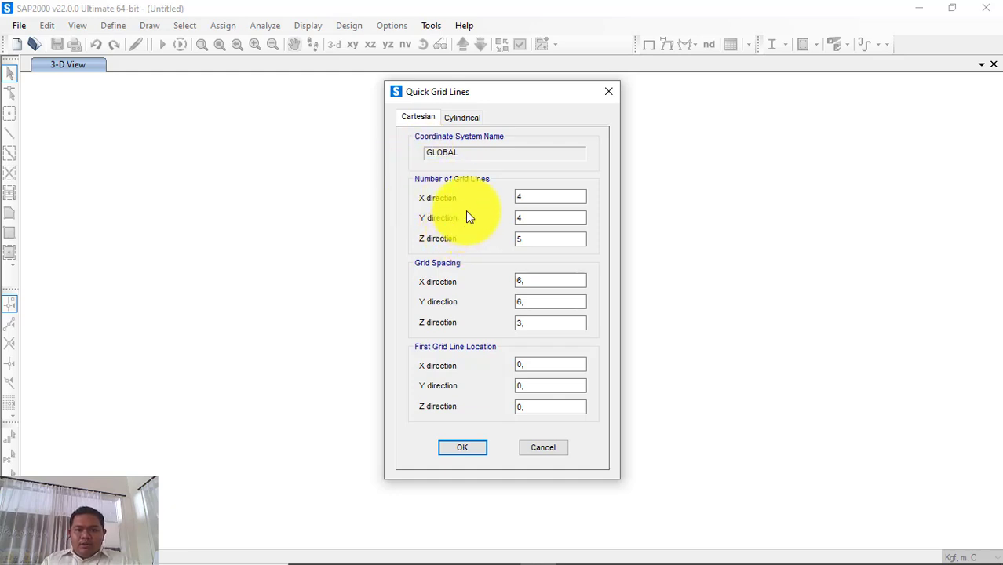
pyautogui.doubleClick(527, 196)
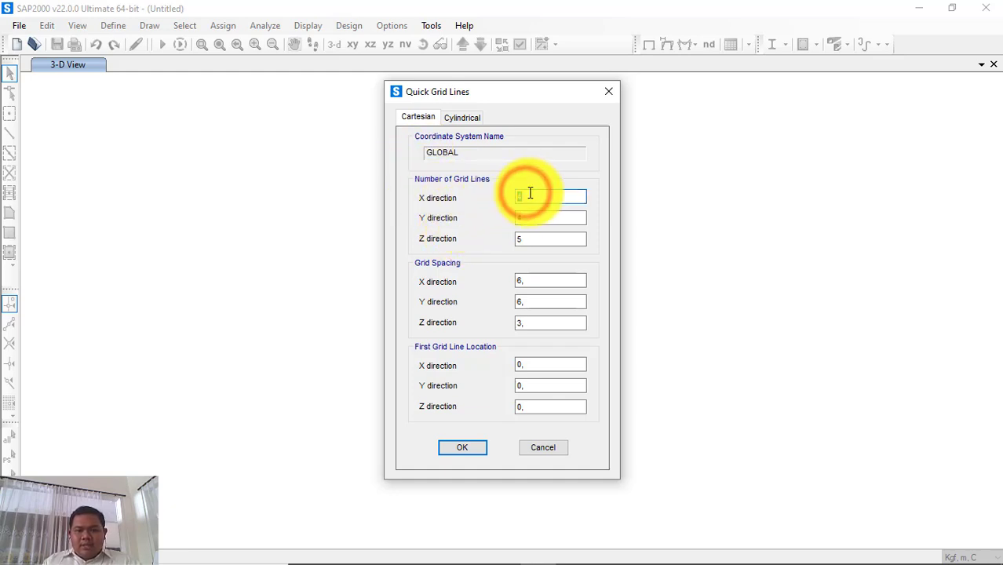
pyautogui.click(533, 212)
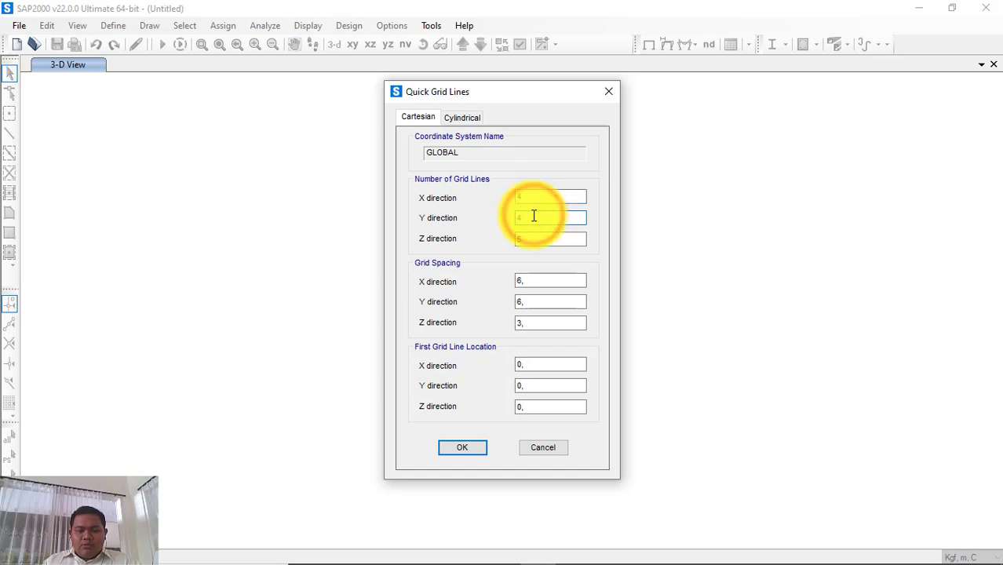
pyautogui.doubleClick(530, 196)
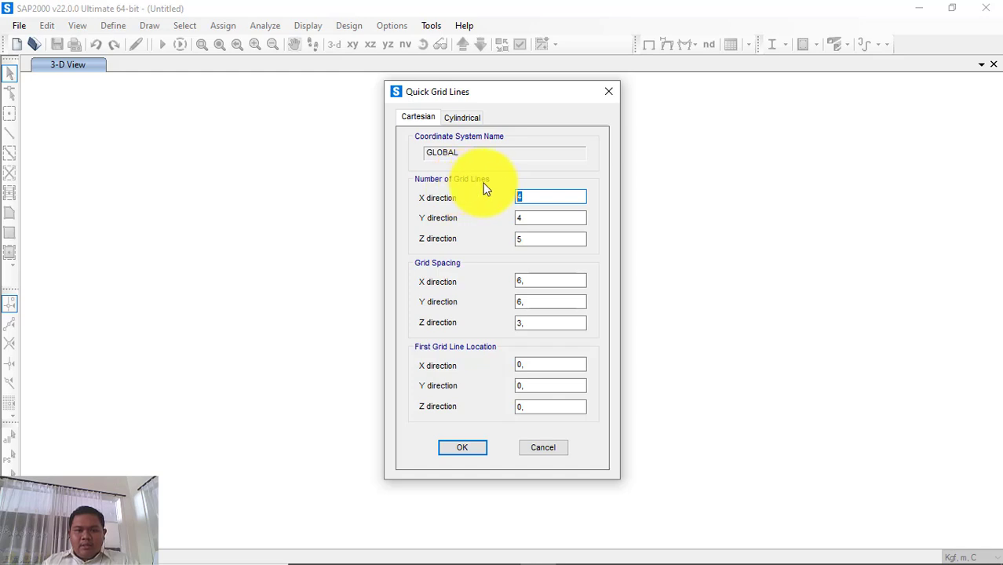
pyautogui.press('BackSpace')
pyautogui.write('5')
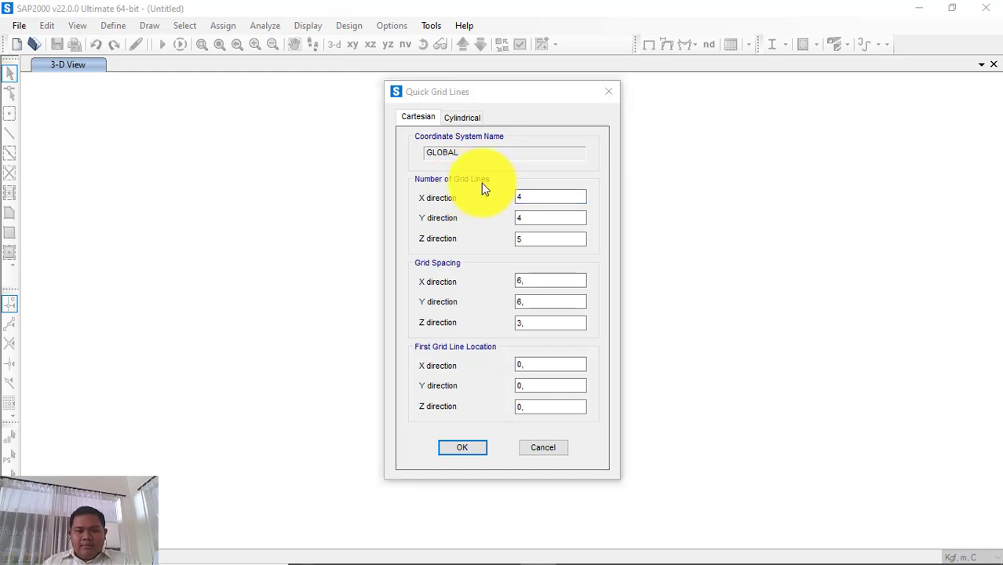
# - Consult the MODEL JEMBATAN slide in the PowerPoint slide show, return to SAP2000 and set the number of X-direction grid lines to 6
pyautogui.press('super+Tab')
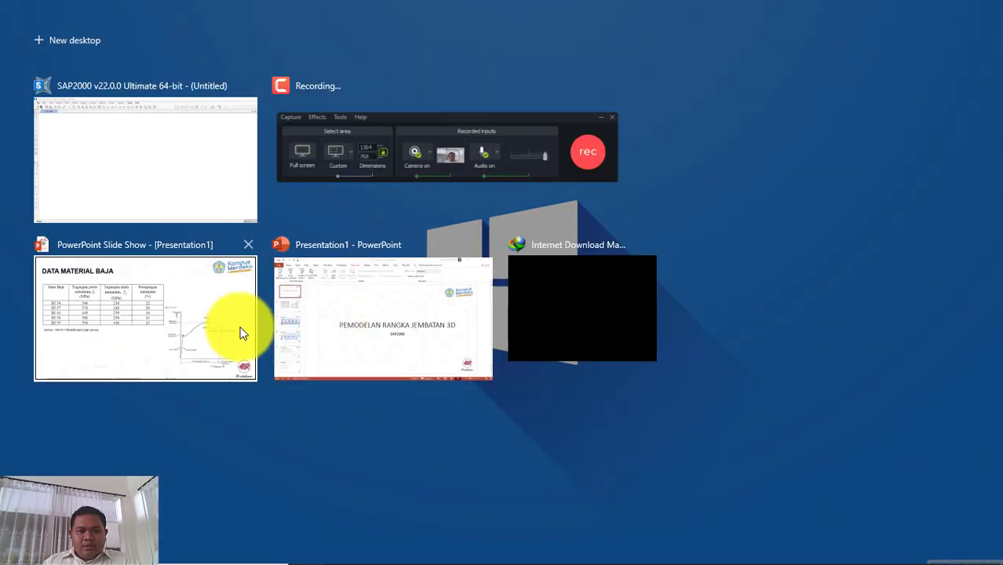
pyautogui.click(361, 313)
pyautogui.press('super+Tab')
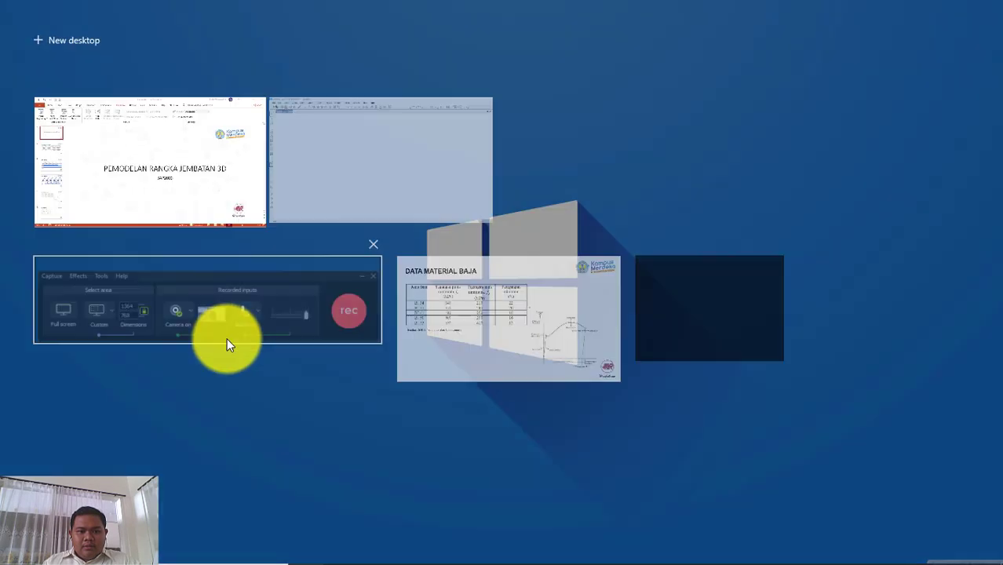
pyautogui.click(534, 311)
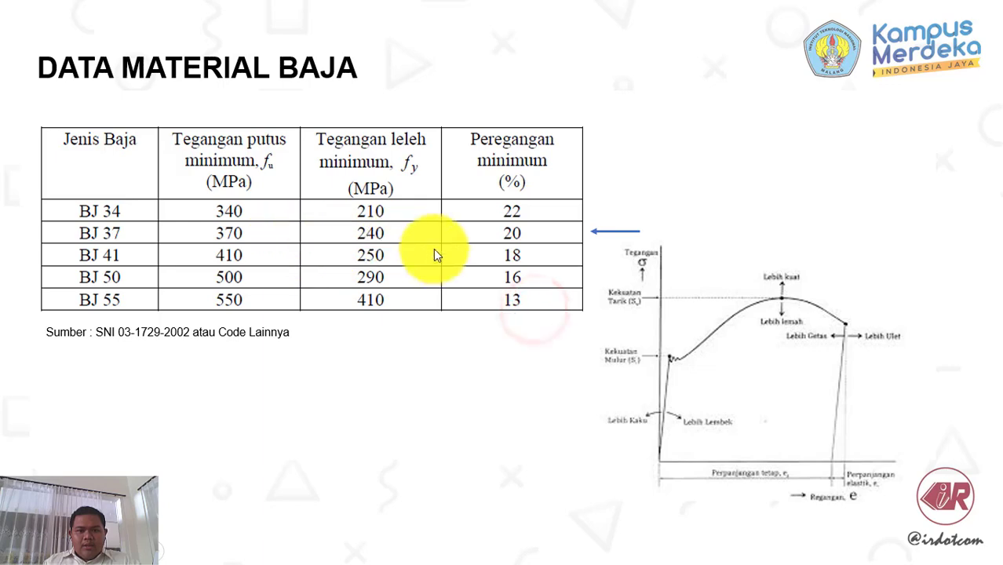
pyautogui.press('Right')
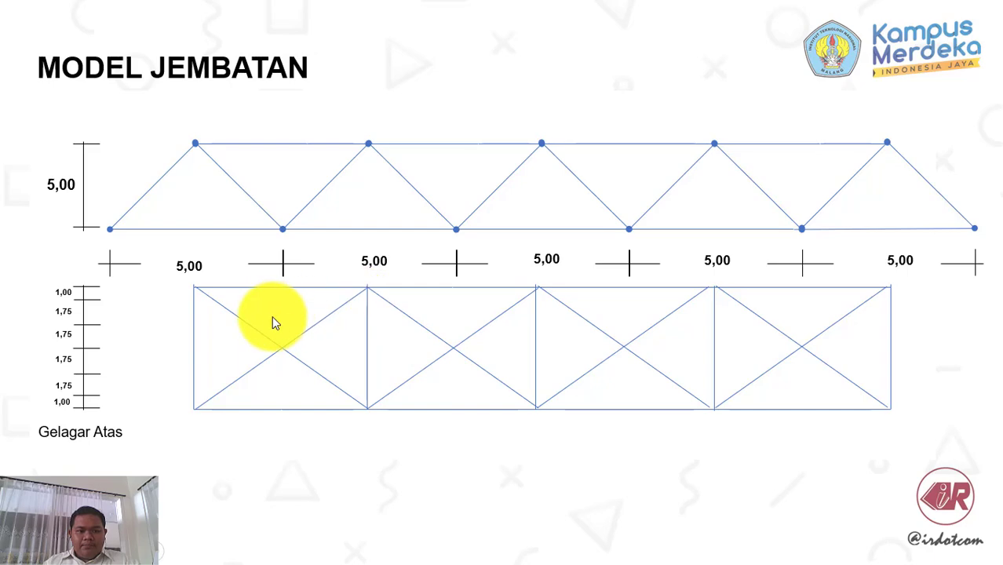
pyautogui.press('super+Tab')
pyautogui.click(570, 166)
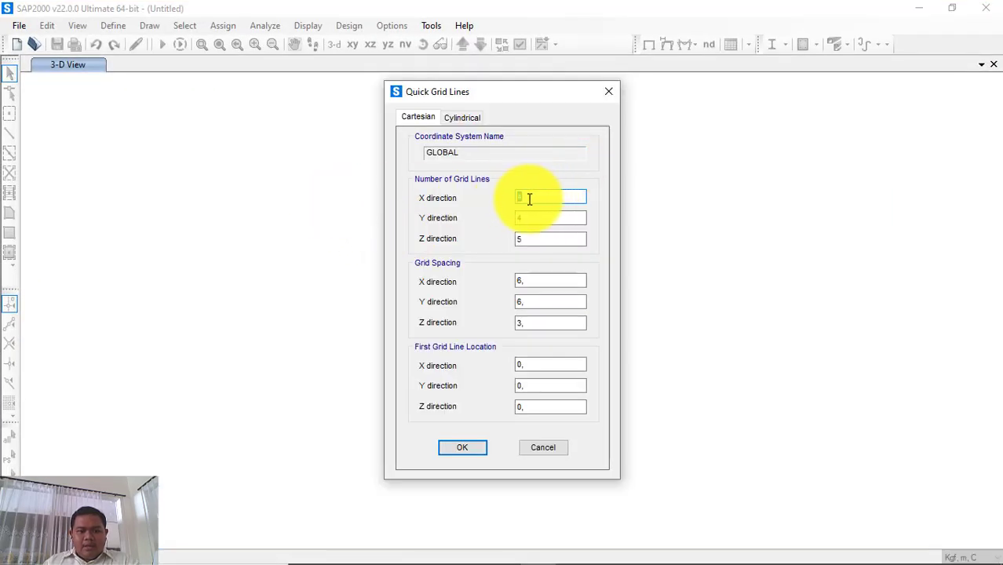
pyautogui.write('6')
# - Check the Gelagar Bawah layout on the PowerPoint slide and set the number of Y-direction grid lines to 7 in SAP2000
pyautogui.doubleClick(526, 217)
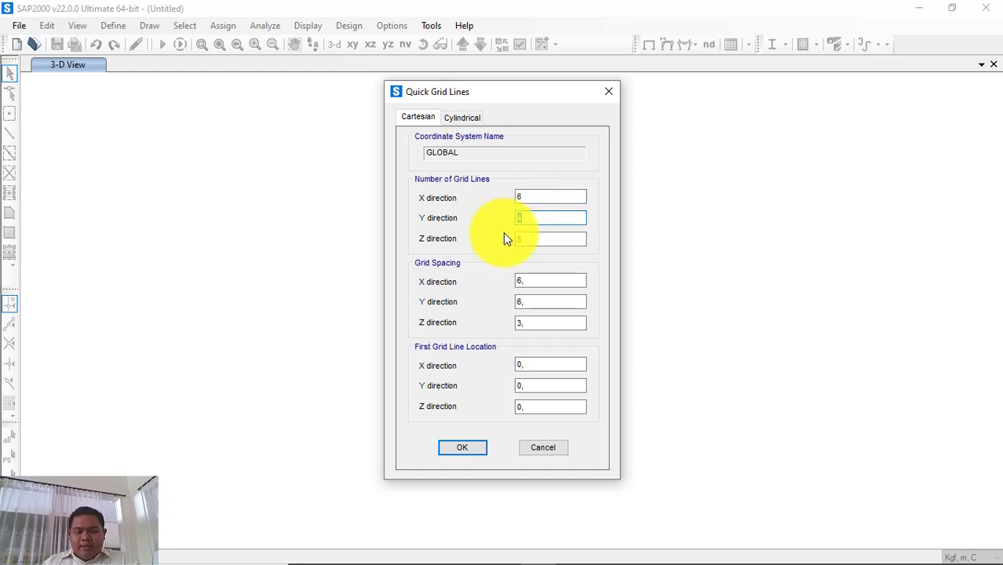
pyautogui.press('Escape')
pyautogui.press('super+Tab')
pyautogui.click(444, 197)
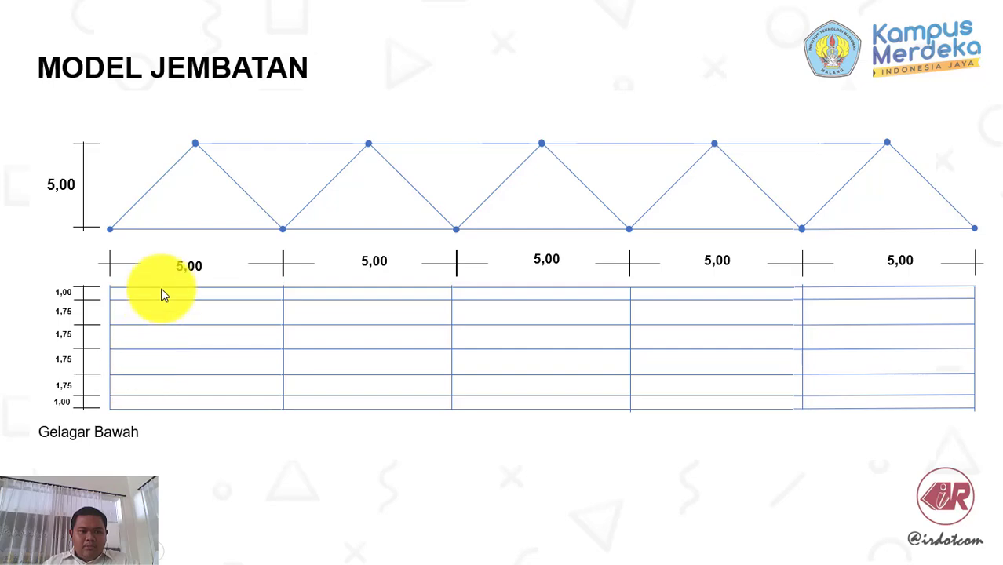
pyautogui.press('super+Tab')
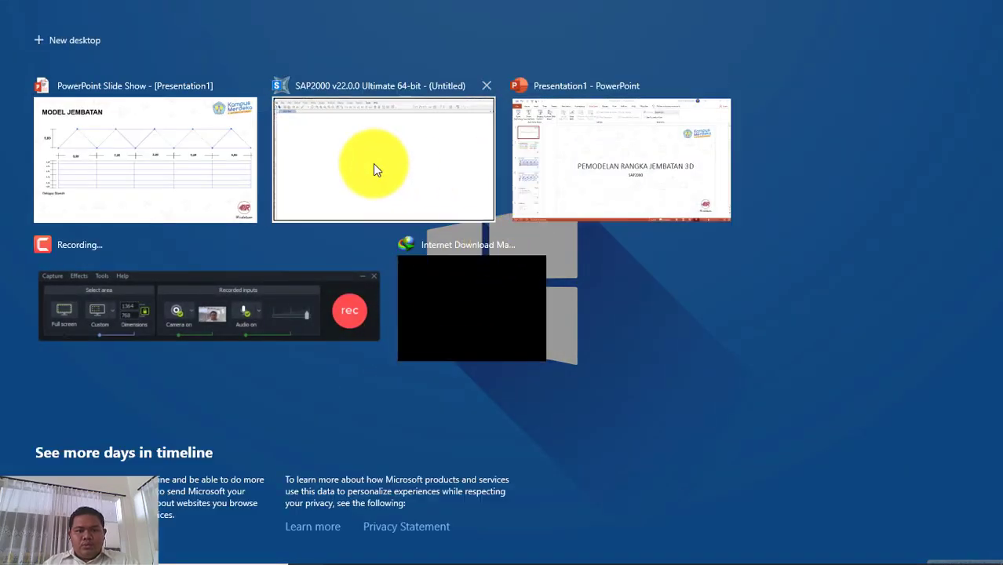
pyautogui.click(373, 161)
pyautogui.write('7')
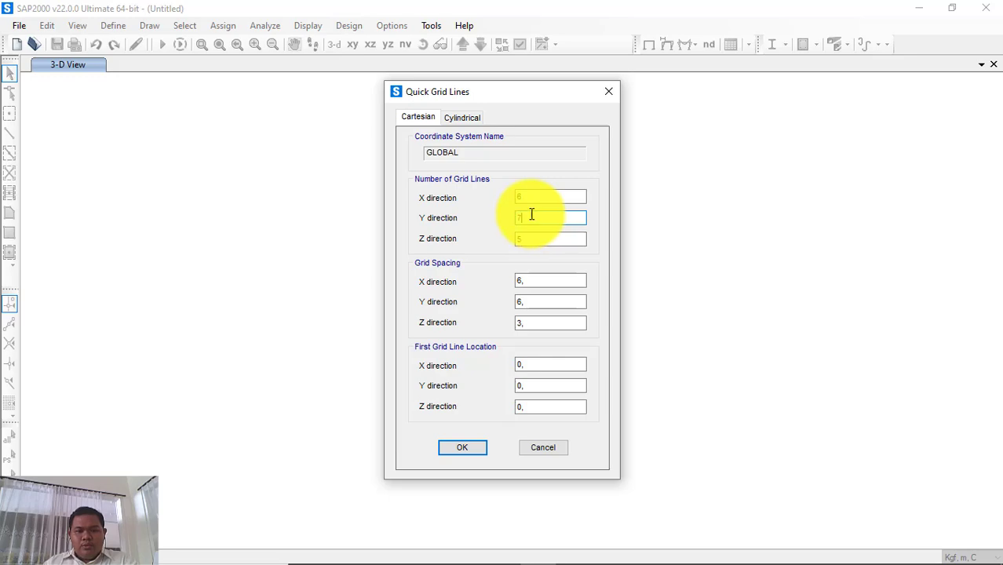
# - Check the truss elevation on the PowerPoint slide and set the number of Z-direction grid lines to 2 in SAP2000
pyautogui.click(526, 238)
pyautogui.press('super+Tab')
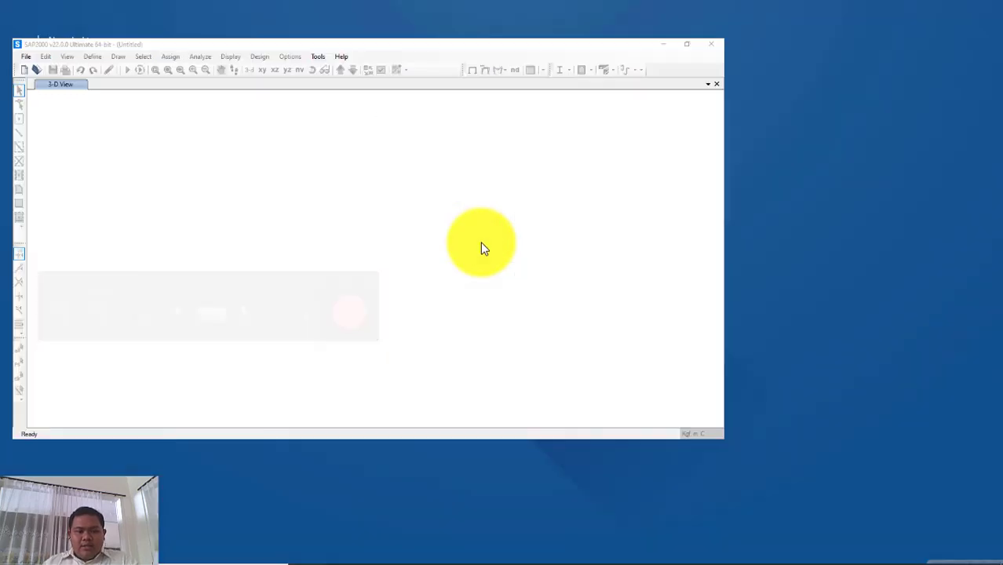
pyautogui.click(448, 168)
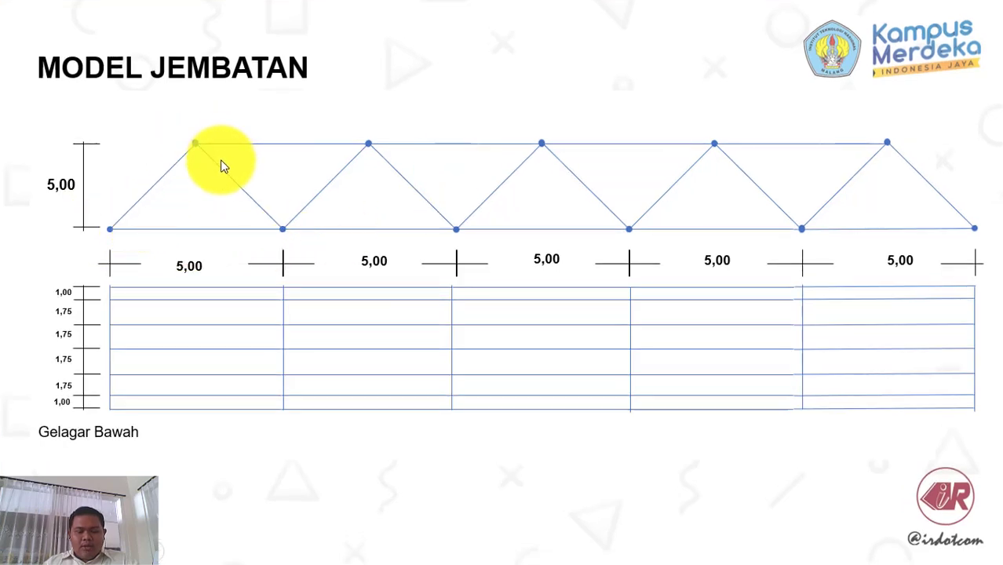
pyautogui.press('super+Tab')
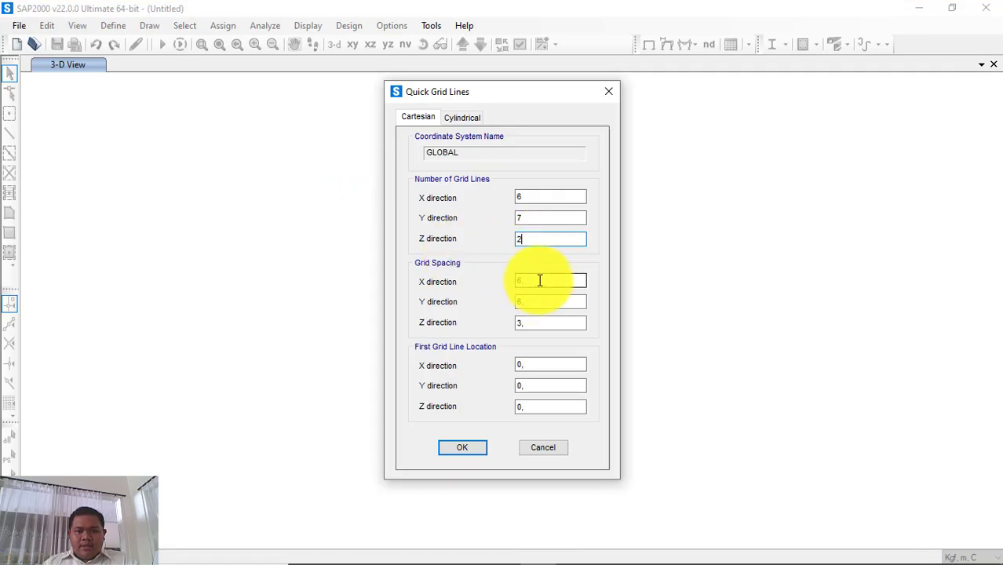
# - Set the grid spacing to 5 m in X, 1,75 m in Y and 5 m in Z
pyautogui.doubleClick(539, 280)
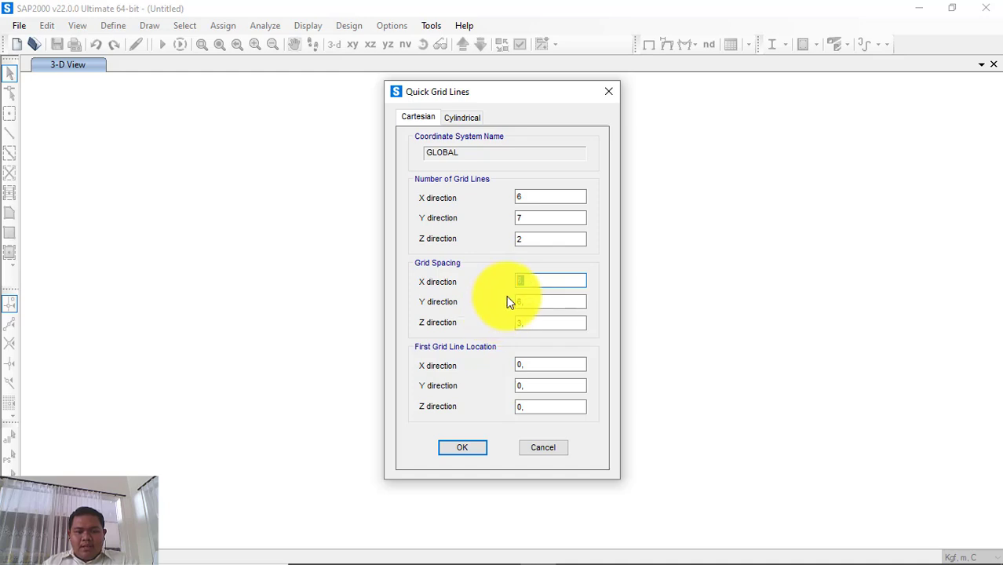
pyautogui.doubleClick(522, 302)
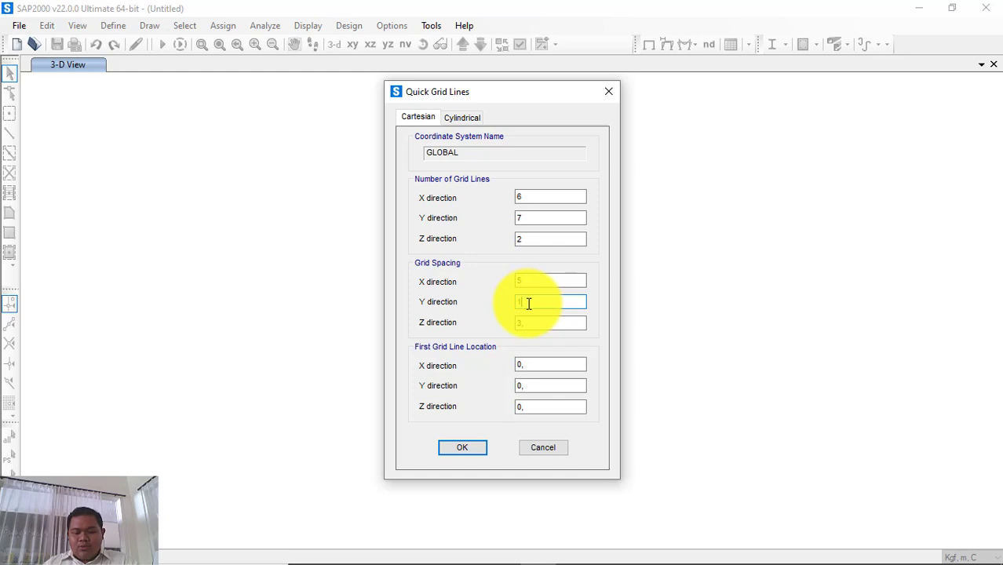
pyautogui.click(526, 303)
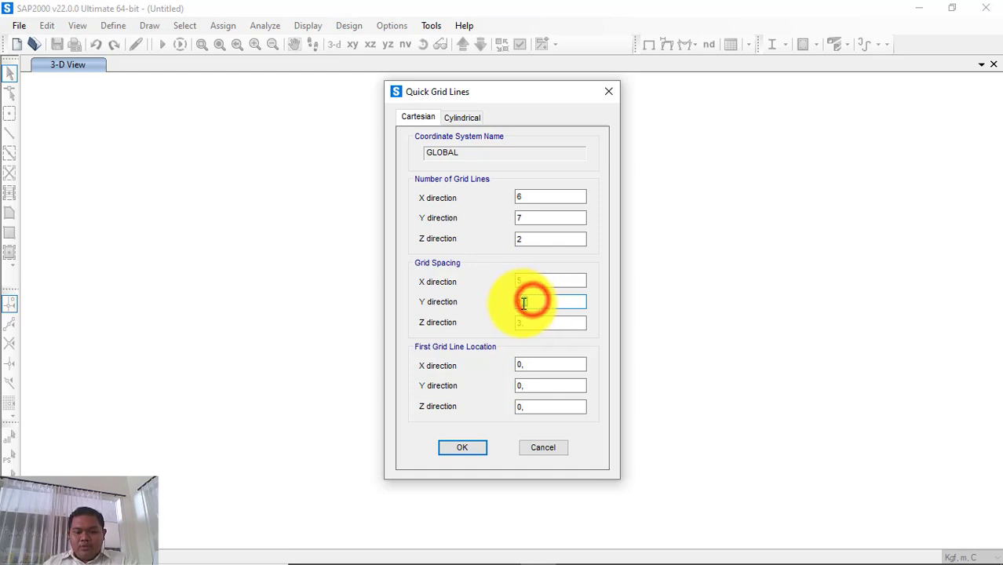
pyautogui.write('1,75')
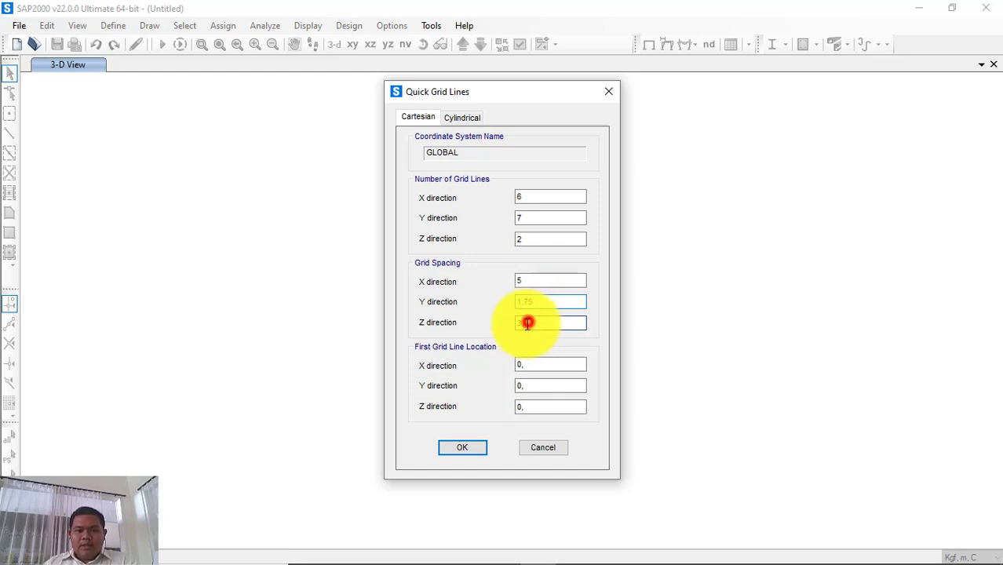
pyautogui.doubleClick(527, 322)
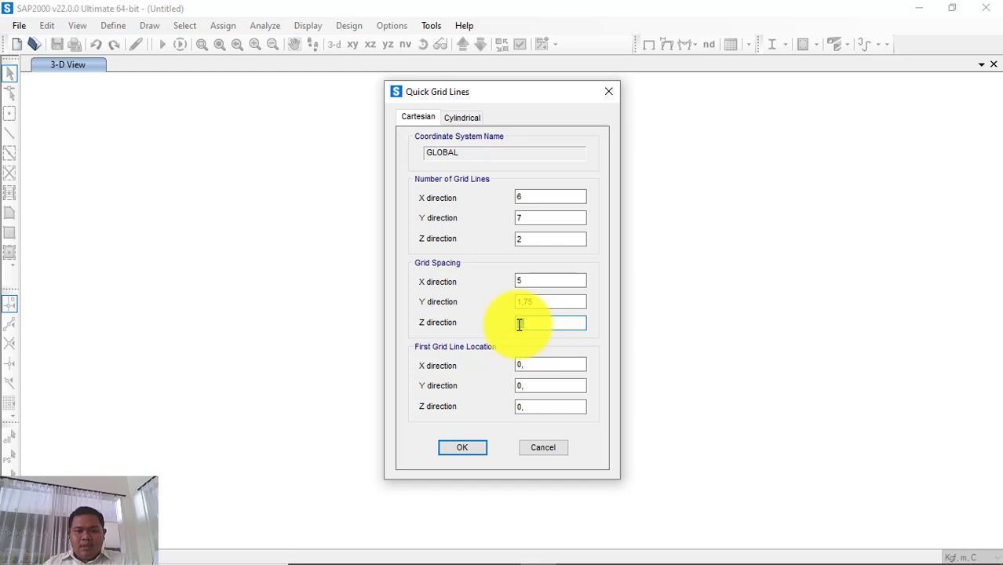
pyautogui.write('5')
pyautogui.click(473, 448)
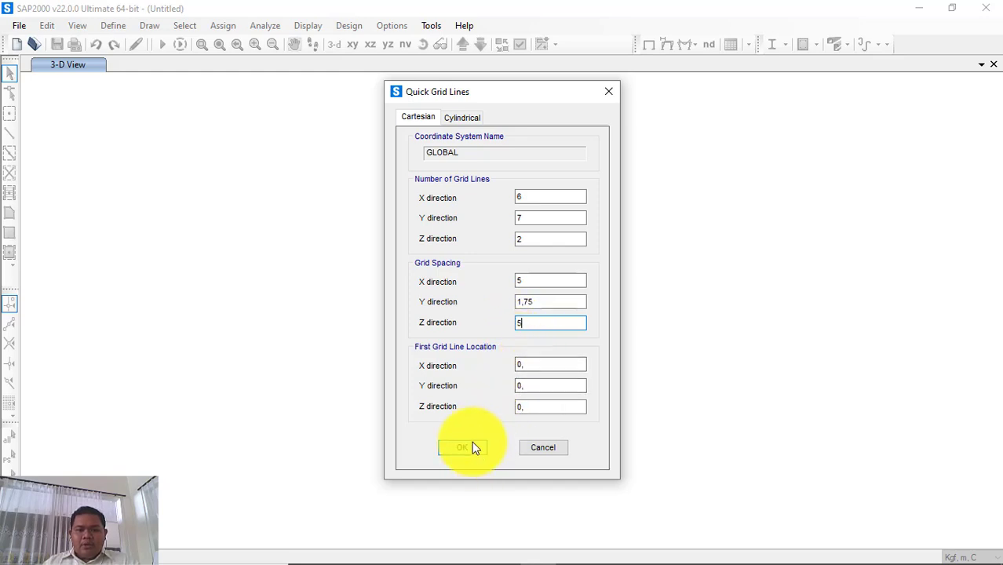
# - Check the cylindrical grid settings, return to the Cartesian settings and generate the grid
pyautogui.click(449, 117)
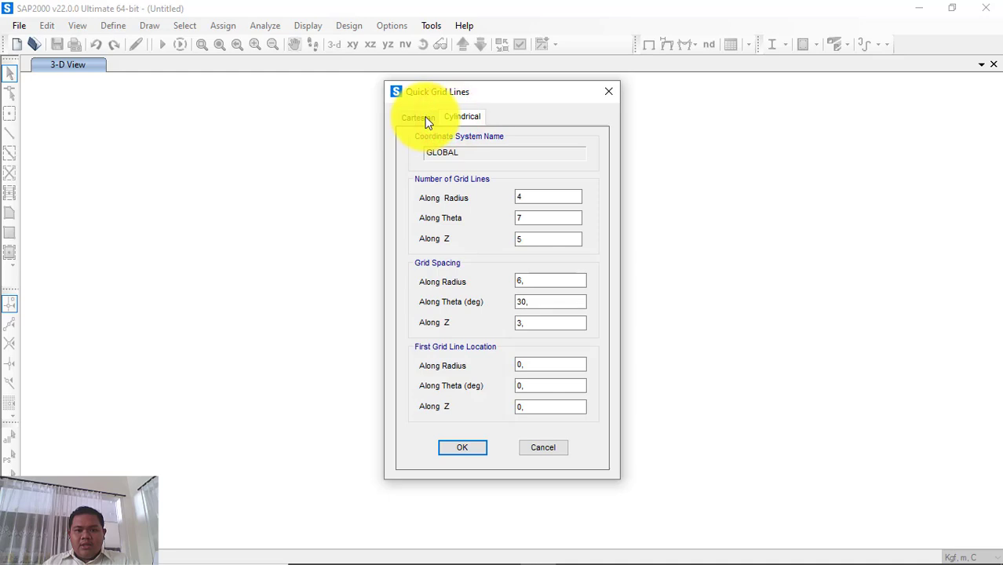
pyautogui.click(528, 220)
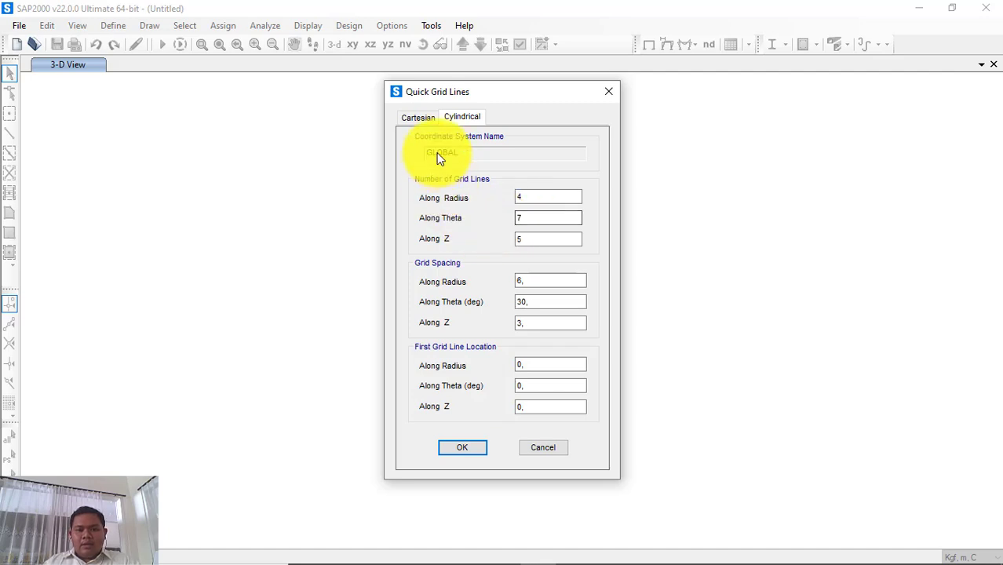
pyautogui.click(426, 121)
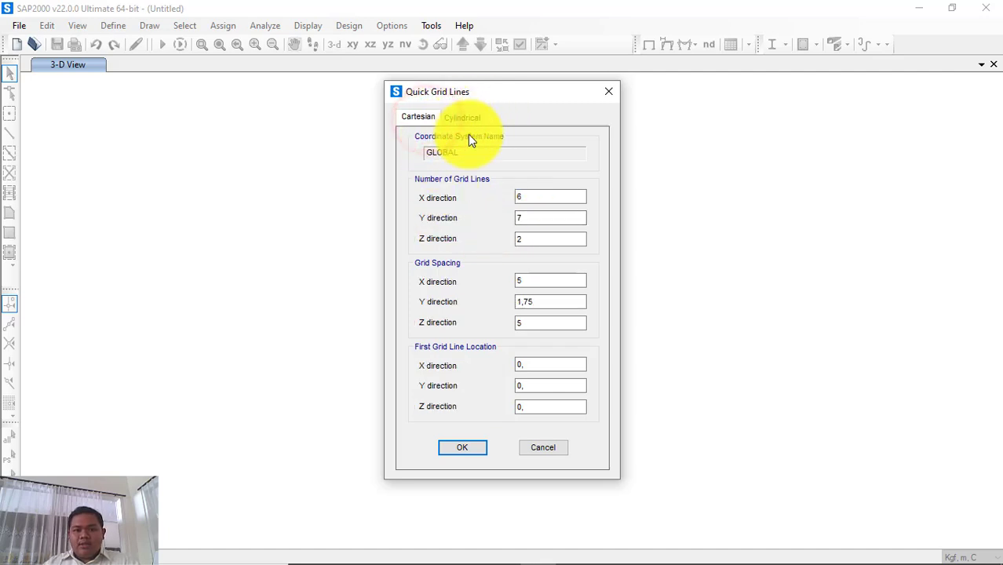
pyautogui.click(471, 449)
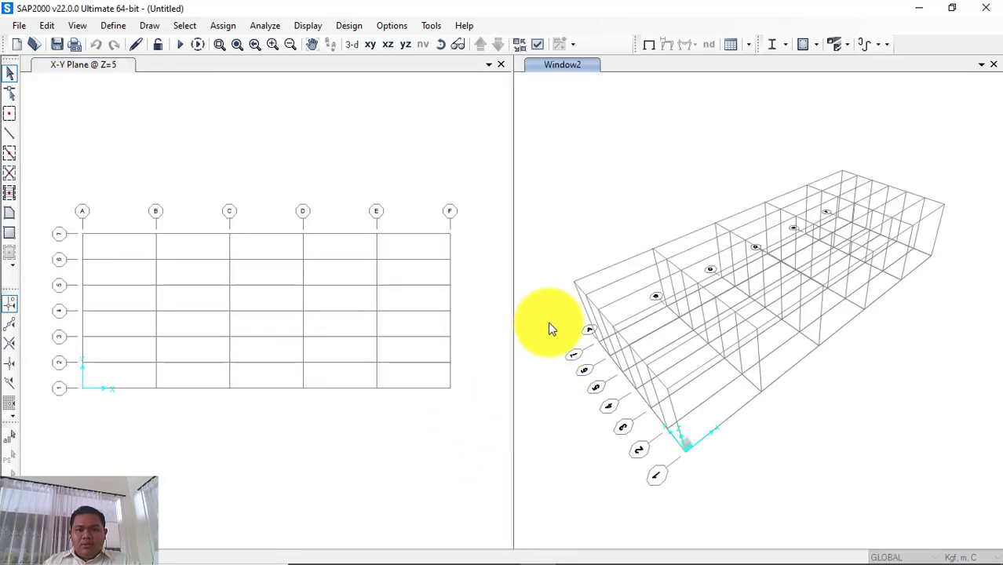
# - Edit the GLOBAL grid system with grids displayed as spacing, and set the spacing of Y grid line 1 to 1 m
pyautogui.click(701, 365)
pyautogui.moveTo(699, 363); pyautogui.dragTo(463, 313, button='middle')
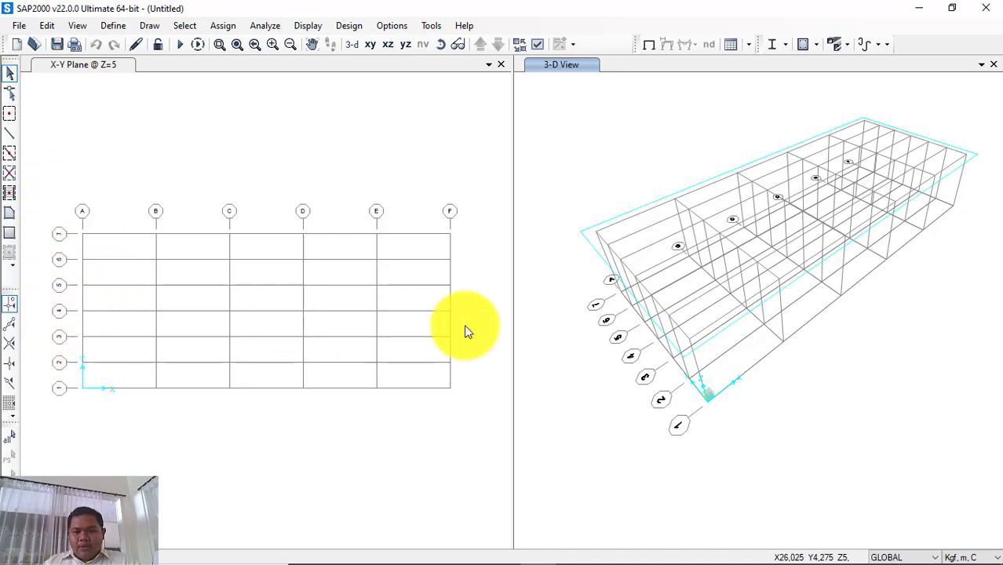
pyautogui.keyDown('shift'); pyautogui.moveTo(739, 392); pyautogui.dragTo(697, 382, button='middle'); pyautogui.keyUp('shift')
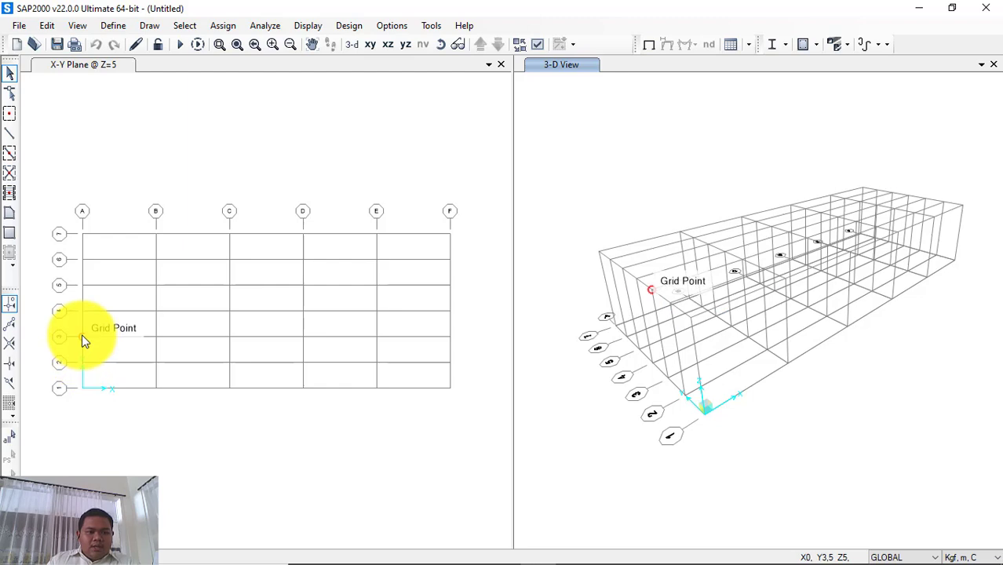
pyautogui.rightClick(272, 158)
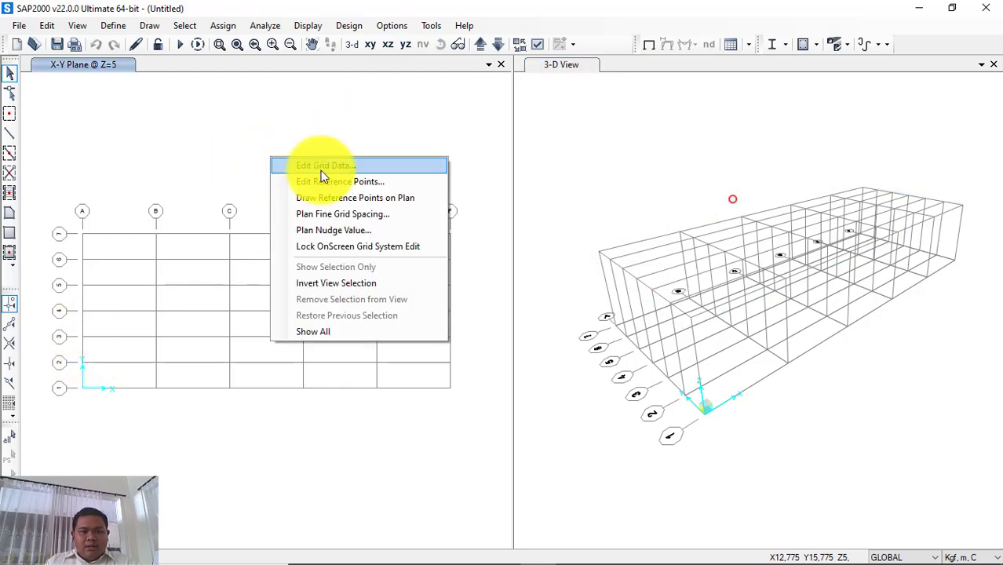
pyautogui.click(321, 169)
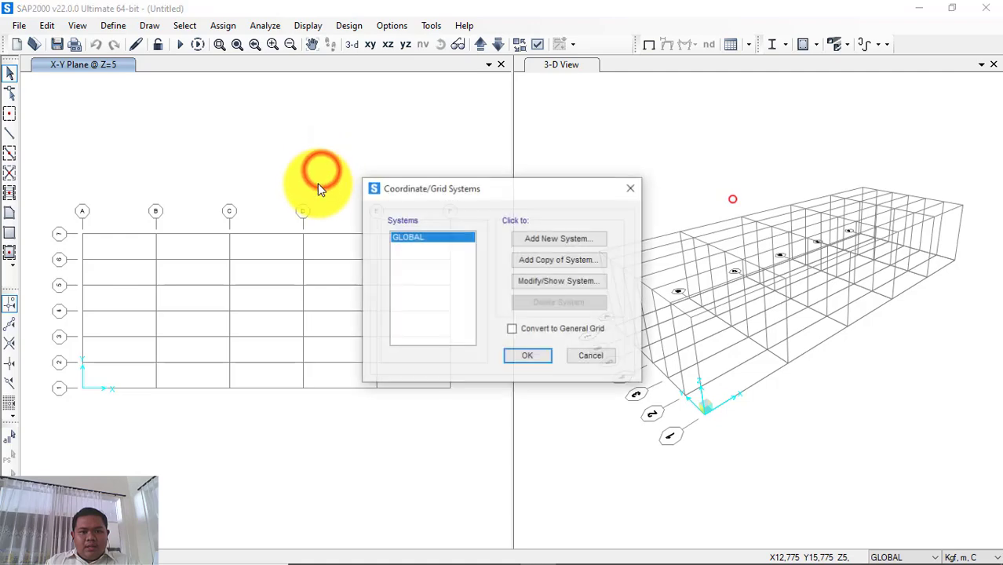
pyautogui.click(577, 283)
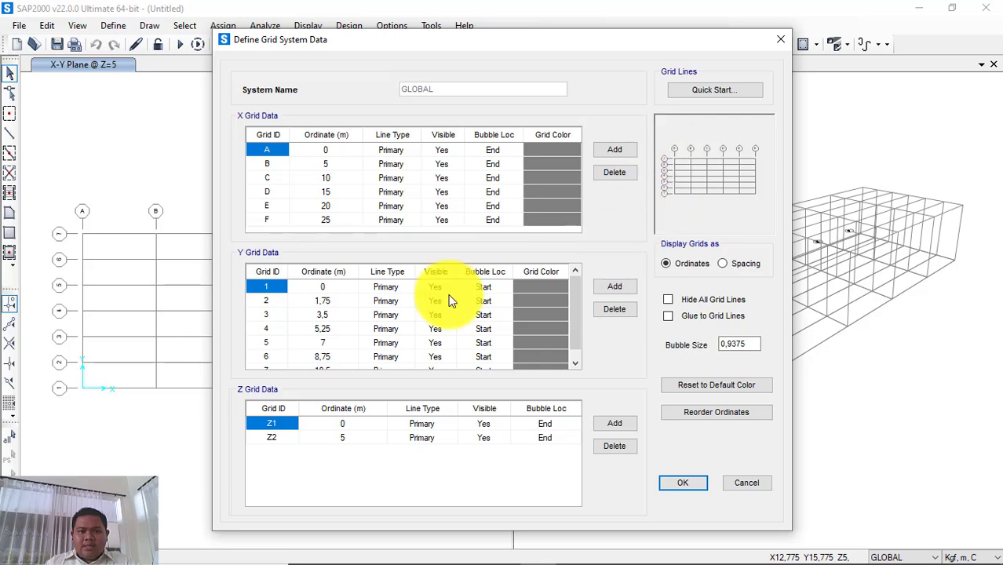
pyautogui.click(733, 266)
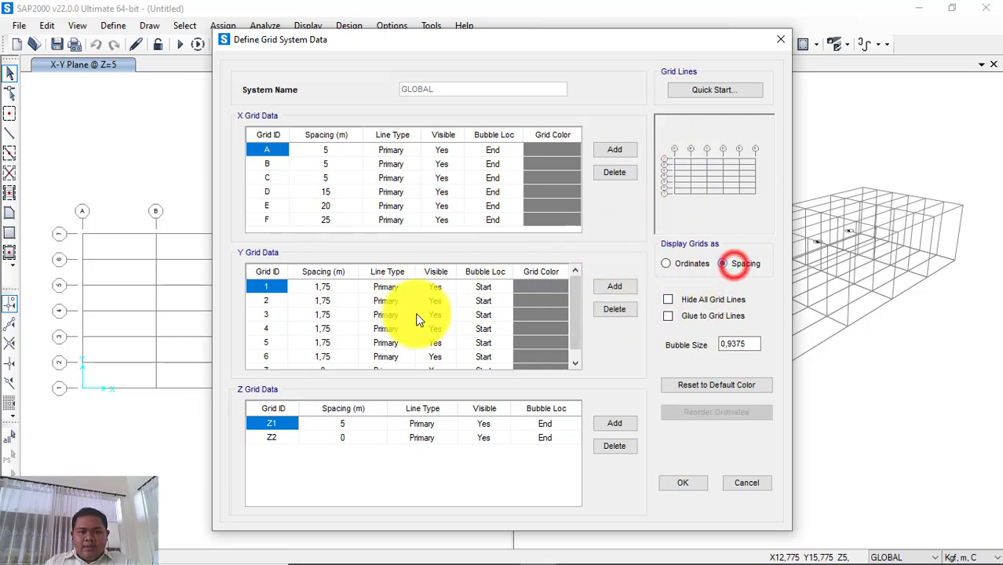
pyautogui.click(328, 287)
pyautogui.write('1')
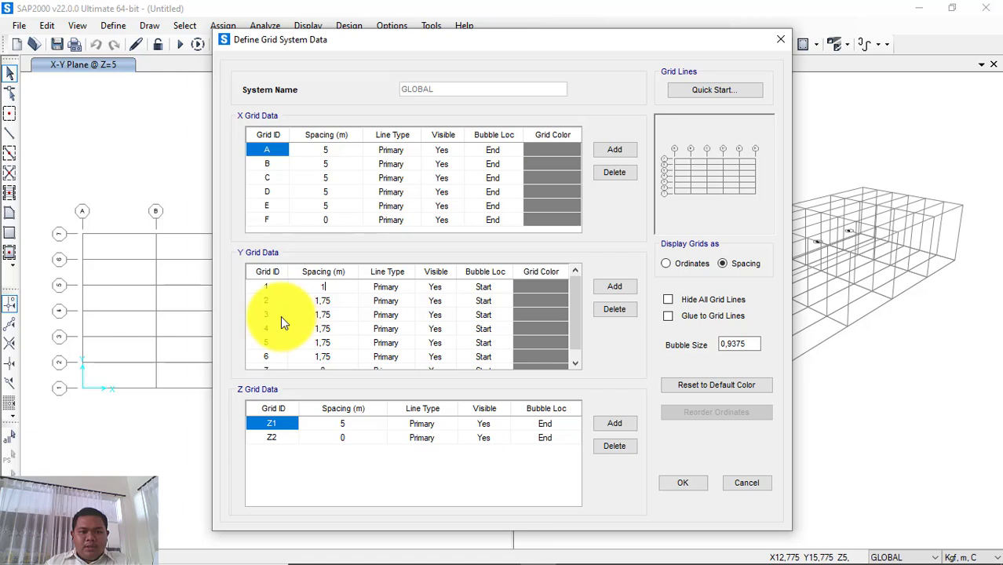
# - Set the spacing of Y grid line 6 to 1 m and apply the changes to the GLOBAL grid system
pyautogui.scroll(-1, 328, 336)
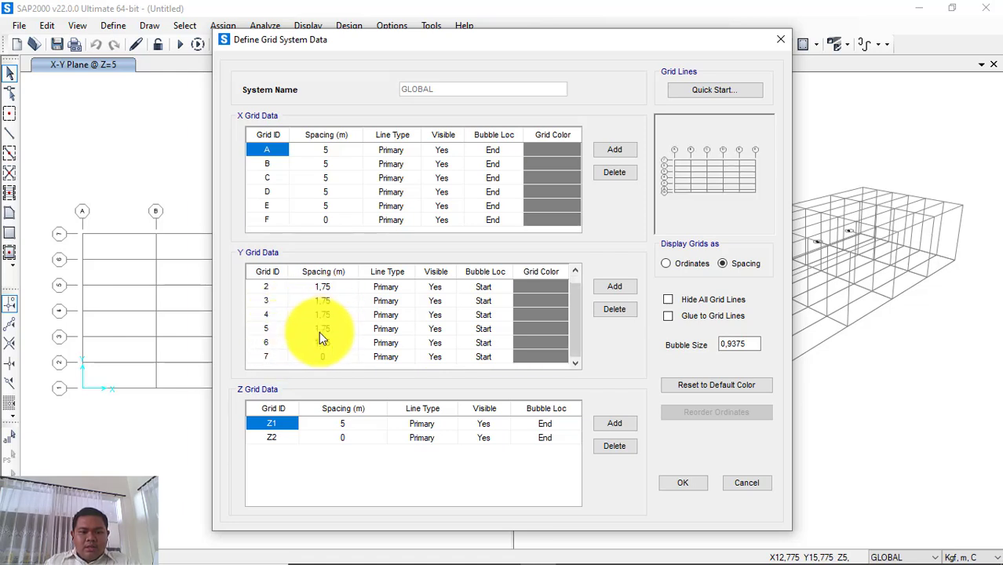
pyautogui.click(320, 347)
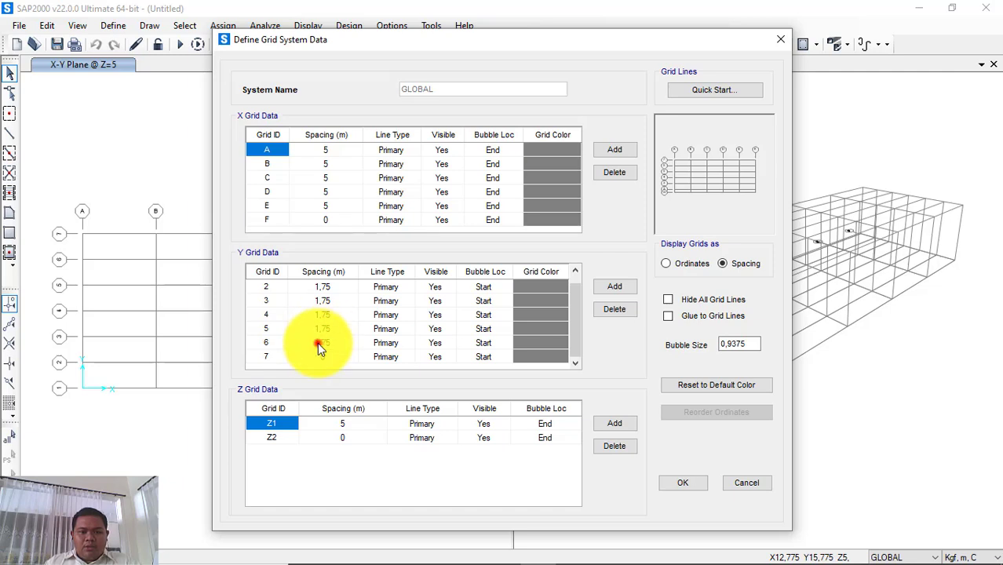
pyautogui.click(329, 335)
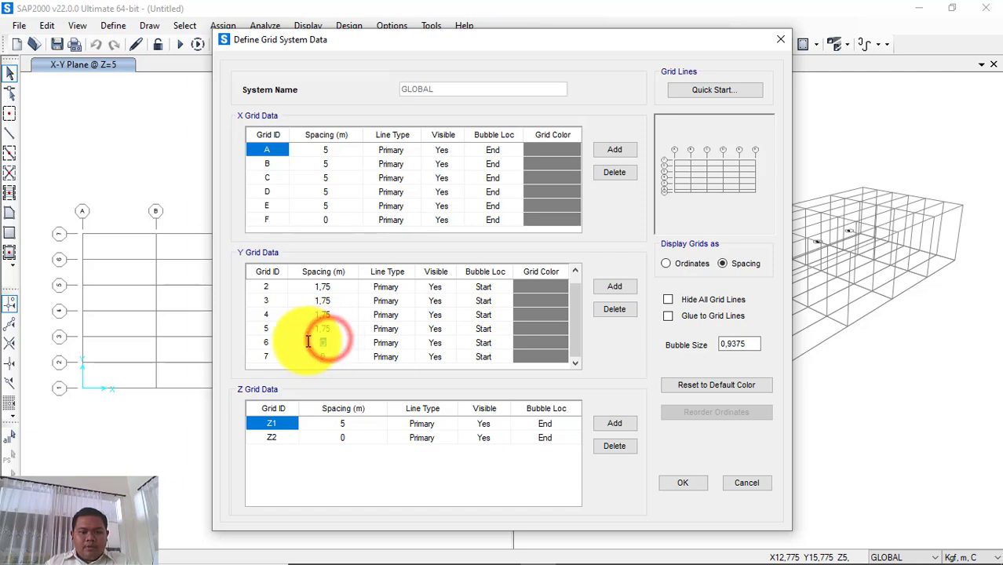
pyautogui.click(327, 330)
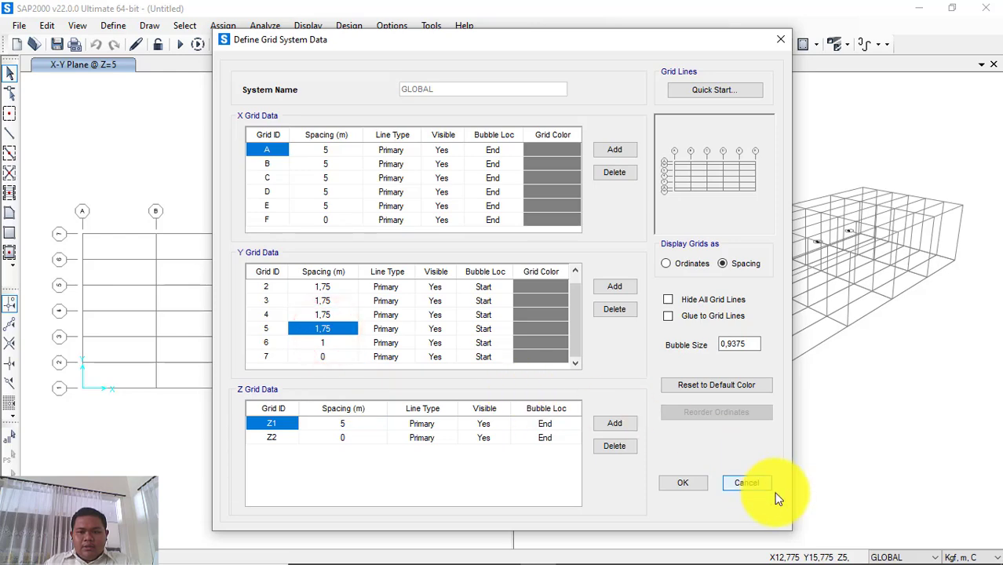
pyautogui.click(697, 484)
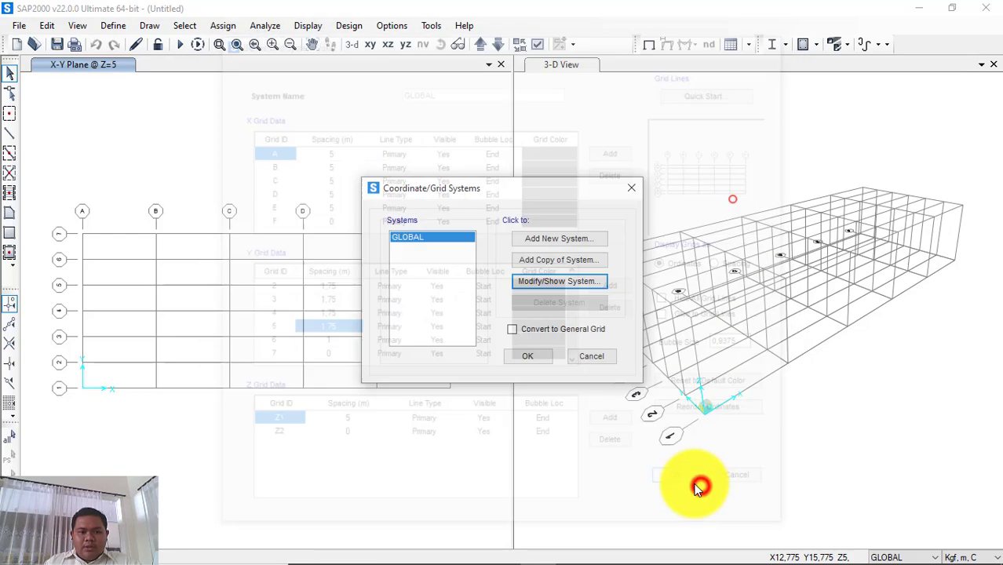
pyautogui.click(527, 358)
pyautogui.click(325, 231)
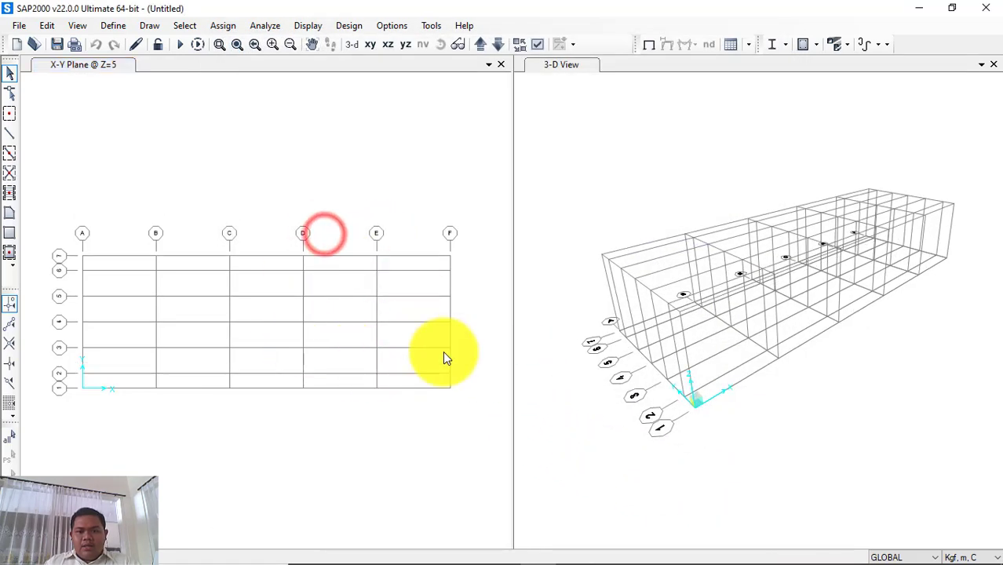
pyautogui.click(759, 349)
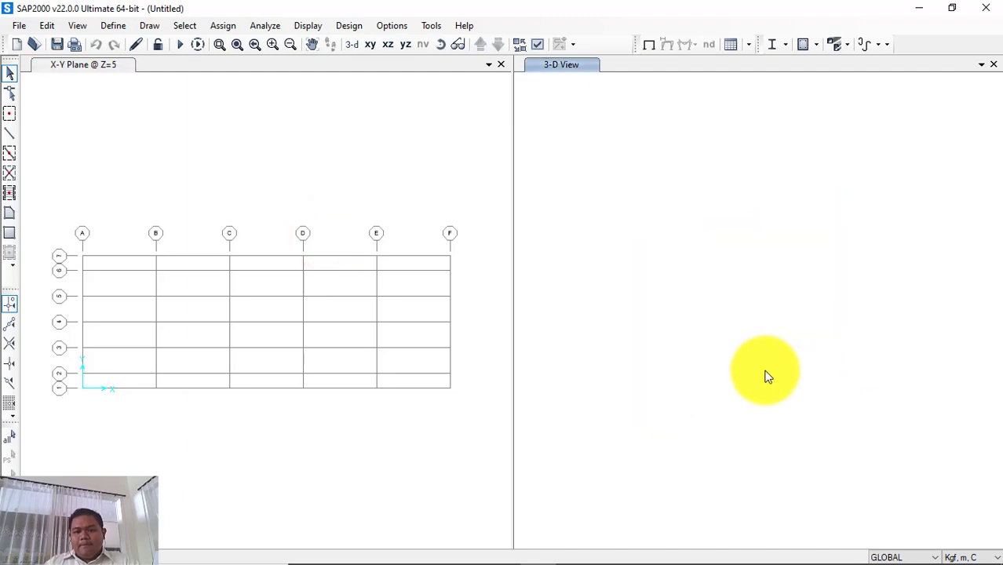
pyautogui.click(361, 271)
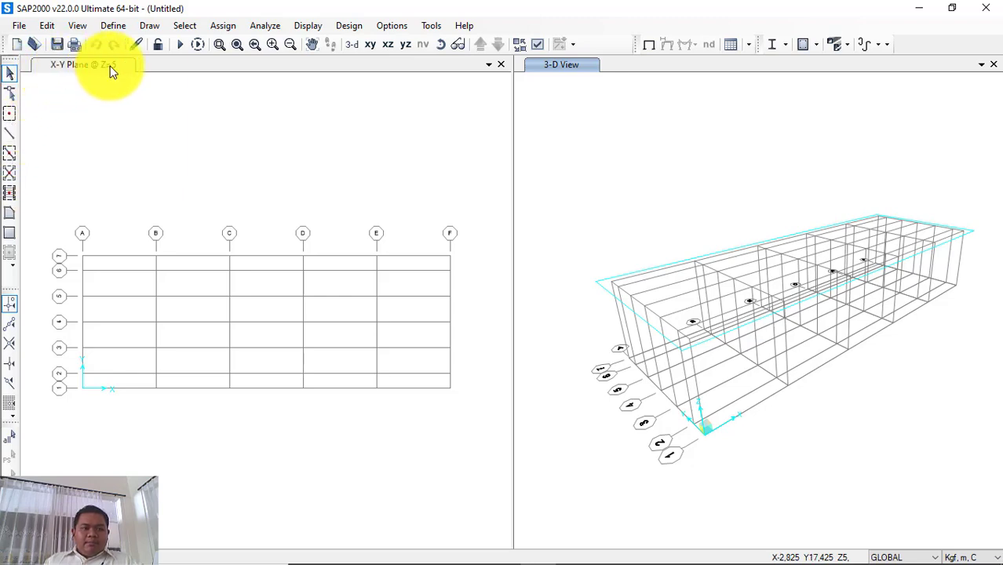
pyautogui.click(572, 44)
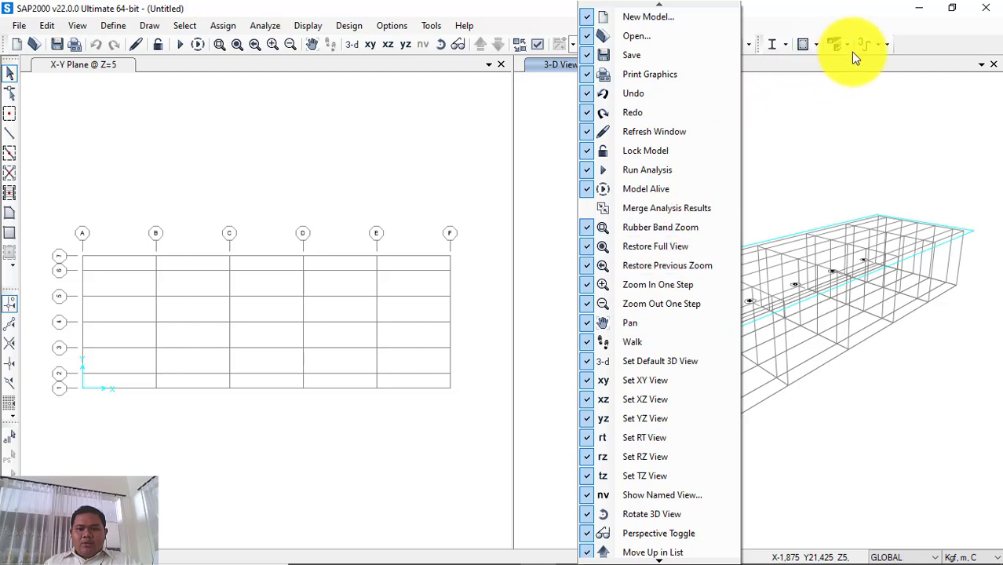
pyautogui.click(928, 45)
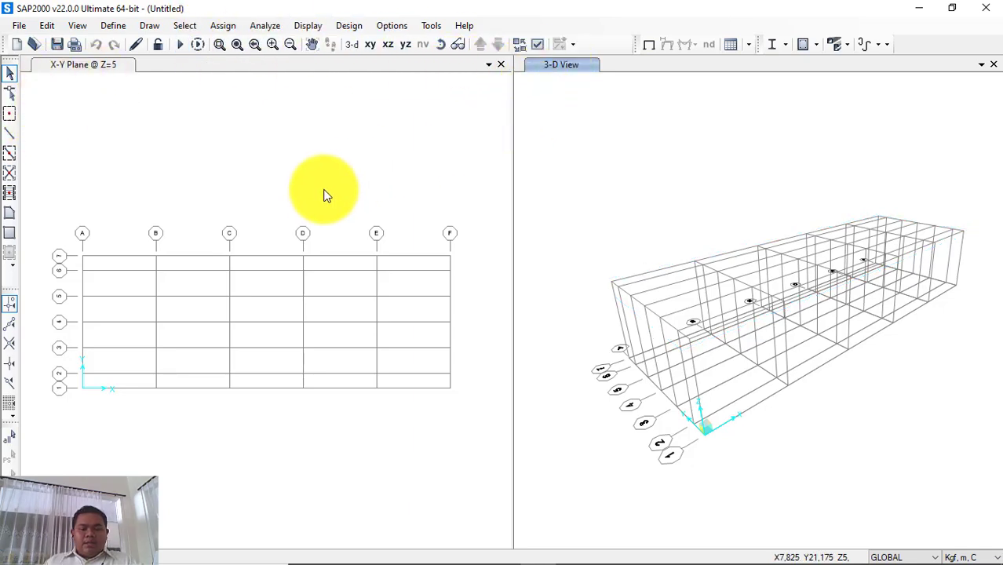
pyautogui.moveTo(325, 195)
pyautogui.mouseDown(button='middle')
pyautogui.moveTo(347, 194)
pyautogui.moveTo(325, 199)
pyautogui.mouseUp(button='middle')
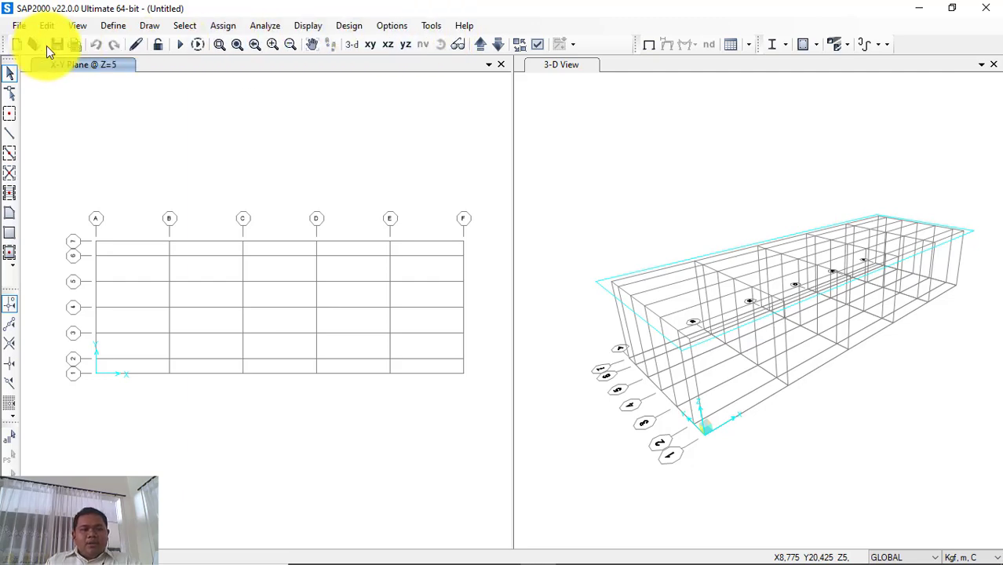
pyautogui.click(98, 24)
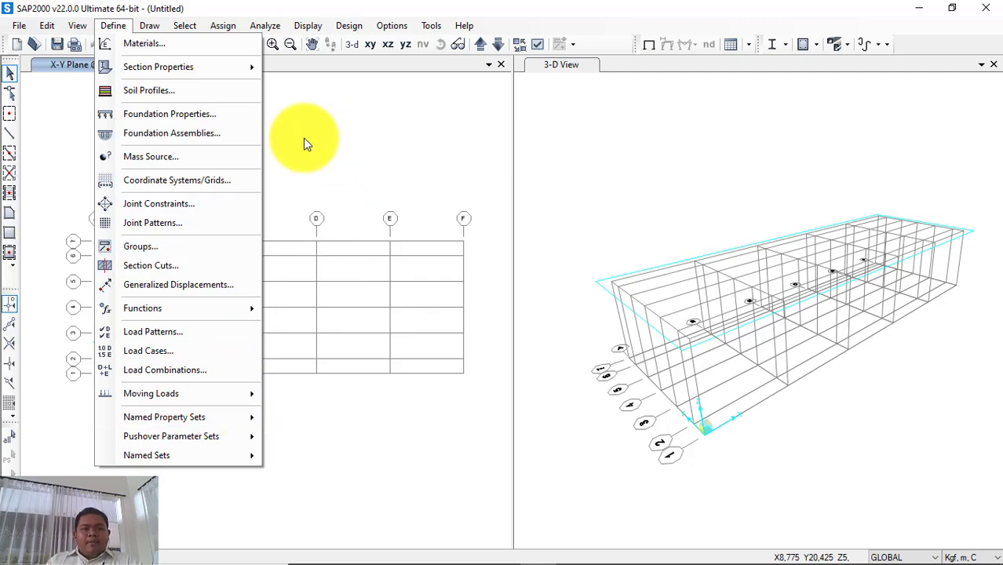
pyautogui.moveTo(147, 31)
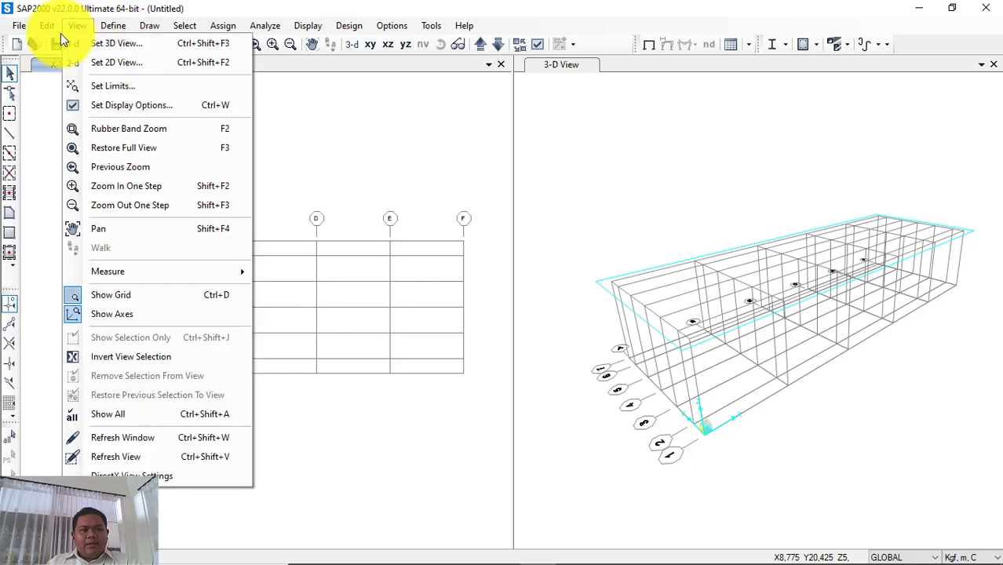
pyautogui.click(230, 6)
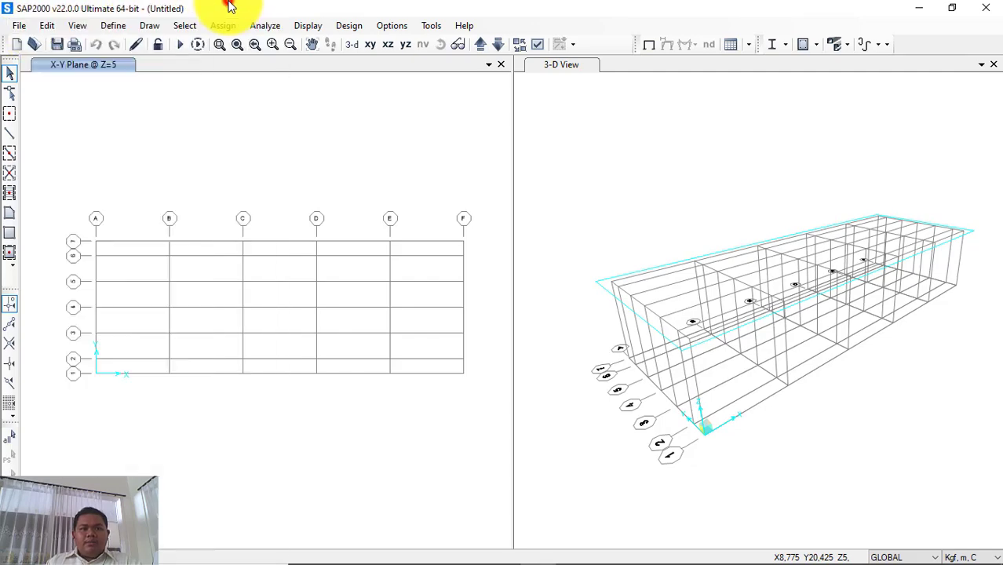
pyautogui.click(43, 26)
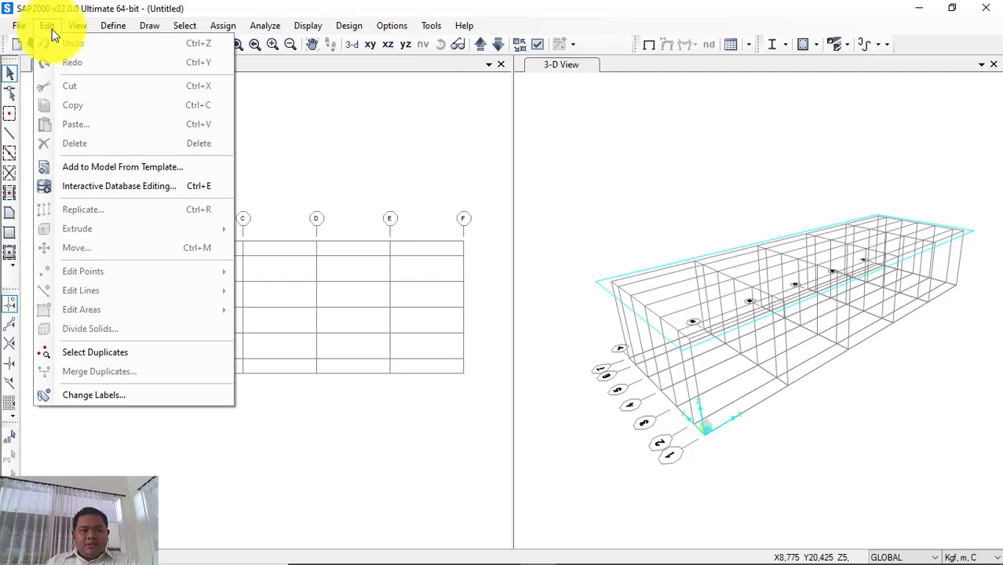
pyautogui.moveTo(71, 30)
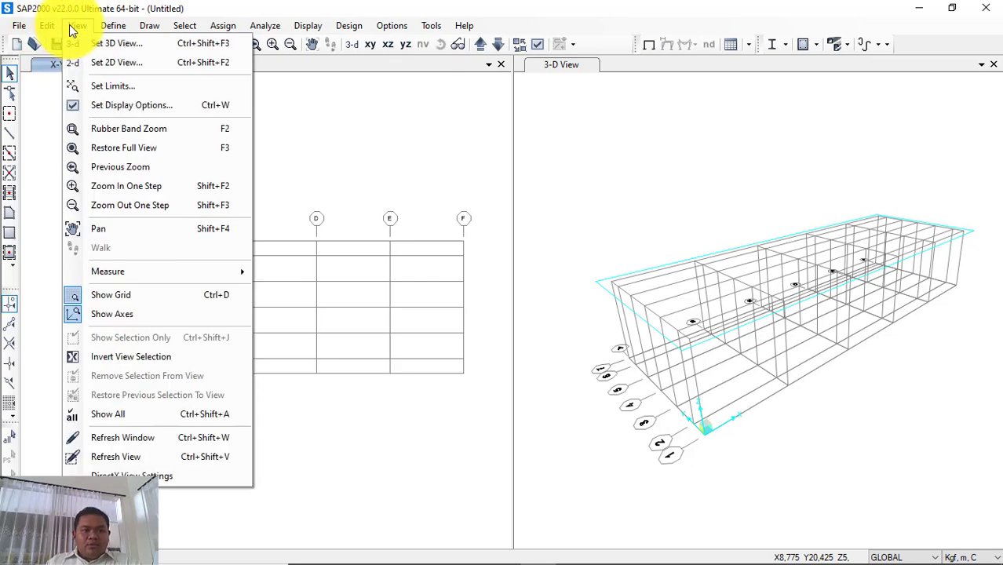
pyautogui.click(385, 118)
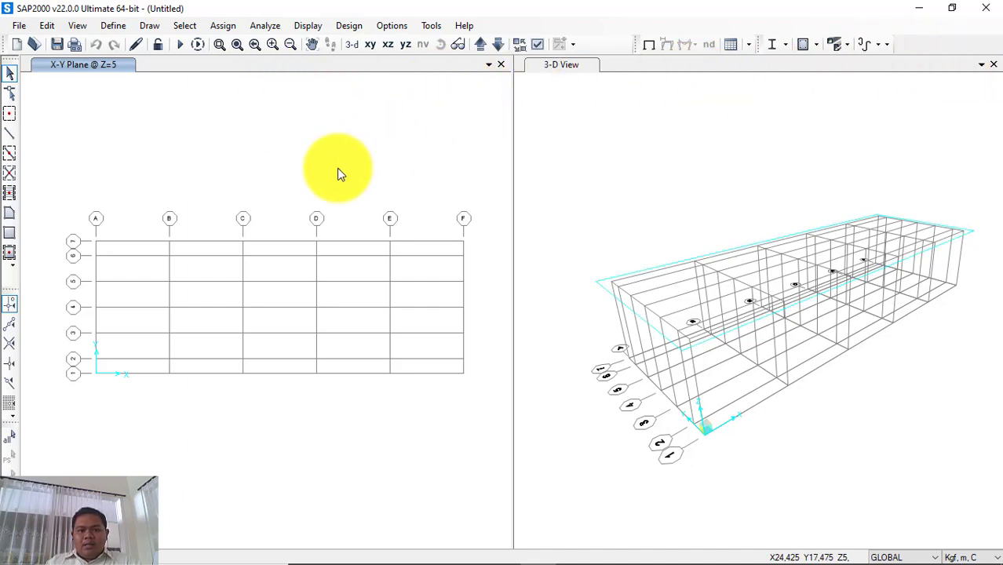
pyautogui.click(372, 161)
pyautogui.click(555, 156)
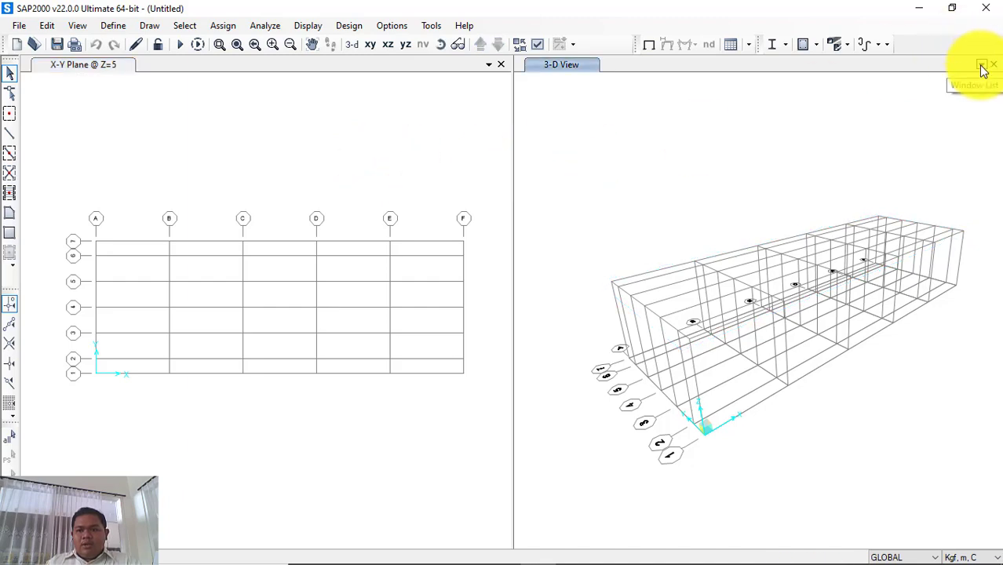
# - Add a second window beside the 3-D view and switch between the two views to compare them
pyautogui.click(982, 69)
pyautogui.click(955, 99)
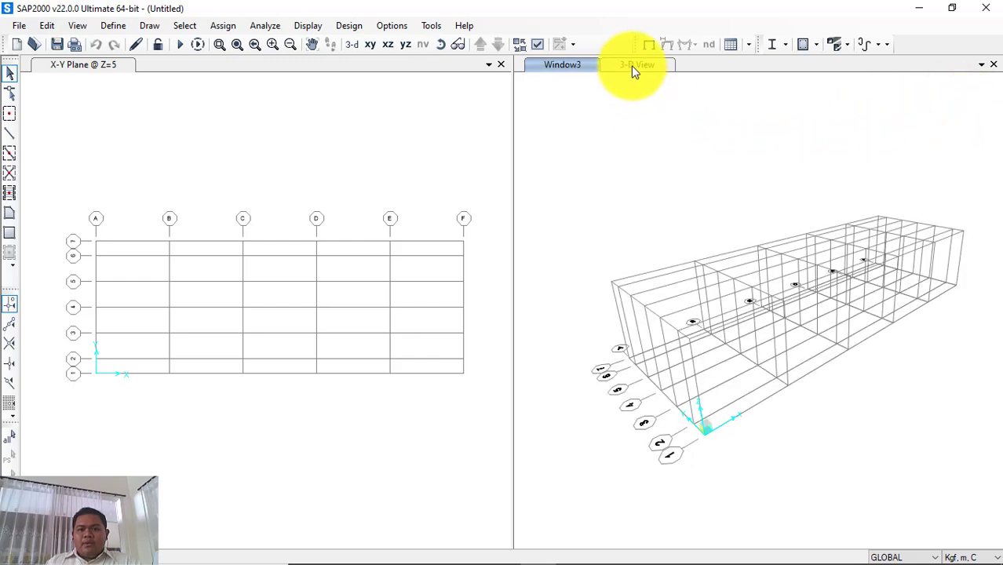
pyautogui.click(631, 66)
pyautogui.click(621, 67)
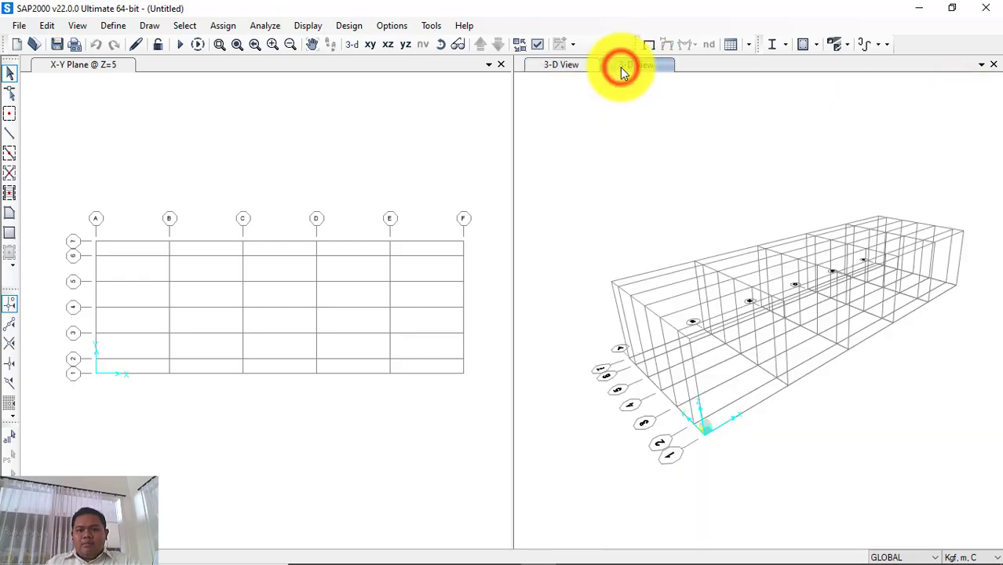
pyautogui.click(554, 64)
pyautogui.click(632, 67)
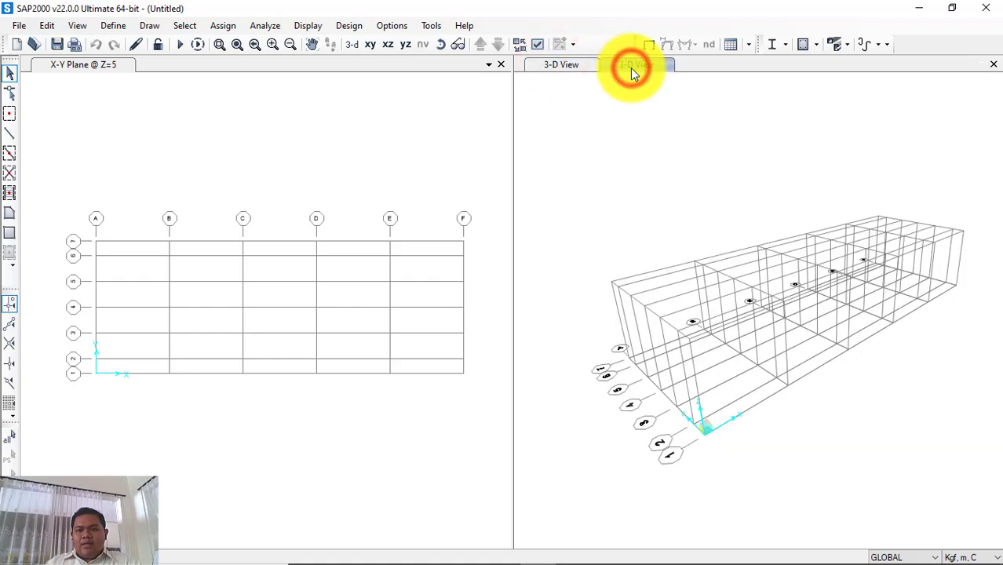
pyautogui.click(561, 68)
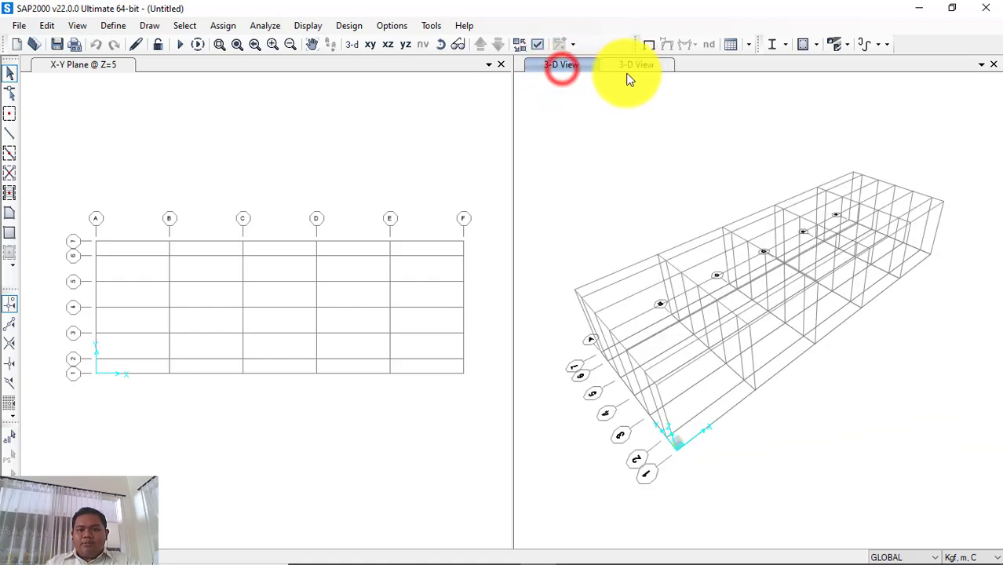
pyautogui.click(641, 68)
pyautogui.click(591, 67)
pyautogui.click(655, 68)
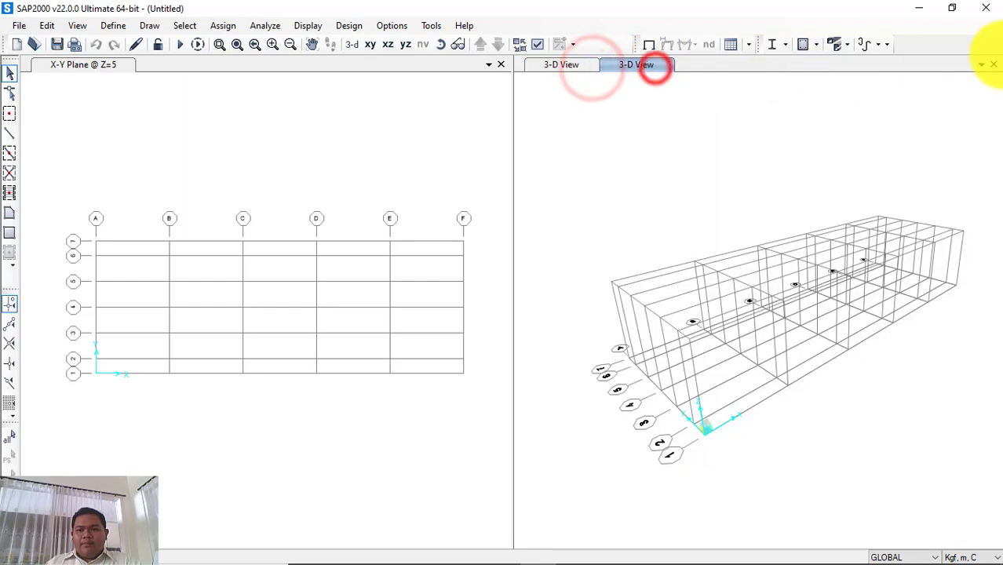
# - Check the window list of the 3-D pane and close the extra 3-D view window
pyautogui.click(981, 65)
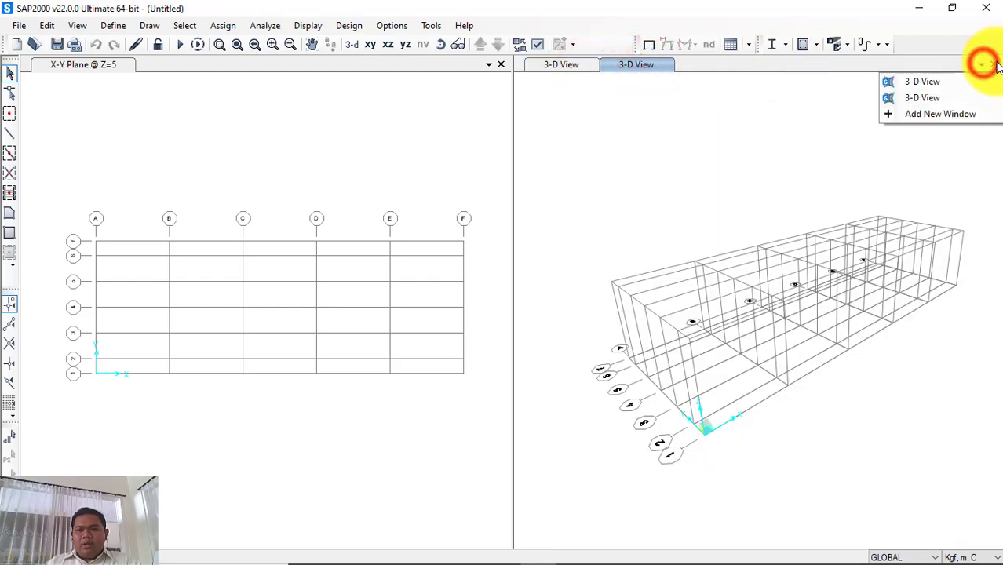
pyautogui.click(969, 95)
pyautogui.click(994, 65)
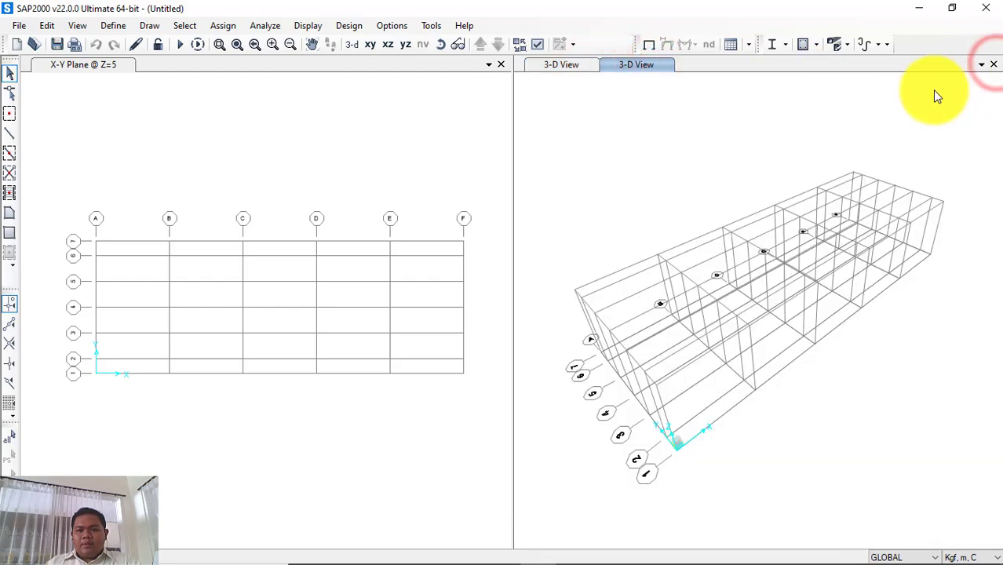
pyautogui.click(993, 64)
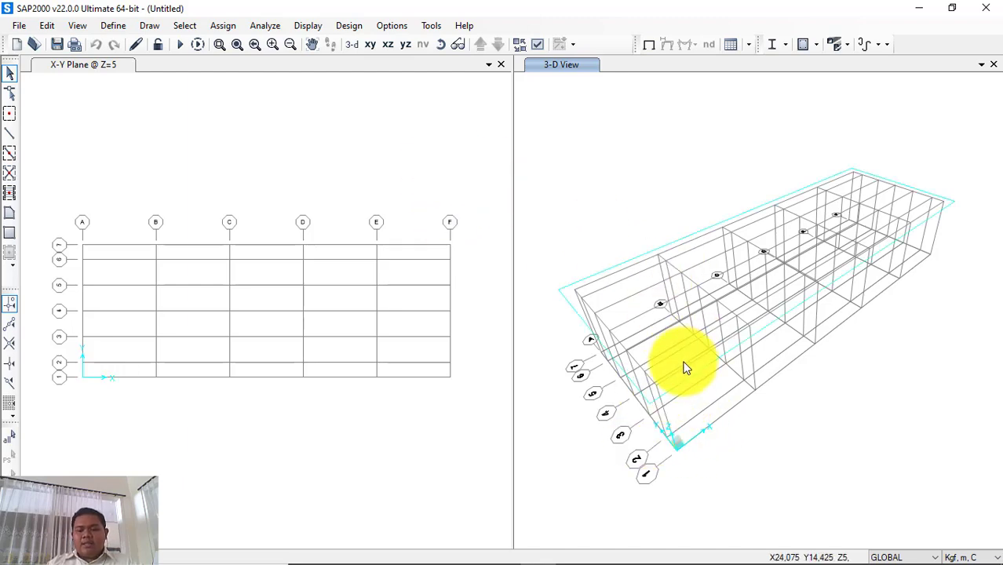
# - Open the material definitions, view the properties of the A992Fy50 steel and close them without changes
pyautogui.click(111, 26)
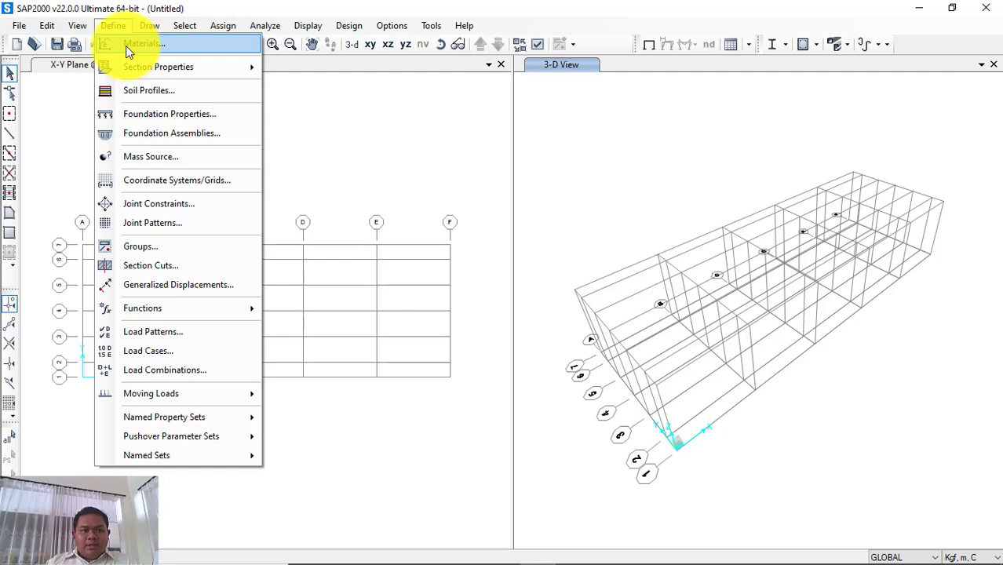
pyautogui.click(126, 46)
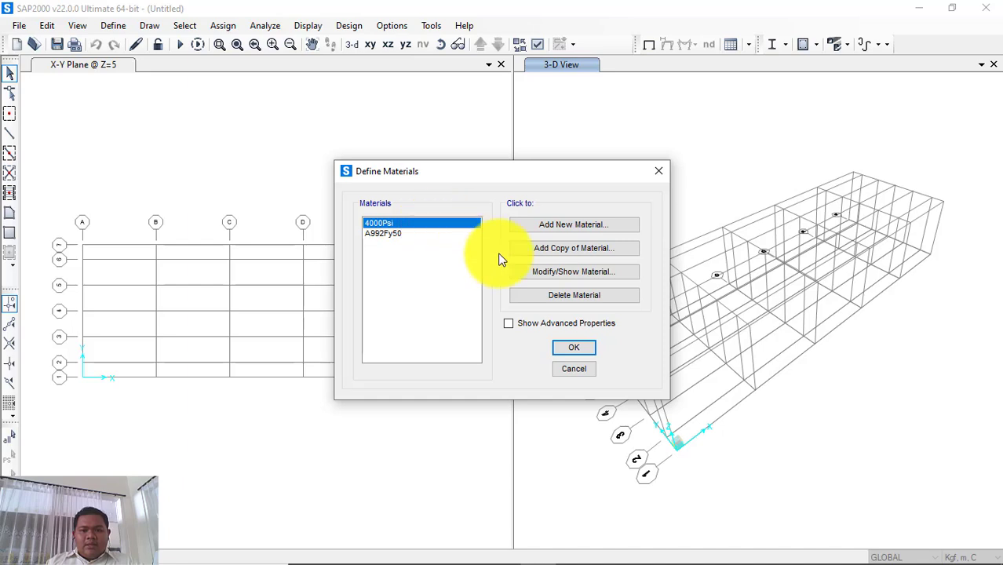
pyautogui.click(394, 234)
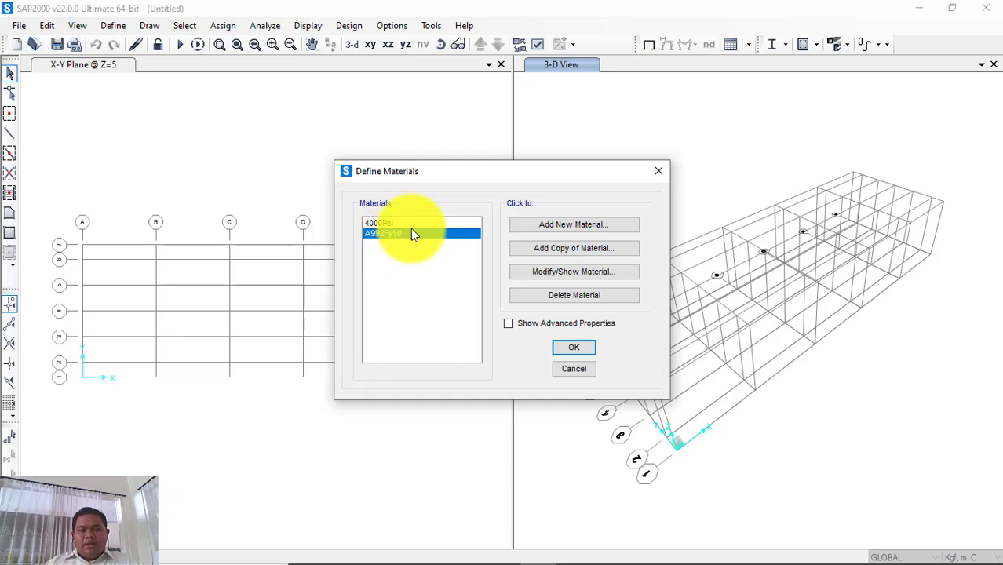
pyautogui.click(409, 225)
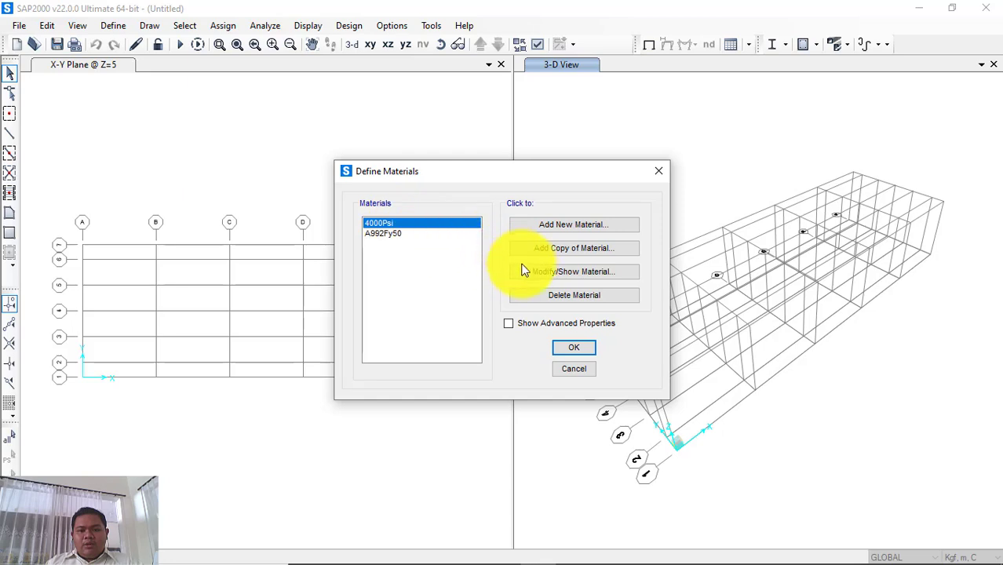
pyautogui.click(395, 234)
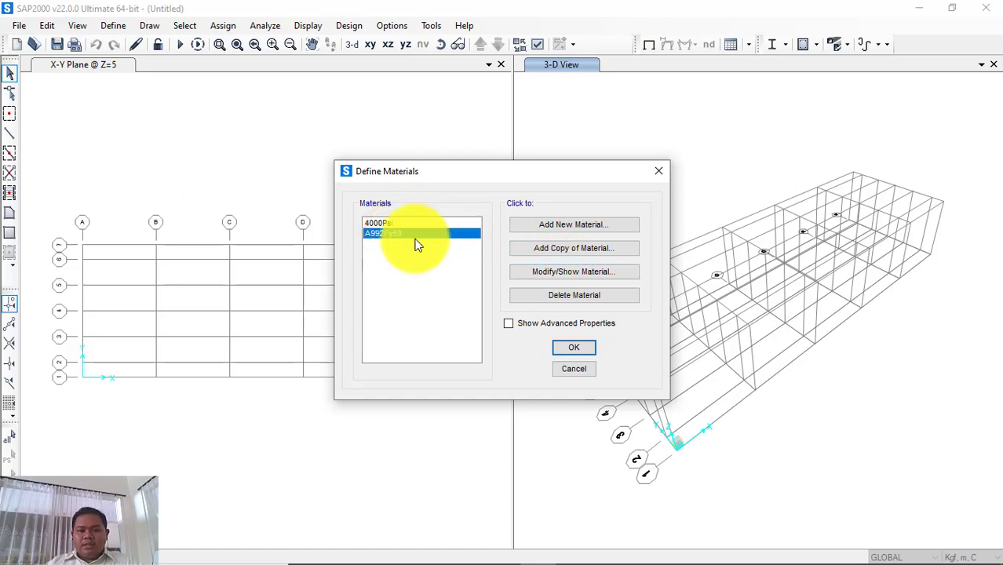
pyautogui.click(400, 234)
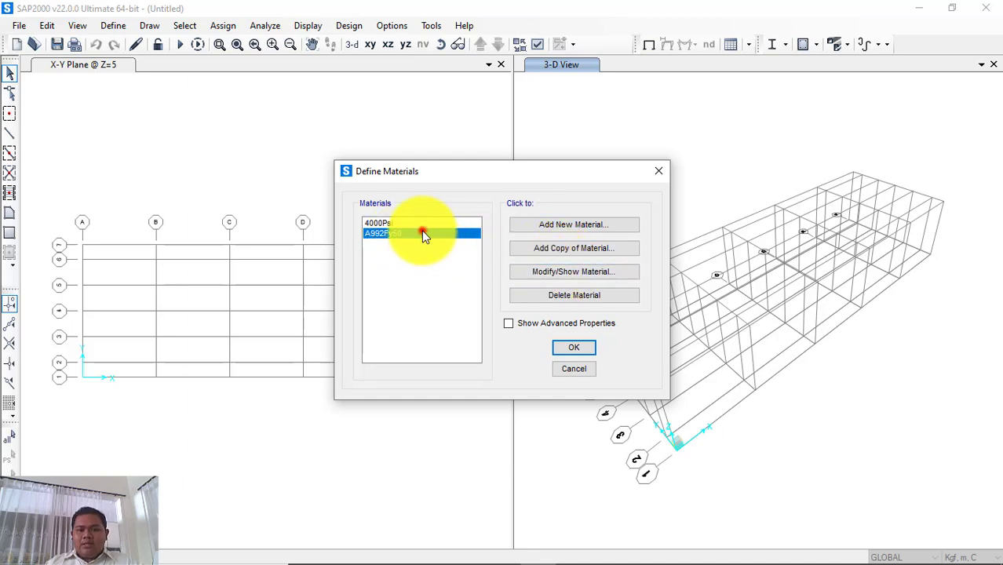
pyautogui.click(557, 275)
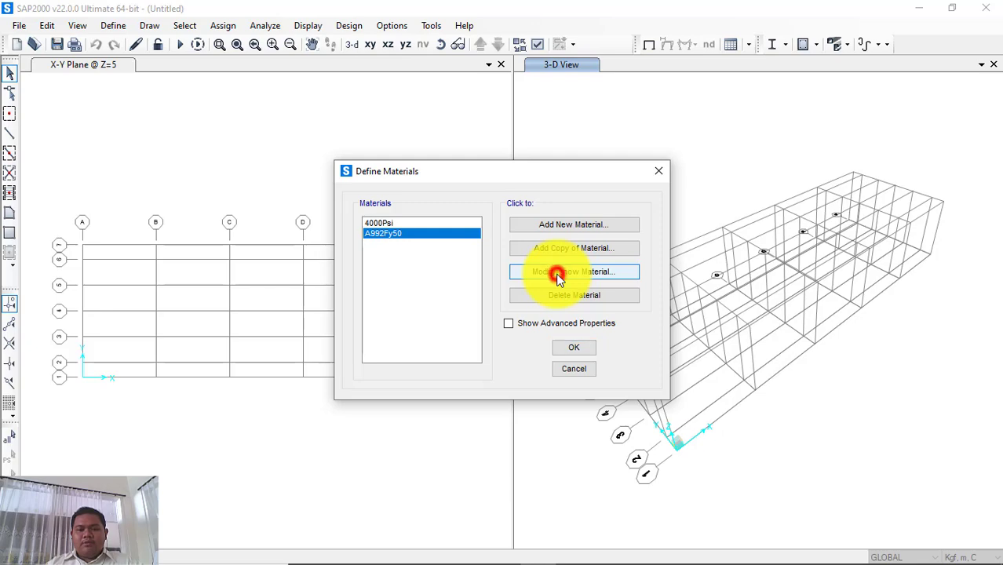
pyautogui.click(663, 40)
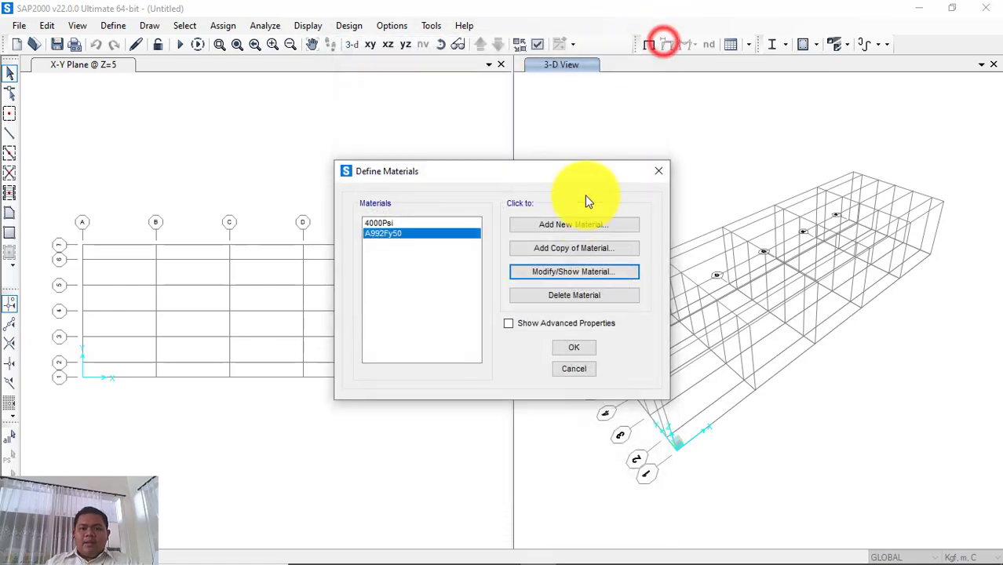
# - Try adding a copy of the 4000Psi concrete material
pyautogui.click(571, 229)
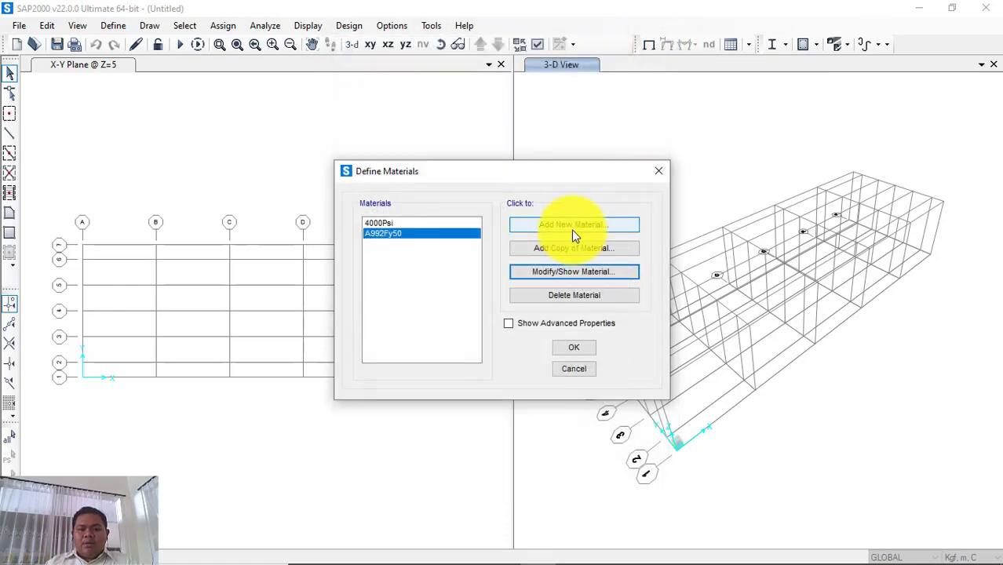
pyautogui.click(570, 249)
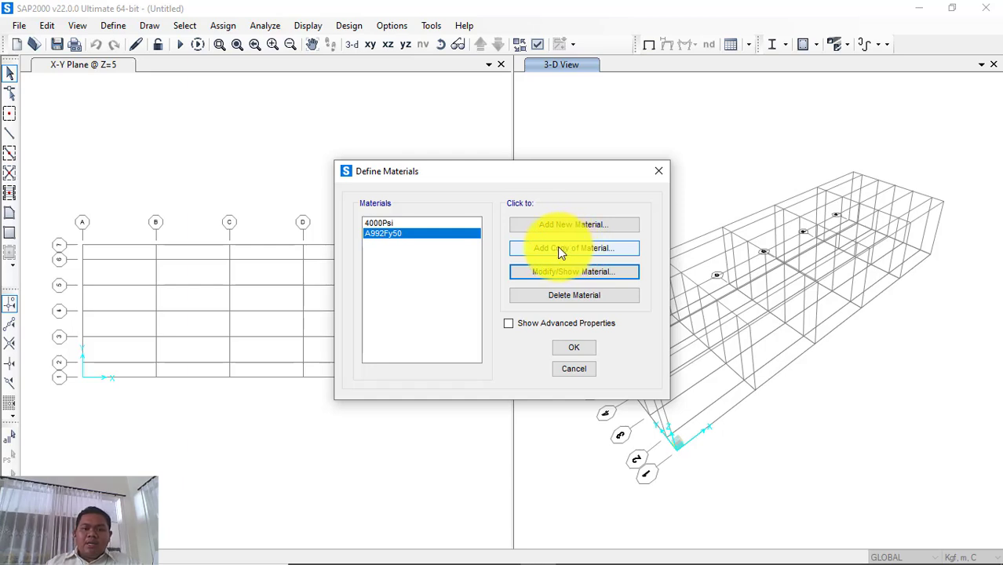
pyautogui.click(449, 223)
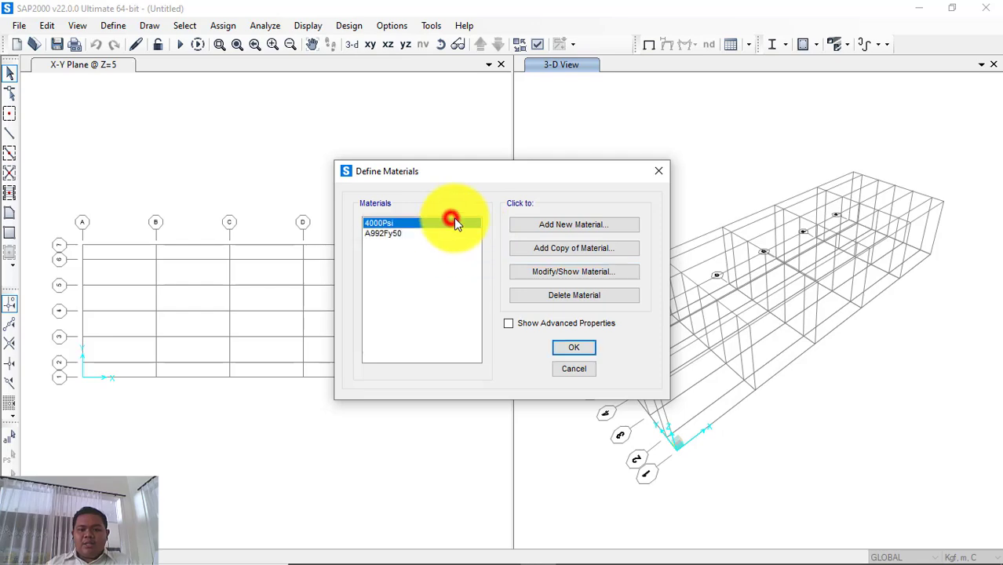
pyautogui.click(554, 249)
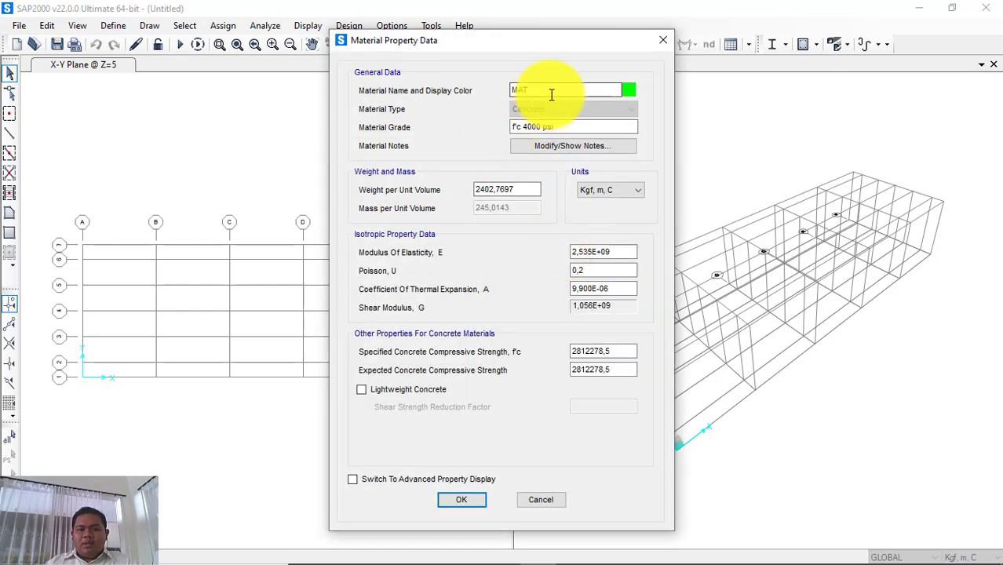
pyautogui.click(662, 43)
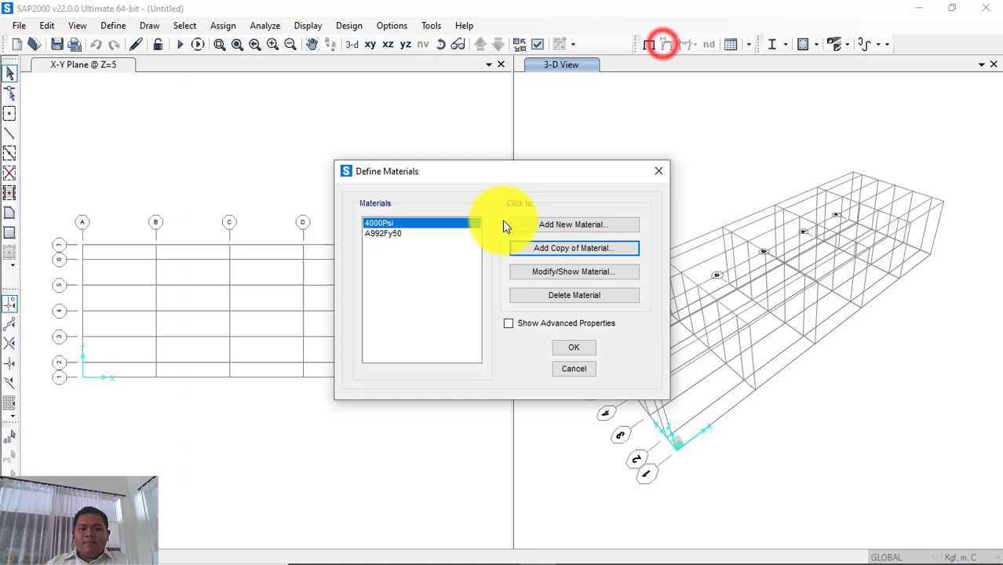
# - Try adding a new material with the region set to User and look through the available material types
pyautogui.click(439, 233)
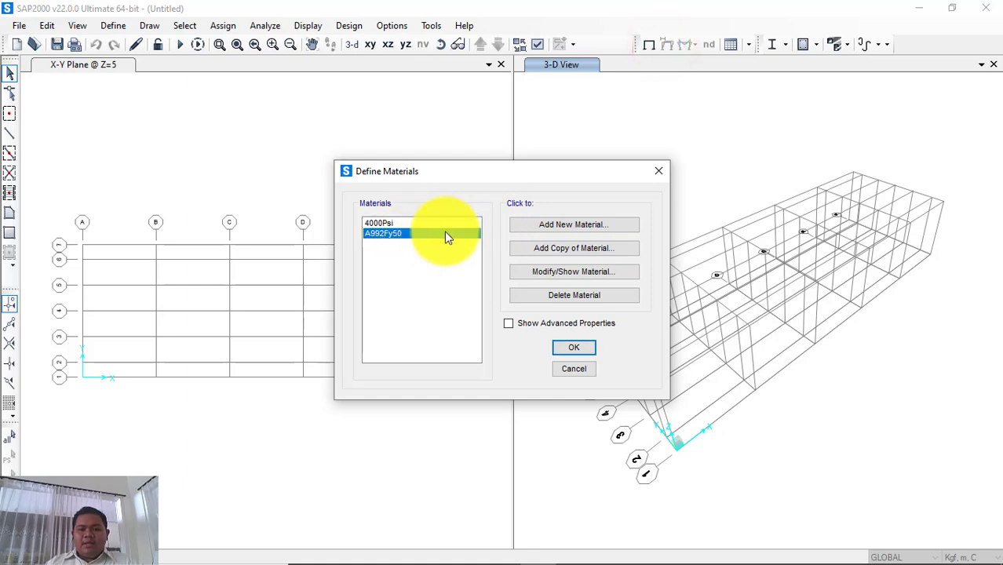
pyautogui.click(528, 227)
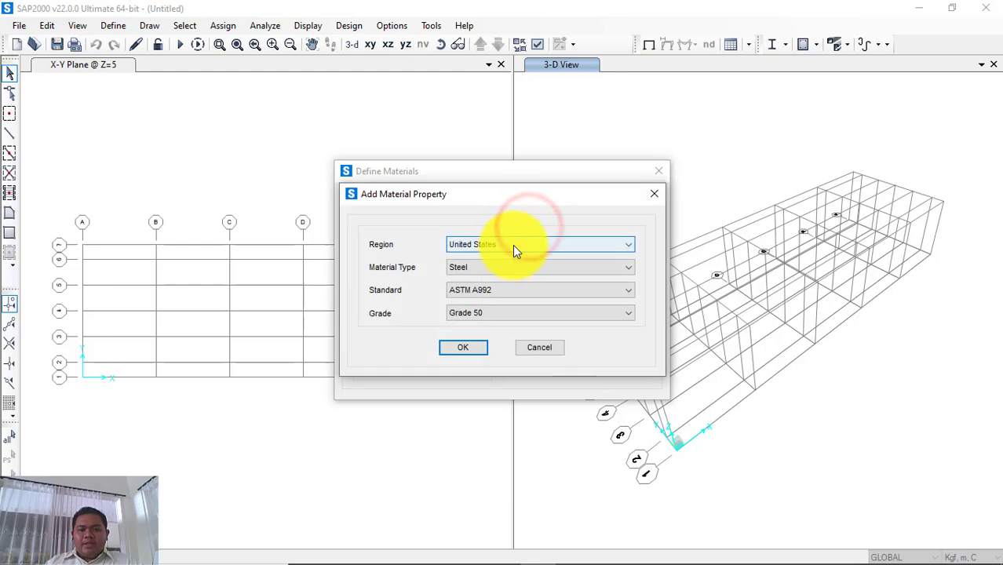
pyautogui.click(490, 244)
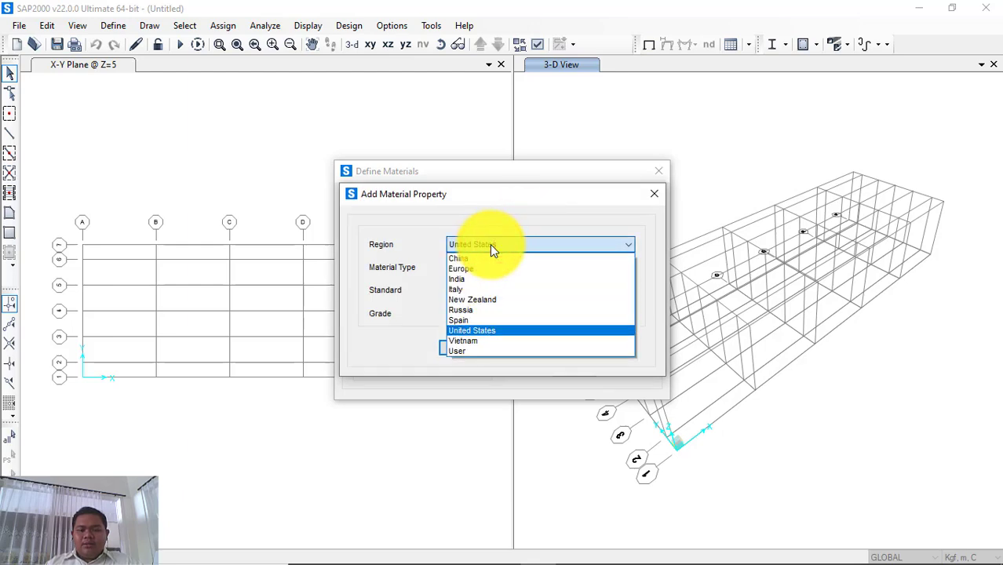
pyautogui.click(501, 230)
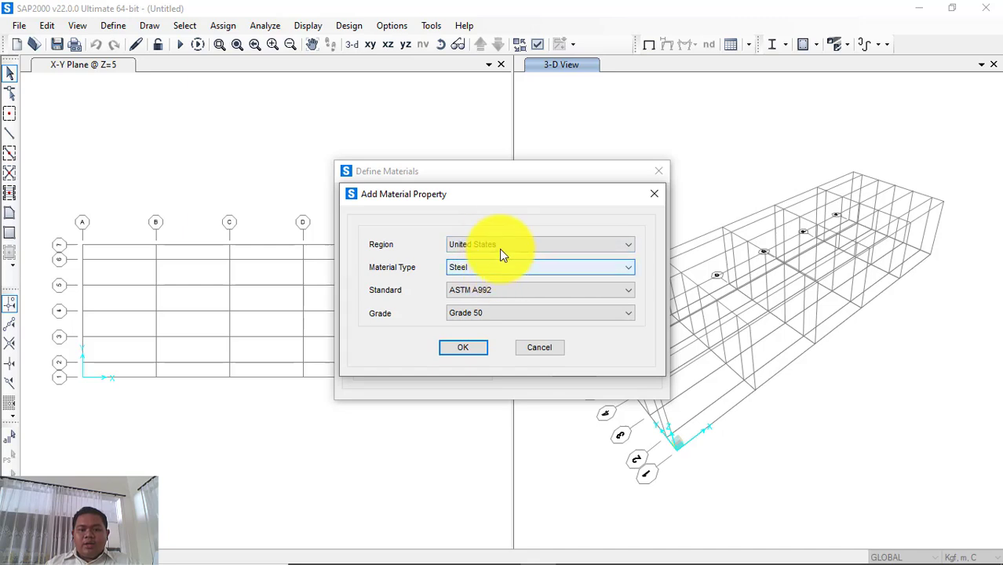
pyautogui.click(500, 248)
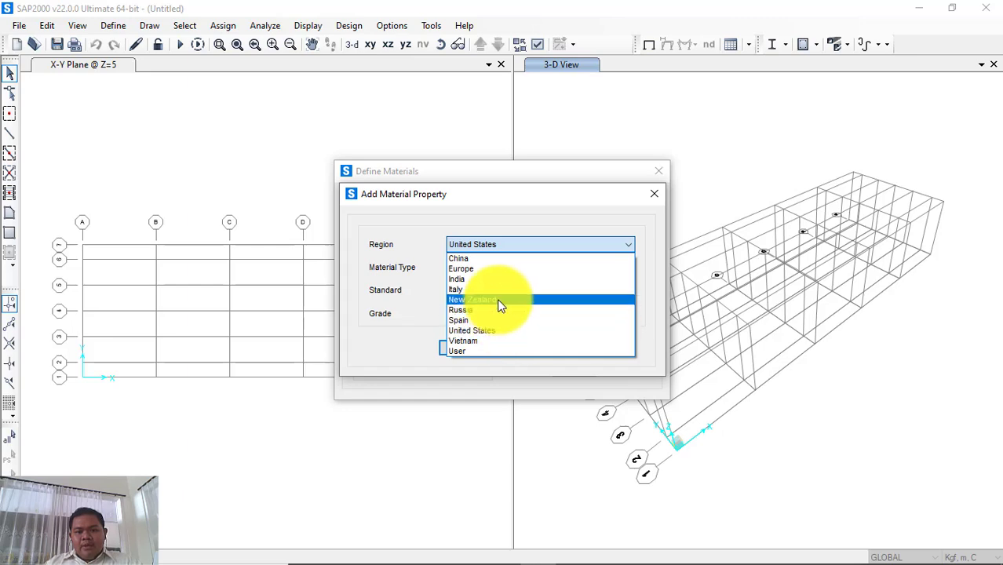
pyautogui.click(405, 244)
pyautogui.click(463, 246)
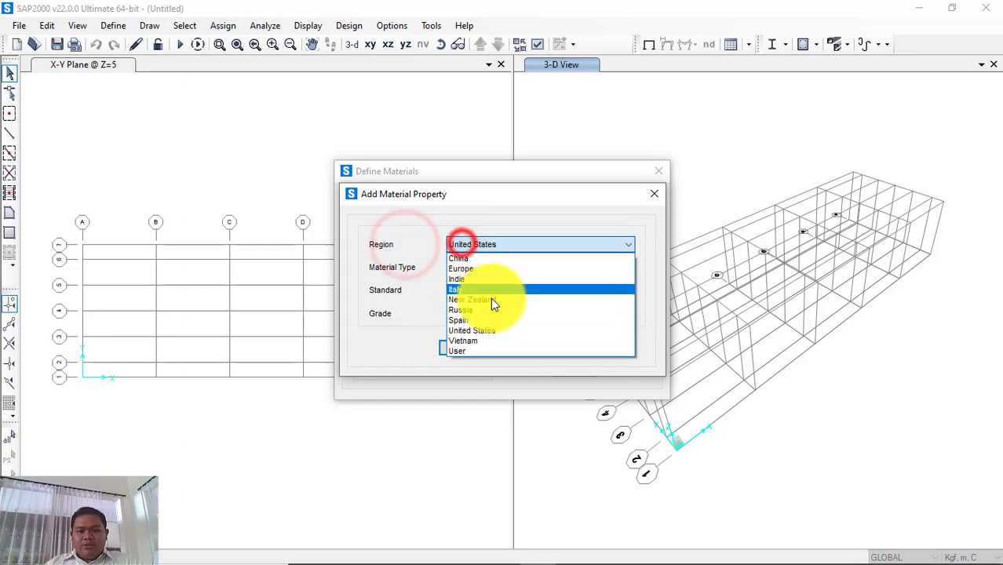
pyautogui.click(502, 351)
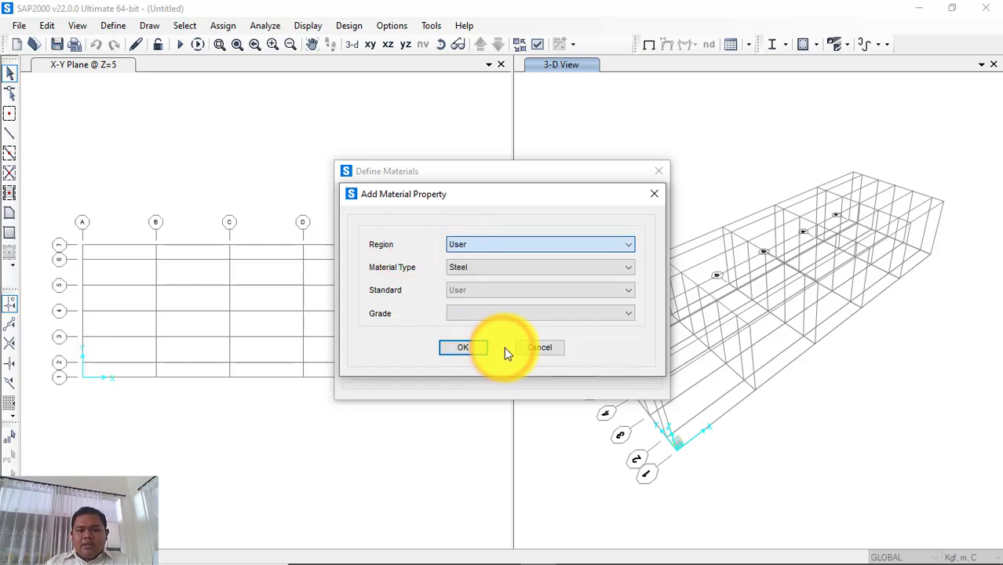
pyautogui.click(491, 270)
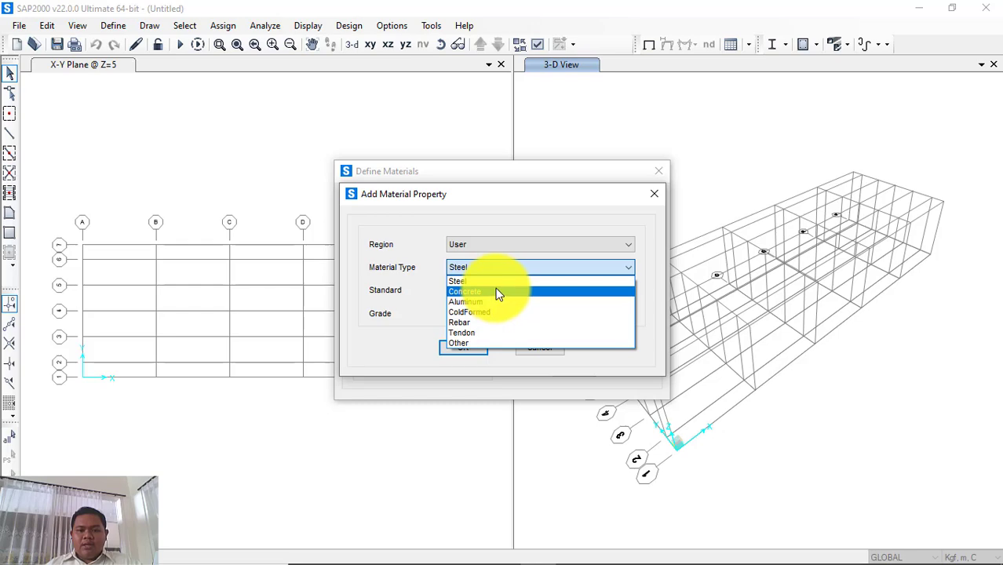
pyautogui.click(651, 195)
pyautogui.click(649, 192)
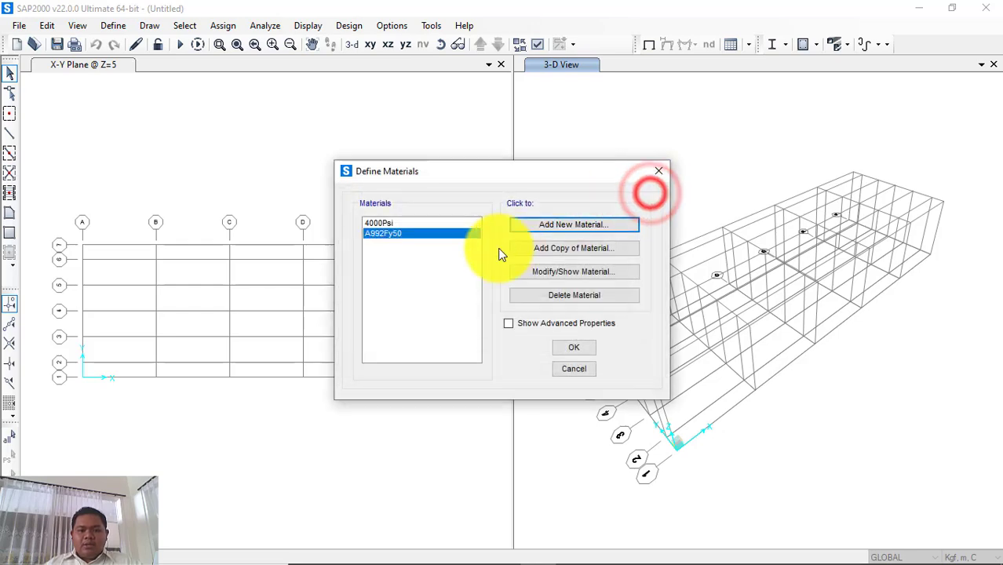
# - Modify the A992Fy50 steel material, setting both its material name and its material grade to BJ37
pyautogui.click(560, 271)
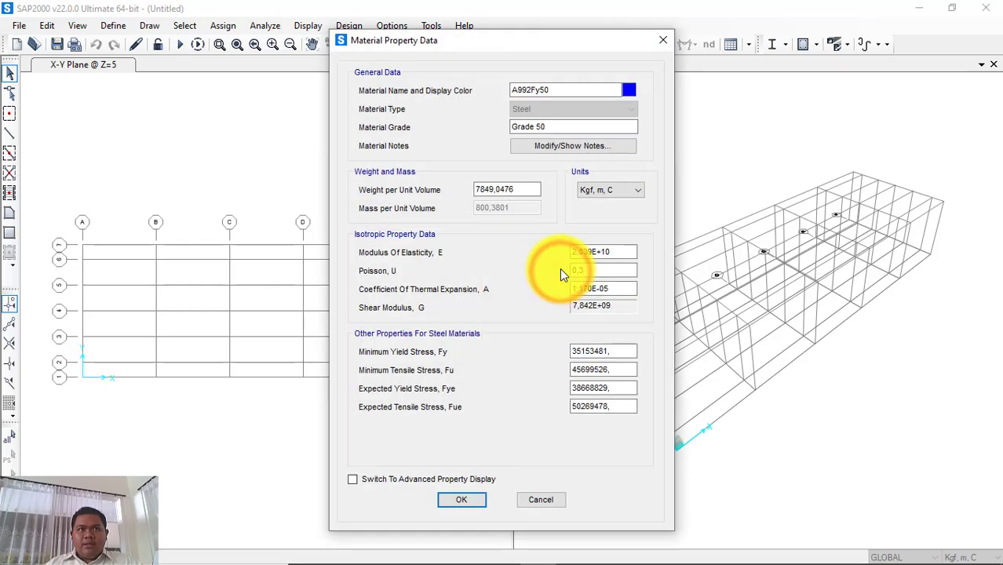
pyautogui.moveTo(560, 91); pyautogui.dragTo(498, 91)
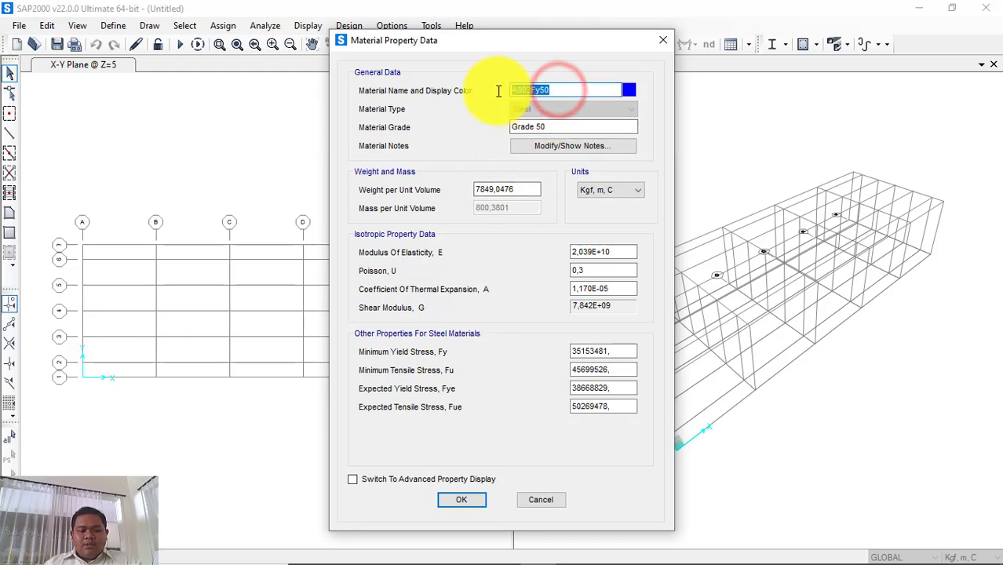
pyautogui.write('B')
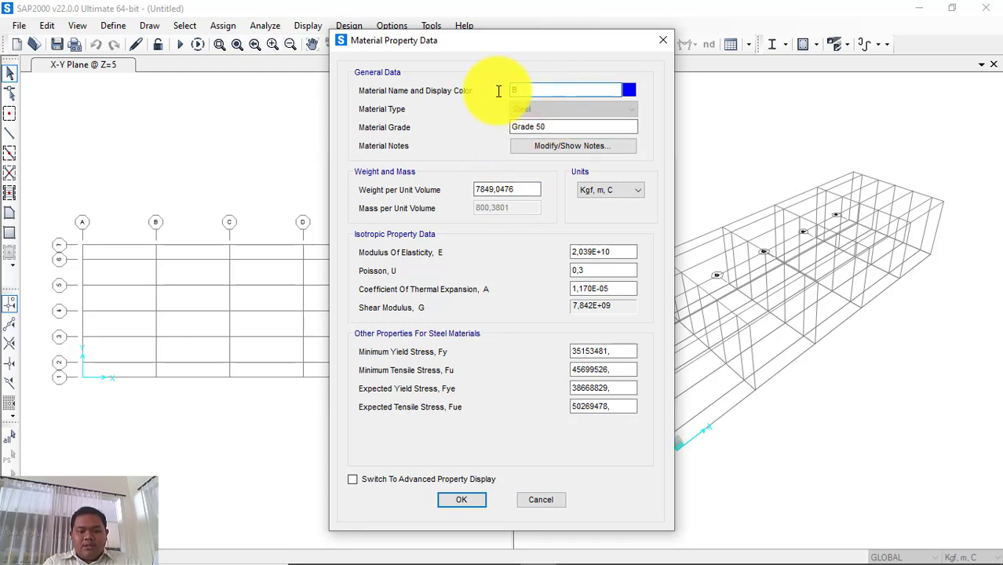
pyautogui.write('J37')
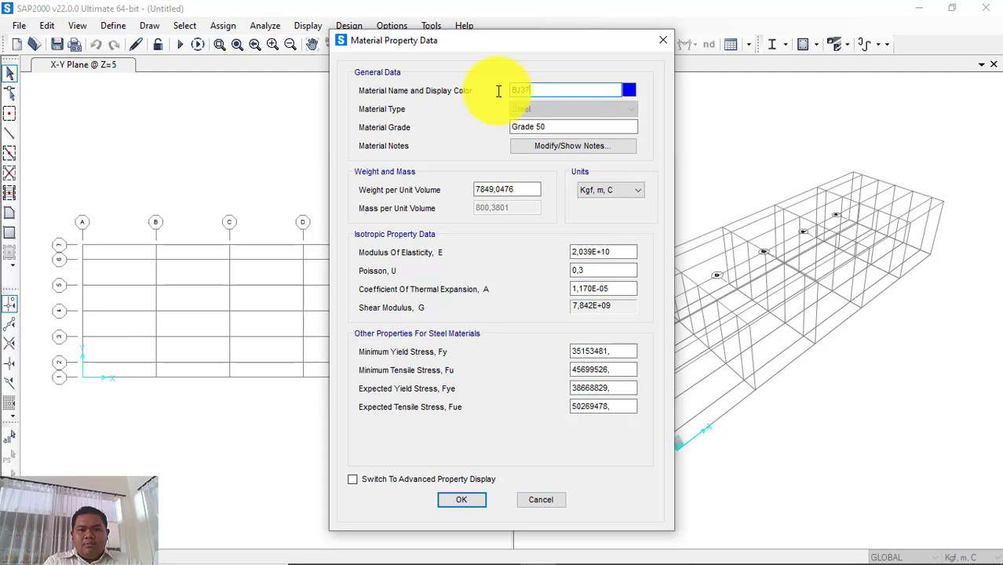
pyautogui.moveTo(560, 126); pyautogui.dragTo(504, 125)
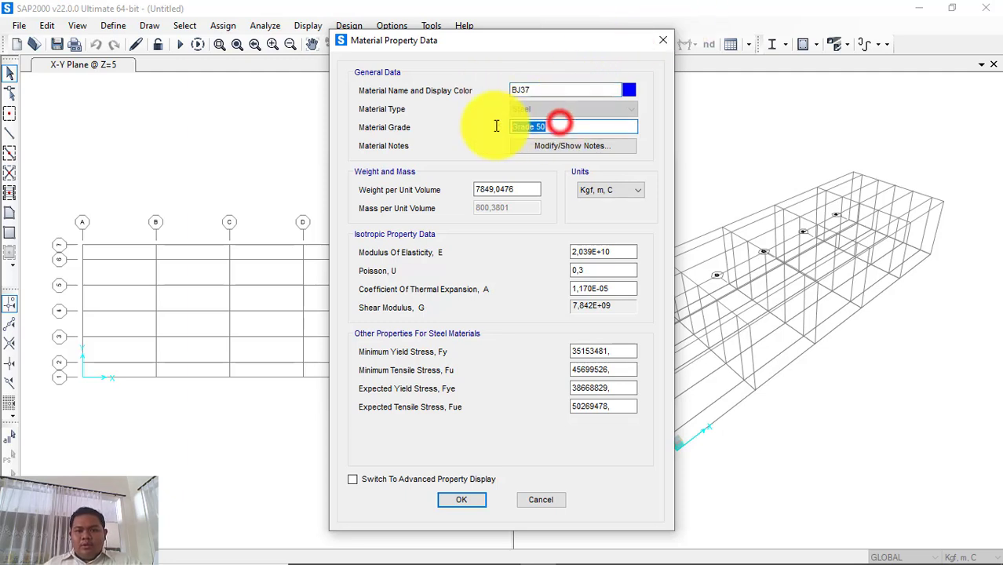
pyautogui.write('B')
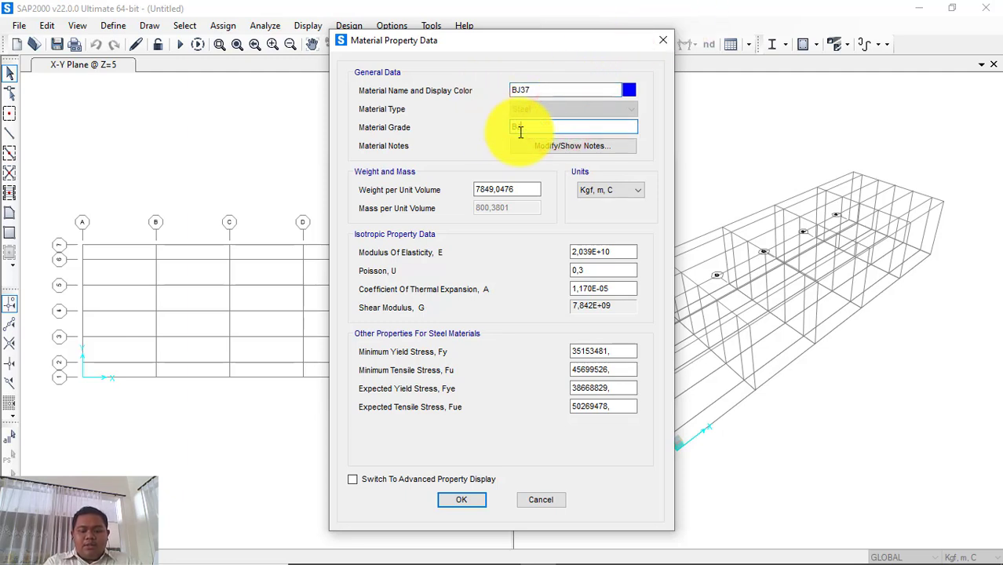
pyautogui.write('J37')
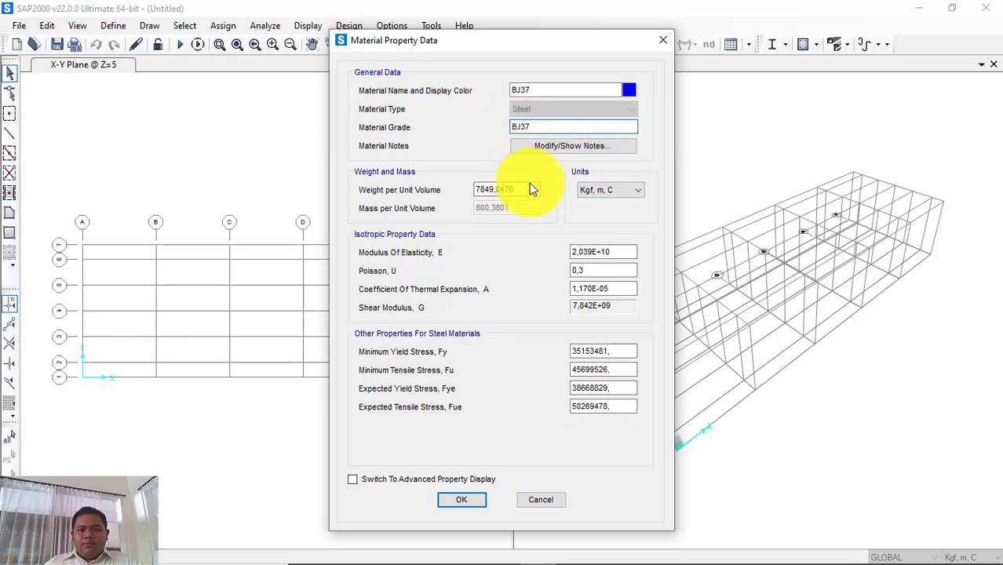
# - Set the BJ37 steel's weight per unit volume to 7850 in Kgf, m, C units
pyautogui.moveTo(526, 190); pyautogui.dragTo(483, 186)
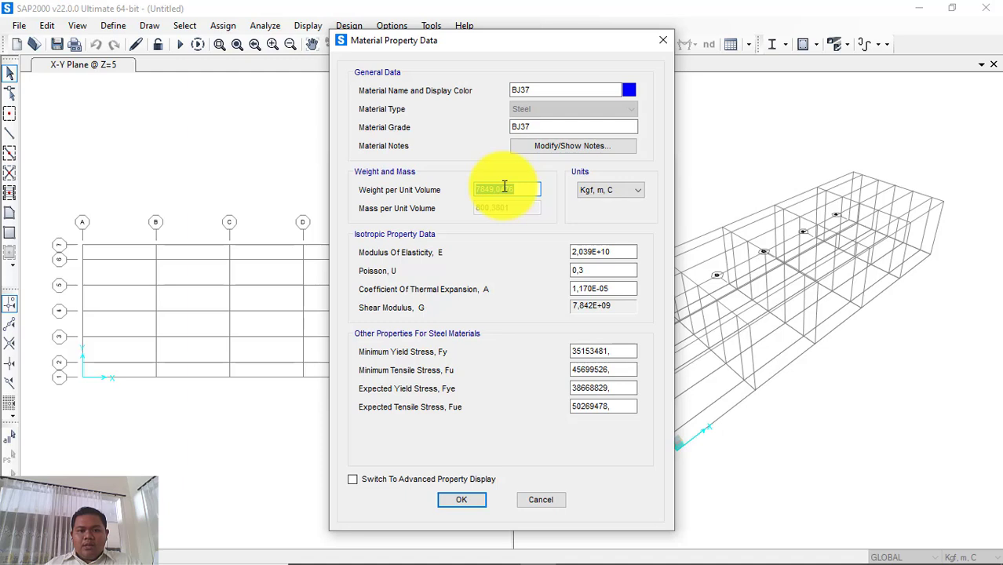
pyautogui.write('7850')
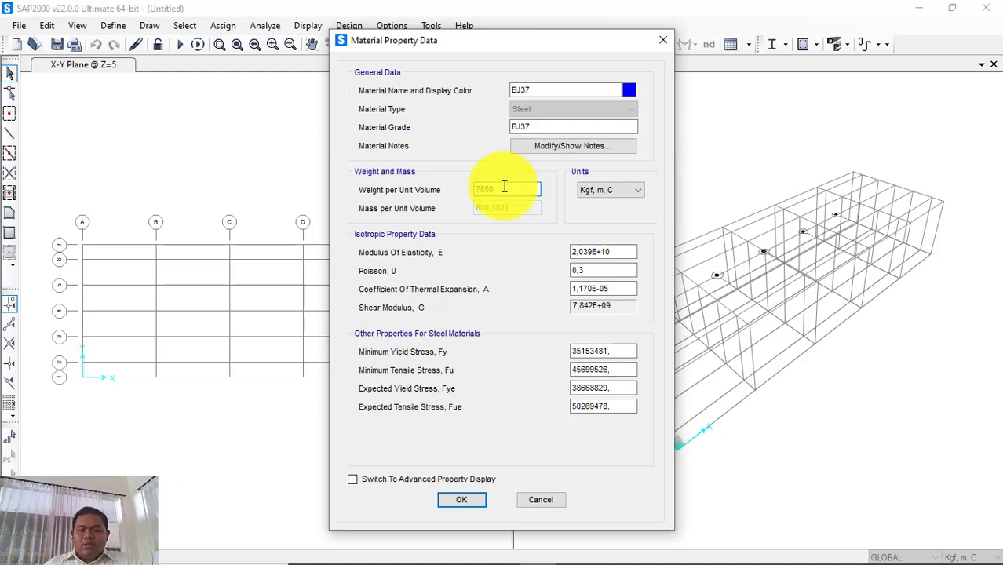
pyautogui.click(599, 190)
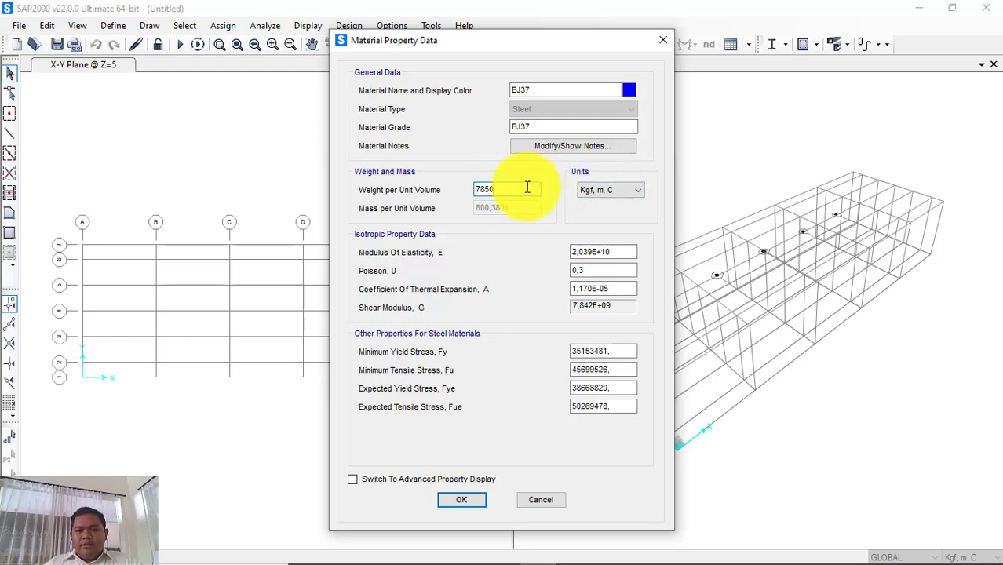
pyautogui.click(522, 189)
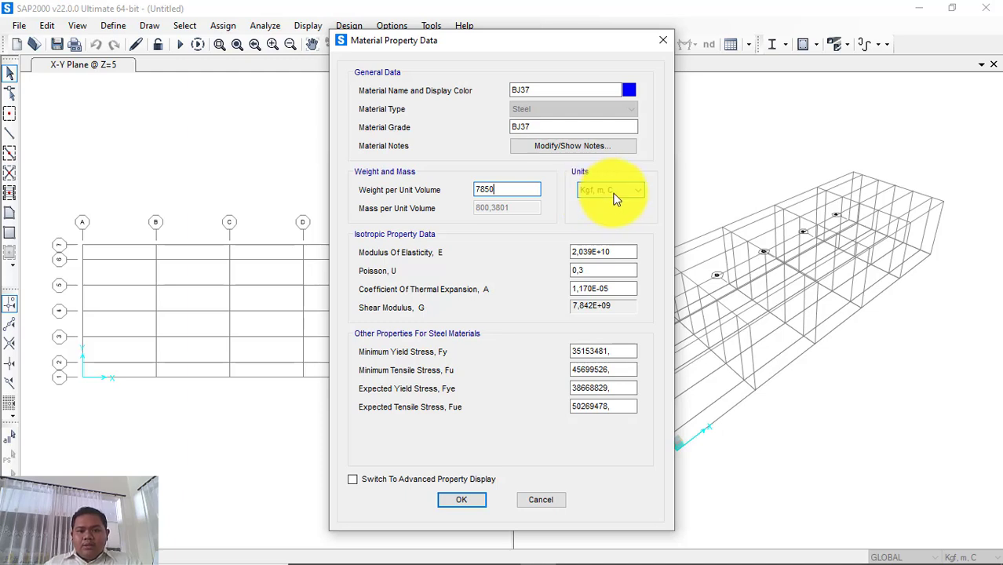
# - Switch the BJ37 material's units to N, mm, C and set its modulus of elasticity to 200000
pyautogui.click(615, 196)
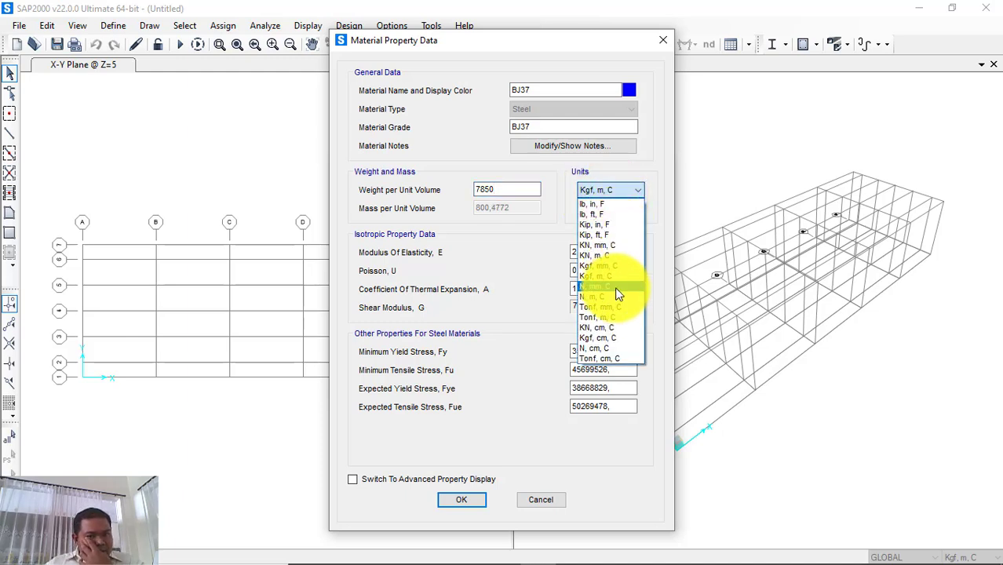
pyautogui.click(617, 292)
pyautogui.click(605, 252)
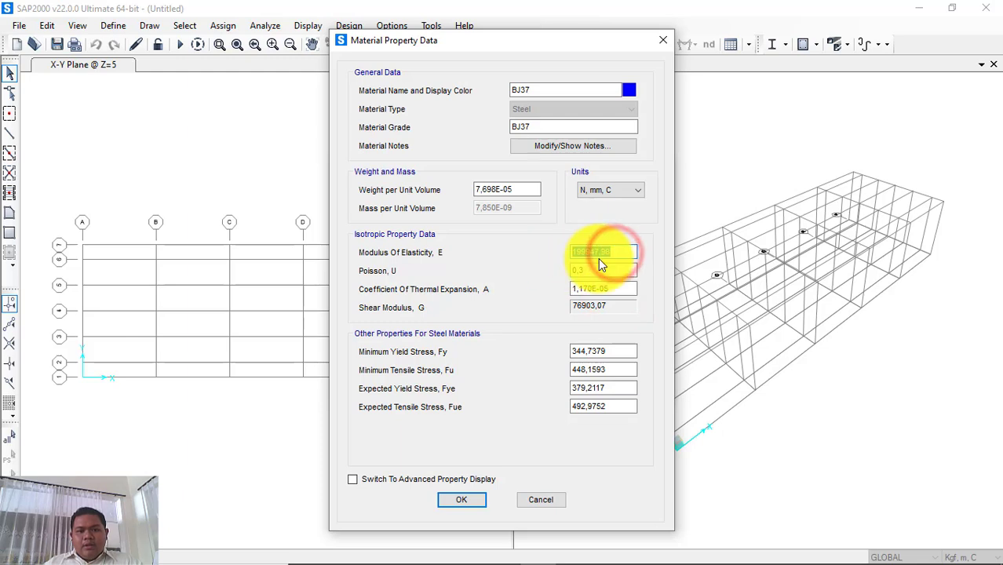
pyautogui.write('2')
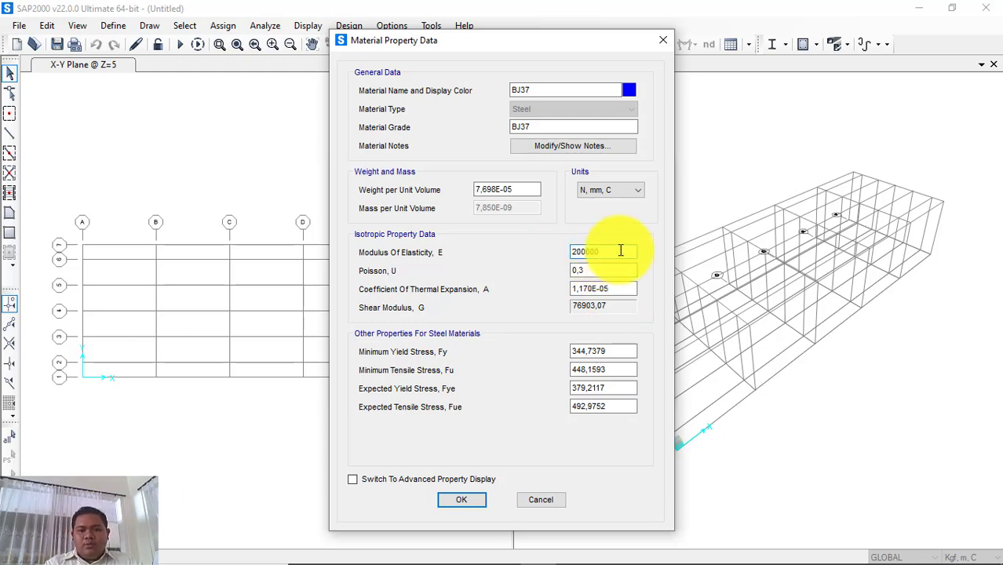
pyautogui.write('00000')
pyautogui.click(596, 269)
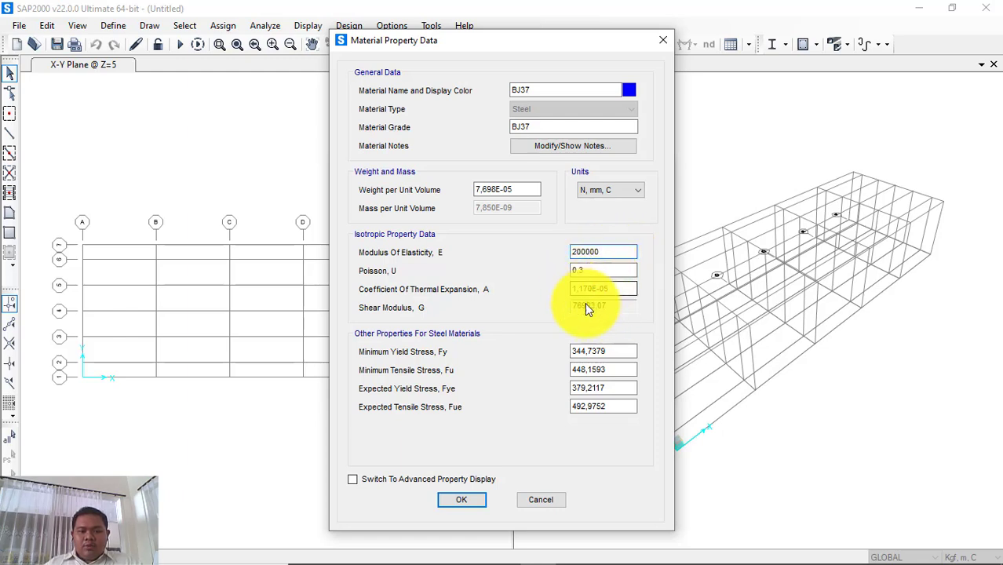
pyautogui.click(589, 290)
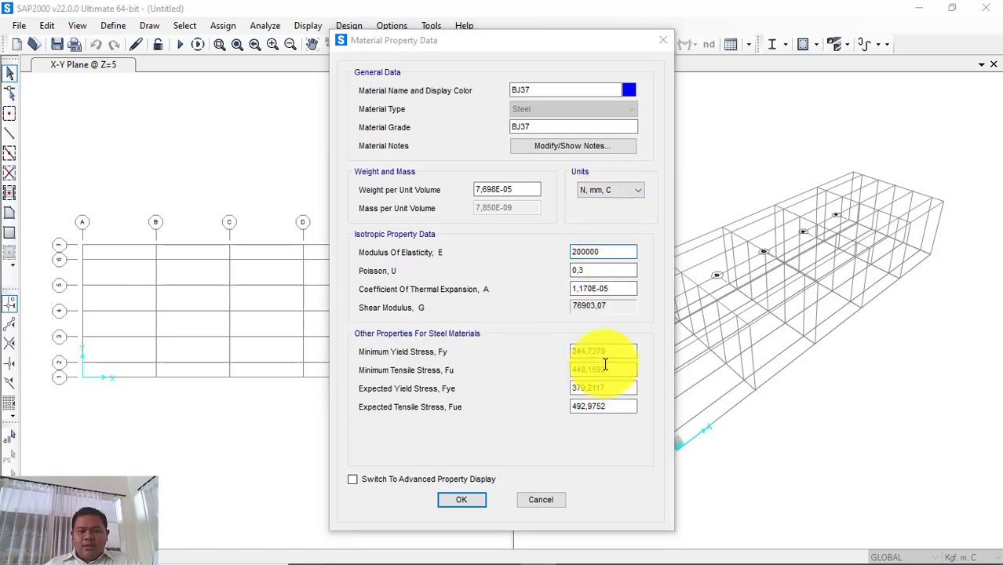
# - Switch to the presentation, check the BJ 37 row of the steel material data table, and return to SAP2000
pyautogui.press('super+Tab')
pyautogui.click(438, 167)
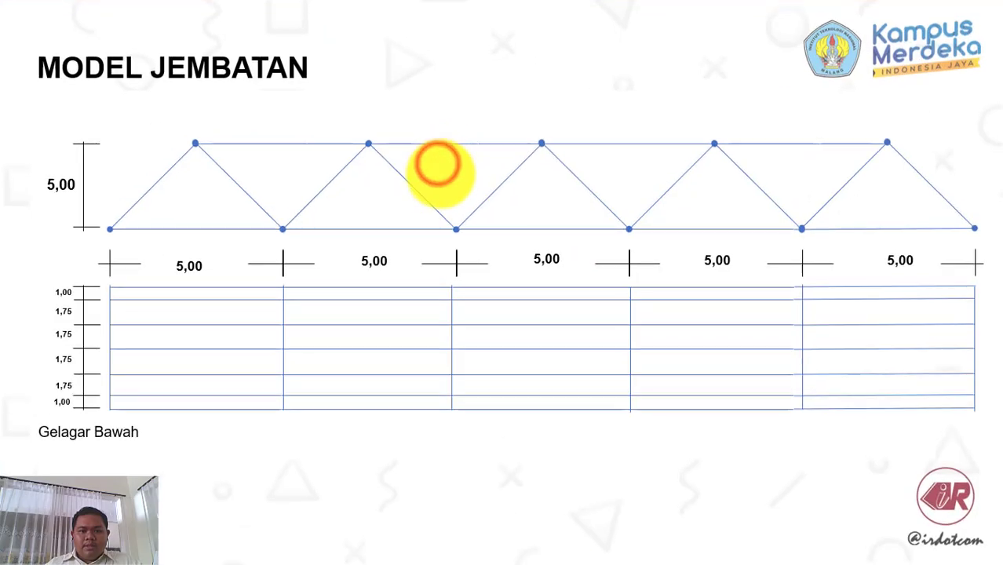
pyautogui.press('Right')
pyautogui.press('Right')
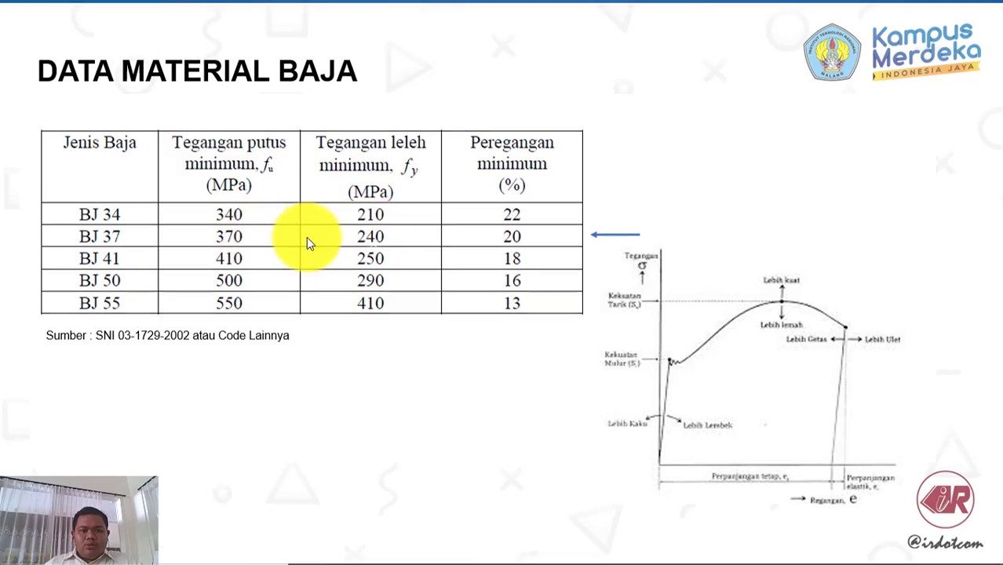
pyautogui.press('super+Tab')
pyautogui.click(429, 152)
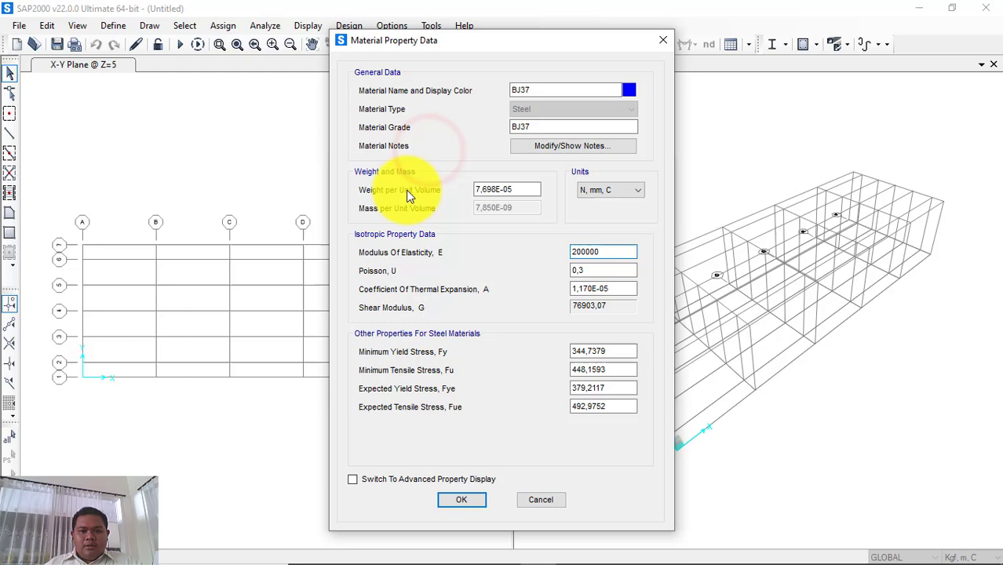
# - Set the BJ37 steel's minimum yield stress Fy to 240 and minimum tensile stress Fu to 370
pyautogui.doubleClick(609, 351)
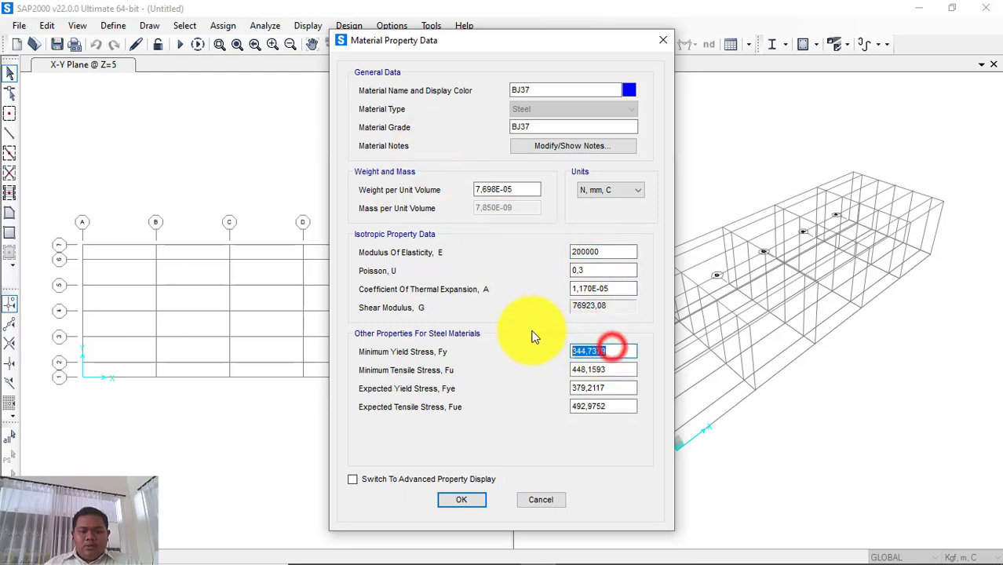
pyautogui.write('240')
pyautogui.press('Tab')
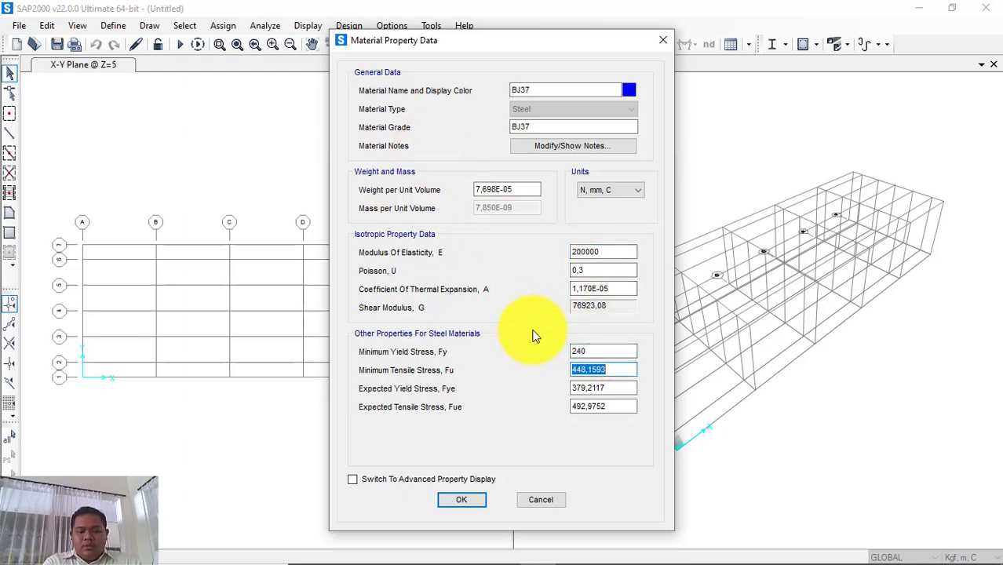
pyautogui.write('370')
# - Set the expected yield stress Fye to 240*1,1 and expected tensile stress Fue to 370*1,1, and accept the BJ37 properties
pyautogui.press('Tab')
pyautogui.write('2')
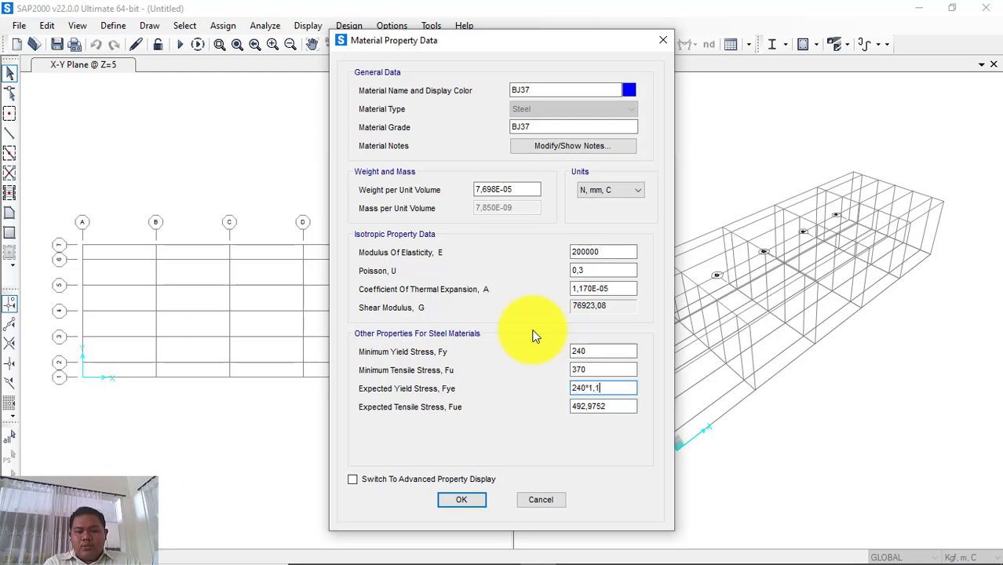
pyautogui.press('Tab')
pyautogui.write('370*')
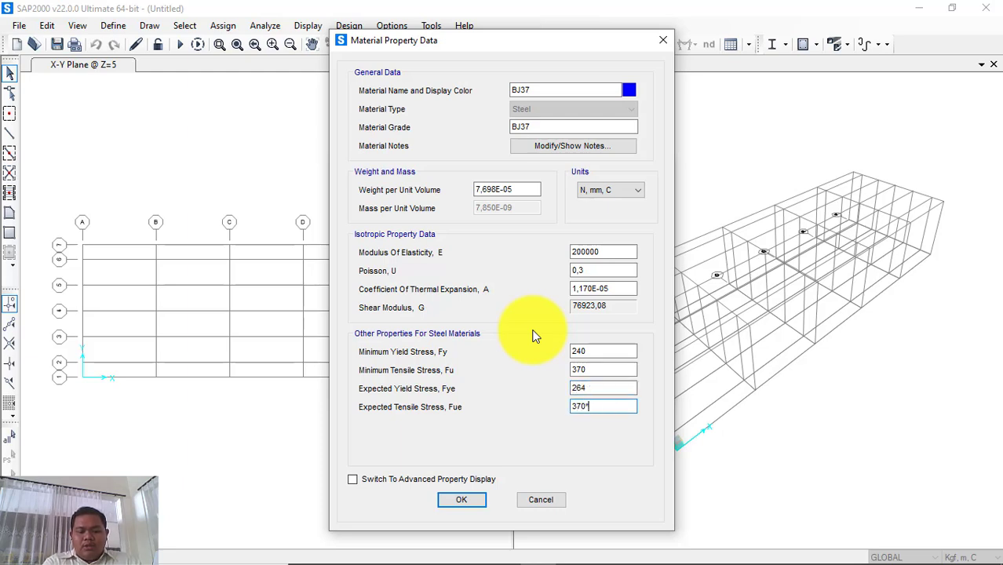
pyautogui.write('1,1')
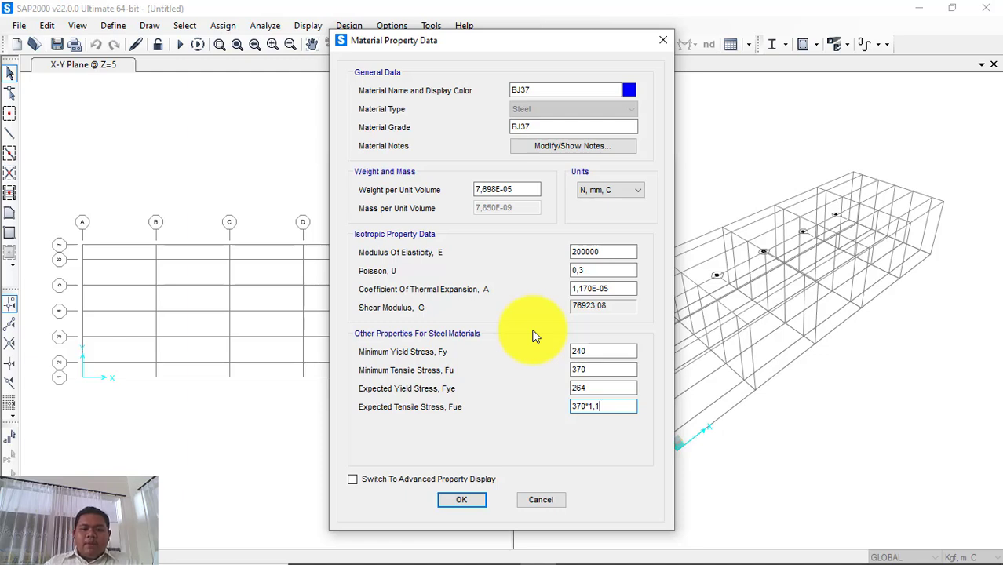
pyautogui.click(600, 366)
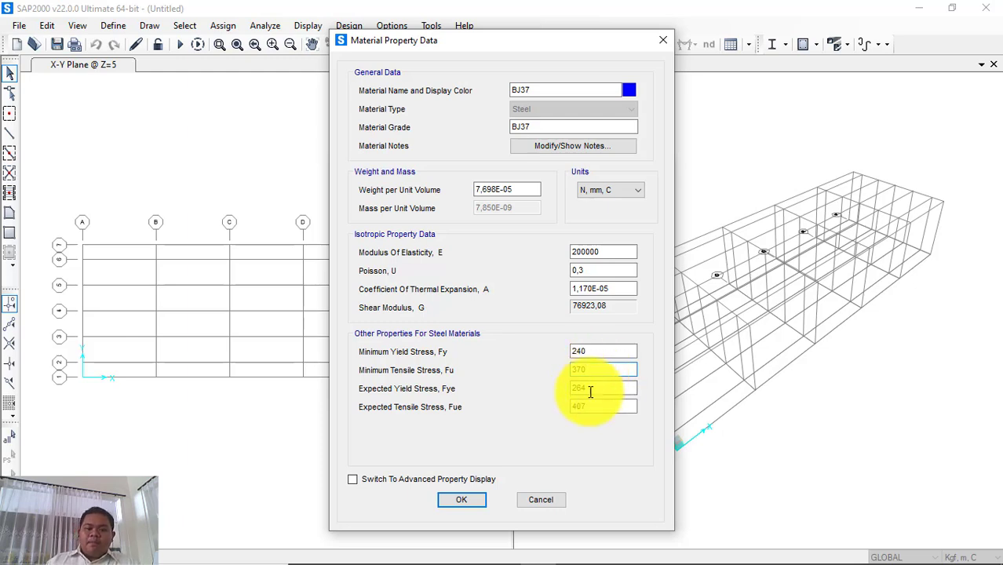
pyautogui.click(593, 388)
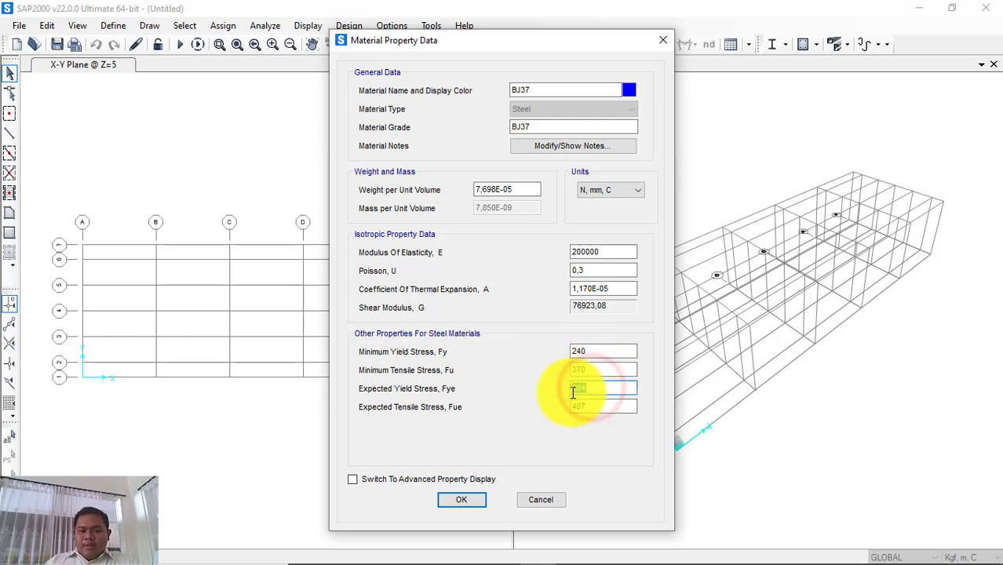
pyautogui.click(587, 405)
pyautogui.click(600, 386)
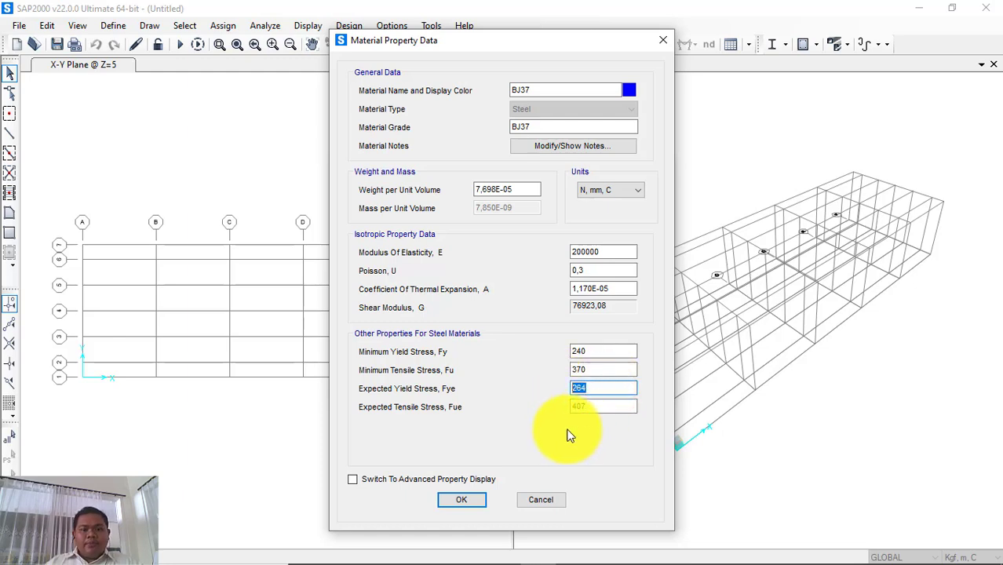
pyautogui.click(472, 501)
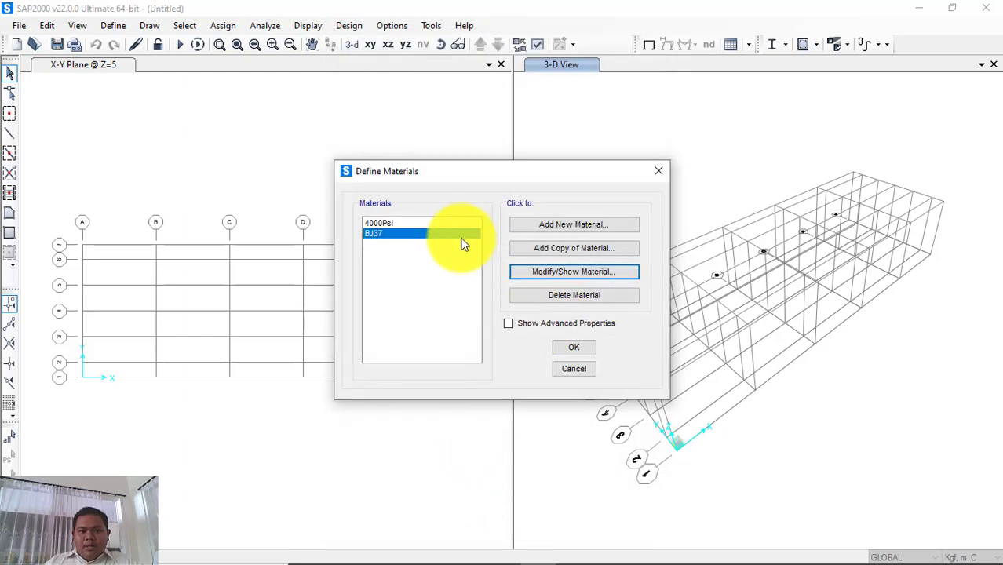
# - Delete the 4000Psi concrete material and accept the material definitions
pyautogui.click(439, 223)
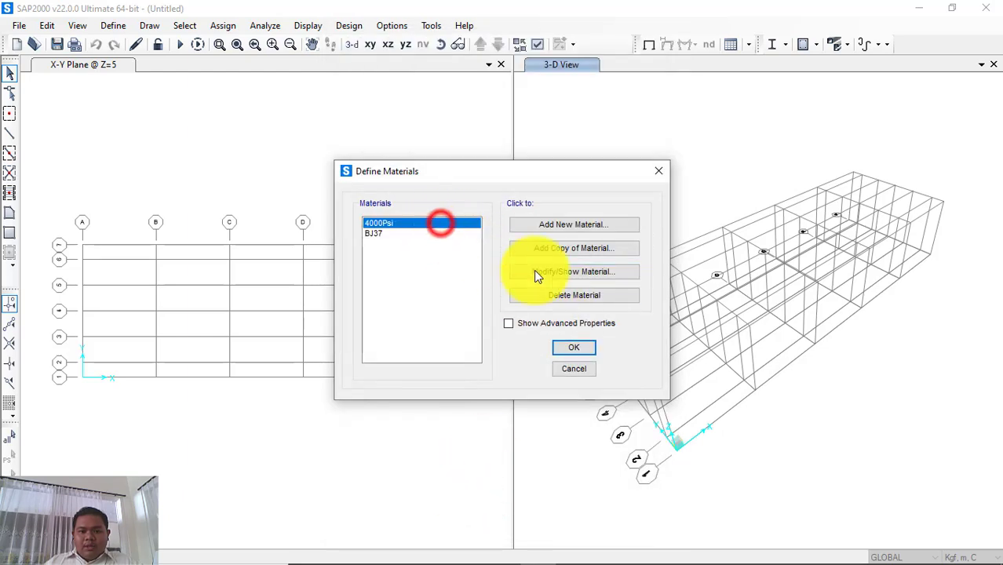
pyautogui.click(573, 295)
pyautogui.click(516, 343)
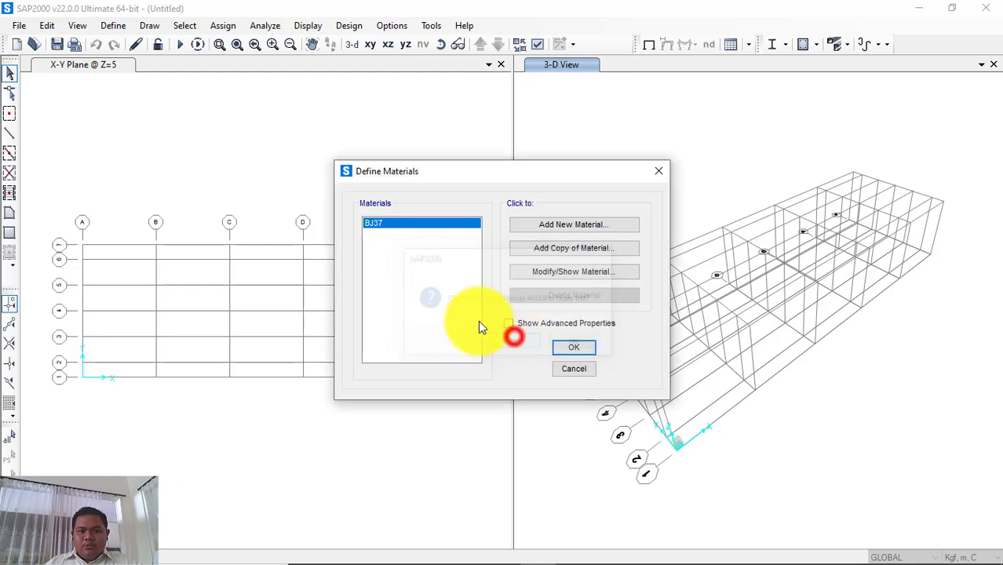
pyautogui.click(589, 346)
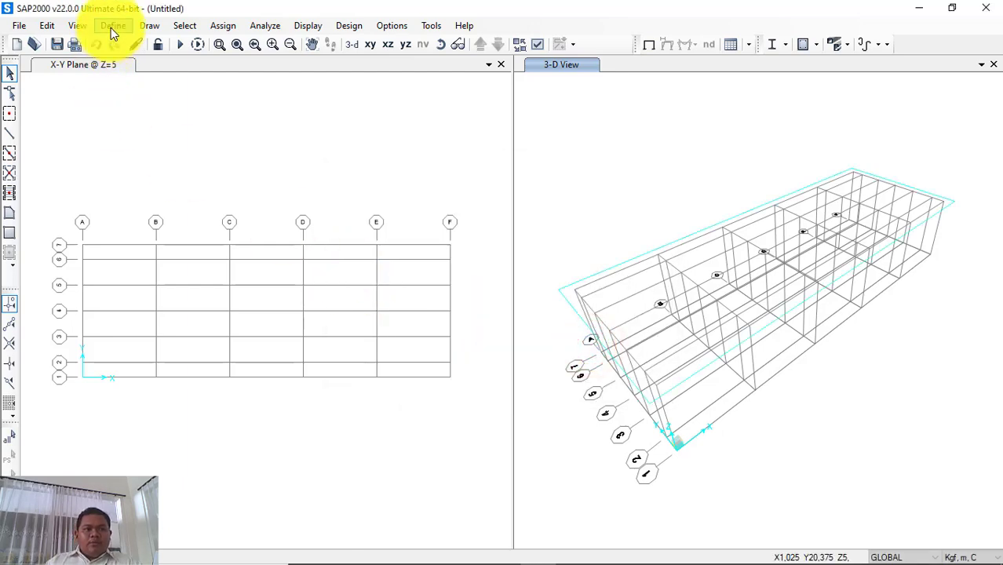
# - Open the frame section property definitions
pyautogui.click(111, 27)
pyautogui.moveTo(139, 76)
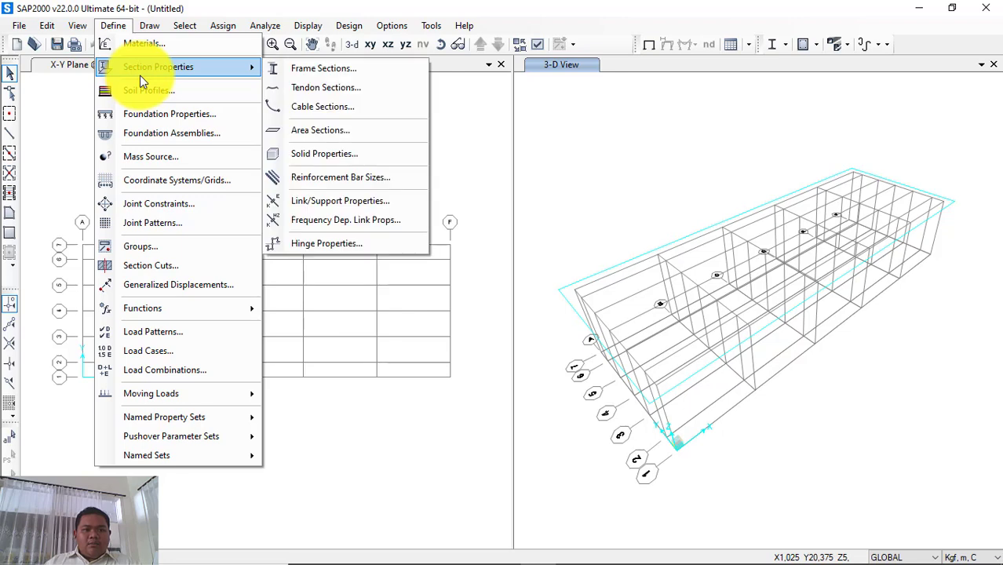
pyautogui.click(311, 70)
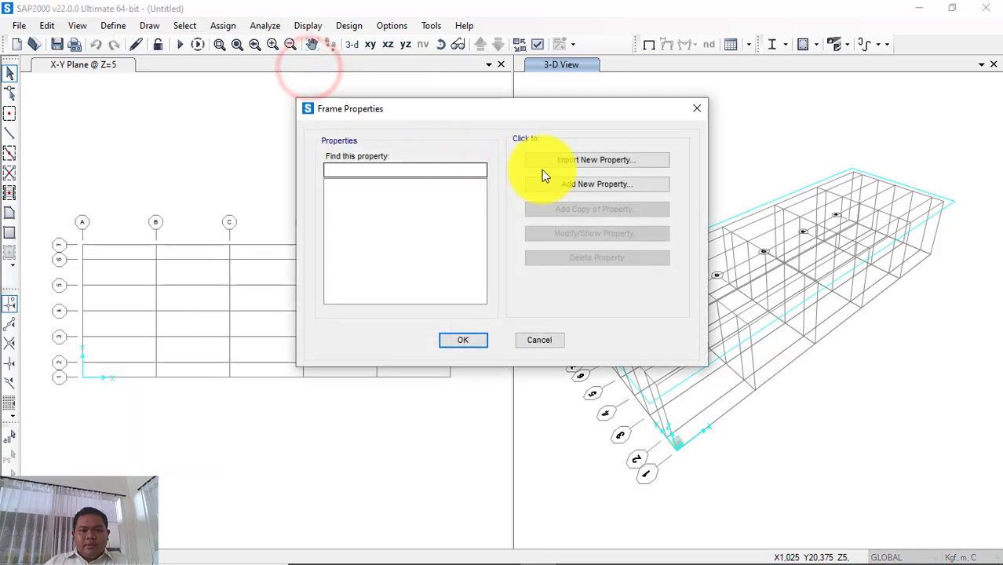
pyautogui.click(594, 184)
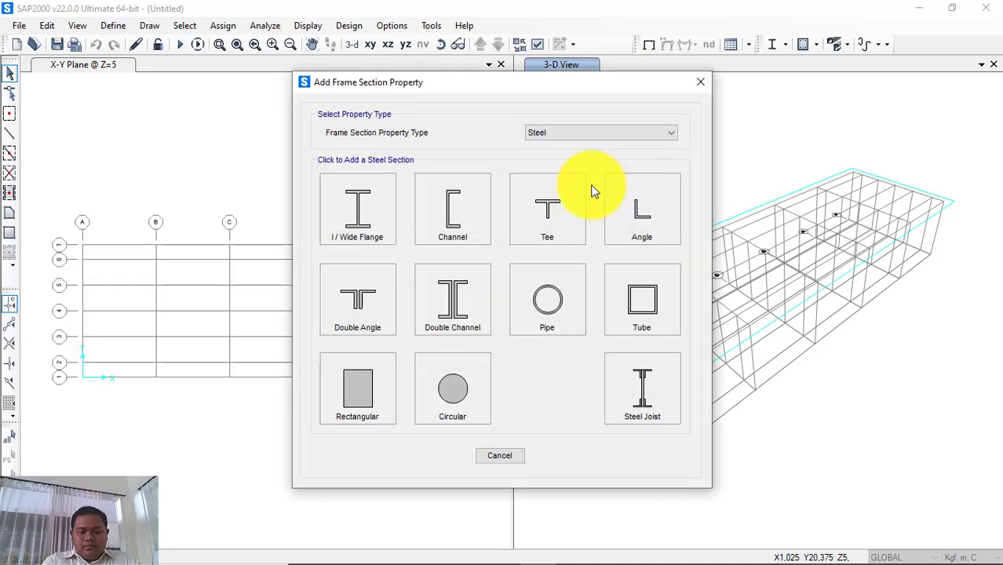
pyautogui.moveTo(555, 539)
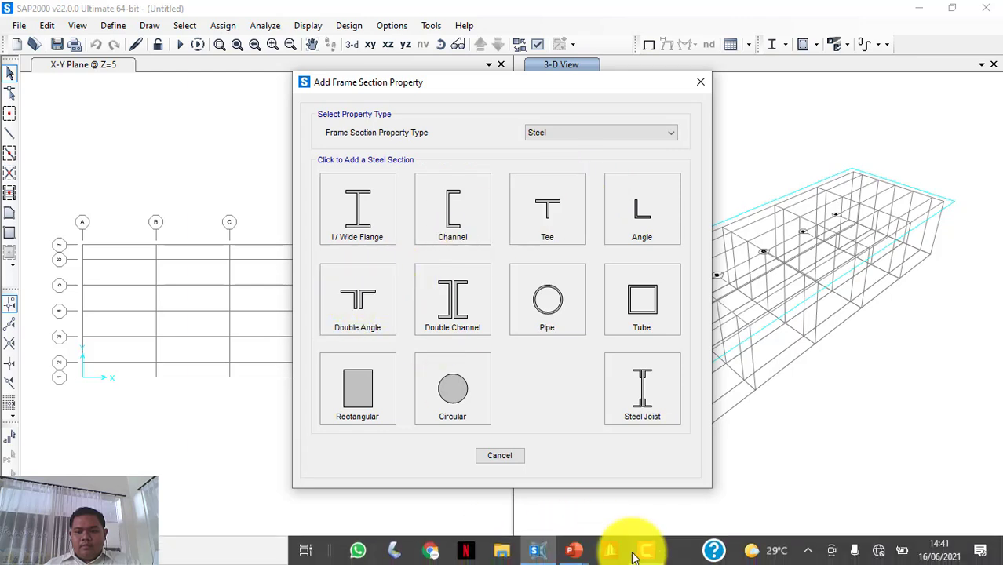
pyautogui.click(645, 551)
pyautogui.click(951, 519)
pyautogui.click(936, 520)
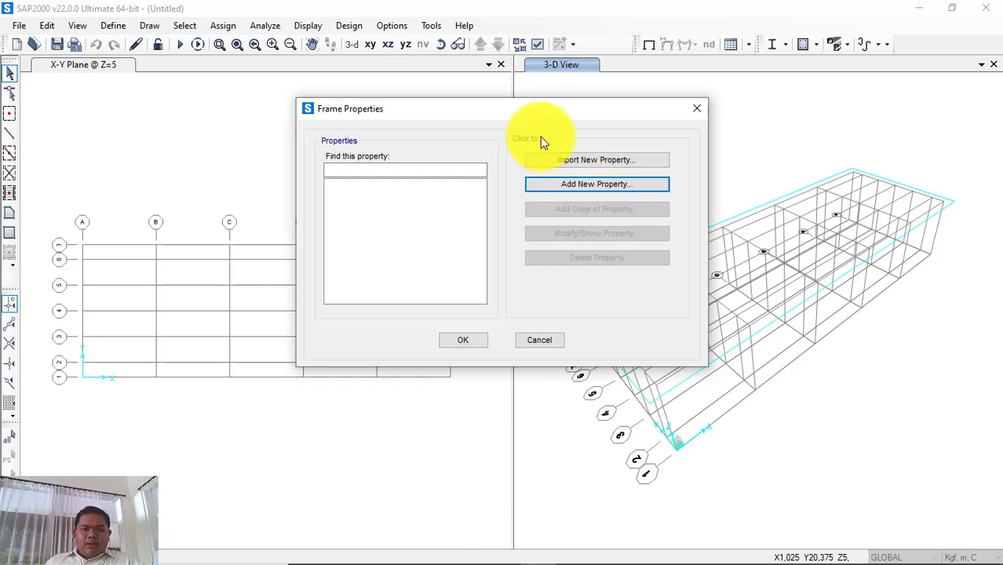
# - Add a new steel I/Wide Flange frame section and name it WF 400.200.8.13
pyautogui.click(580, 185)
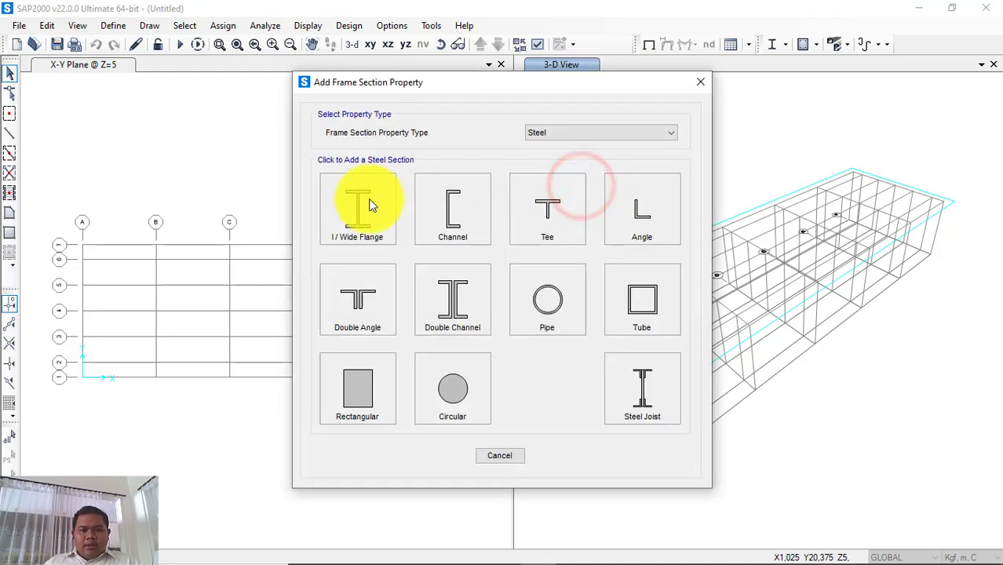
pyautogui.click(586, 126)
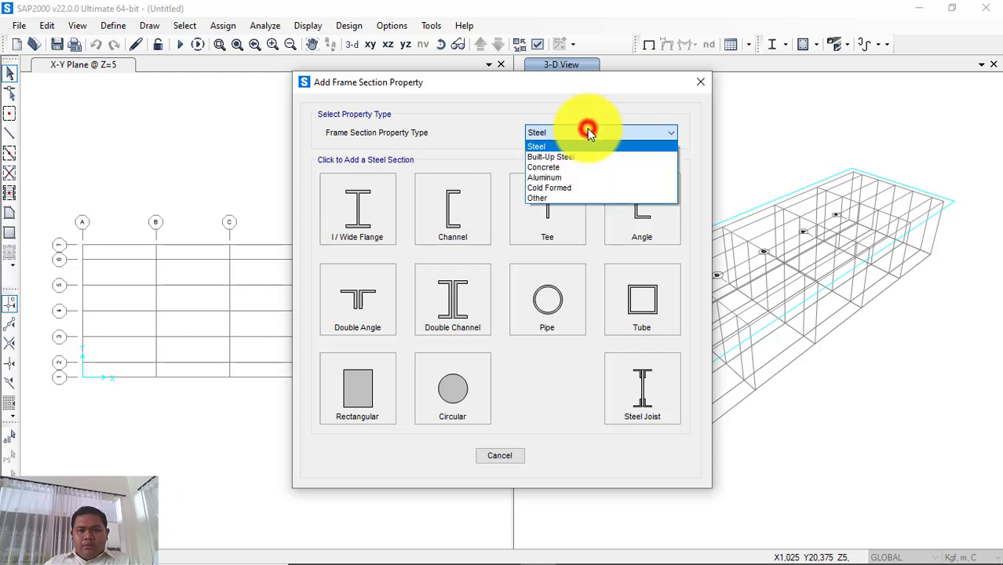
pyautogui.click(424, 132)
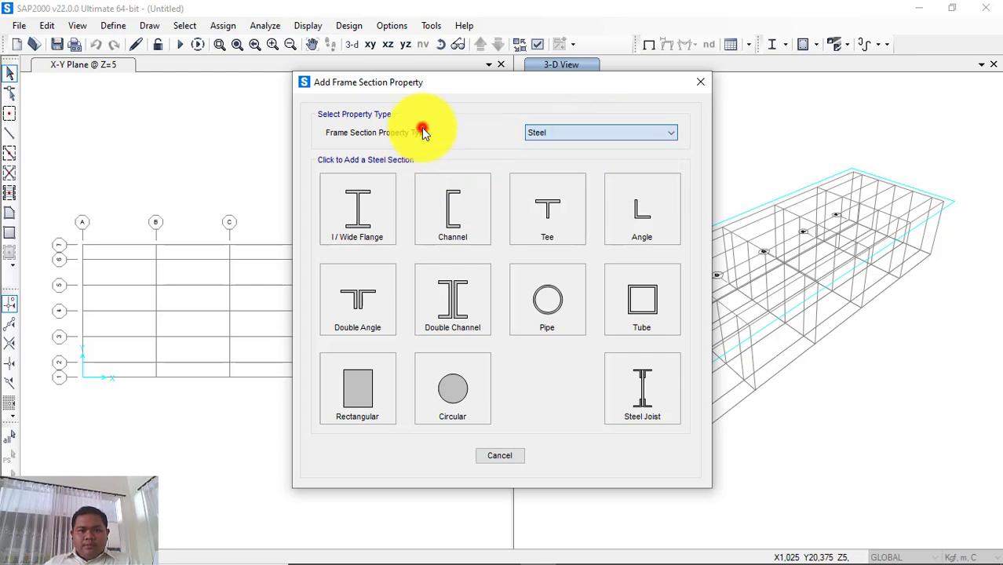
pyautogui.click(367, 216)
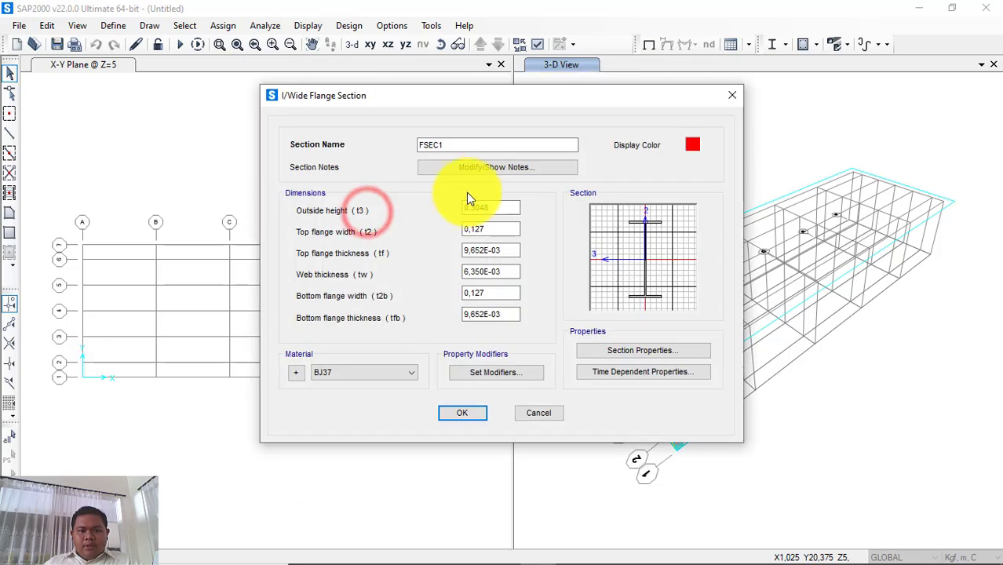
pyautogui.doubleClick(506, 144)
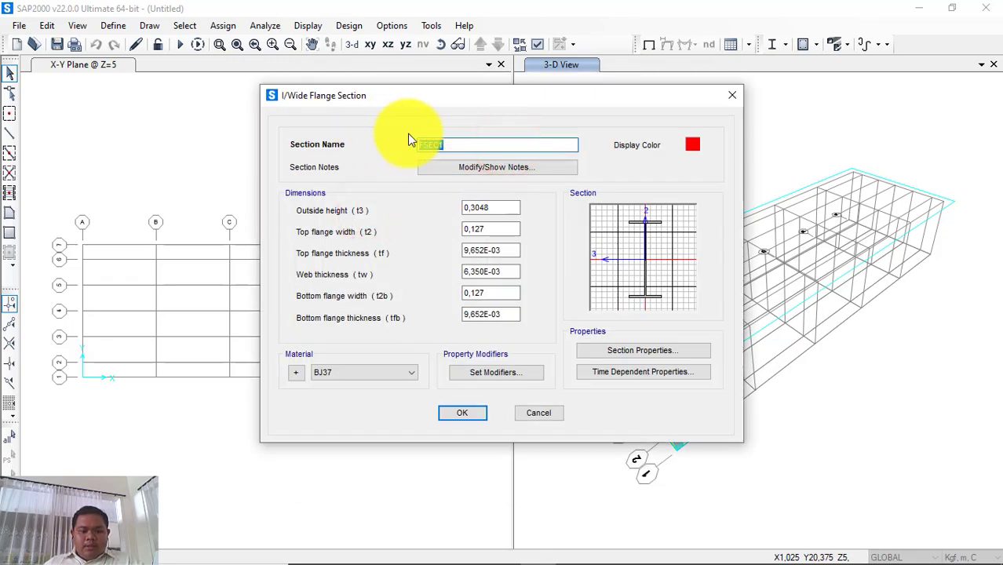
pyautogui.write('W')
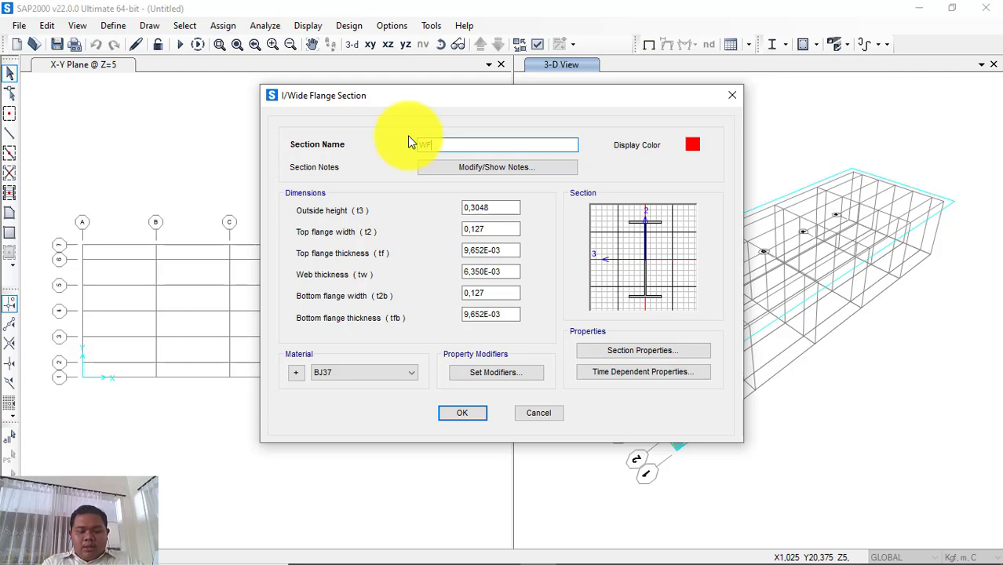
pyautogui.write('F 400.200.8')
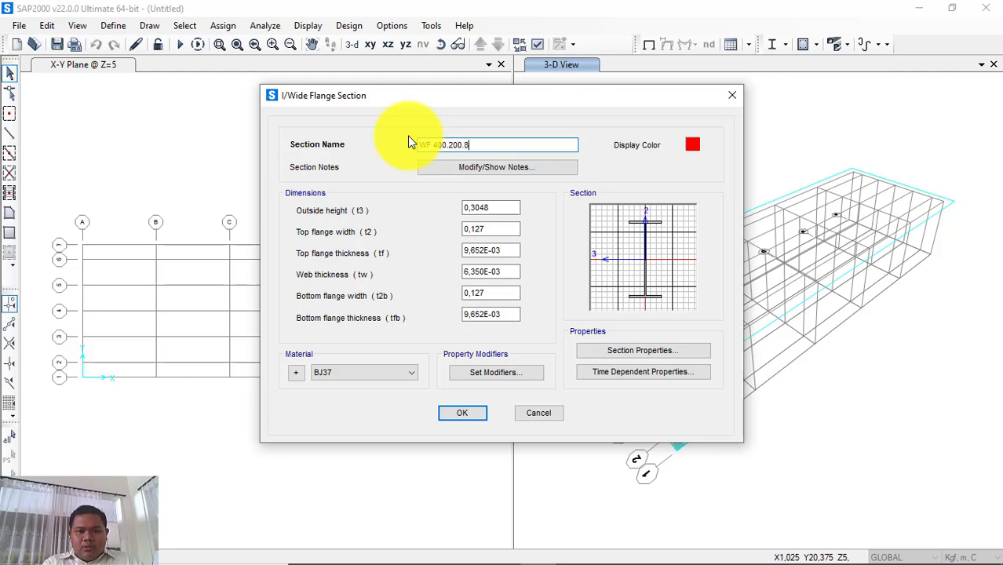
pyautogui.write('.13')
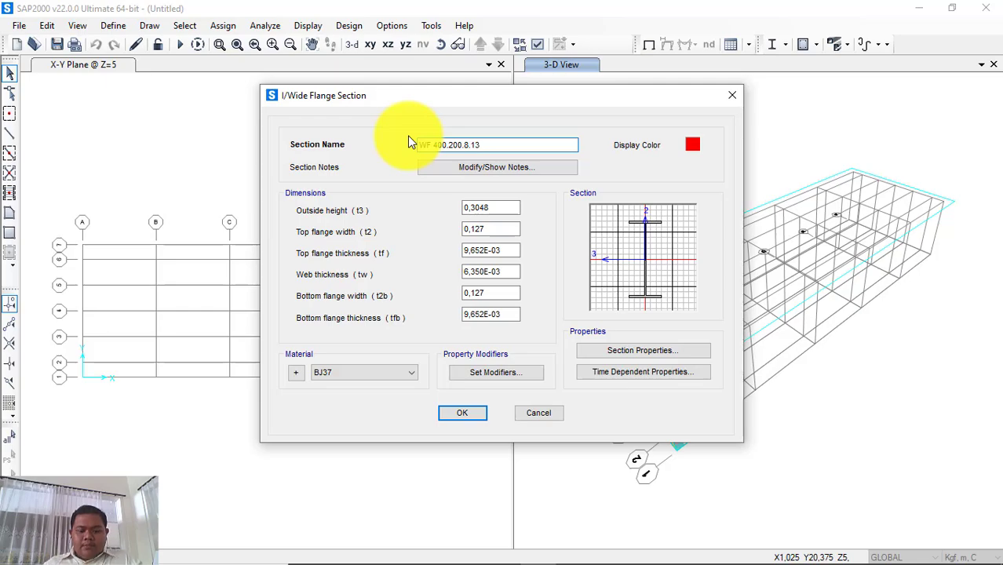
# - Switch to the presentation, check the Gelagar Melintang size in the DATA PROFIL BAJA table, and return to SAP2000
pyautogui.press('super+Tab')
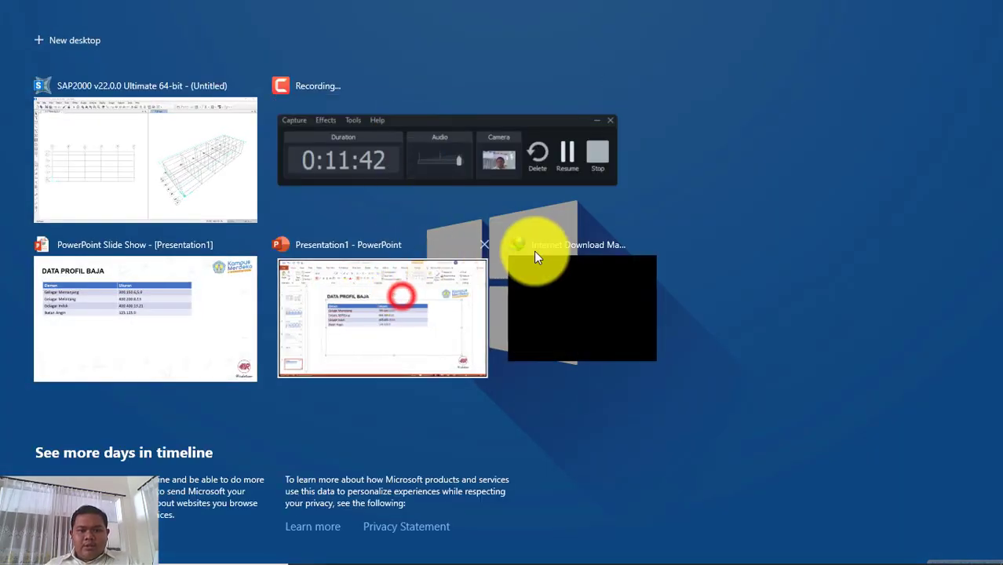
pyautogui.click(401, 295)
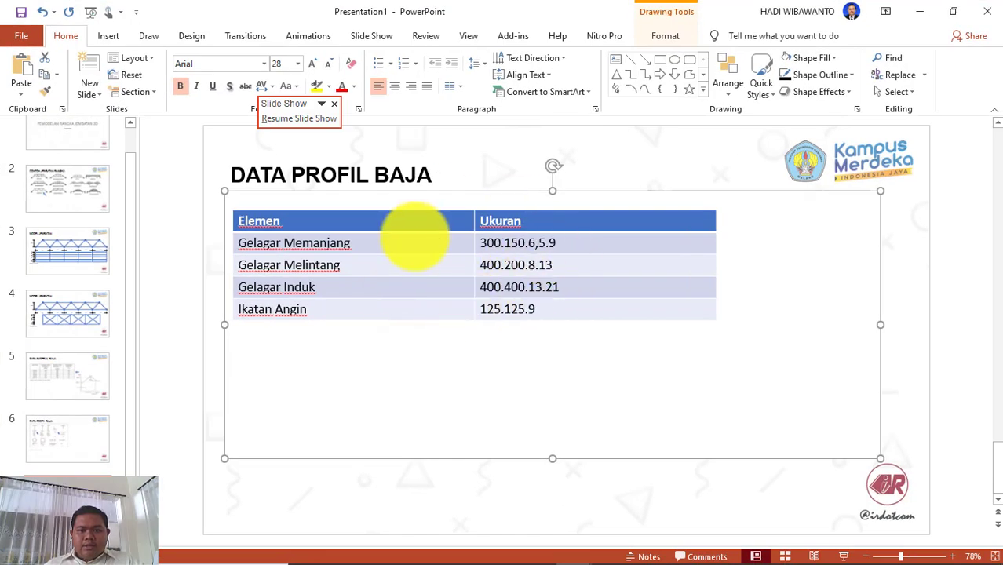
pyautogui.press('super+Tab')
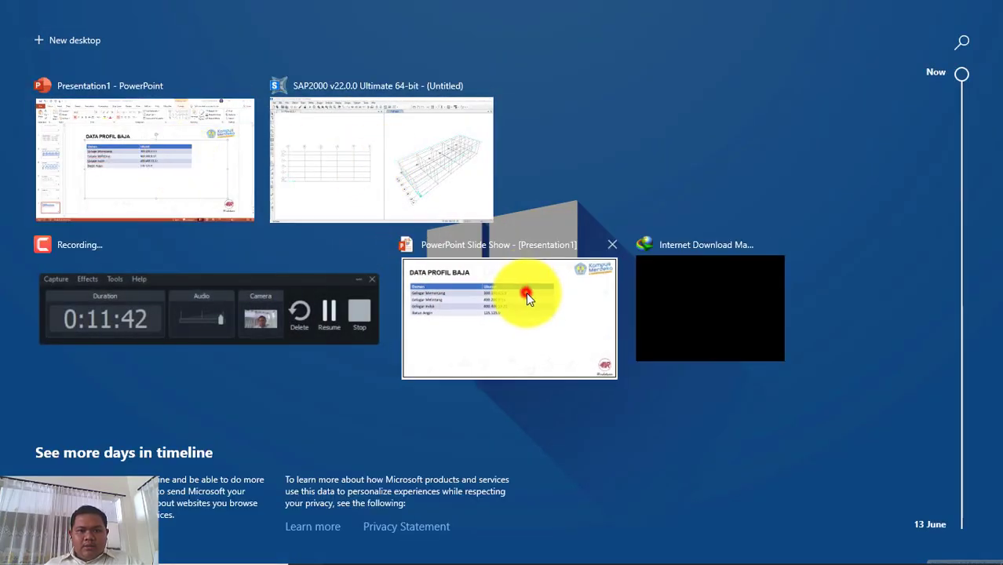
pyautogui.click(526, 292)
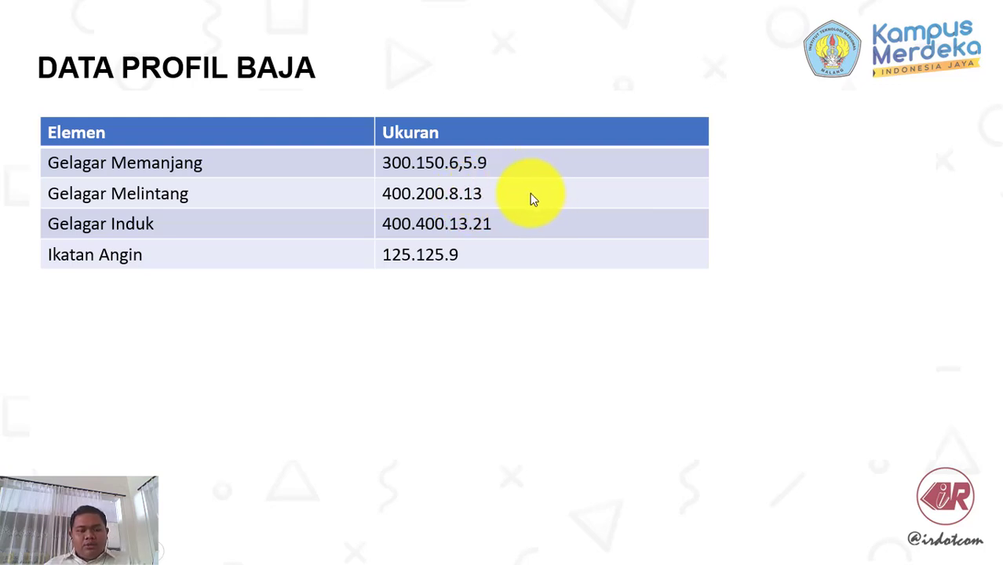
pyautogui.press('super')
pyautogui.press('super')
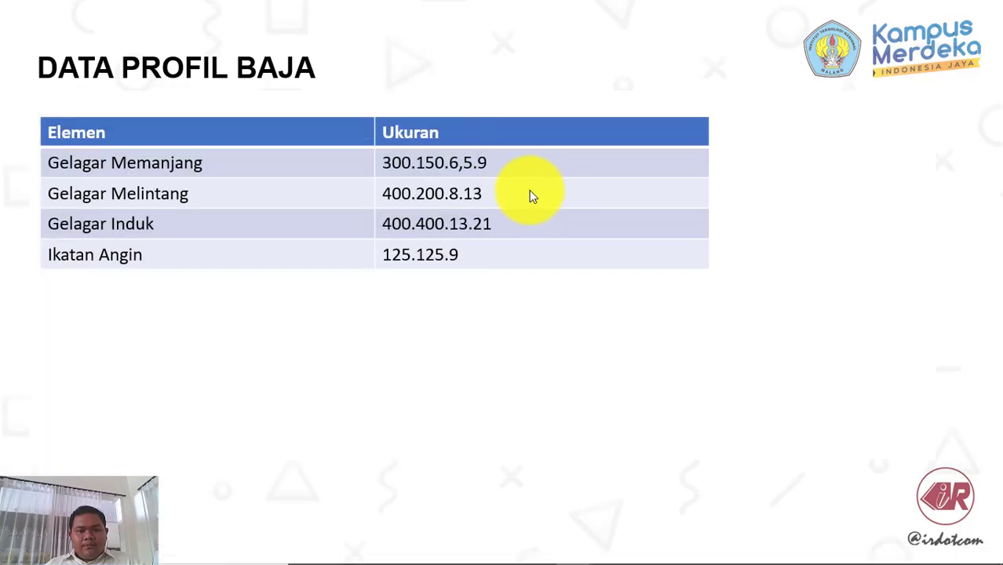
pyautogui.press('super+Tab')
pyautogui.click(607, 165)
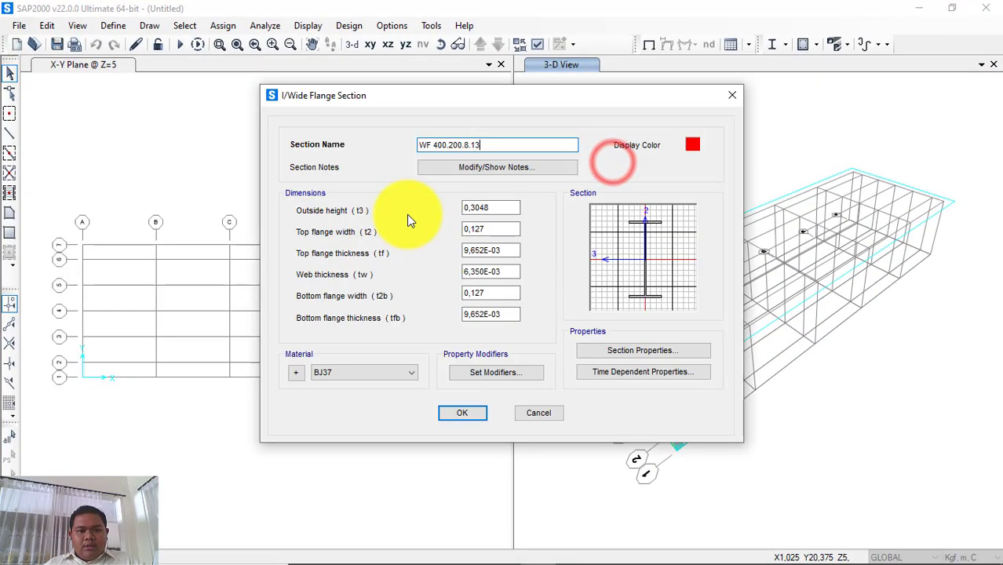
# - Accept the WF 400.200.8.13 section and the frame properties, and switch the model units to N, mm, C
pyautogui.click(496, 207)
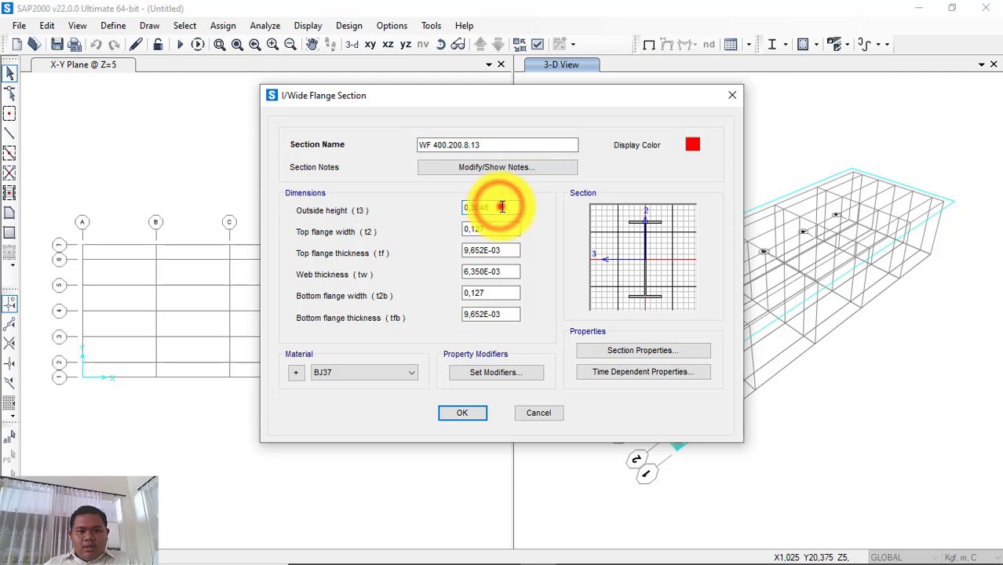
pyautogui.moveTo(500, 207); pyautogui.dragTo(463, 206)
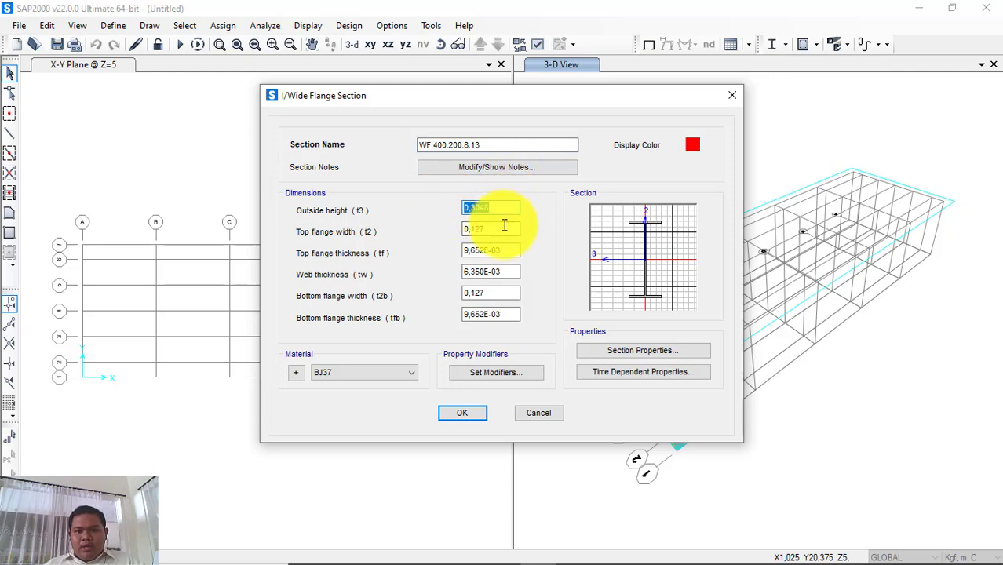
pyautogui.click(444, 145)
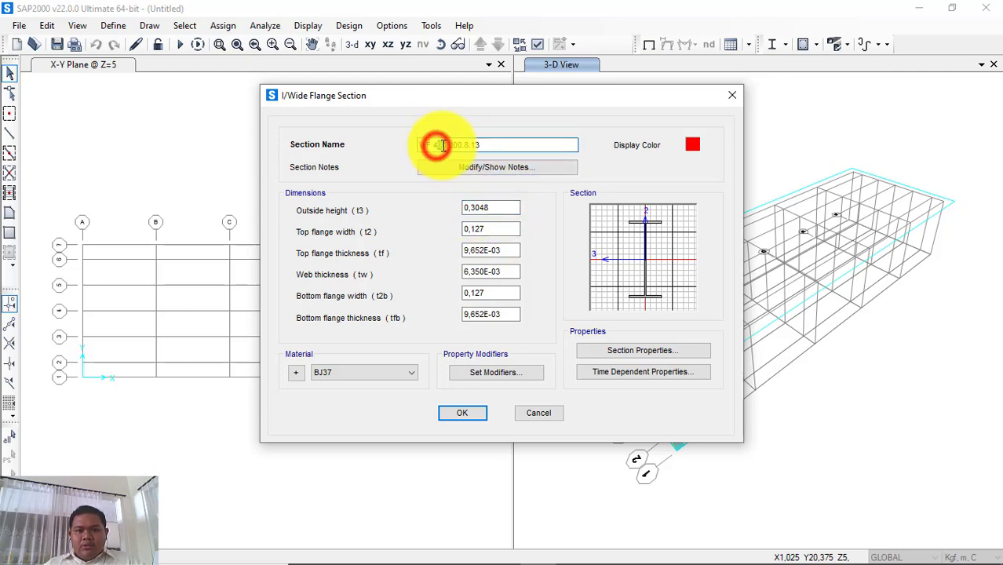
pyautogui.click(481, 414)
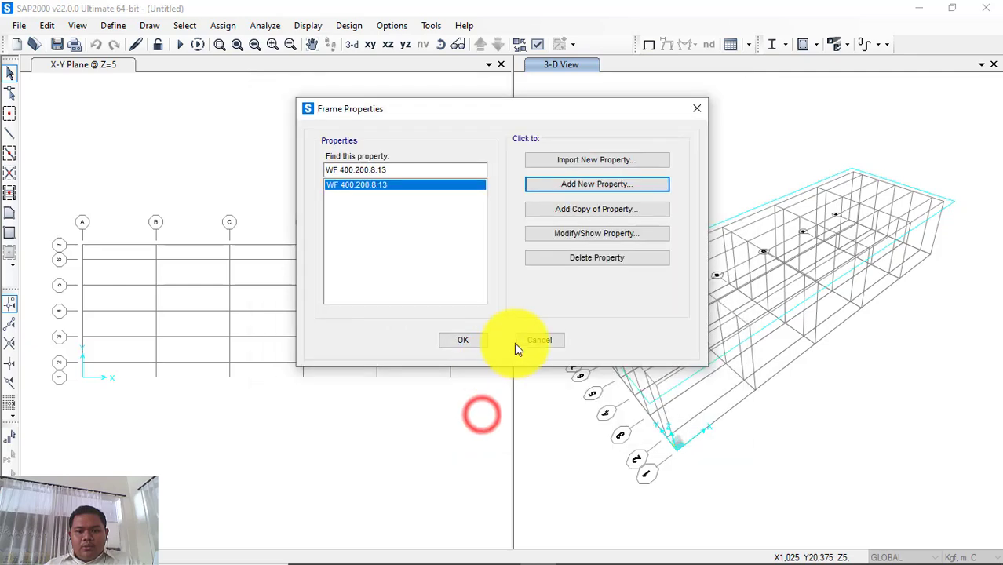
pyautogui.click(462, 340)
pyautogui.click(976, 556)
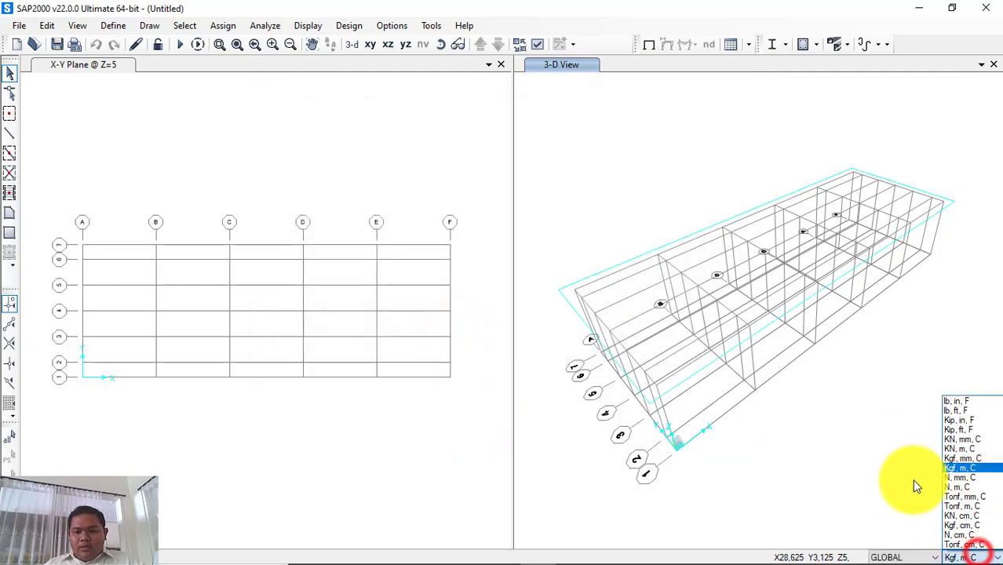
pyautogui.click(959, 477)
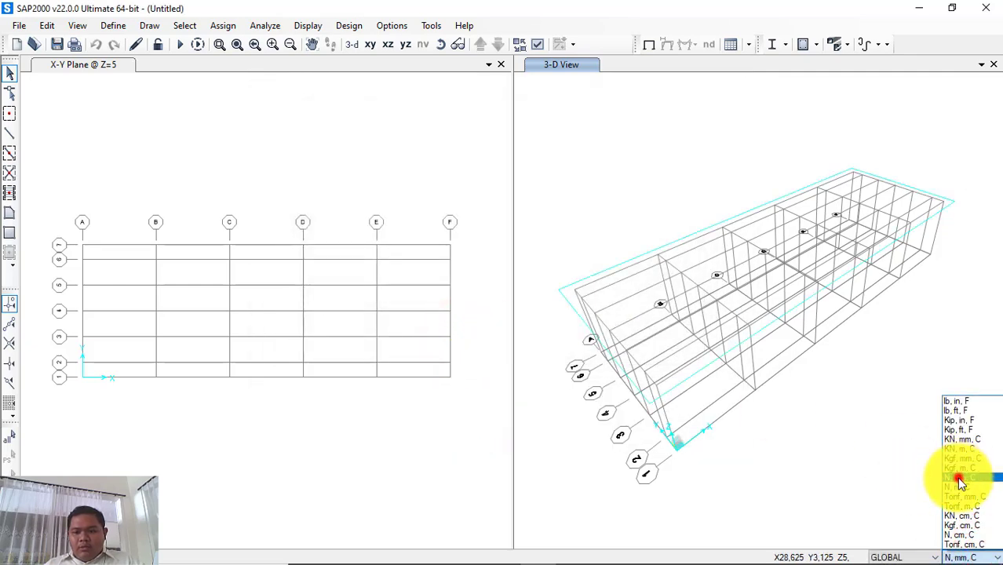
# - Reopen the WF 400.200.8.13 section for editing and set its outside height to 400 and top flange width to 200
pyautogui.click(133, 25)
pyautogui.moveTo(136, 68)
pyautogui.click(301, 66)
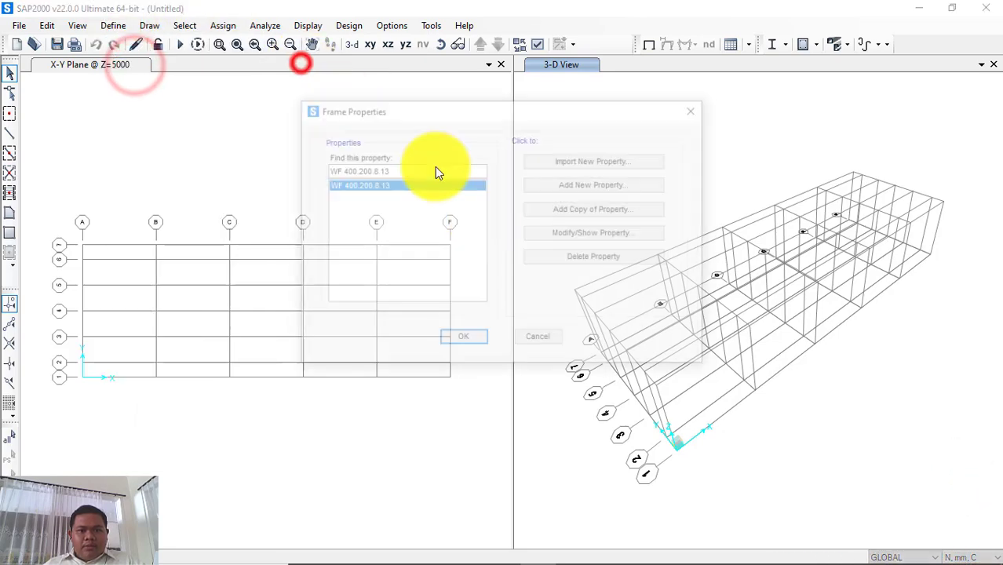
pyautogui.click(592, 232)
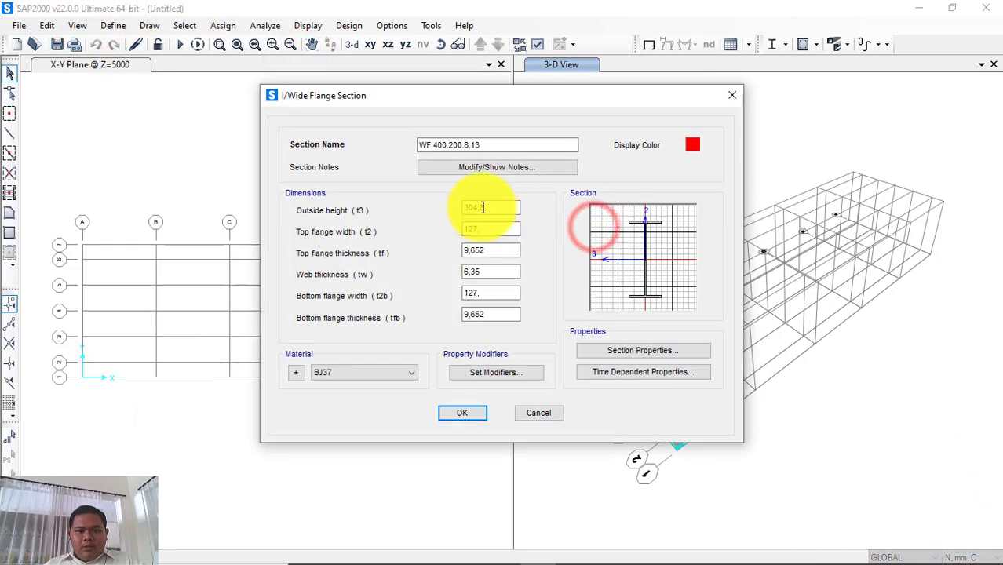
pyautogui.doubleClick(483, 207)
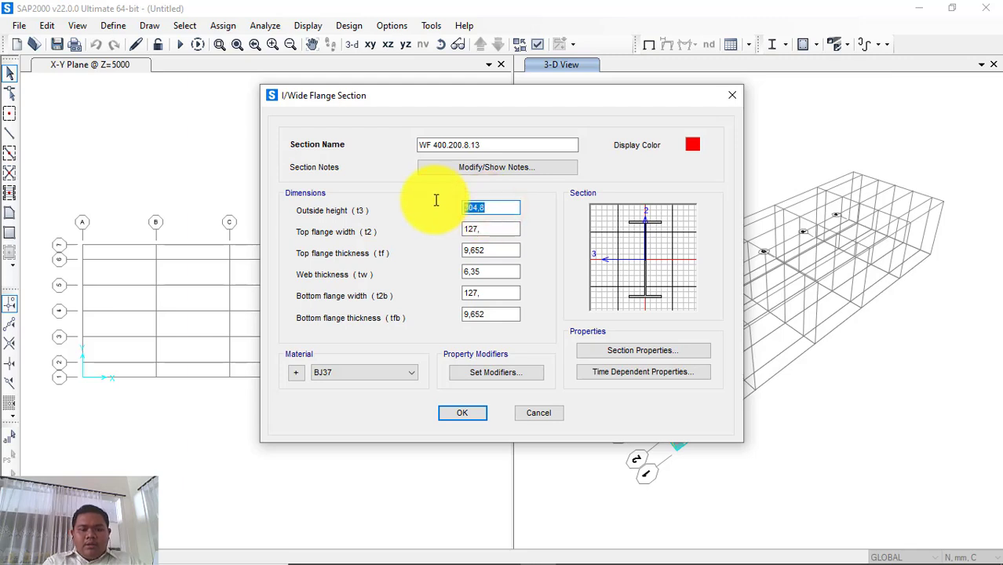
pyautogui.write('400')
pyautogui.press('Tab')
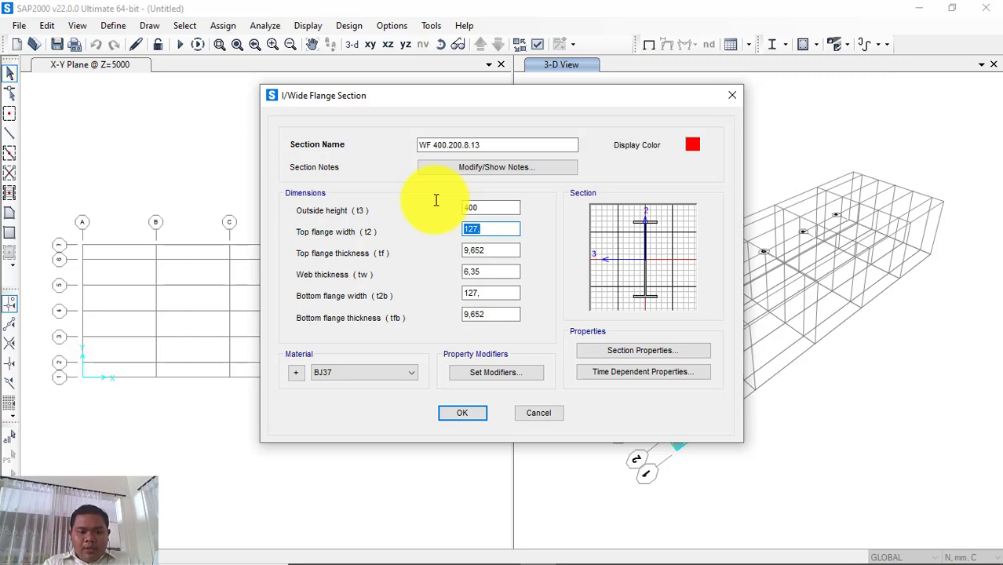
pyautogui.press('Tab')
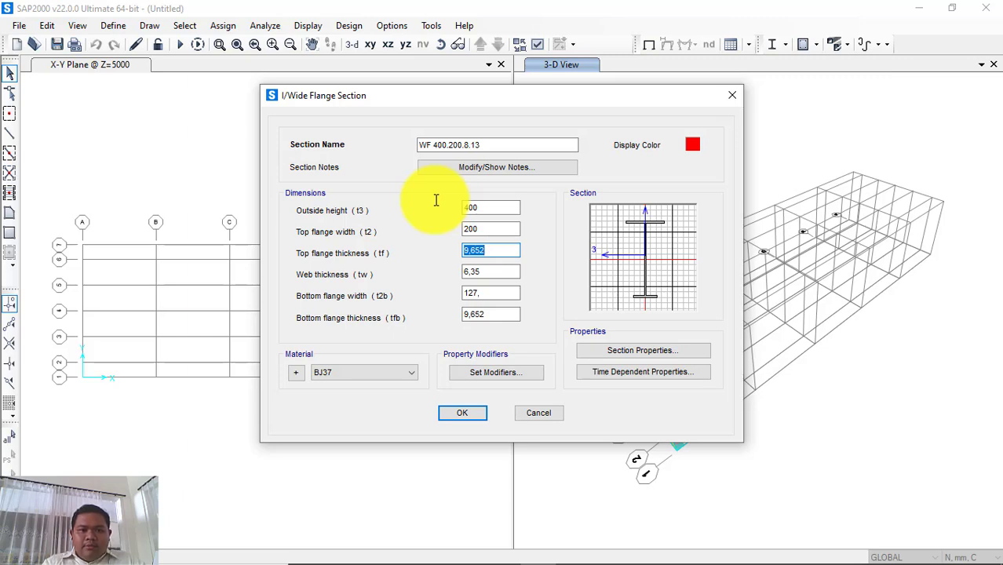
# - Set the section's top flange thickness to 13, web thickness to 8, bottom flange width to 200 and bottom flange thickness to 13
pyautogui.write('1')
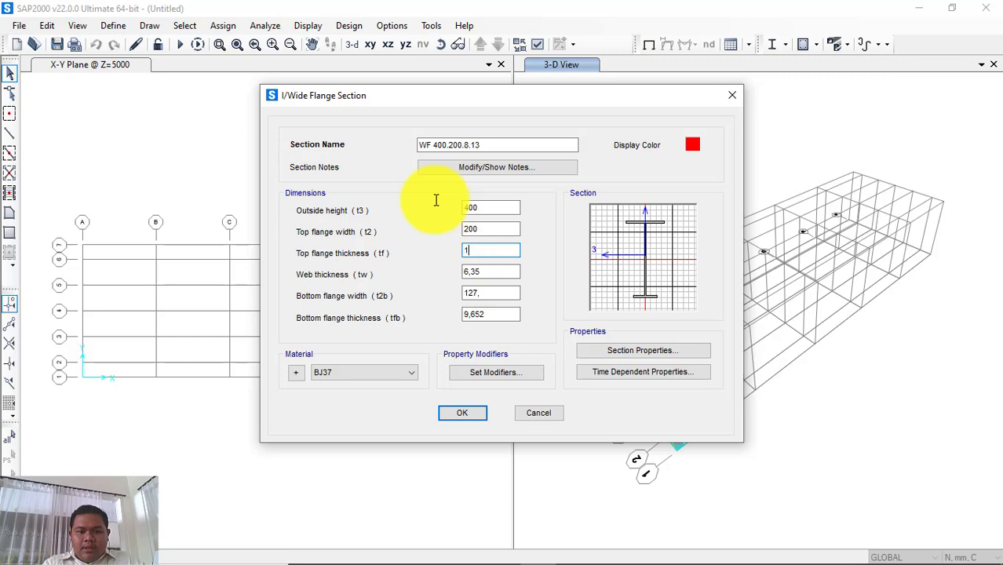
pyautogui.write('3')
pyautogui.press('Tab')
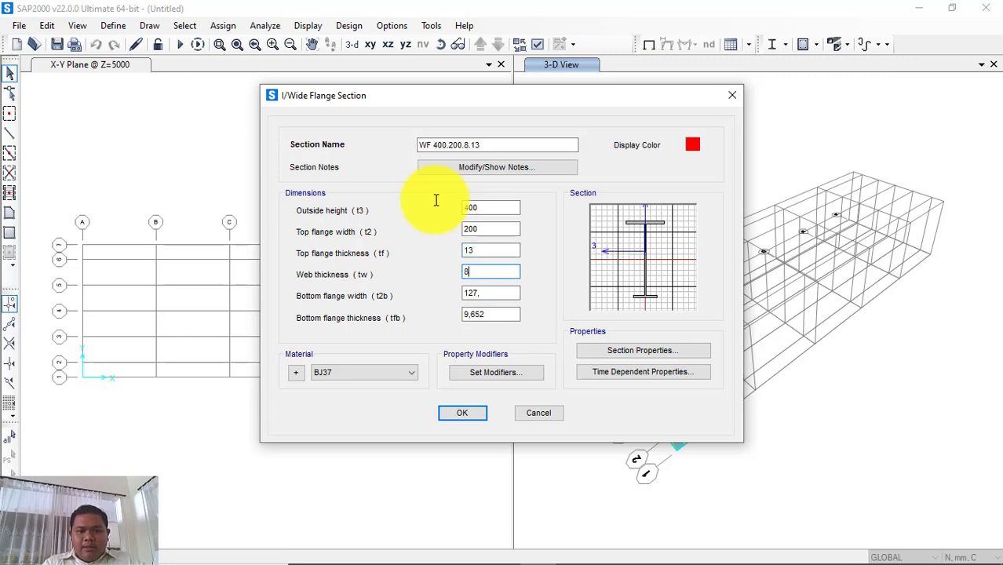
pyautogui.press('Tab')
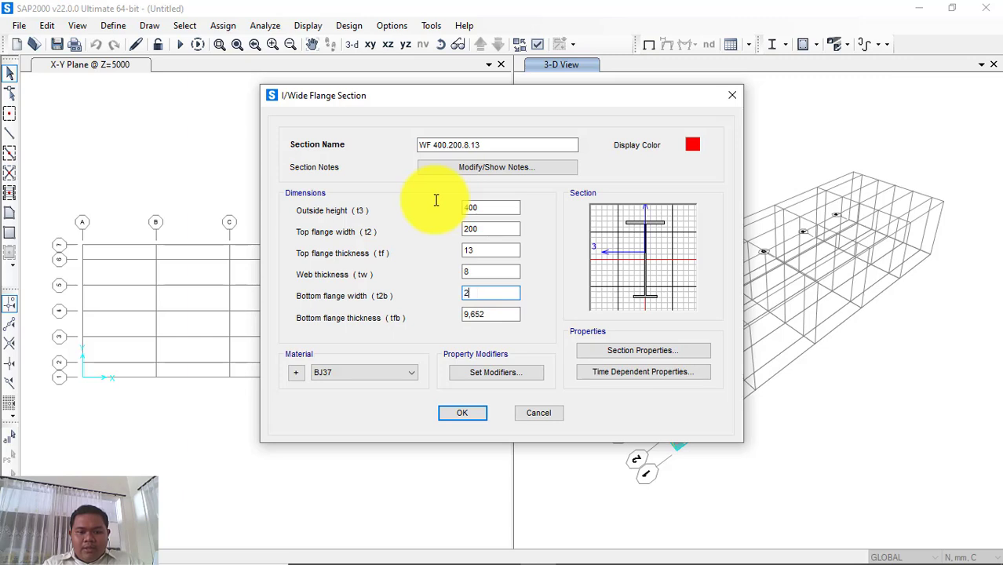
pyautogui.press('Tab')
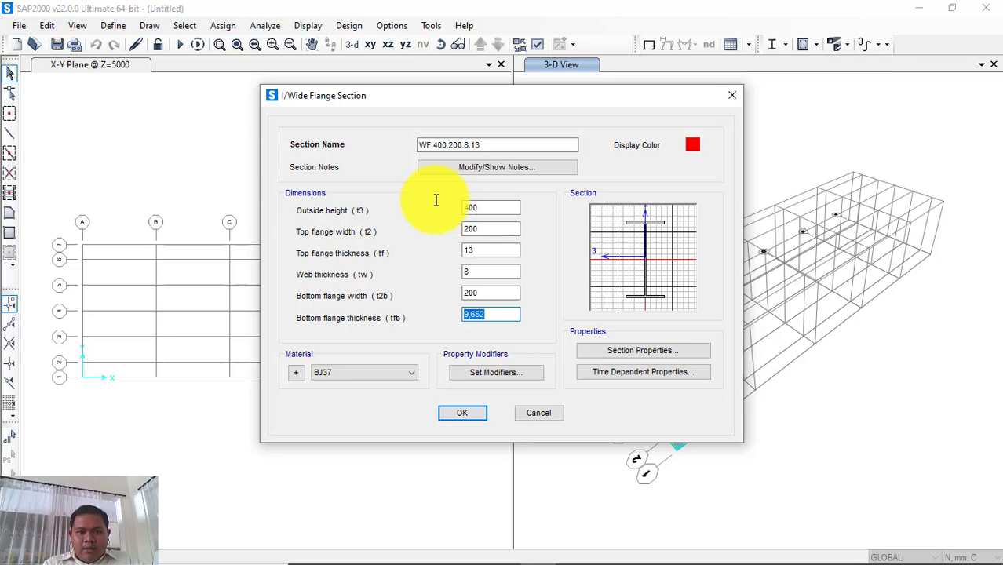
pyautogui.write('13')
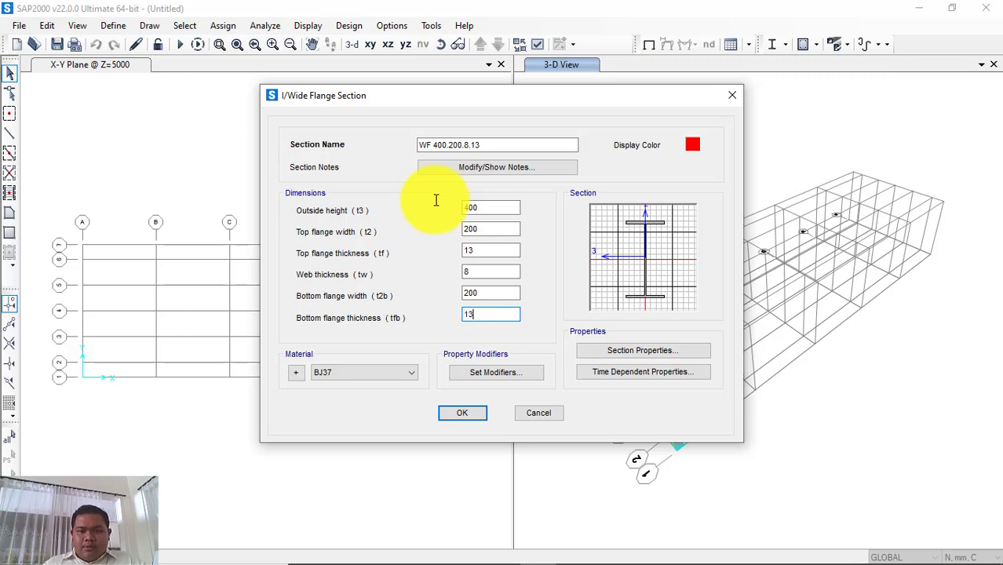
# - Review the bottom flange width of the WF 400.200.8.13 section and accept the section's dimensions
pyautogui.click(480, 292)
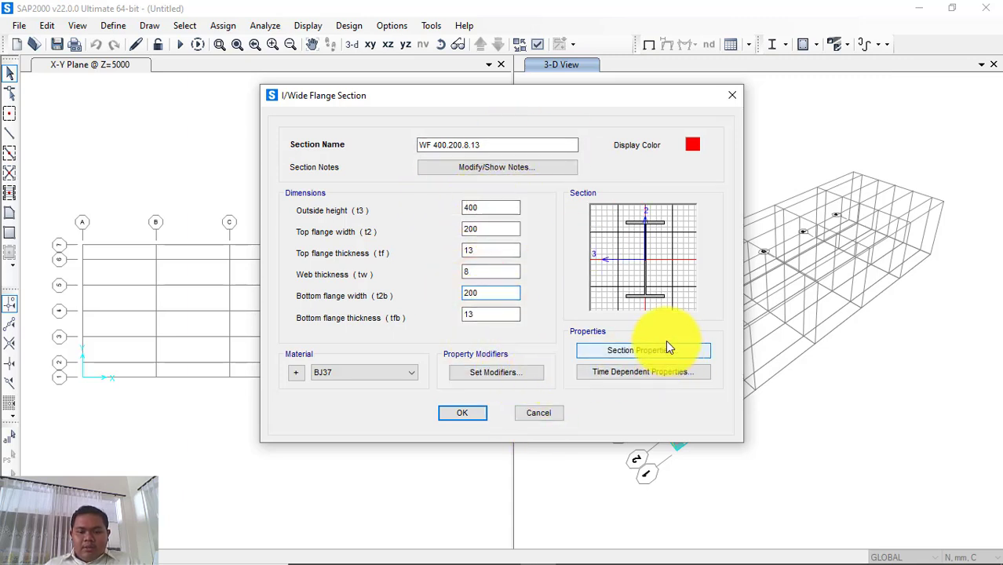
pyautogui.click(480, 415)
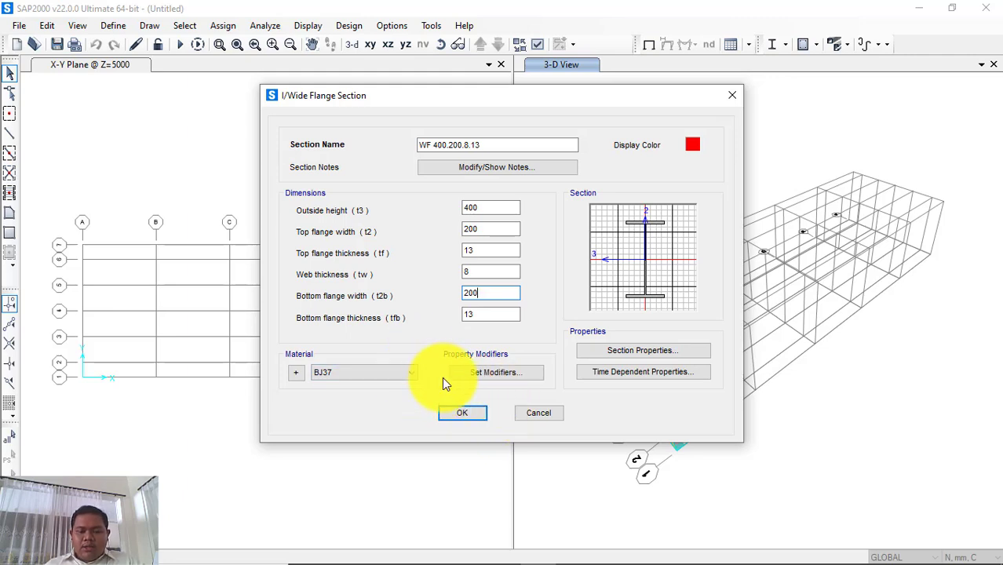
pyautogui.click(477, 411)
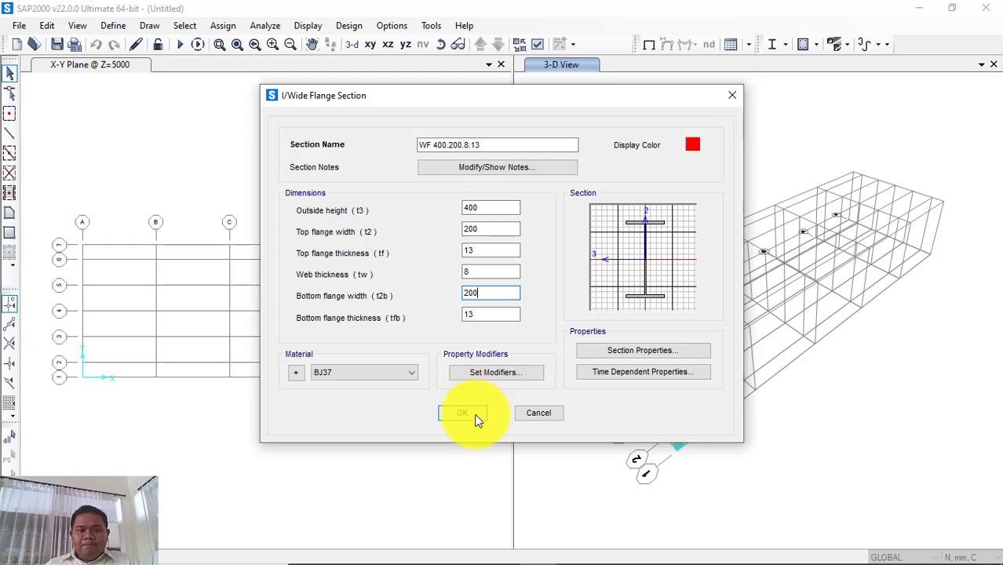
pyautogui.click(475, 412)
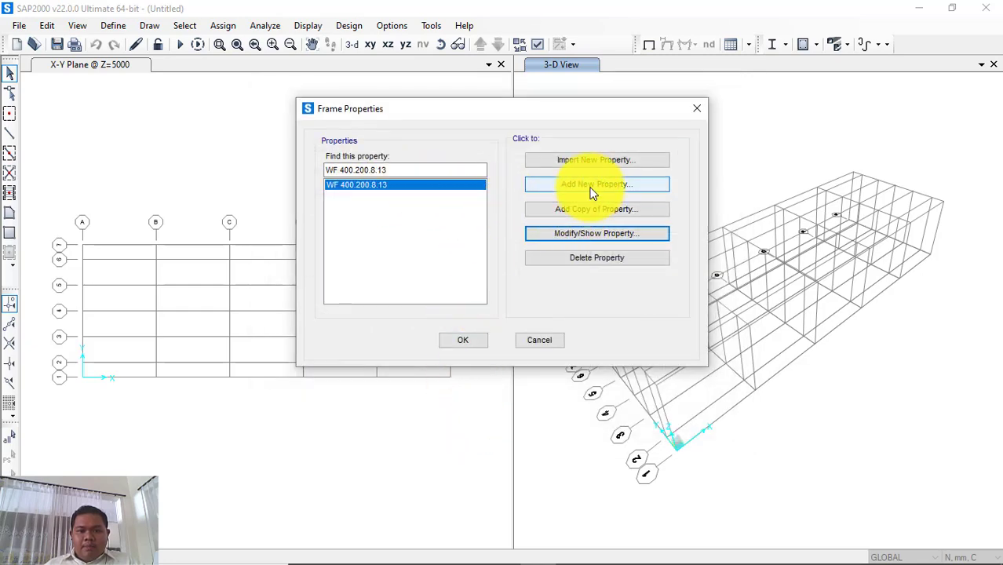
# - Start a new steel I/Wide Flange section, then check the Gelagar Memanjang size in the presentation and return to SAP2000
pyautogui.click(593, 189)
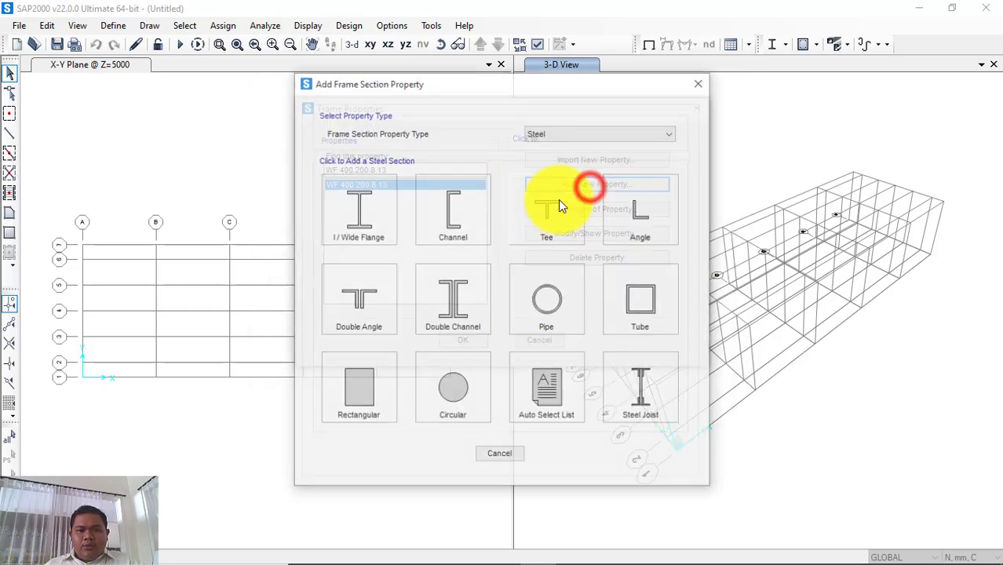
pyautogui.click(383, 210)
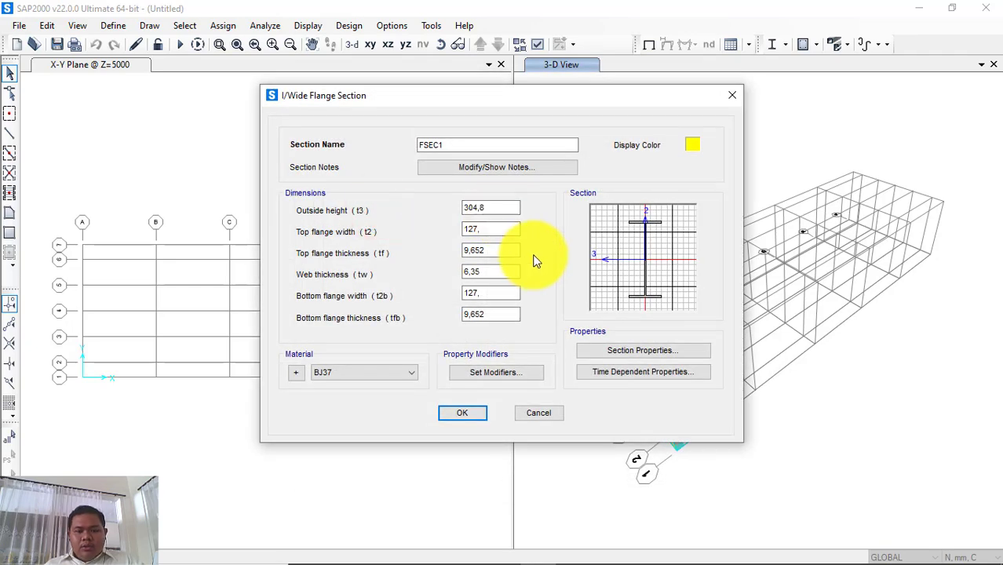
pyautogui.press('super+Tab')
pyautogui.click(355, 135)
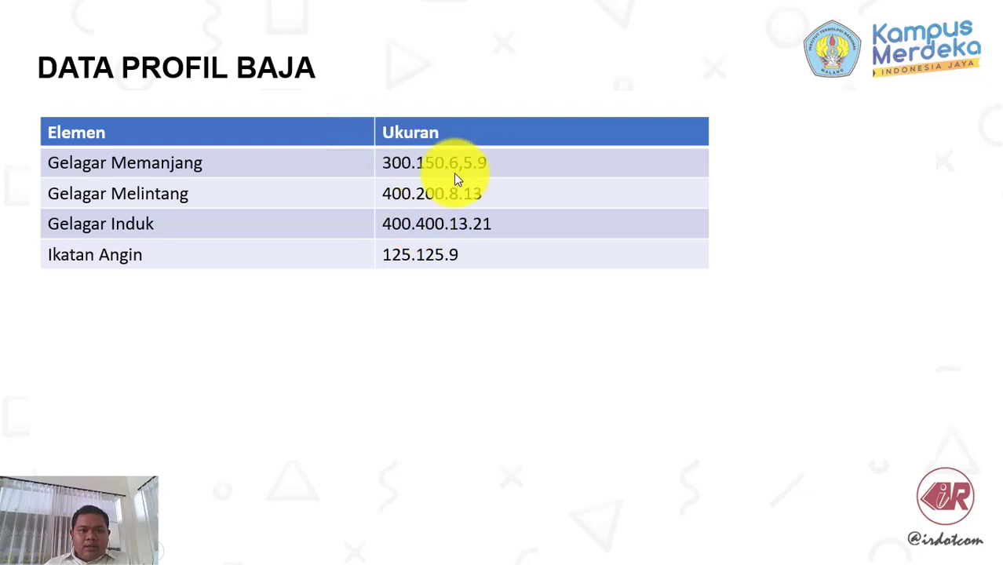
pyautogui.press('super+Tab')
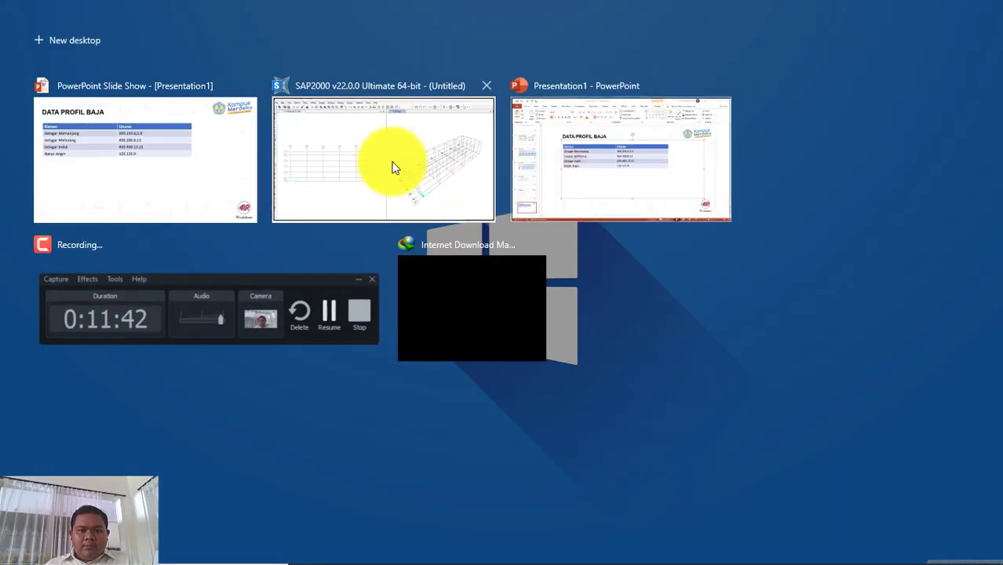
pyautogui.click(401, 156)
# - Name the new wide flange section WF 300.150.6,5.9
pyautogui.write('WF 2')
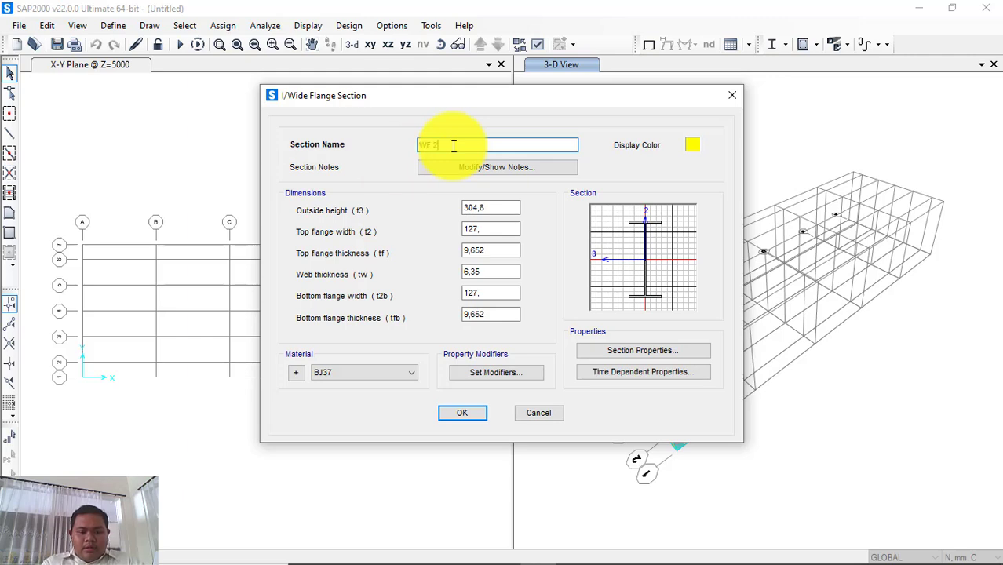
pyautogui.press('BackSpace')
pyautogui.press('BackSpace')
pyautogui.write('300.150.6,5.9')
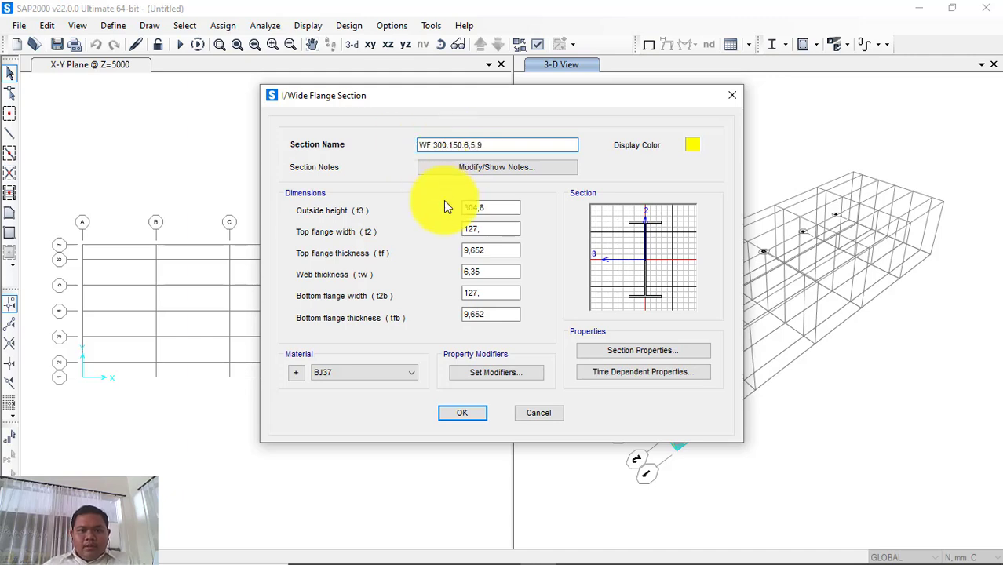
# - Set the WF 300.150.6,5.9 section's outside height to 300, top flange width to 150 and top flange thickness to 9
pyautogui.doubleClick(482, 207)
pyautogui.write('300')
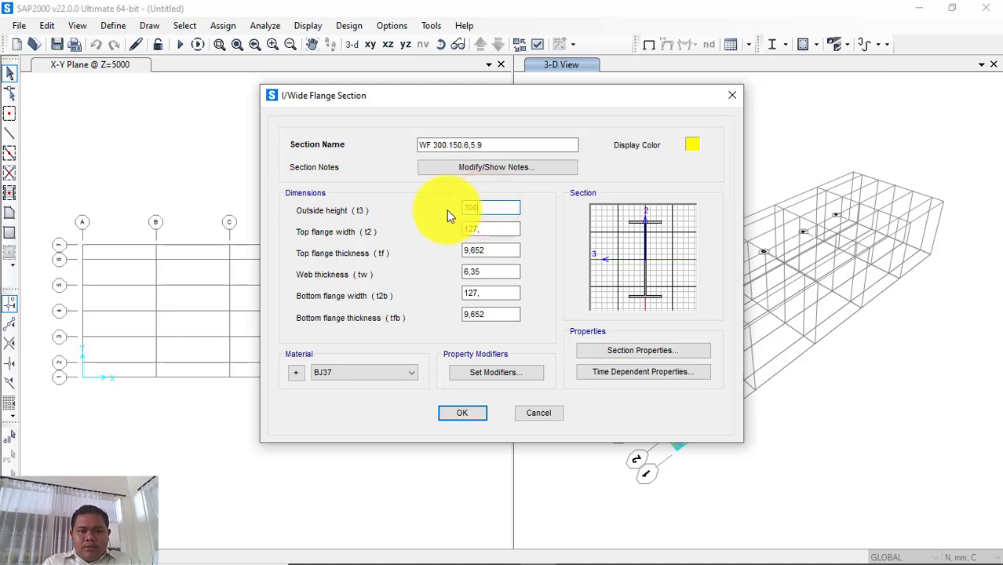
pyautogui.press('Tab')
pyautogui.write('1')
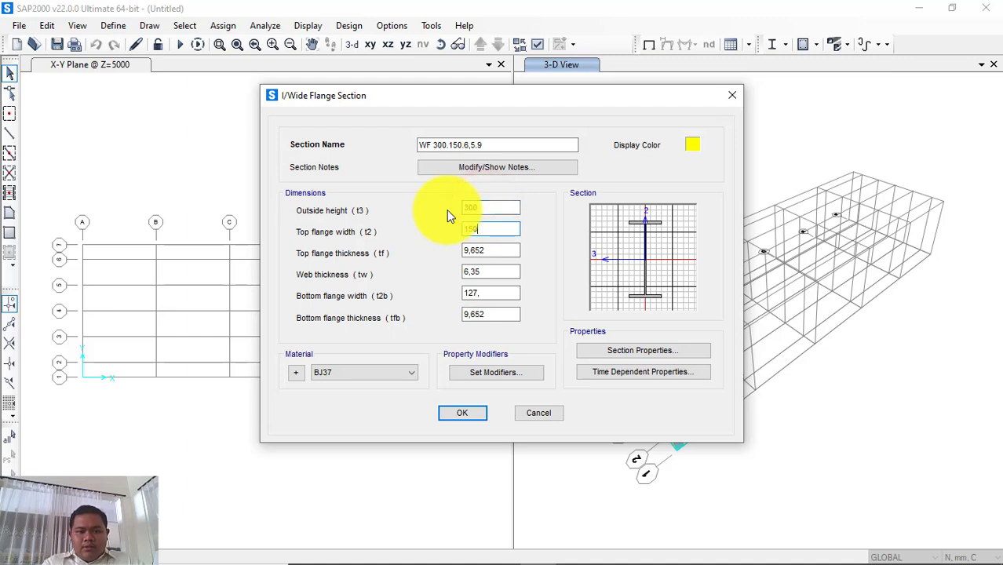
pyautogui.press('Tab')
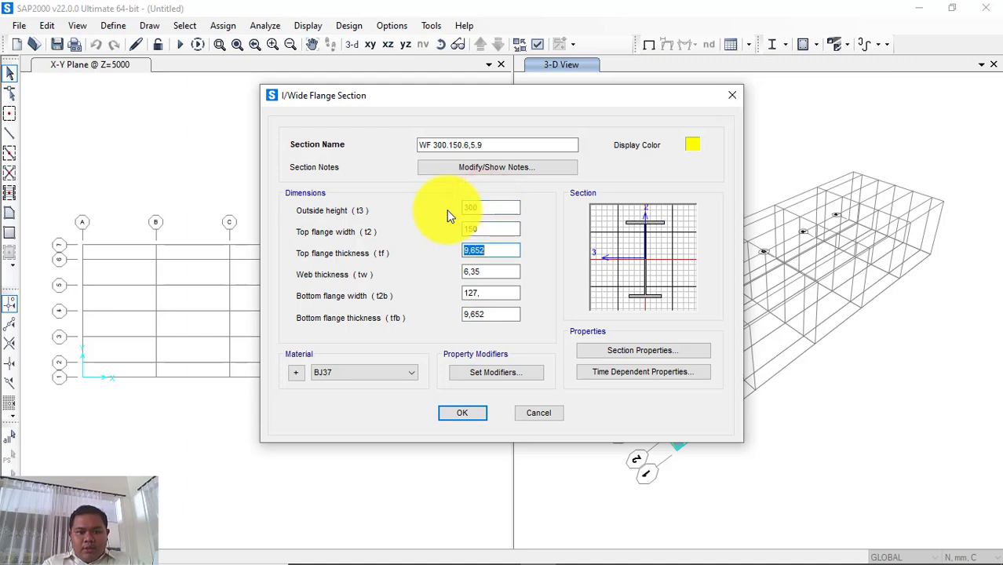
pyautogui.write('9')
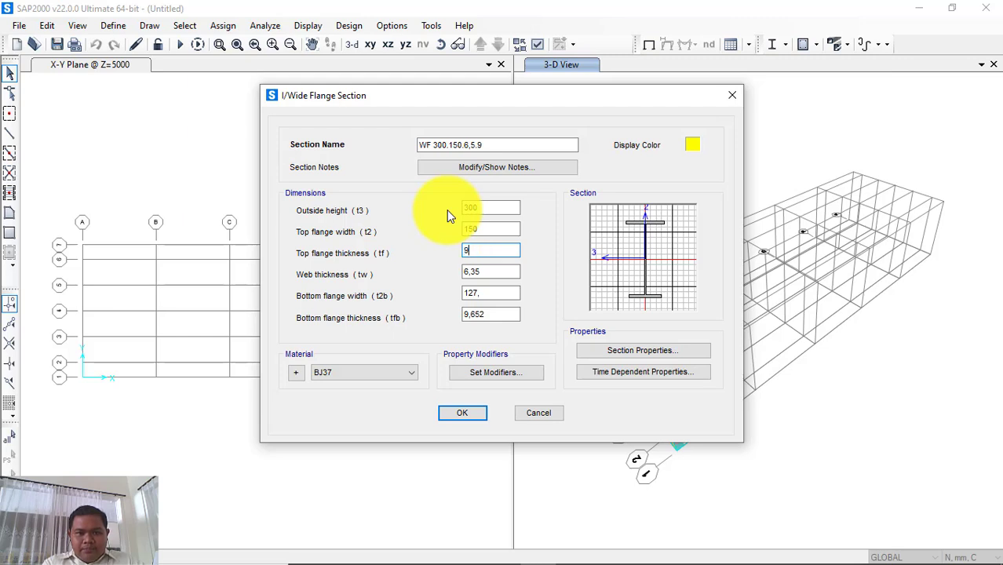
# - Set the web thickness to 6,5, bottom flange width to 150 and bottom flange thickness to 9, and accept the section
pyautogui.press('Tab')
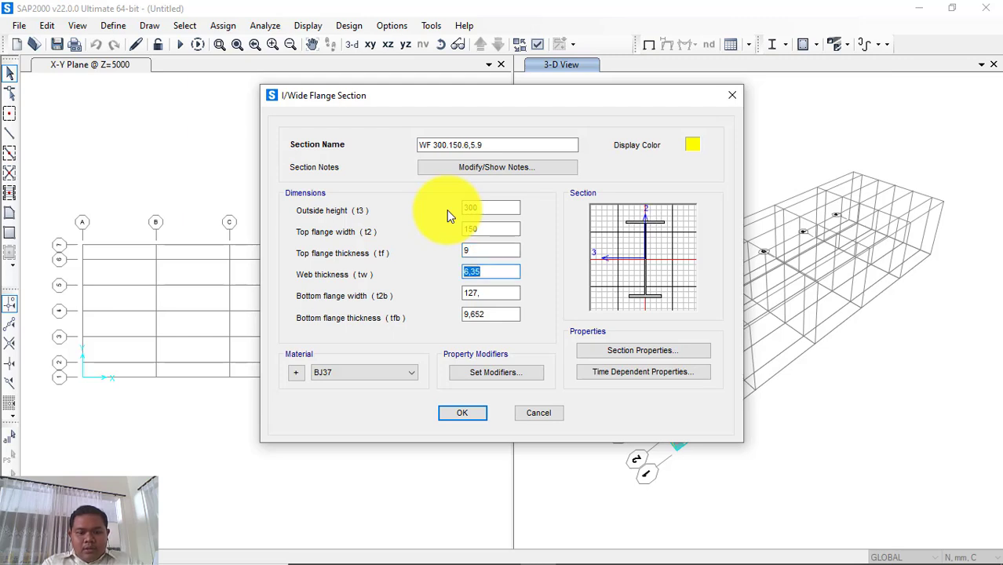
pyautogui.write('6,5')
pyautogui.press('Tab')
pyautogui.write('1')
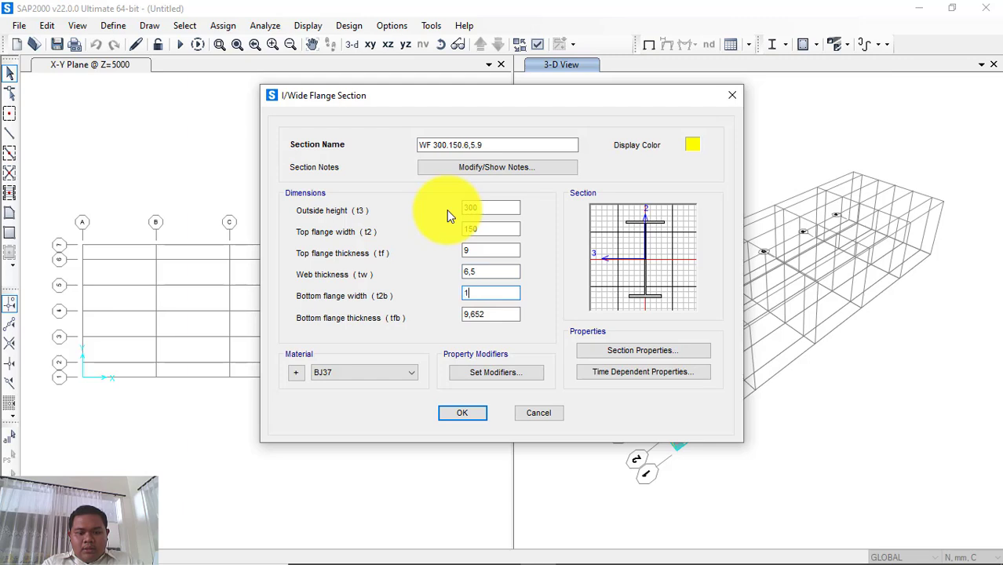
pyautogui.write('50')
pyautogui.press('Tab')
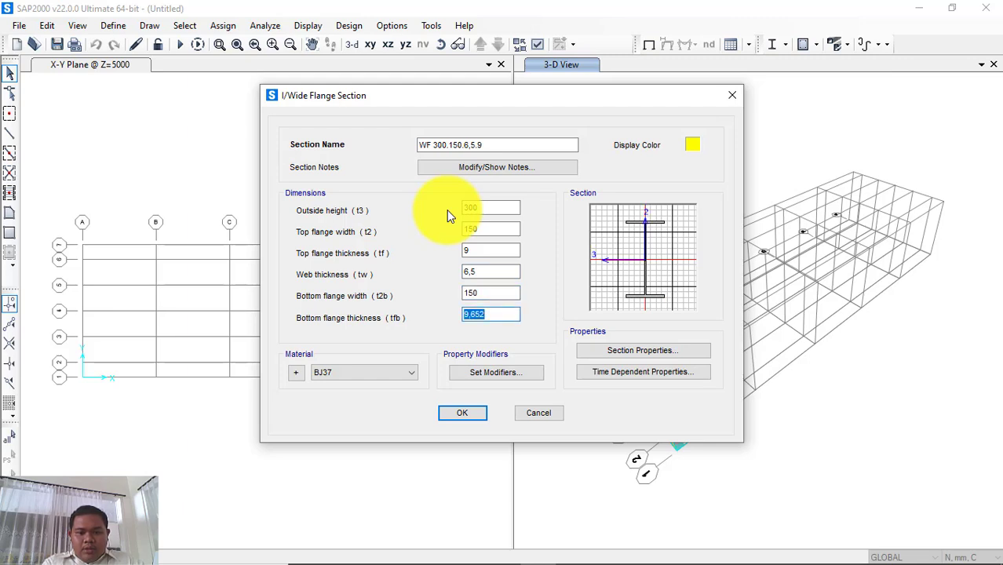
pyautogui.write('9')
pyautogui.click(482, 270)
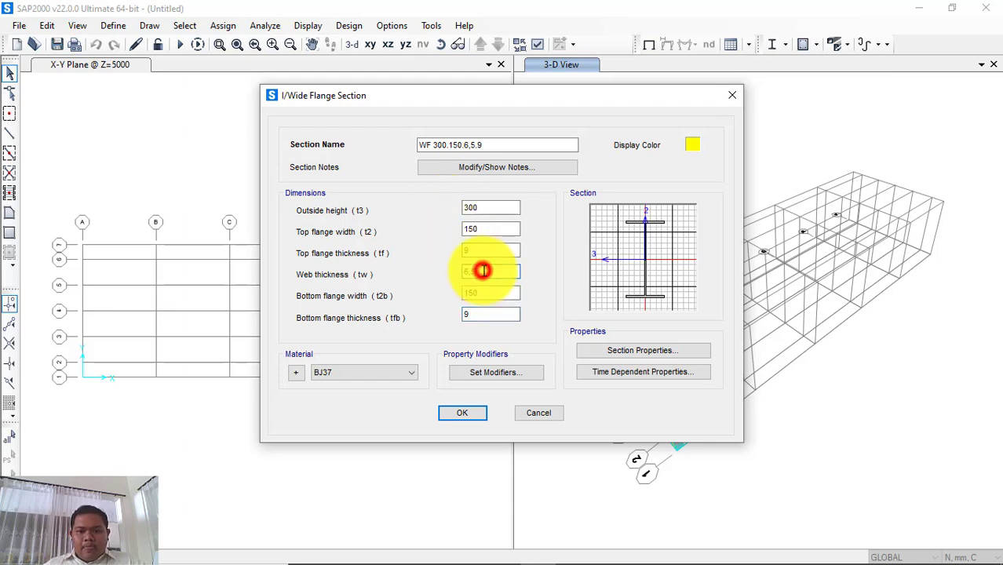
pyautogui.click(470, 414)
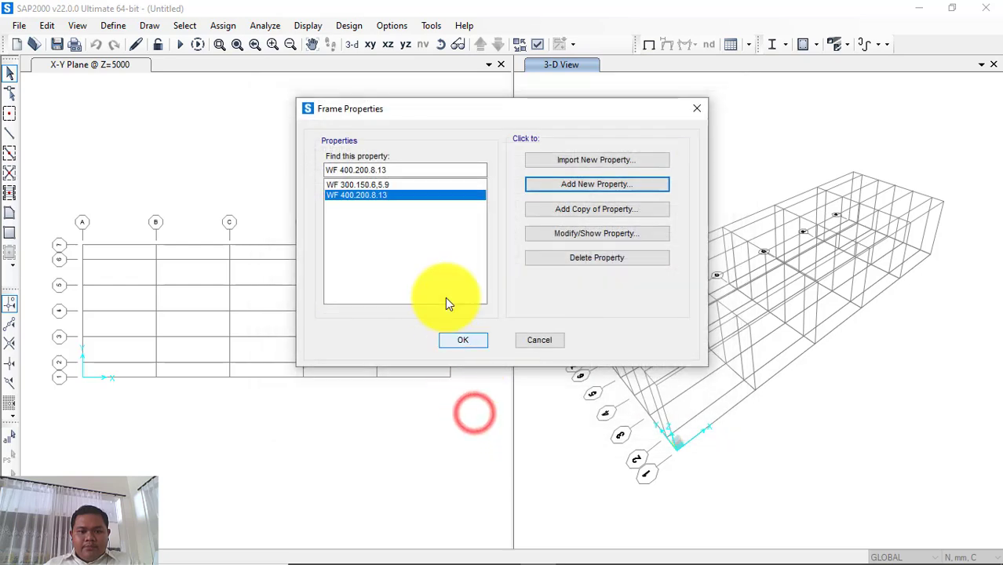
# - Switch to the presentation, check the Gelagar Induk size in the DATA PROFIL BAJA table, and return to SAP2000
pyautogui.click(416, 185)
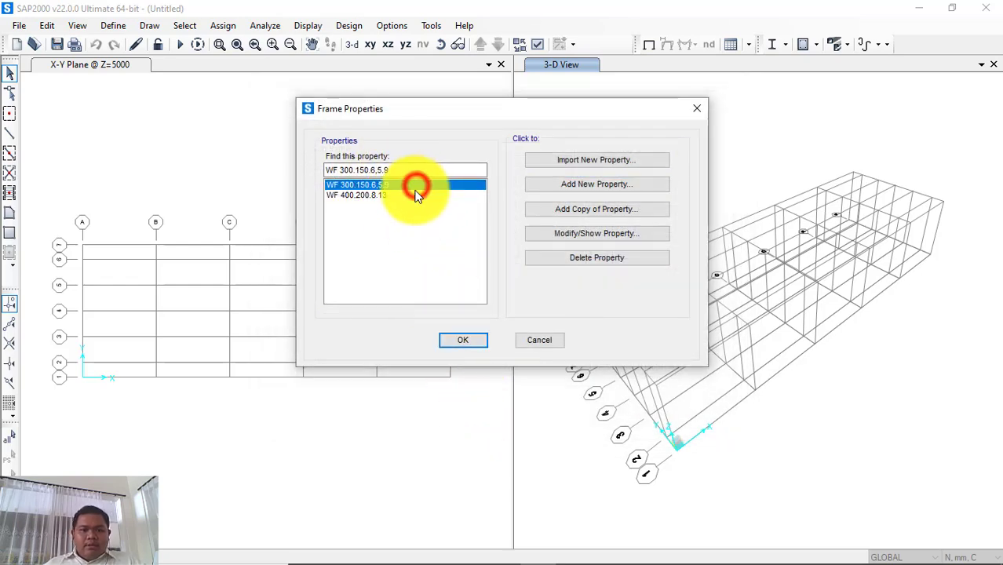
pyautogui.click(417, 196)
pyautogui.press('super+Tab')
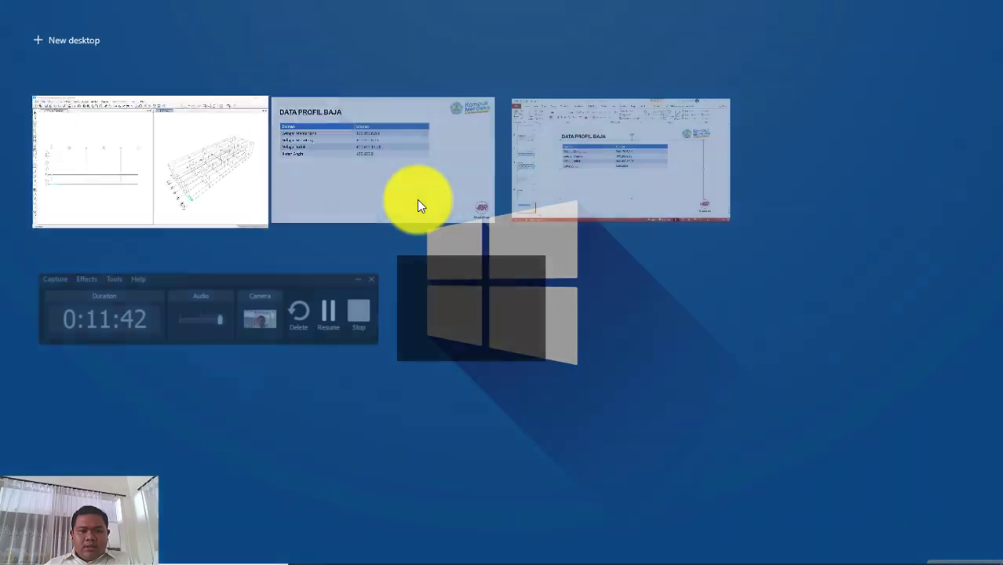
pyautogui.click(429, 159)
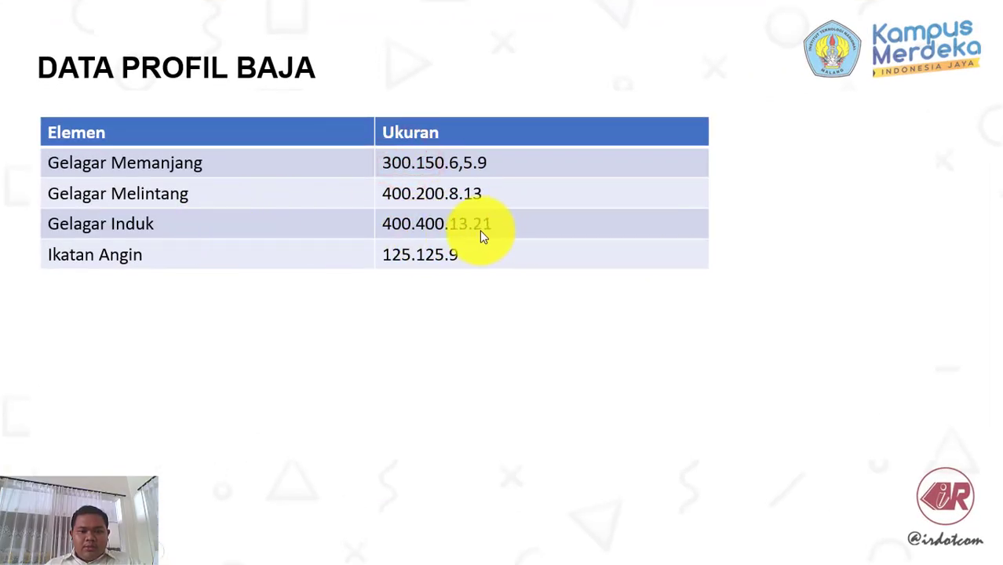
pyautogui.press('super+Tab')
pyautogui.click(418, 182)
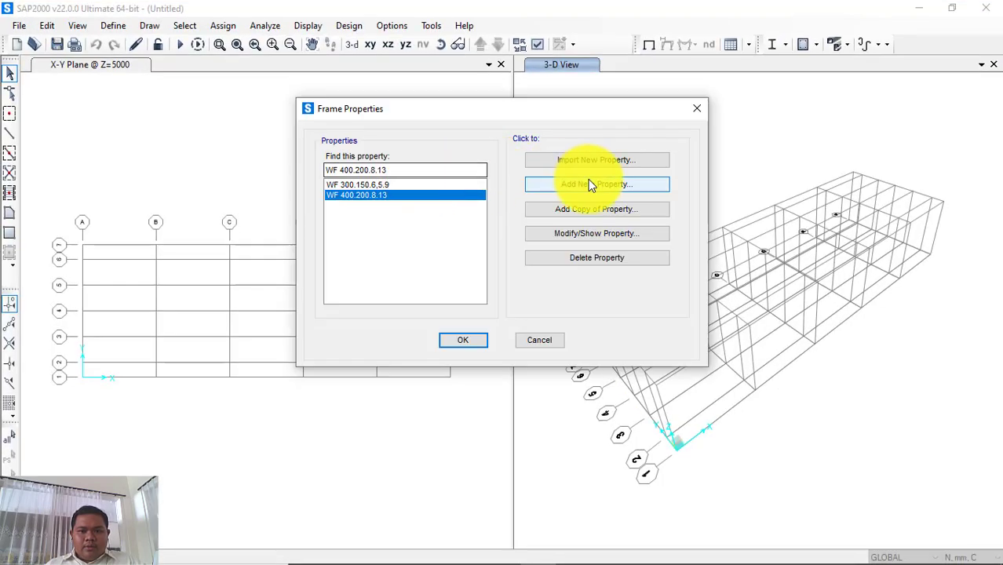
# - Add another steel I/Wide Flange section and name it H 400.400.13.21
pyautogui.click(591, 184)
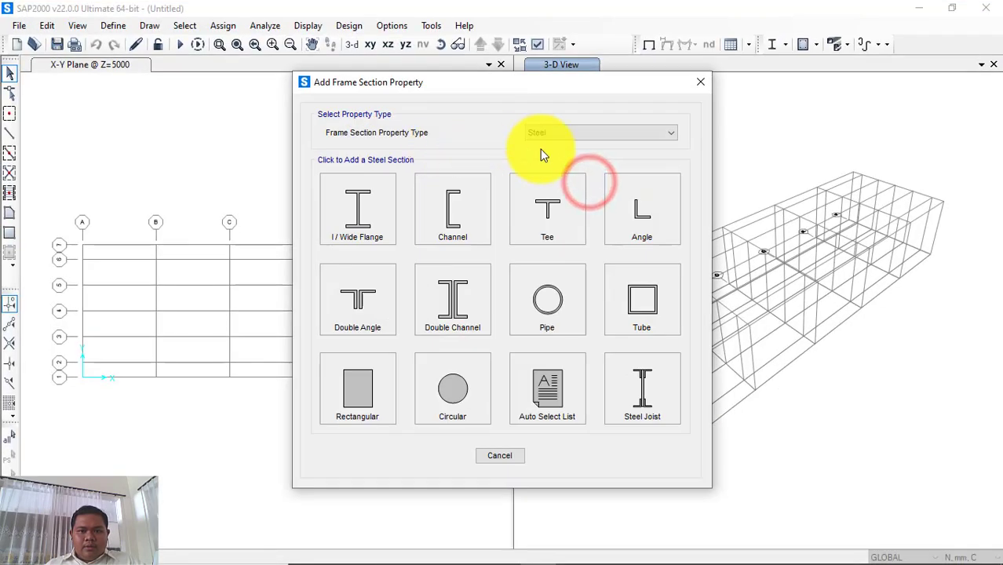
pyautogui.click(396, 211)
pyautogui.moveTo(486, 145); pyautogui.dragTo(450, 142)
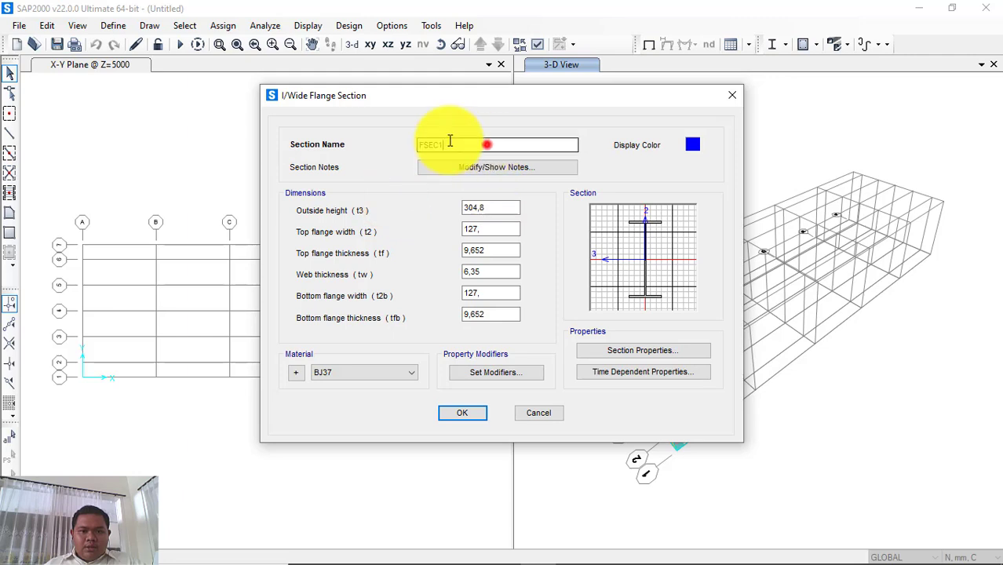
pyautogui.write('WF')
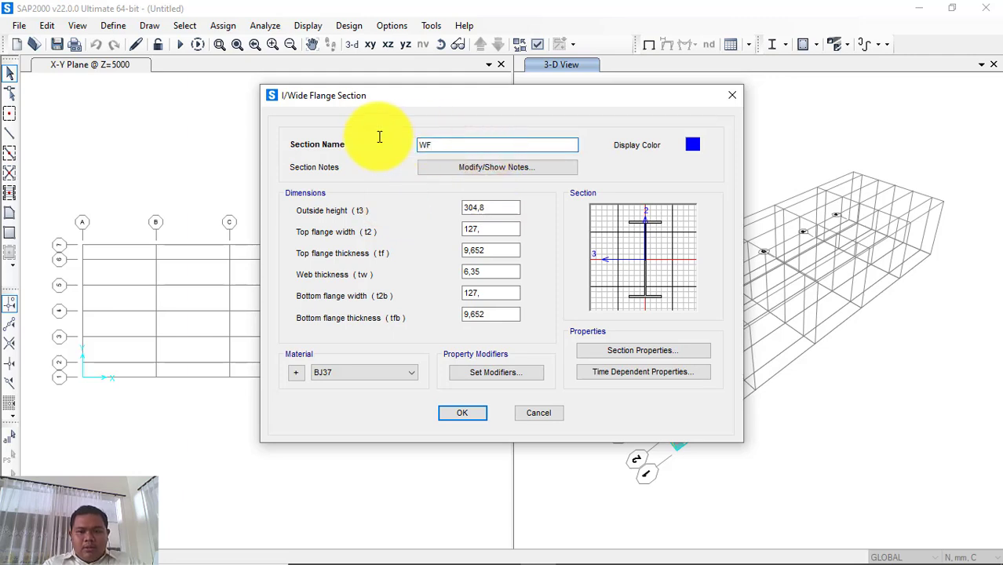
pyautogui.write(' 400')
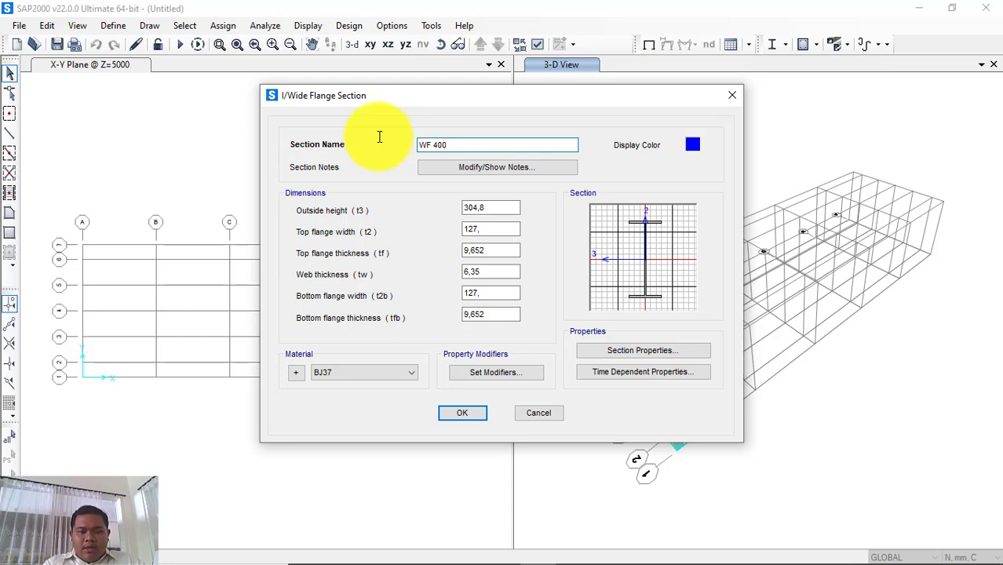
pyautogui.press('BackSpace')
pyautogui.press('BackSpace')
pyautogui.press('BackSpace')
pyautogui.write('H 400.400')
pyautogui.press('super+Tab')
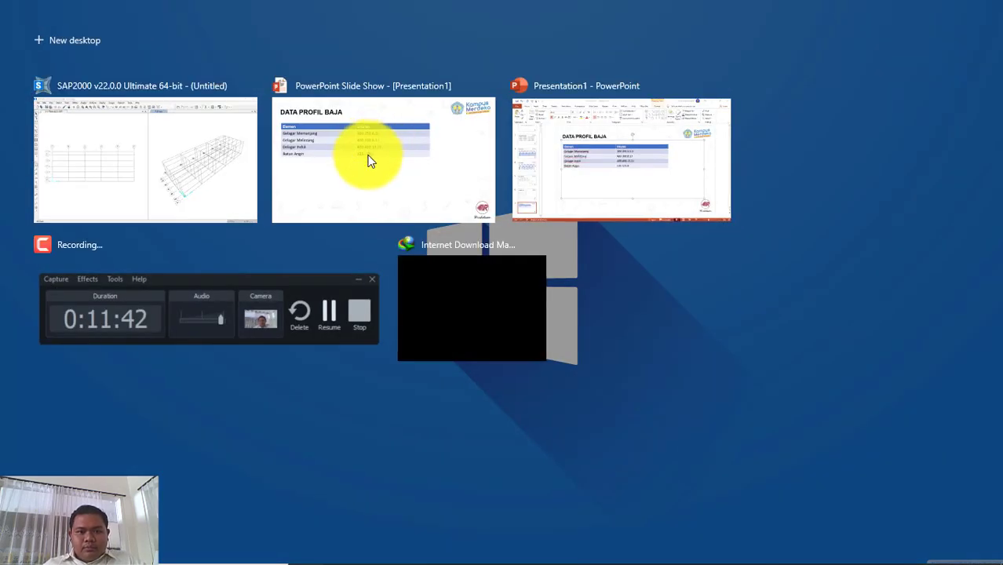
pyautogui.click(233, 153)
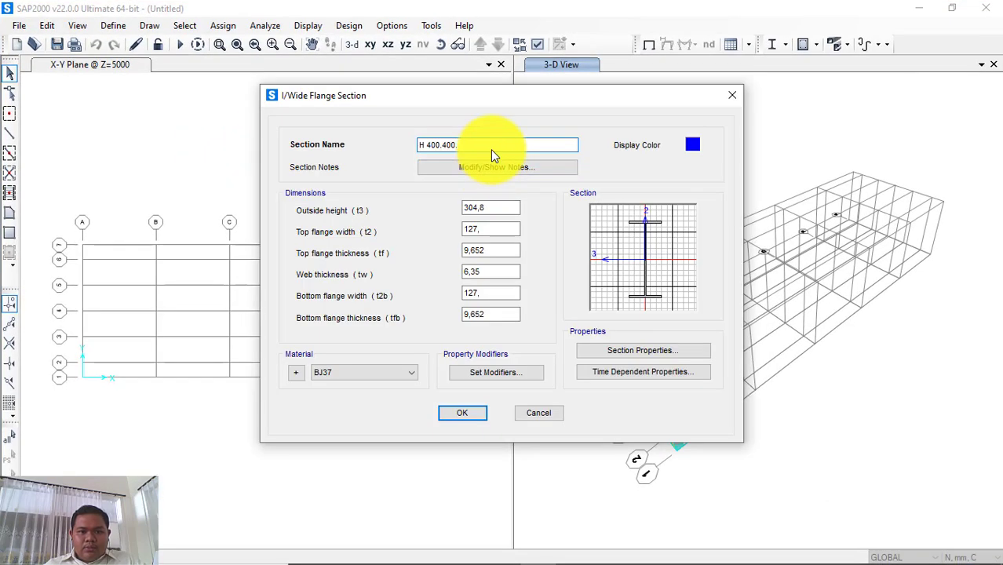
pyautogui.write('.13.21')
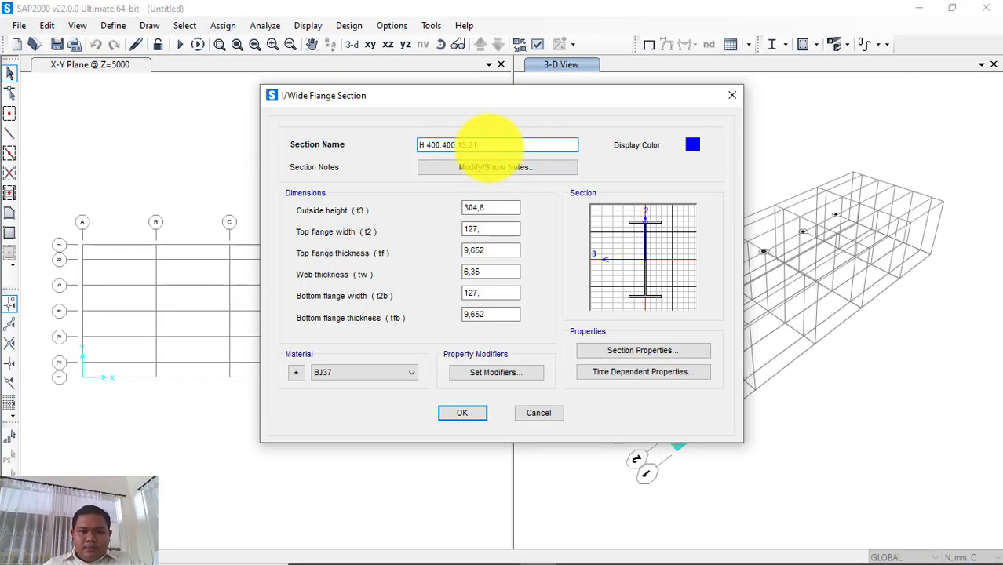
# - Set the H 400.400.13.21 section's outside height to 400, top flange width to 400 and top flange thickness to 21
pyautogui.doubleClick(485, 207)
pyautogui.write('40')
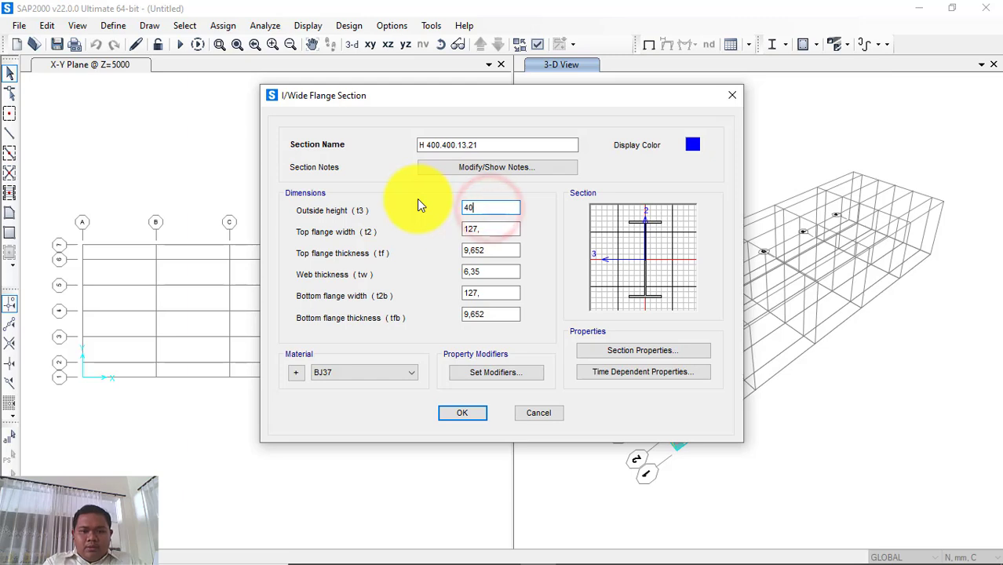
pyautogui.write('0')
pyautogui.press('Tab')
pyautogui.write('40')
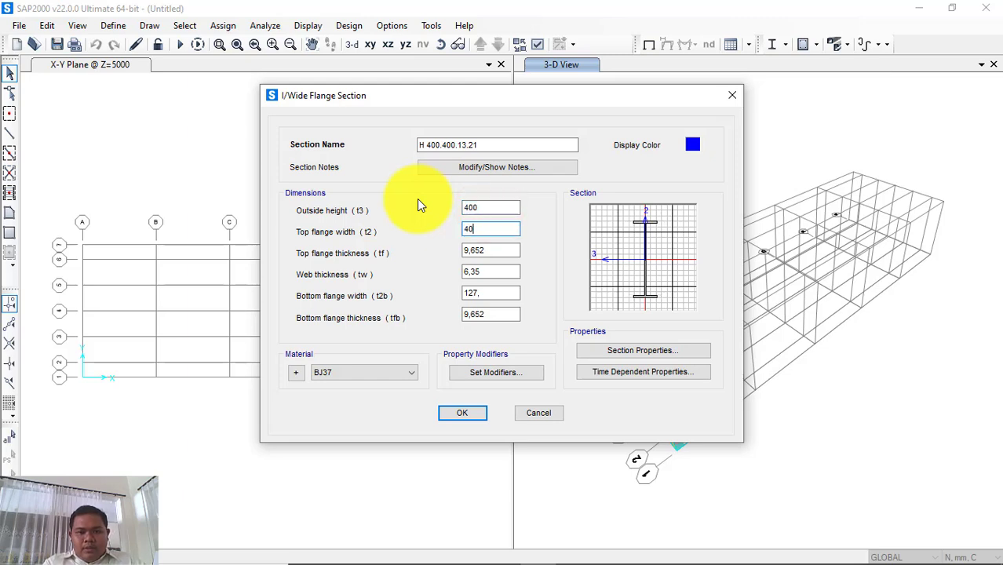
pyautogui.write('0')
pyautogui.press('Tab')
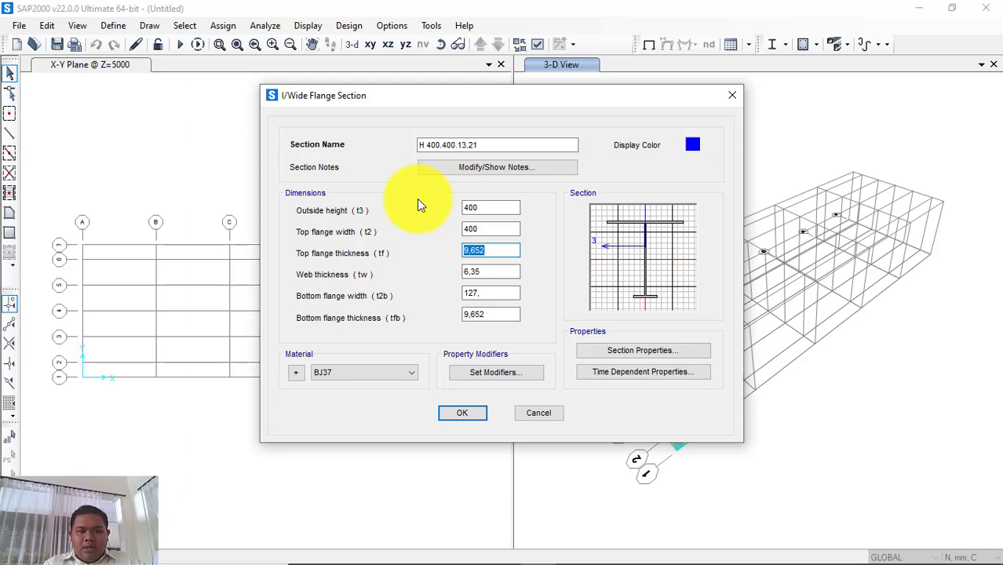
pyautogui.write('21')
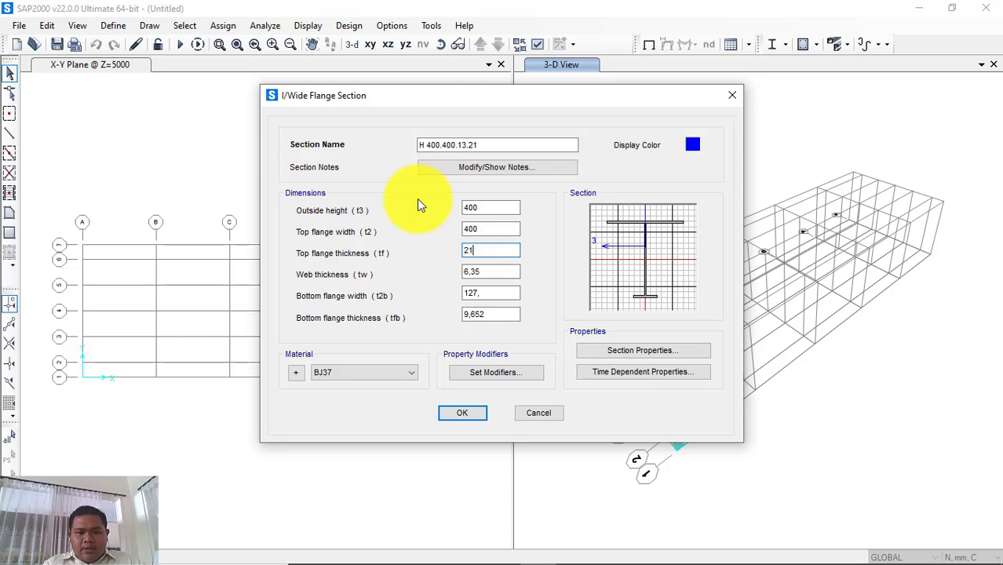
pyautogui.press('Tab')
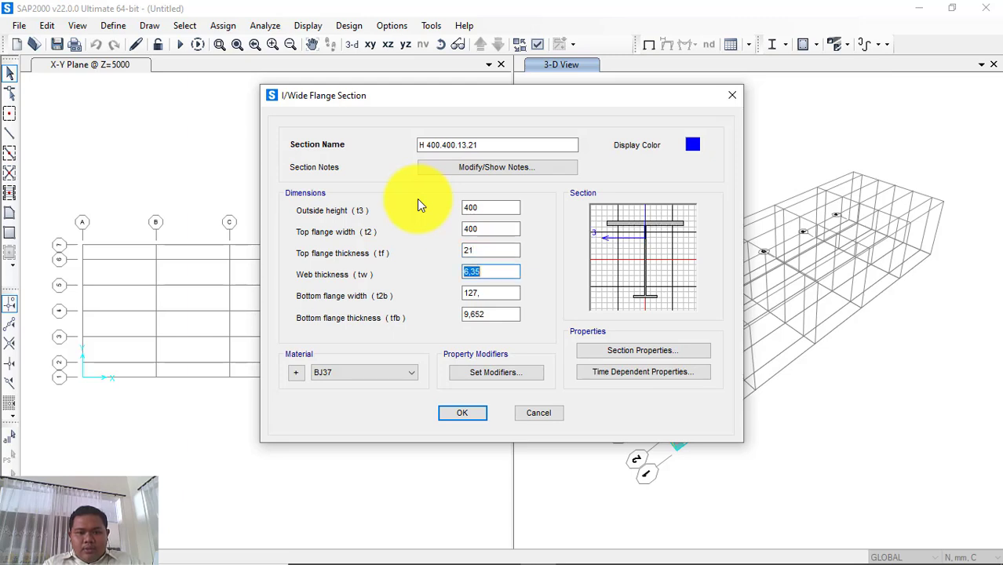
# - Set the web thickness to 13, bottom flange width to 400 and bottom flange thickness to 21, and accept the H 400.400.13.21 section
pyautogui.write('13')
pyautogui.press('Tab')
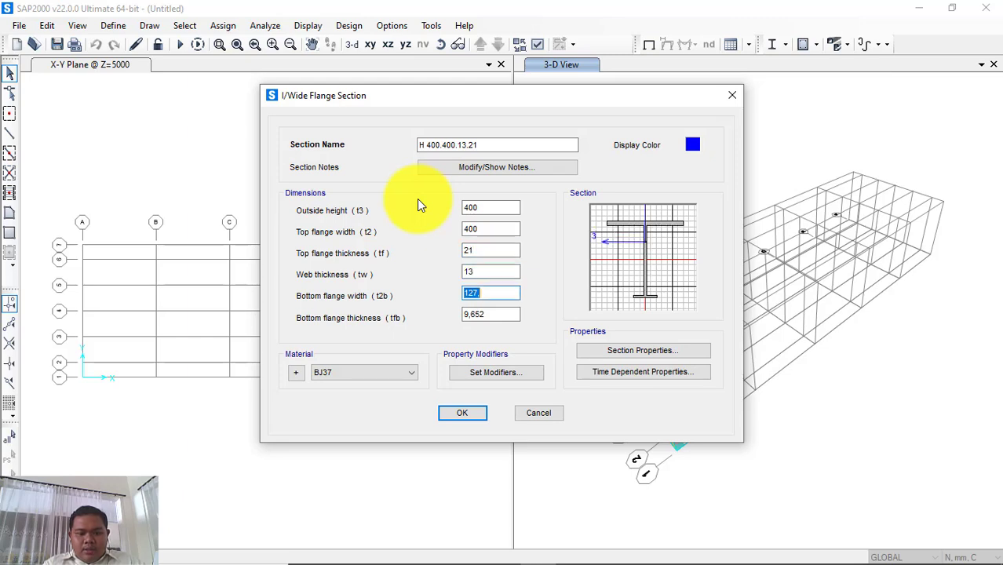
pyautogui.write('400')
pyautogui.press('Tab')
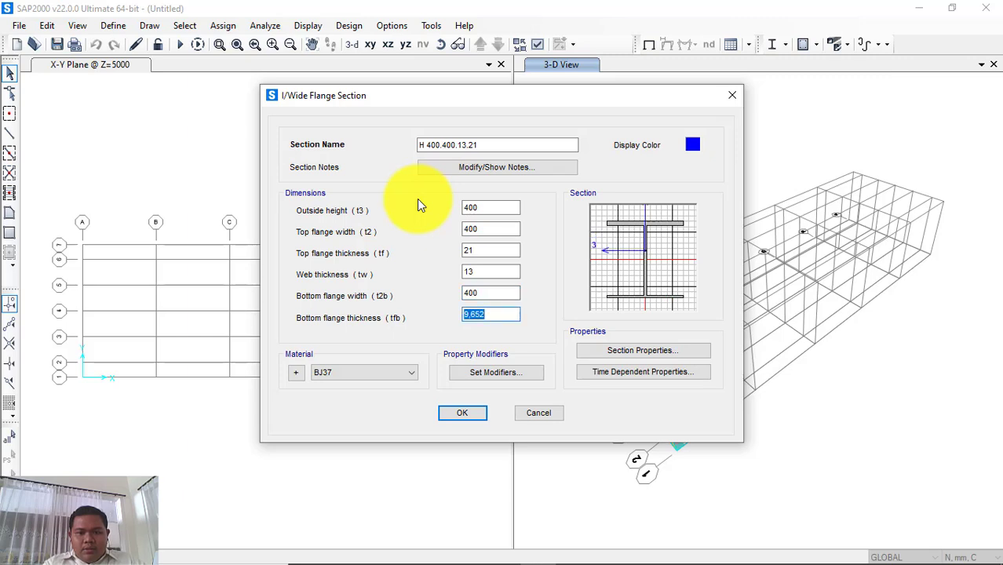
pyautogui.press('BackSpace')
pyautogui.write('21')
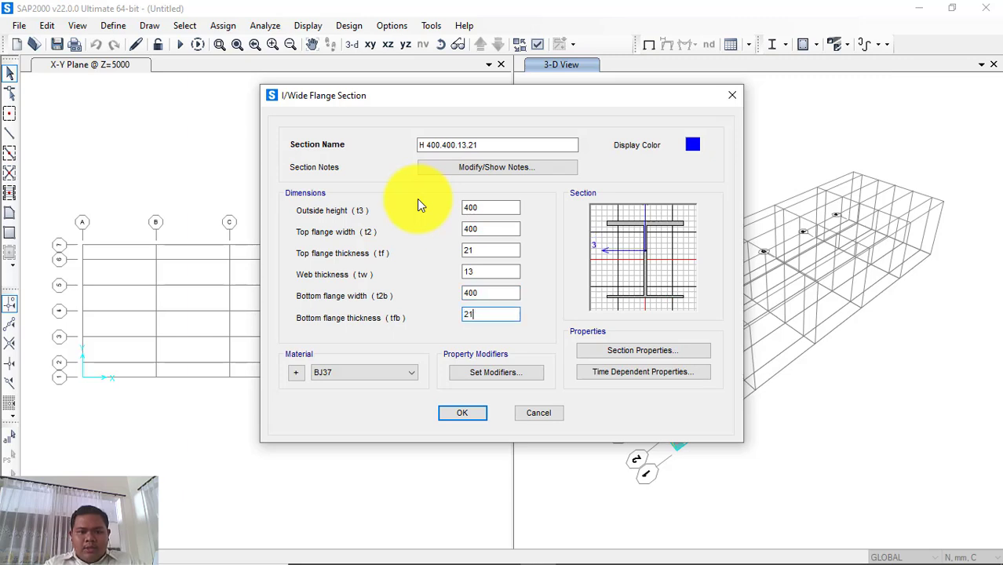
pyautogui.click(482, 271)
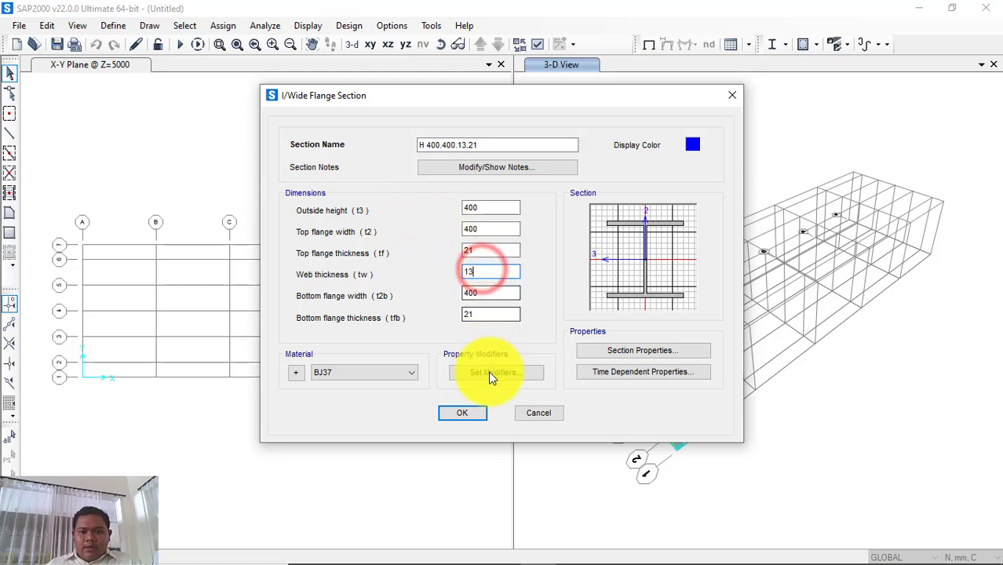
pyautogui.click(470, 413)
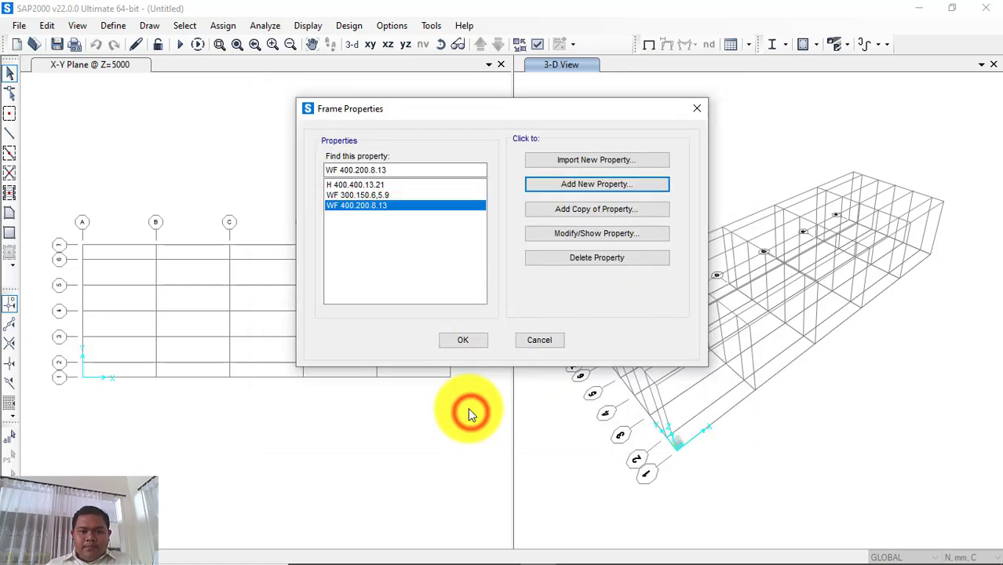
# - Add a new steel Angle section and enter the first part of its name, "L 125.125."
pyautogui.click(597, 184)
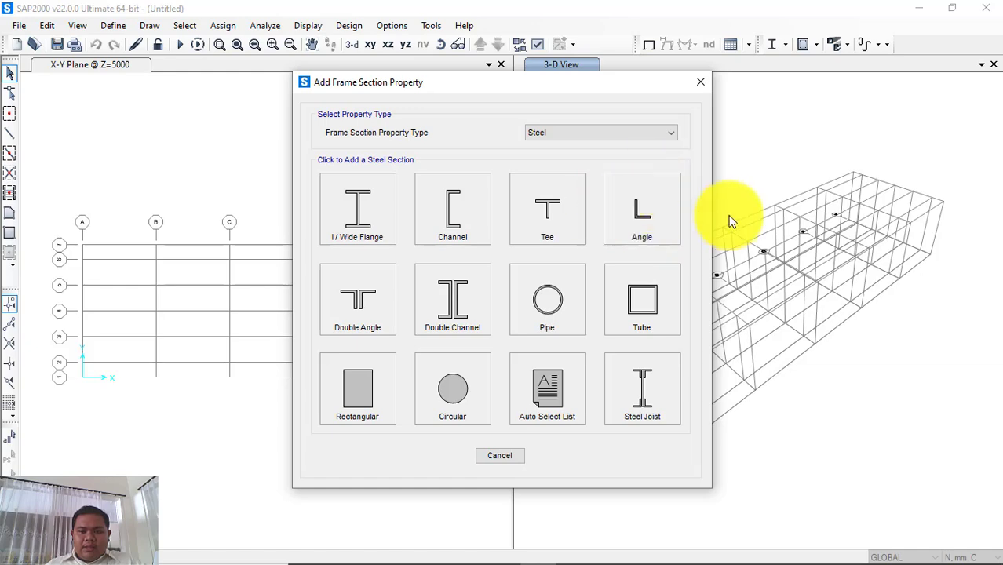
pyautogui.click(641, 210)
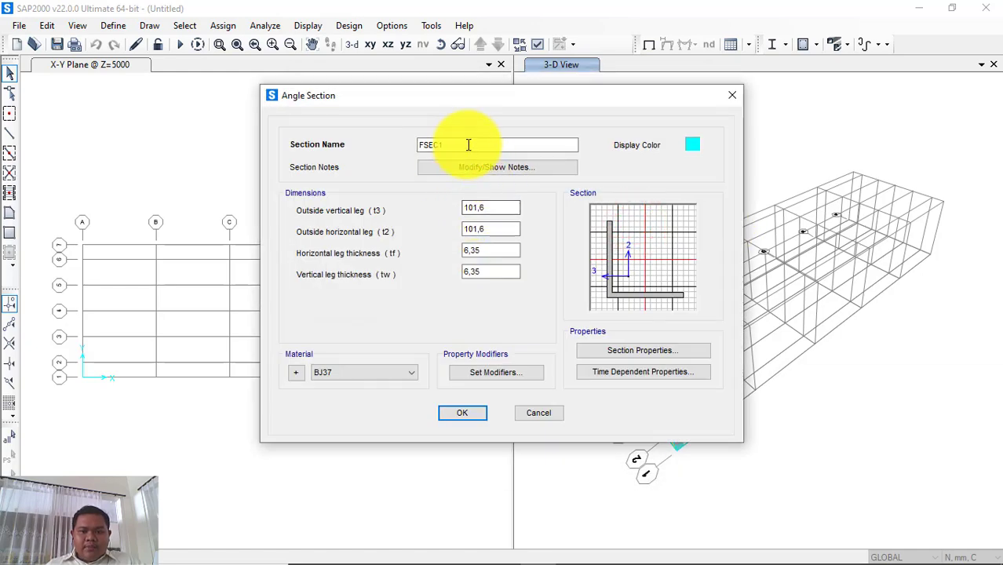
pyautogui.doubleClick(463, 145)
pyautogui.write('L')
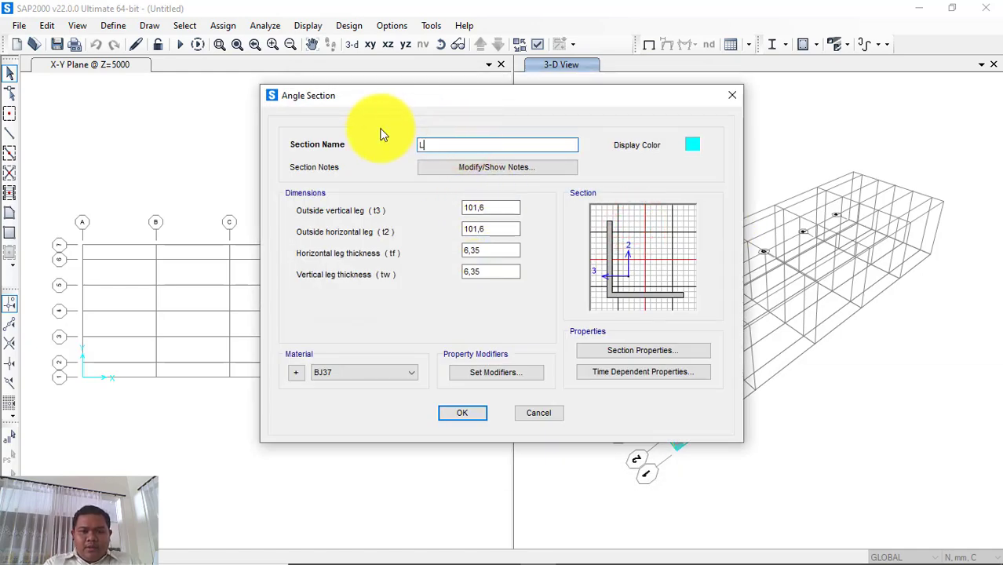
pyautogui.write(' 125')
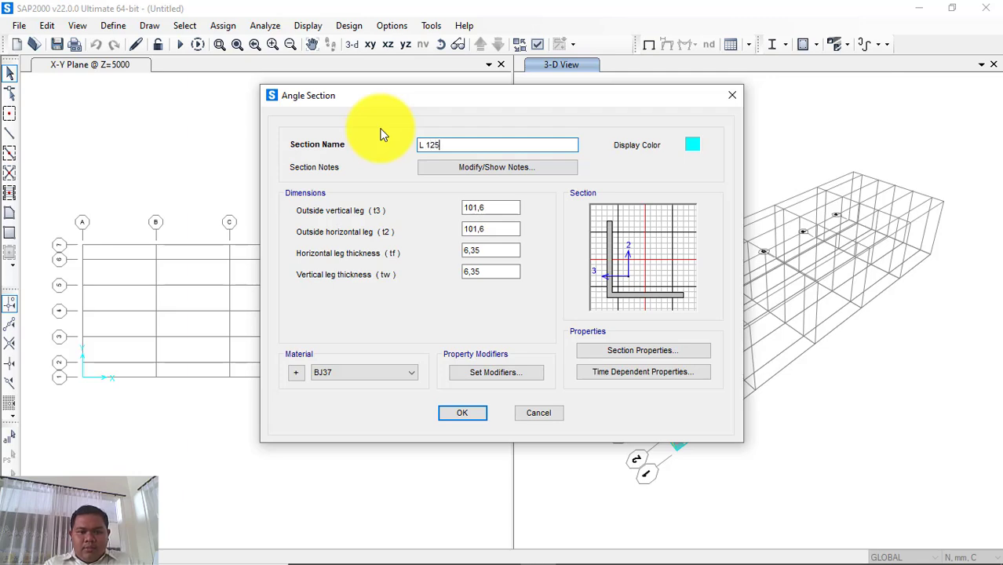
pyautogui.write('.125.')
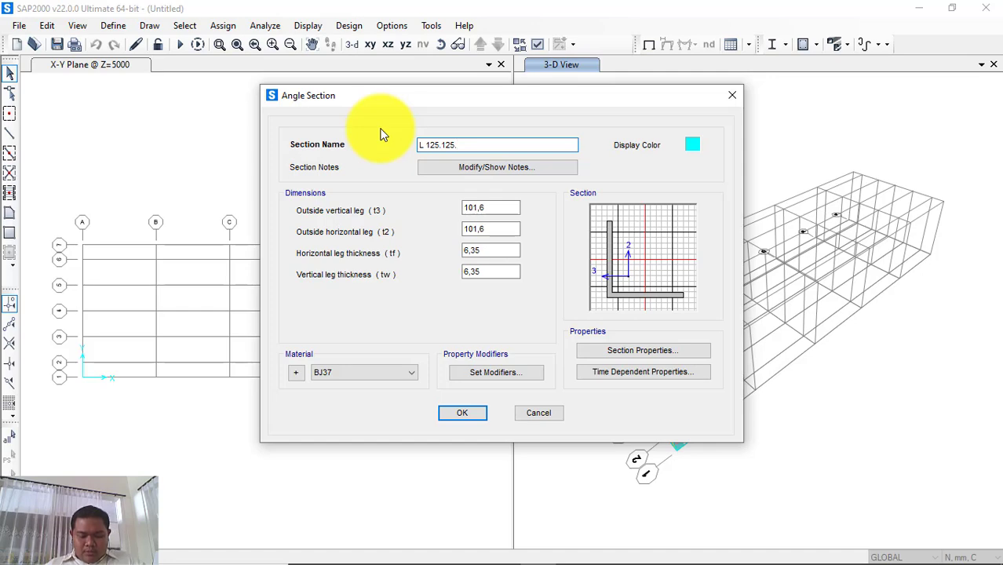
# - Switch to the presentation, check the Ikatan Angin size in the DATA PROFIL BAJA table, and return to SAP2000
pyautogui.press('super+Tab')
pyautogui.click(391, 151)
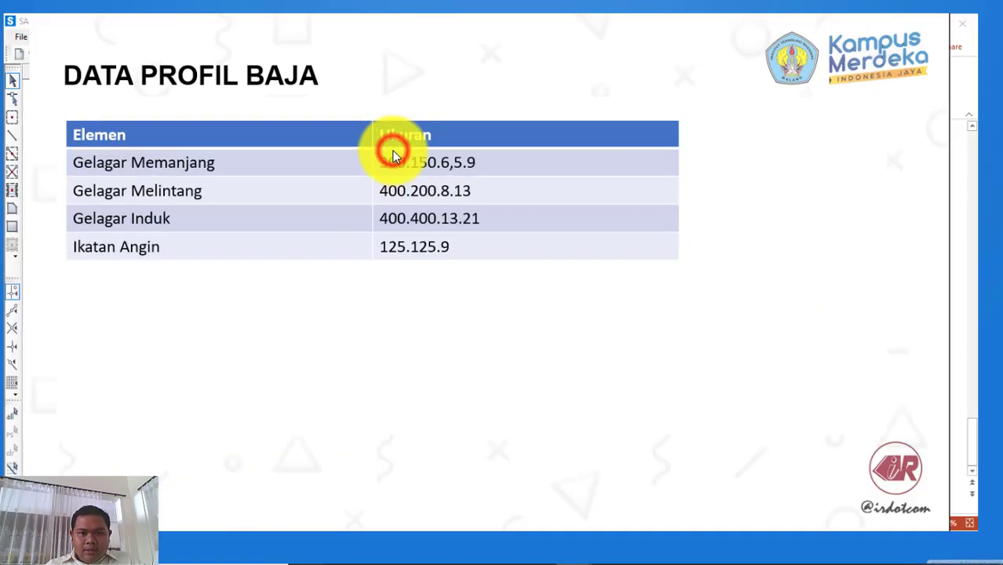
pyautogui.press('super+Tab')
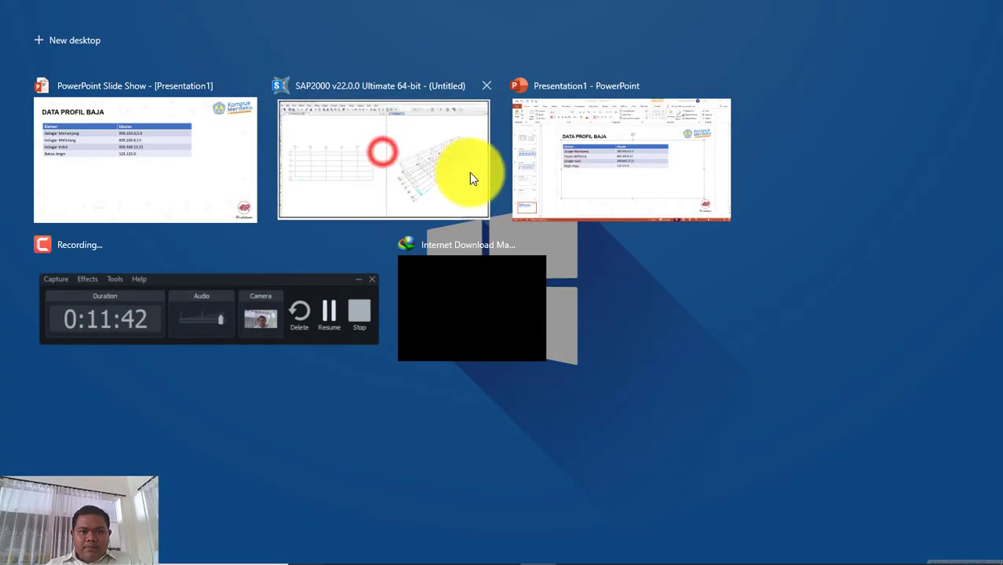
pyautogui.click(470, 177)
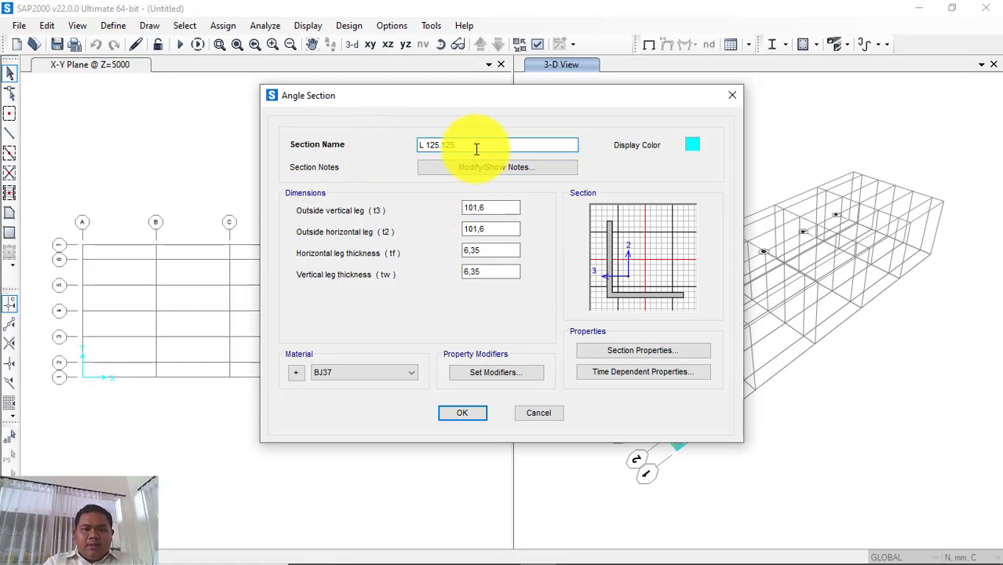
# - Complete the angle section's name as L 125.125.9 and set its outside vertical and horizontal legs to 125
pyautogui.click(490, 207)
pyautogui.write('1')
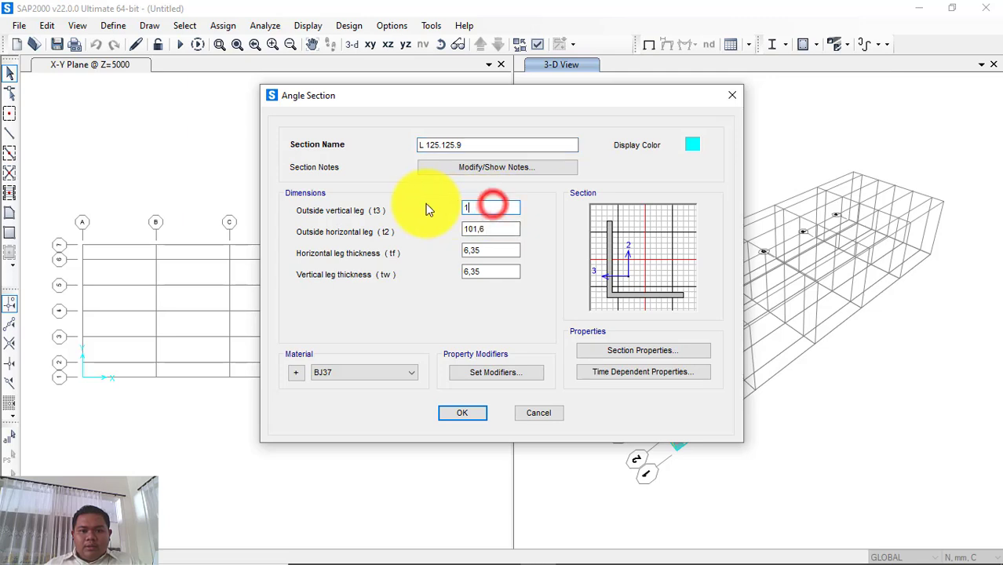
pyautogui.write('25')
pyautogui.press('Tab')
pyautogui.write('125')
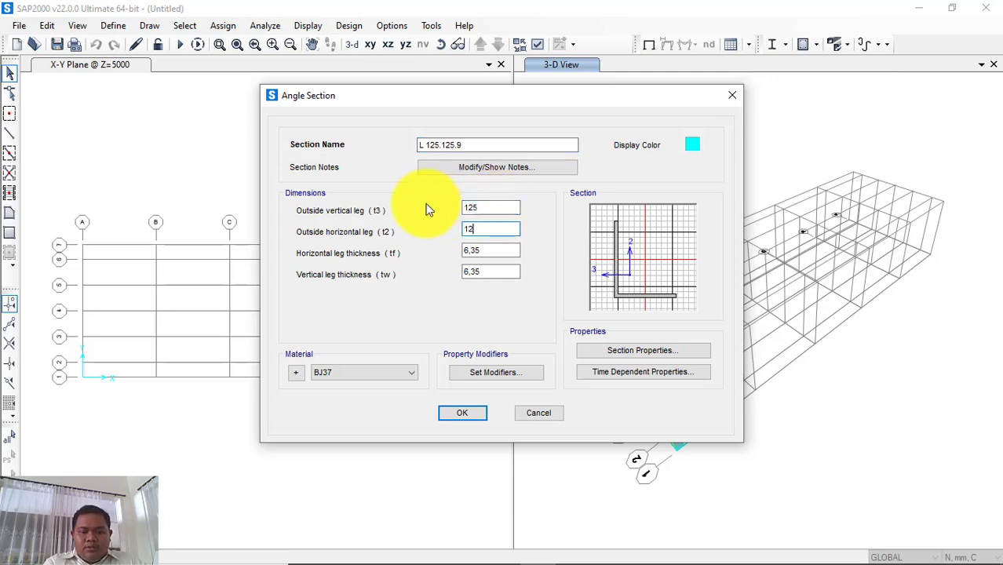
# - Set the angle section's horizontal and vertical leg thicknesses to 9 and refresh the section preview
pyautogui.press('Tab')
pyautogui.write('9')
pyautogui.press('Tab')
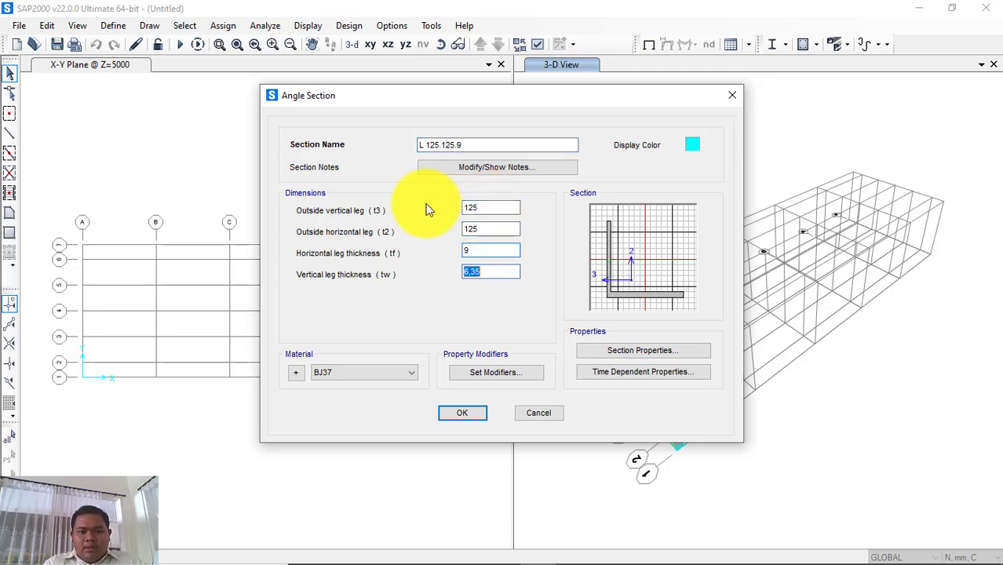
pyautogui.write('9')
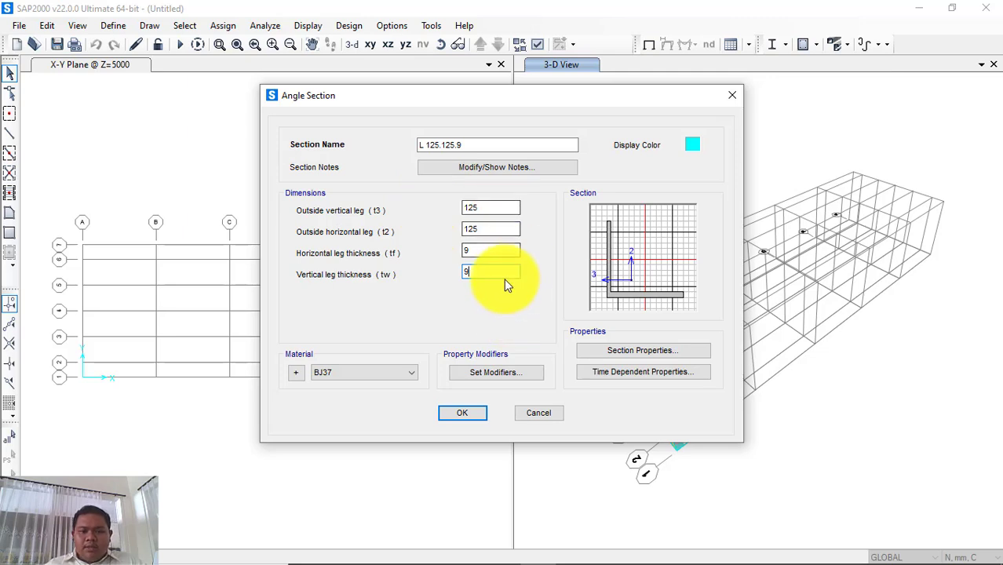
pyautogui.click(500, 251)
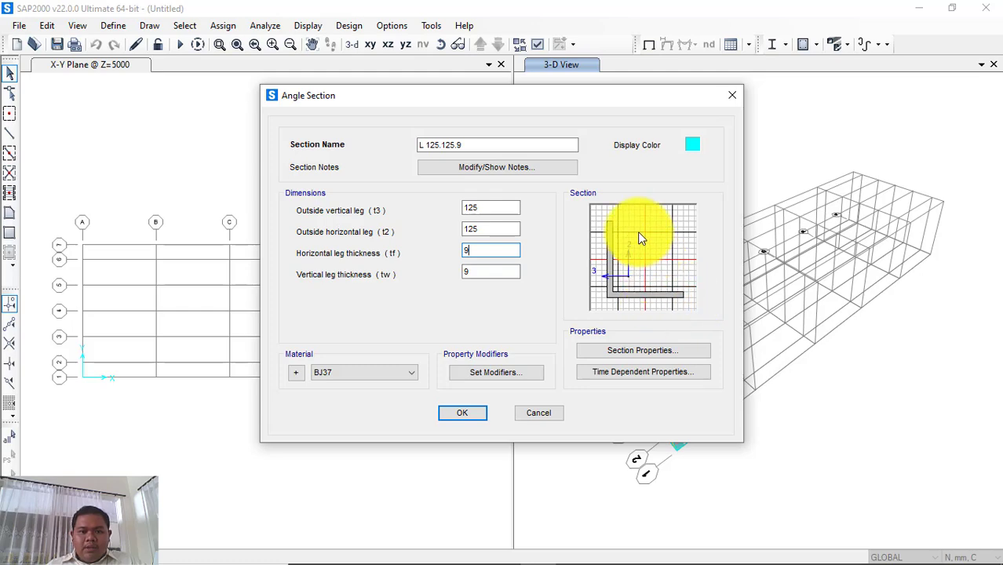
# - Accept the L 125.125.9 angle section definition and save the frame property list
pyautogui.click(468, 413)
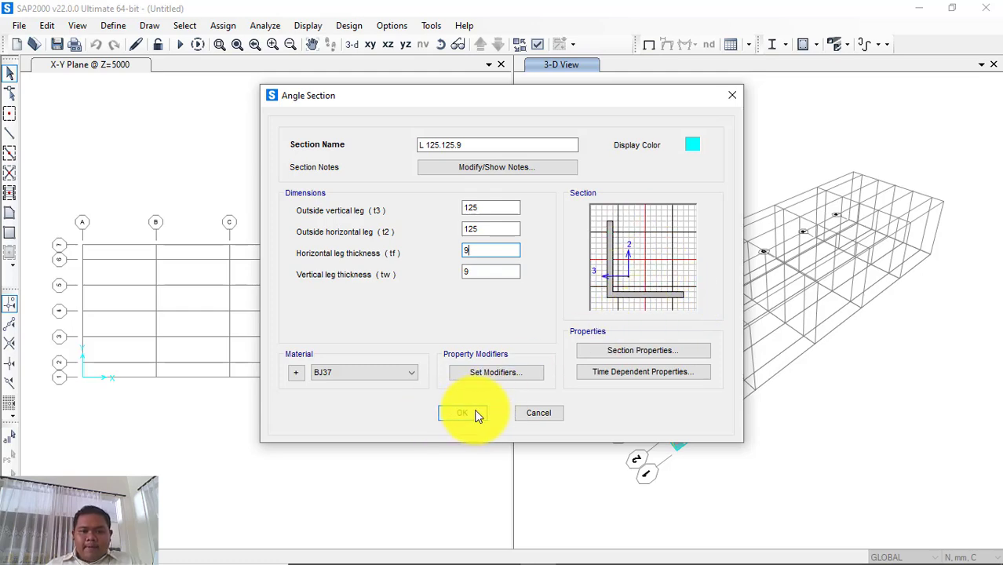
pyautogui.click(471, 413)
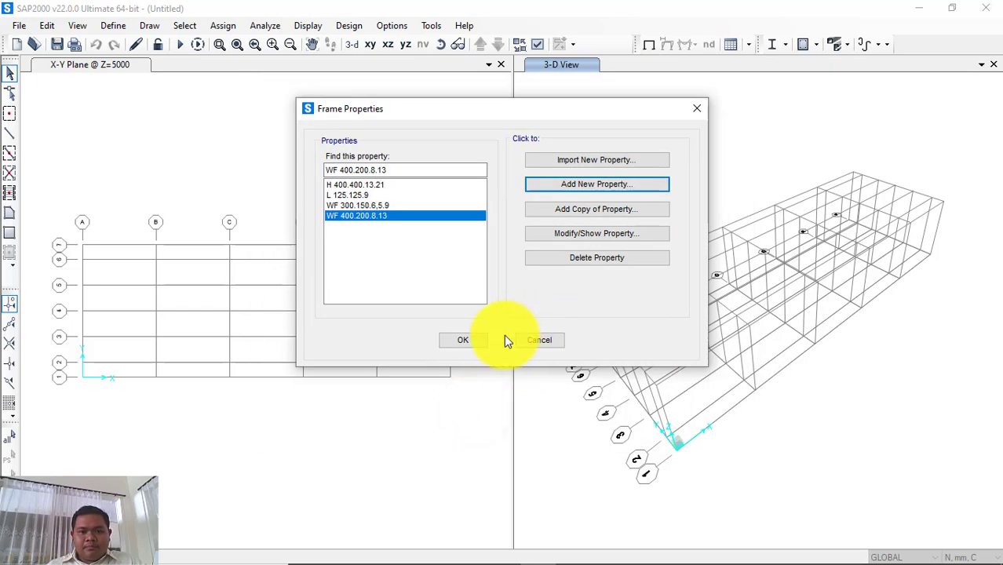
pyautogui.click(461, 341)
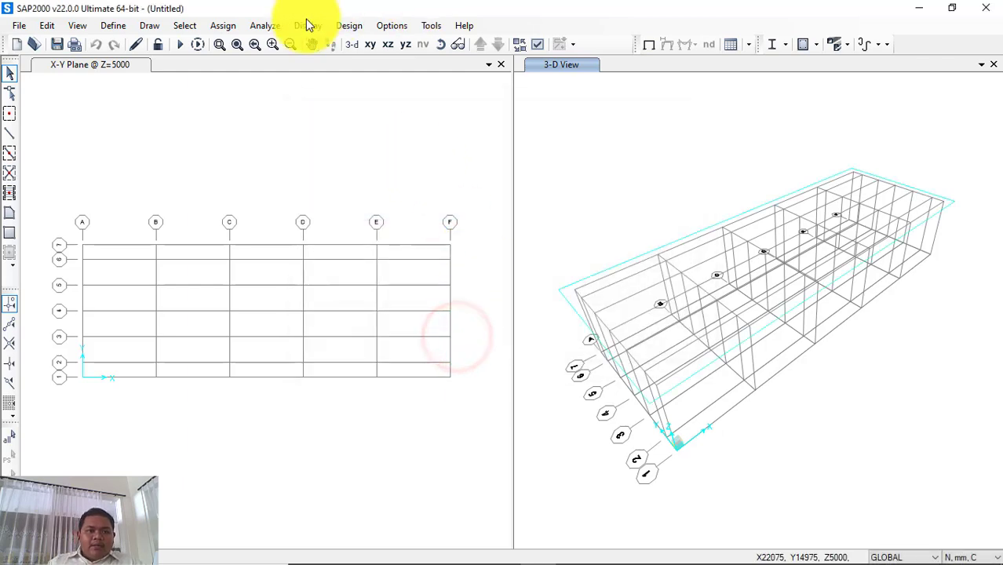
pyautogui.click(114, 26)
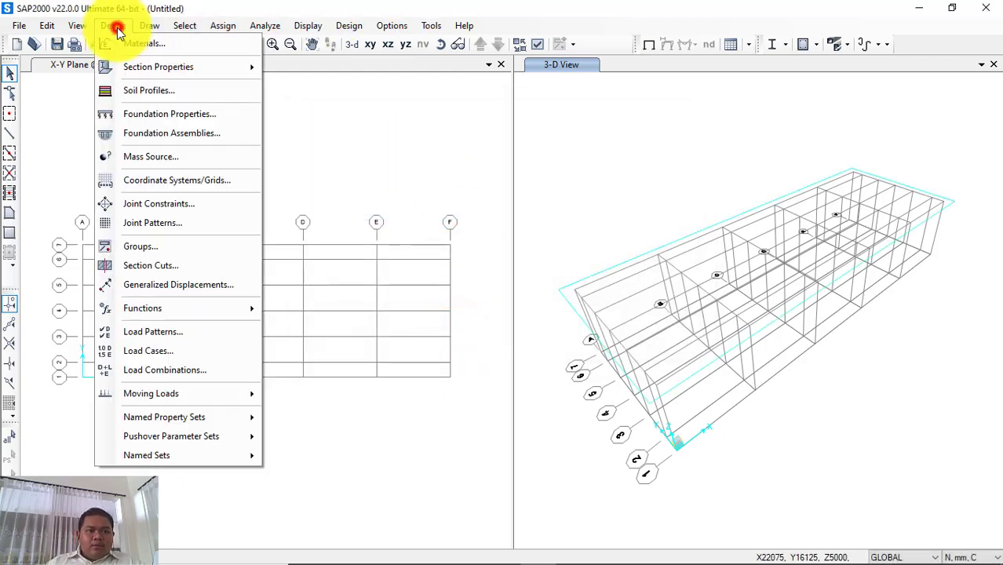
pyautogui.click(175, 67)
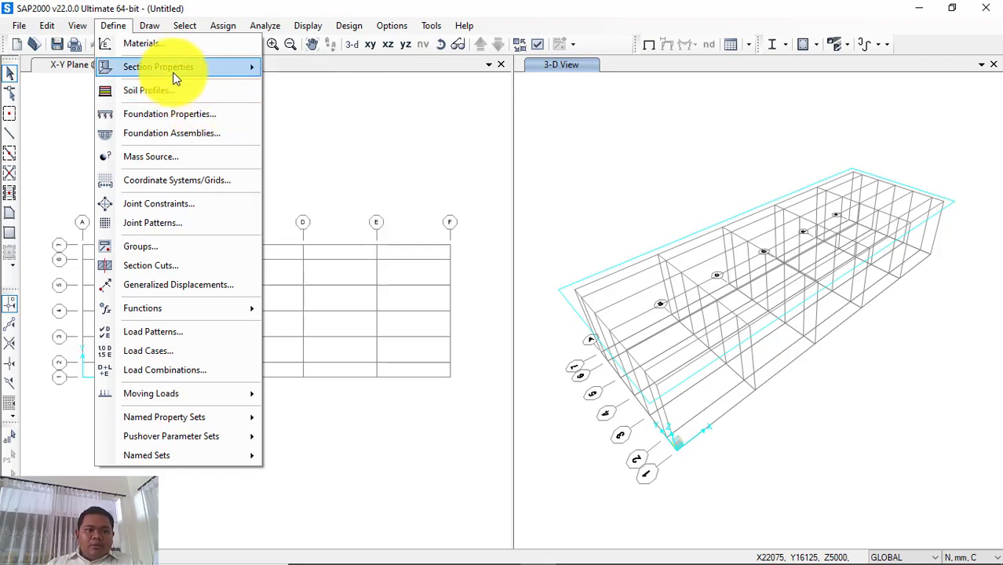
pyautogui.moveTo(173, 66)
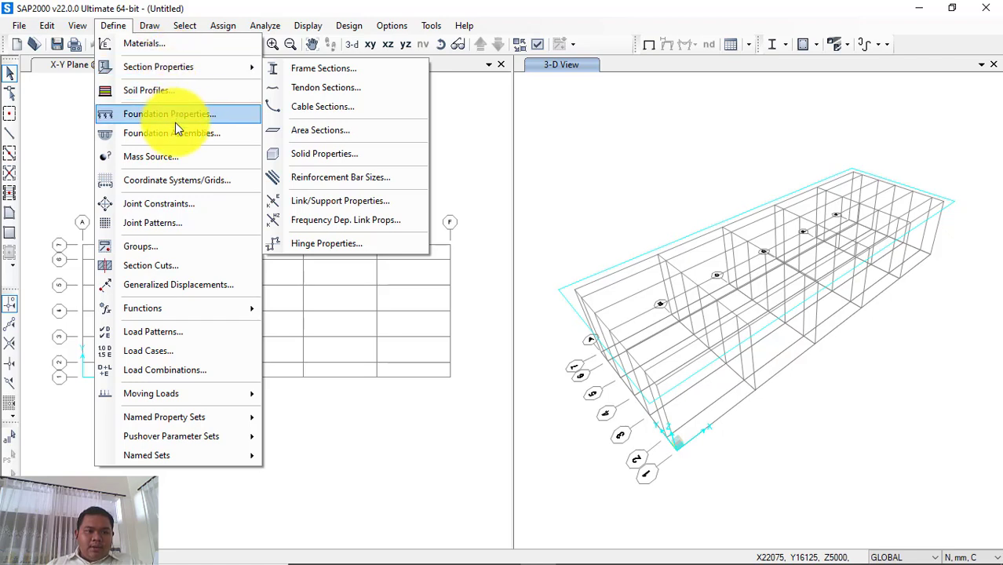
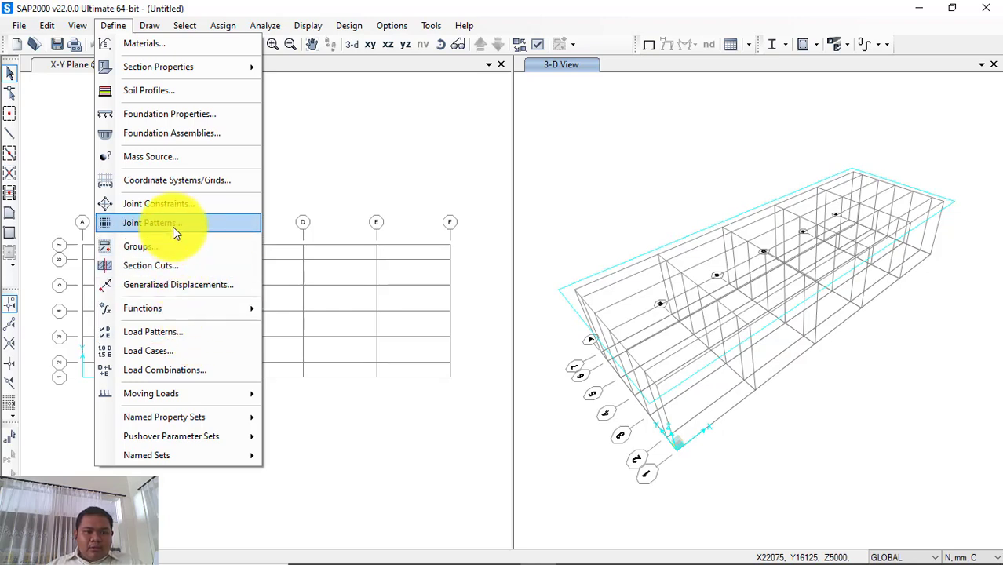
pyautogui.click(70, 175)
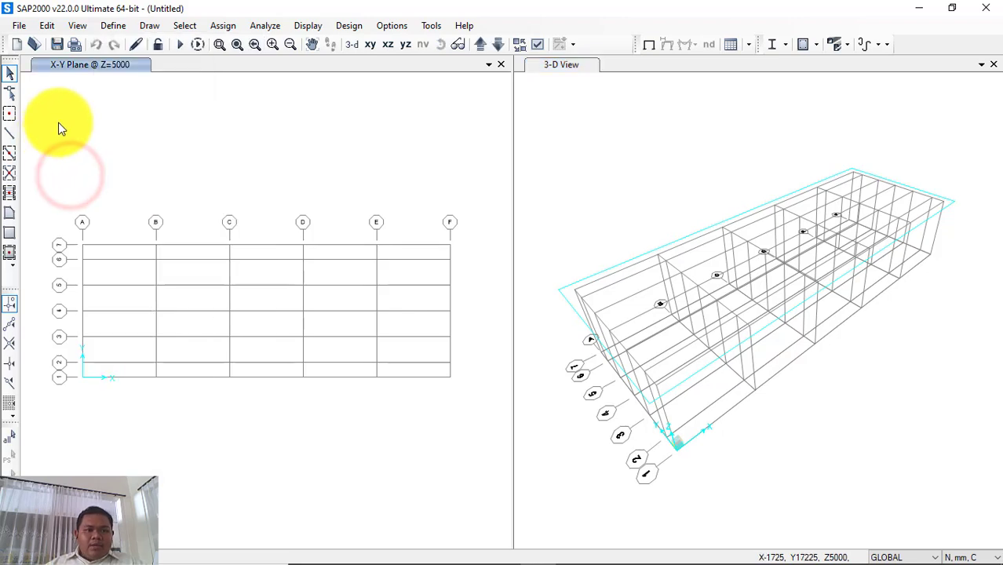
# - Start Draw Frame with the Straight Frame line type and assign section H 400.400.13.21 to the new members
pyautogui.click(11, 138)
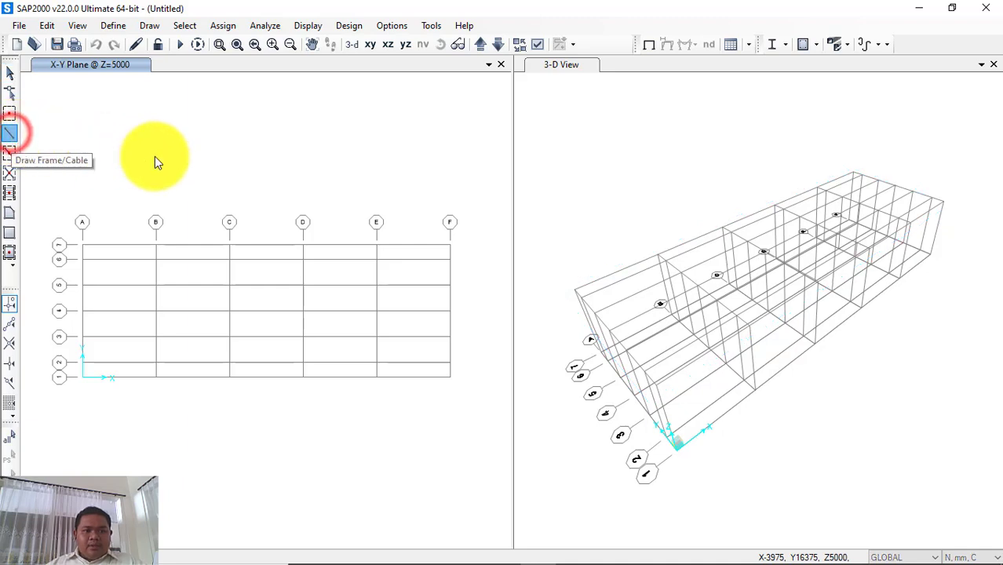
pyautogui.moveTo(537, 229); pyautogui.dragTo(225, 406)
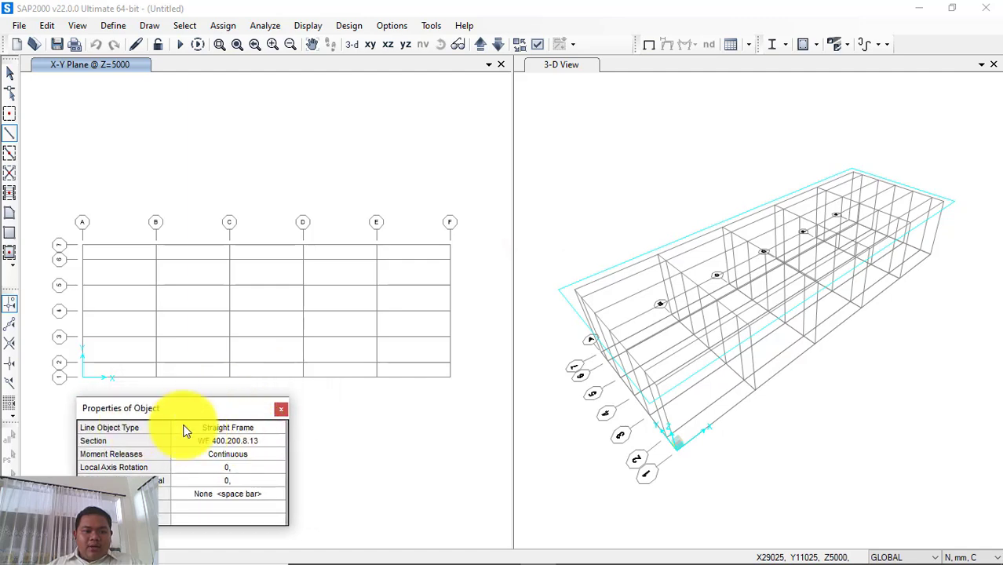
pyautogui.click(231, 428)
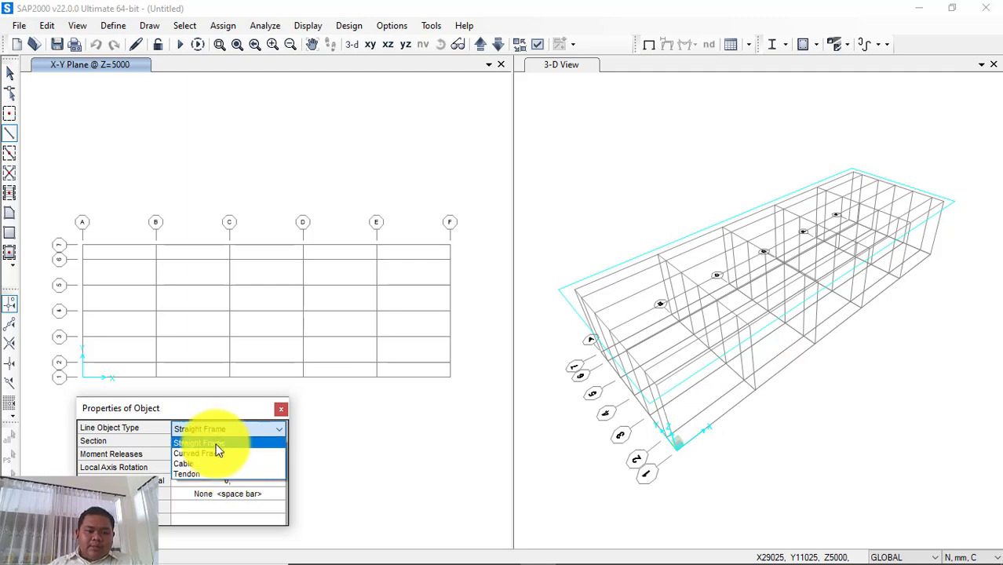
pyautogui.click(216, 444)
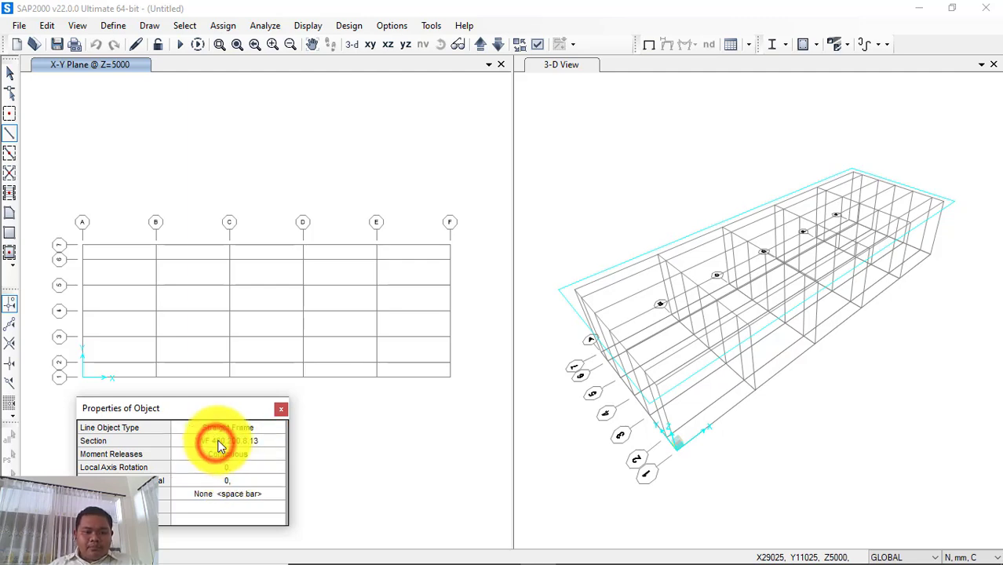
pyautogui.click(219, 442)
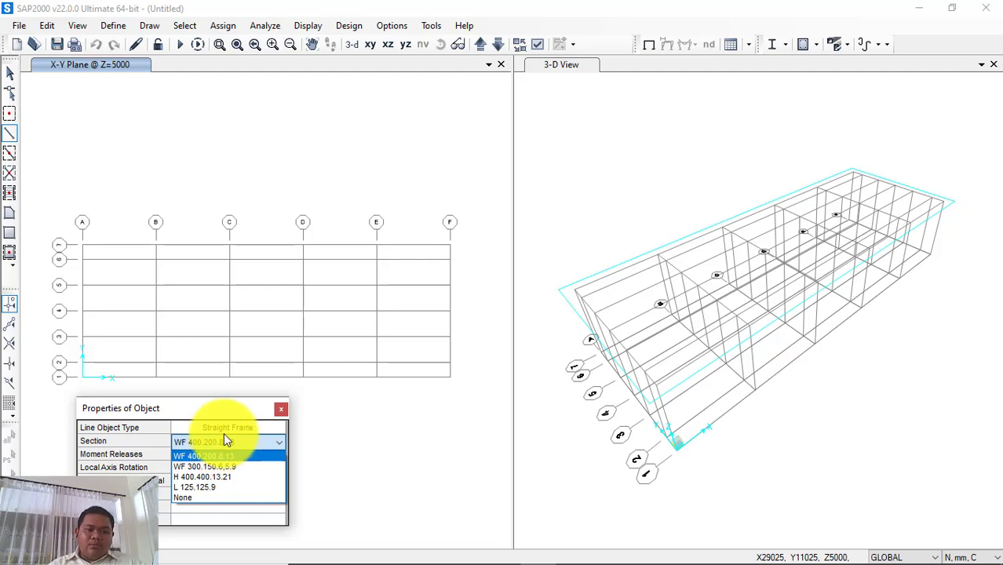
pyautogui.click(209, 477)
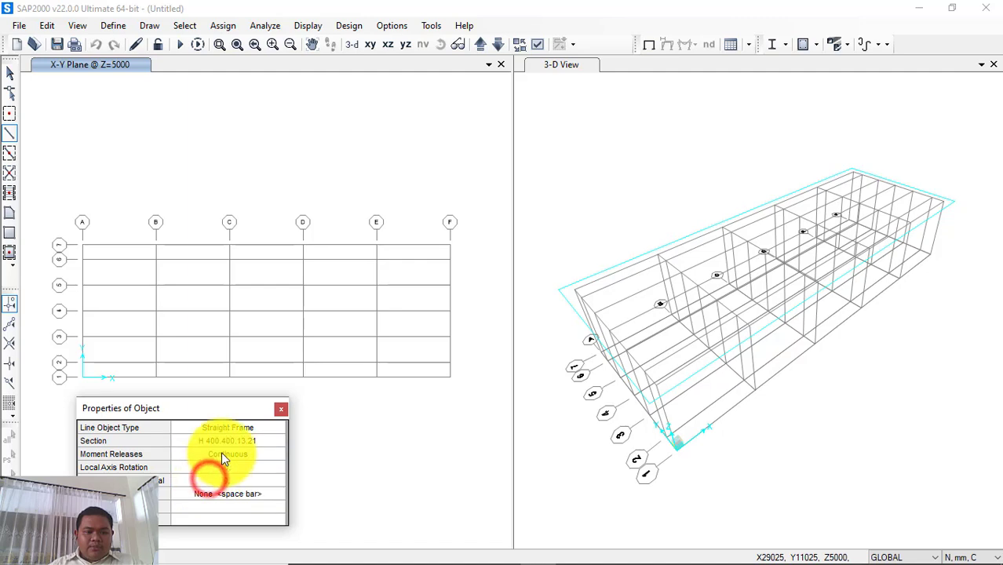
# - Set the moment releases of the frame members being drawn to Pinned
pyautogui.click(221, 455)
pyautogui.click(222, 454)
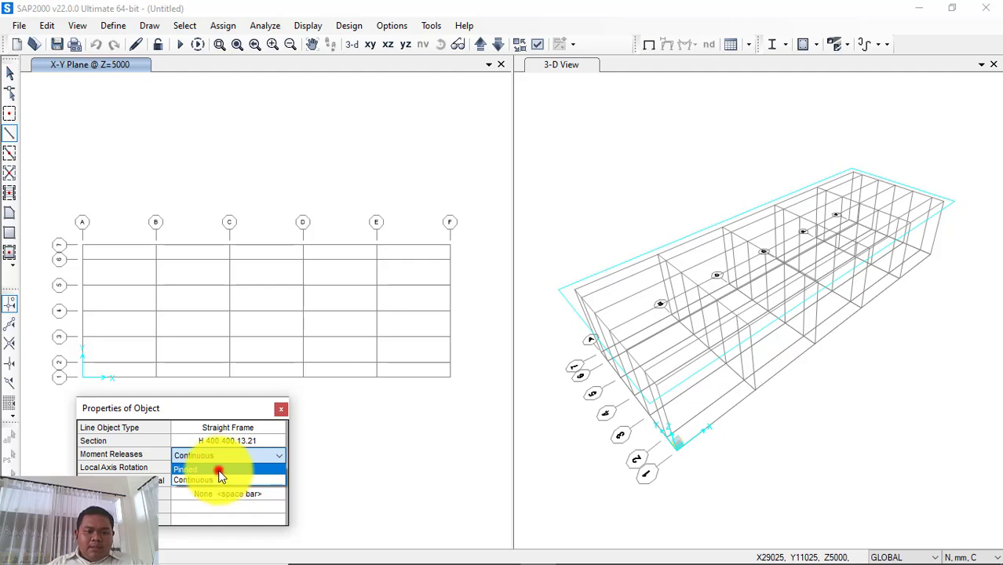
pyautogui.click(219, 470)
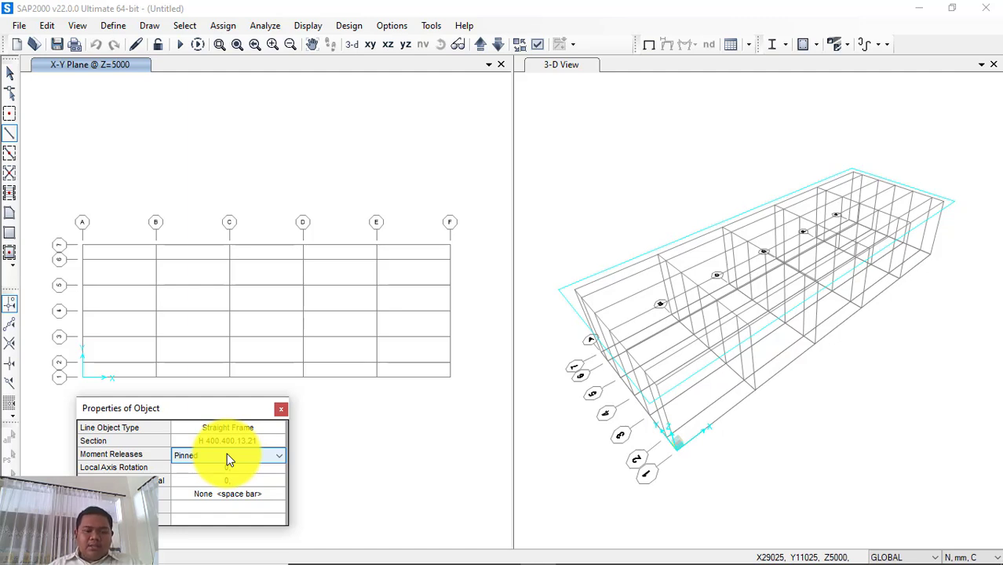
pyautogui.click(226, 454)
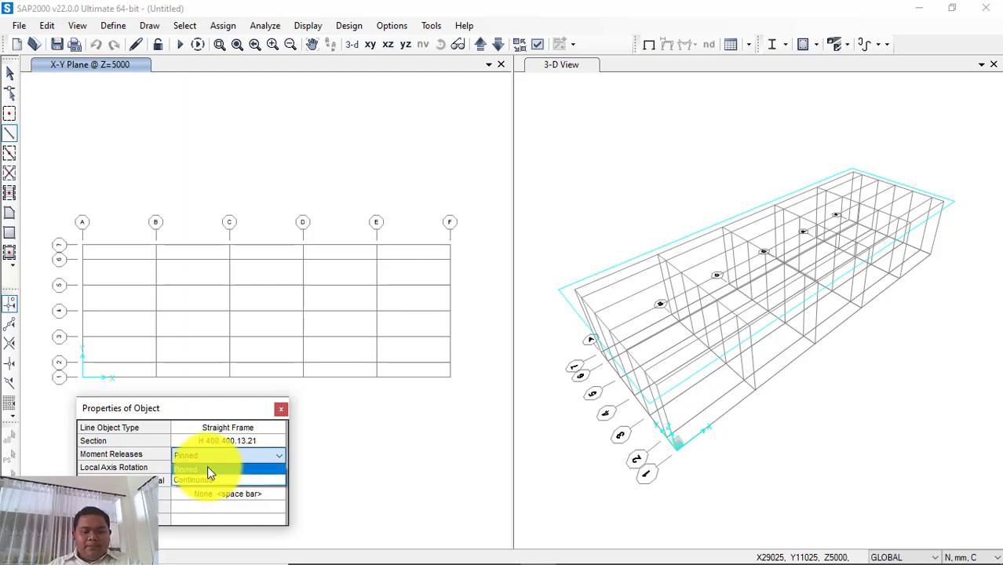
pyautogui.click(208, 470)
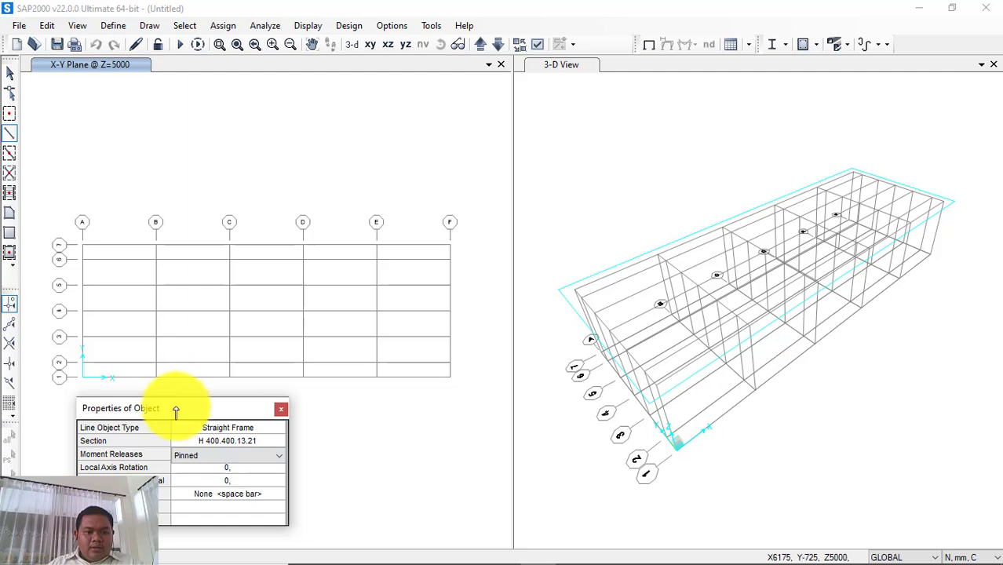
pyautogui.moveTo(176, 406); pyautogui.dragTo(172, 411)
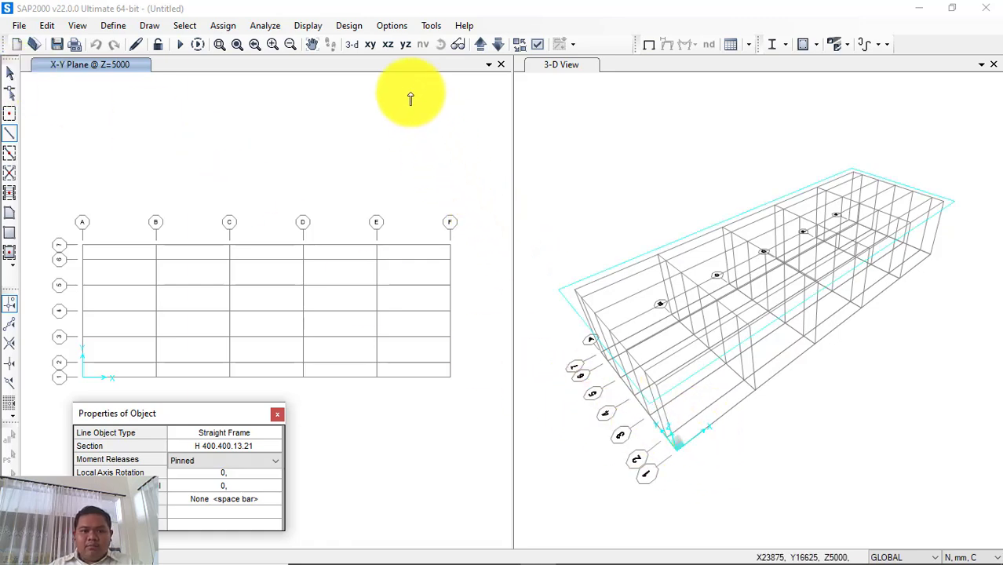
# - Leave frame drawing and switch the plan view to the X-Z plane at Y=0
pyautogui.click(371, 44)
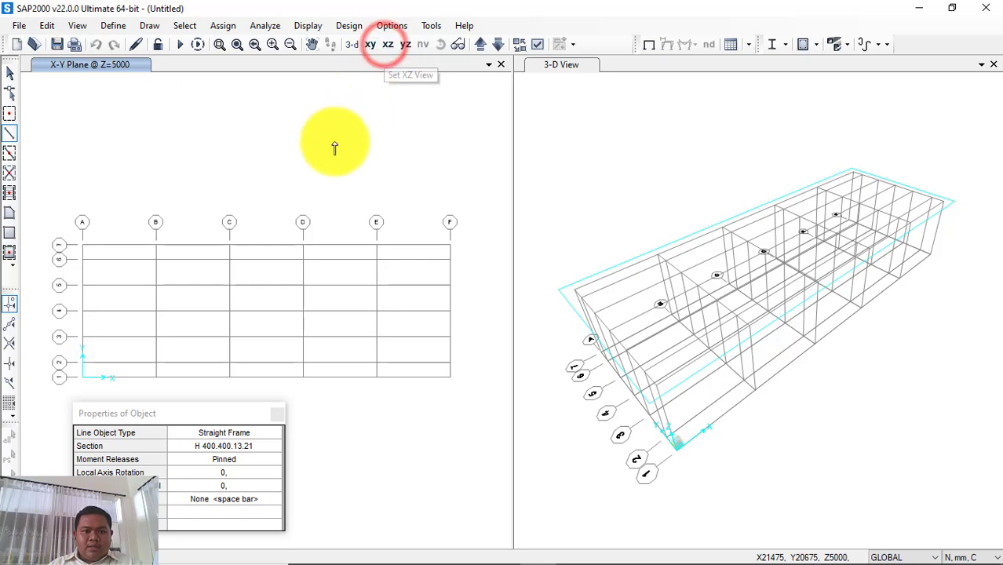
pyautogui.click(208, 139)
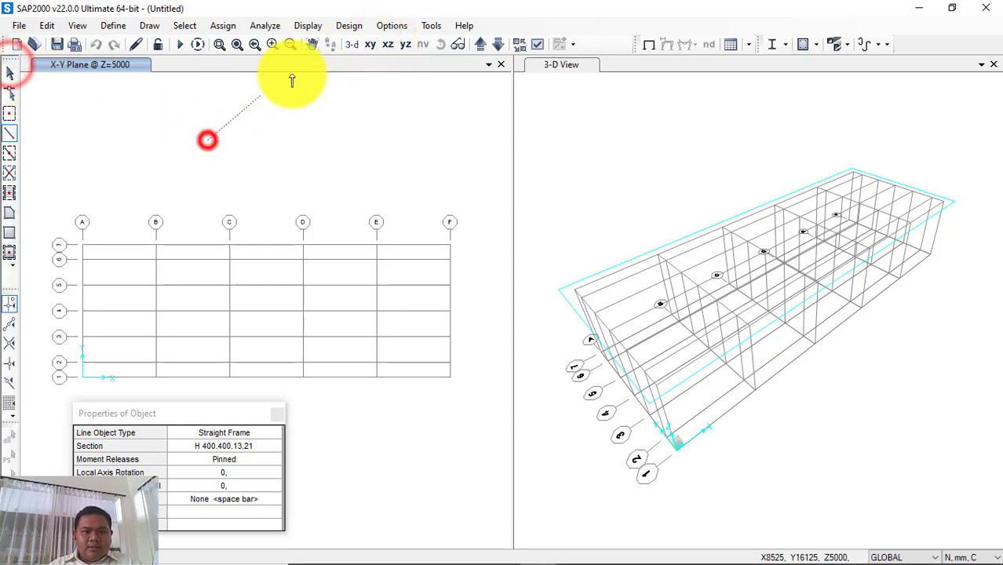
pyautogui.press('Escape')
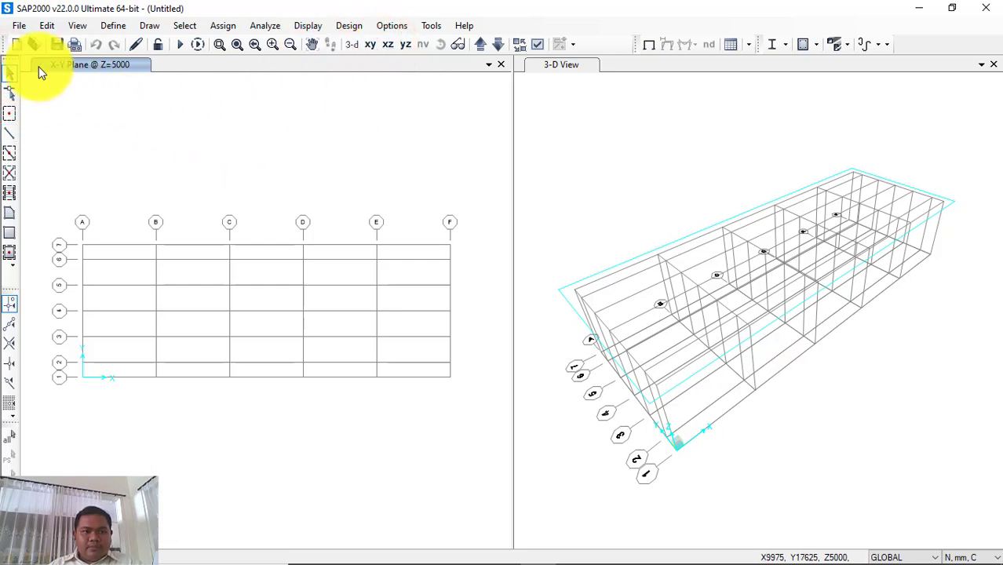
pyautogui.click(11, 75)
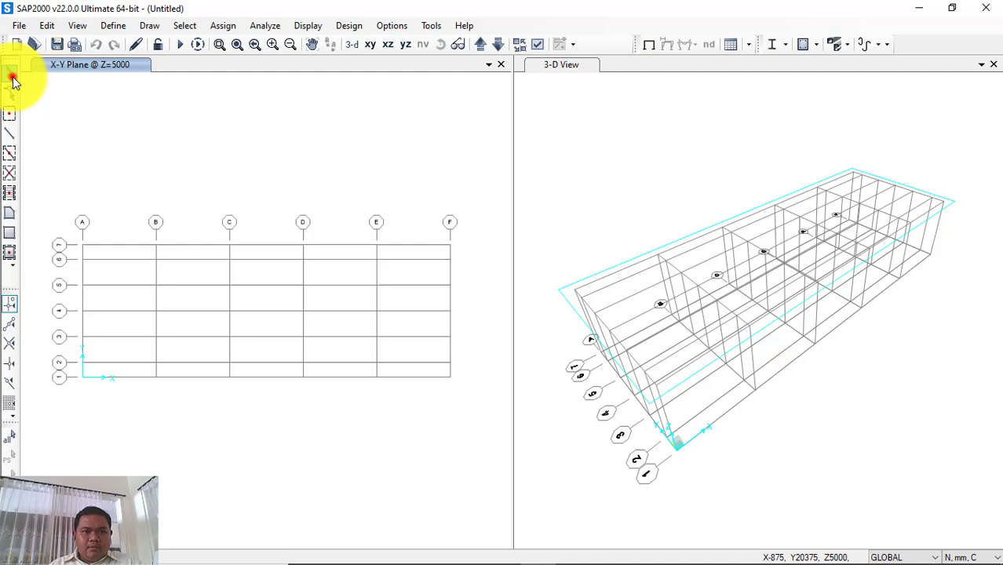
pyautogui.click(387, 45)
pyautogui.click(341, 146)
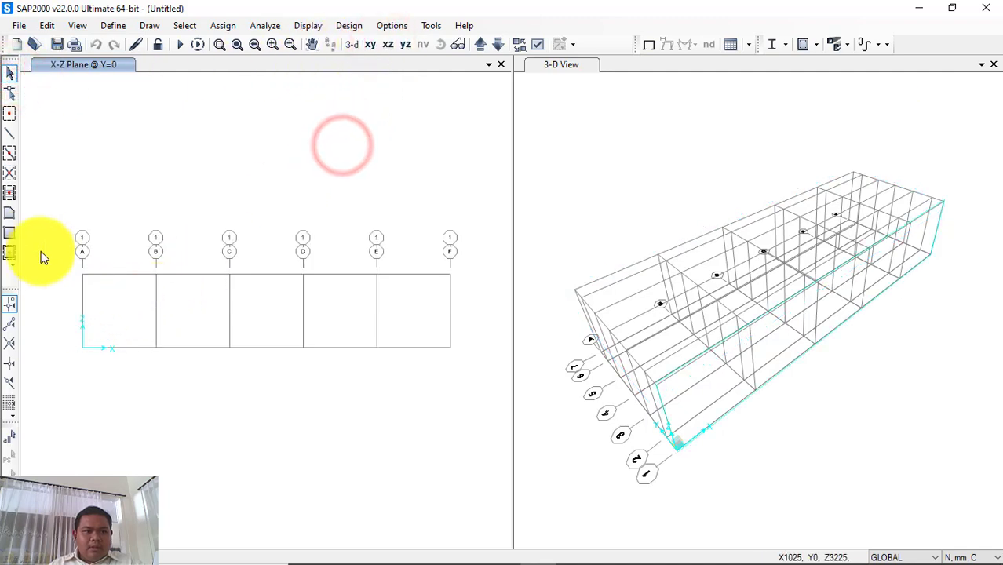
pyautogui.click(10, 133)
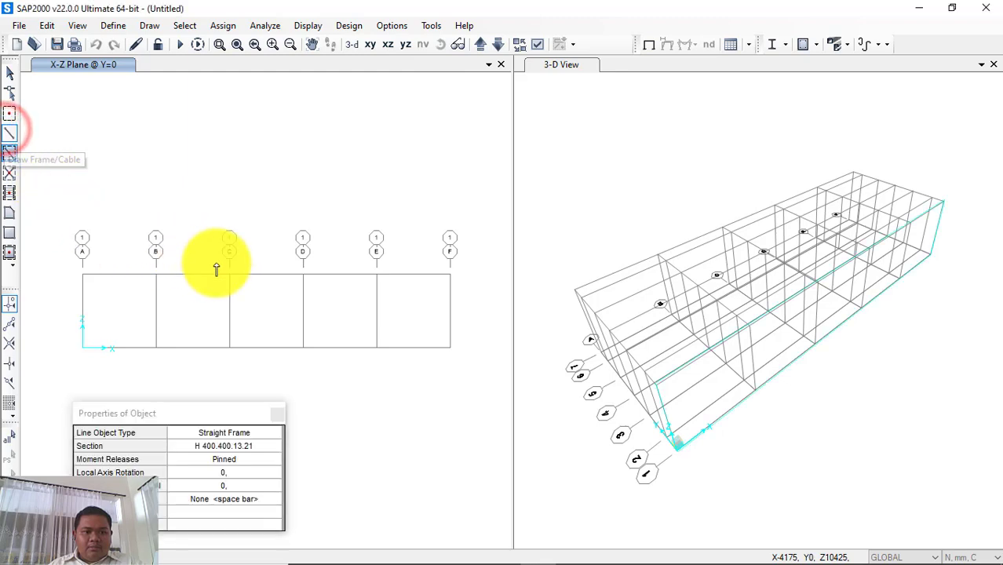
pyautogui.click(270, 446)
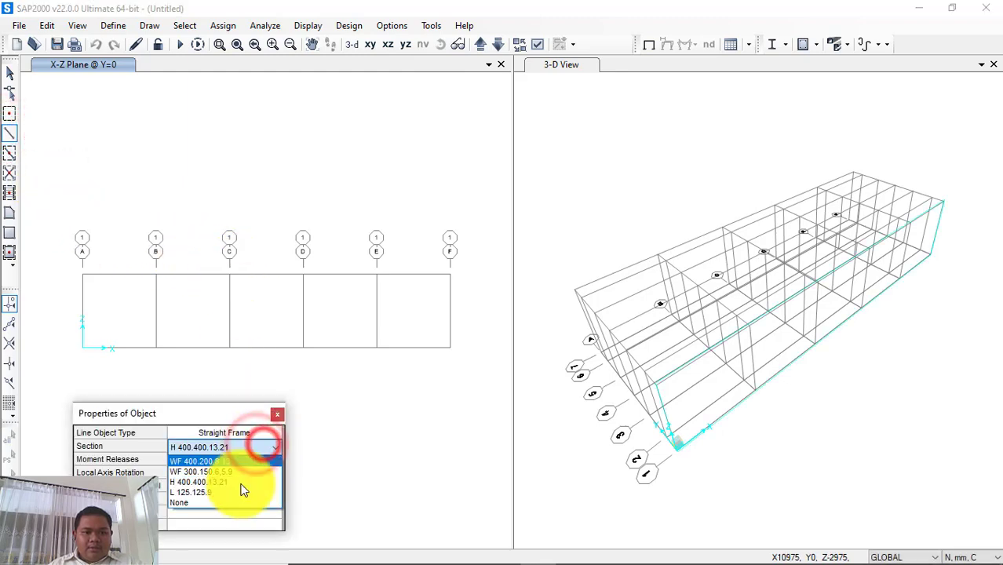
pyautogui.click(241, 484)
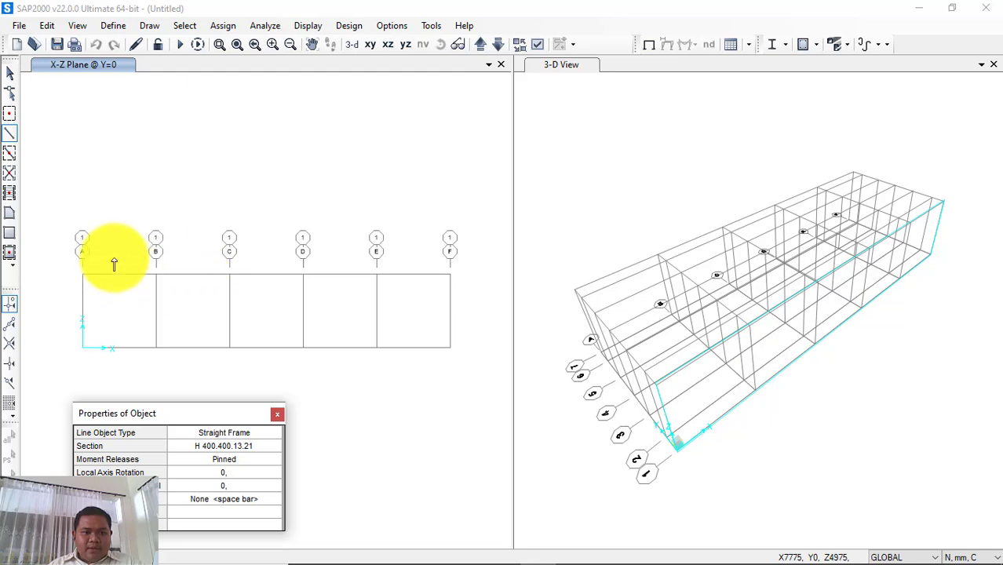
pyautogui.click(12, 74)
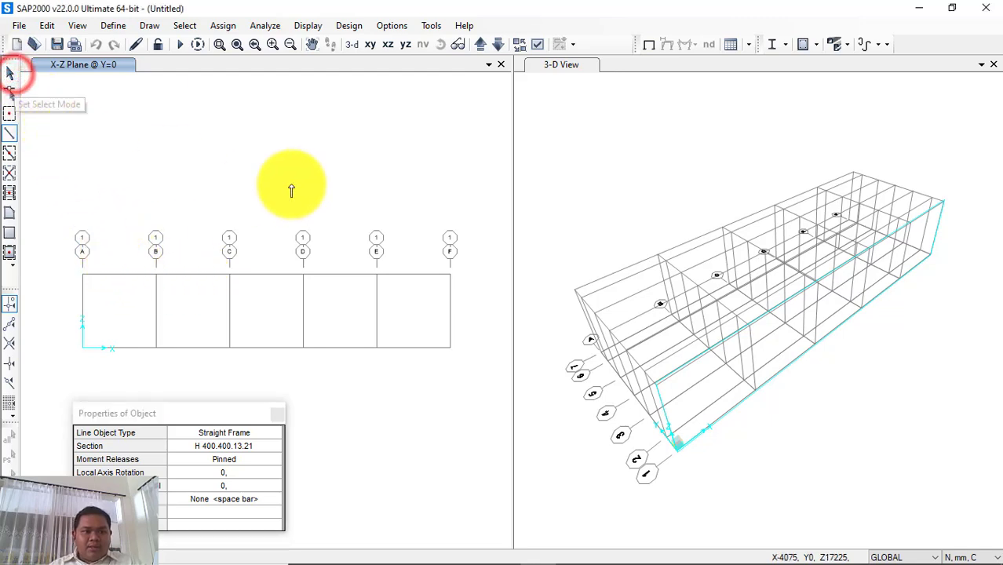
pyautogui.click(10, 73)
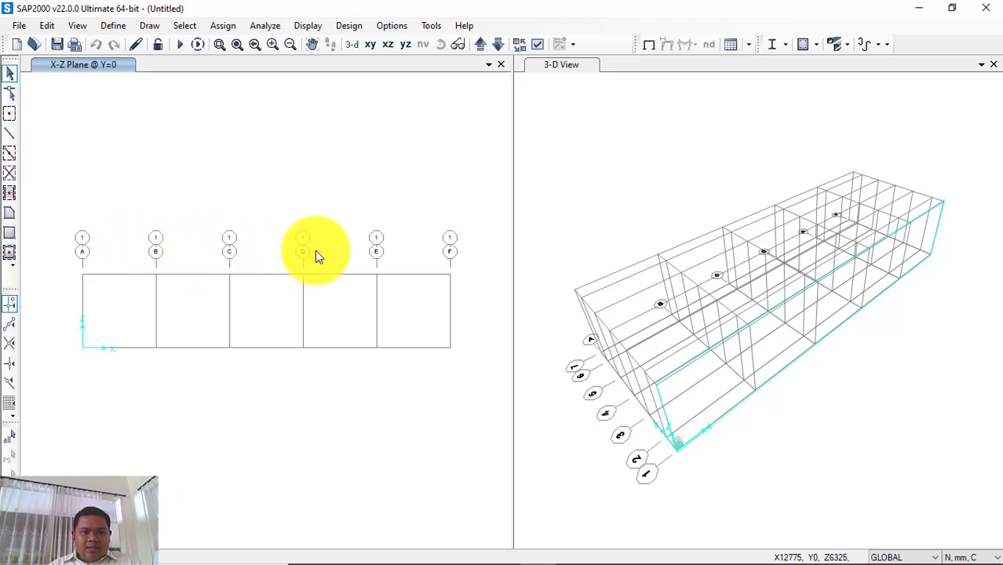
# - Open the GLOBAL grid system for modification and display its grids as spacing
pyautogui.rightClick(160, 172)
pyautogui.click(238, 176)
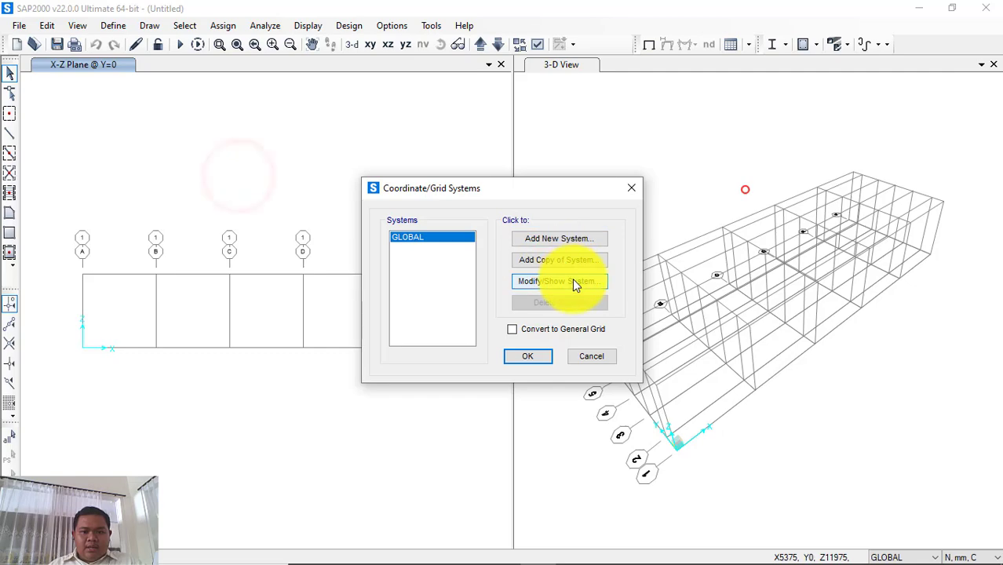
pyautogui.click(572, 279)
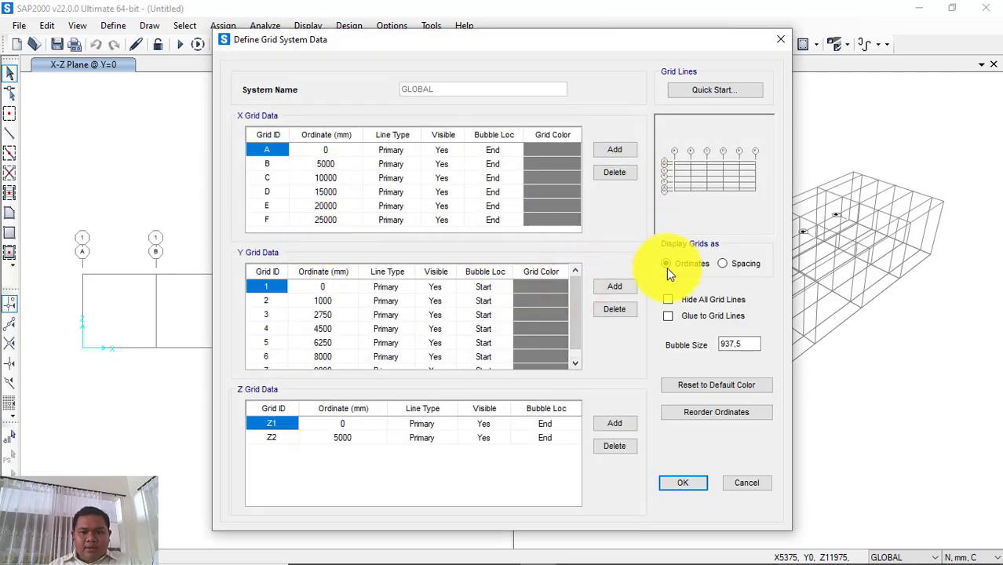
pyautogui.click(722, 264)
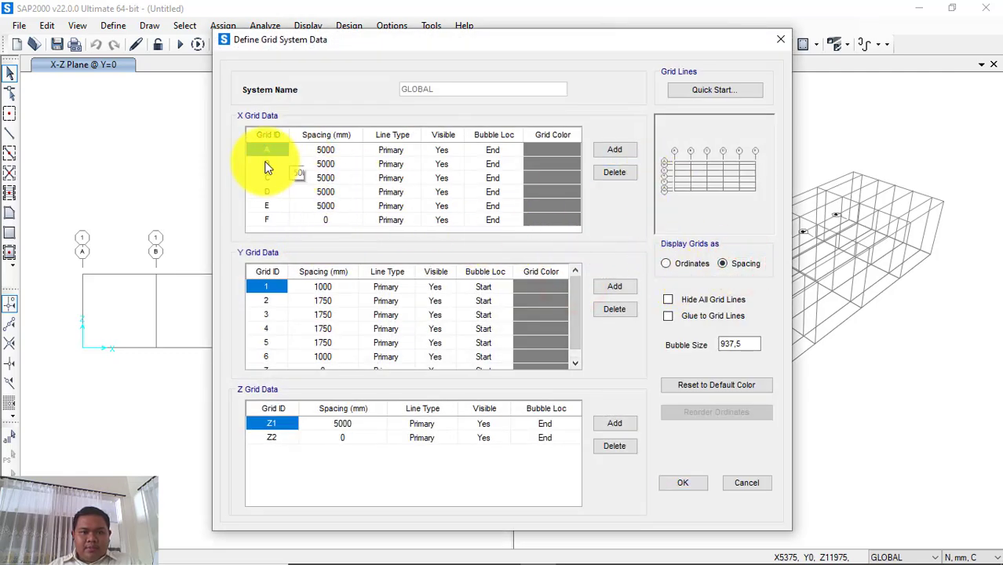
# - Add three more grid lines to the X grid data after grid F
pyautogui.rightClick(270, 162)
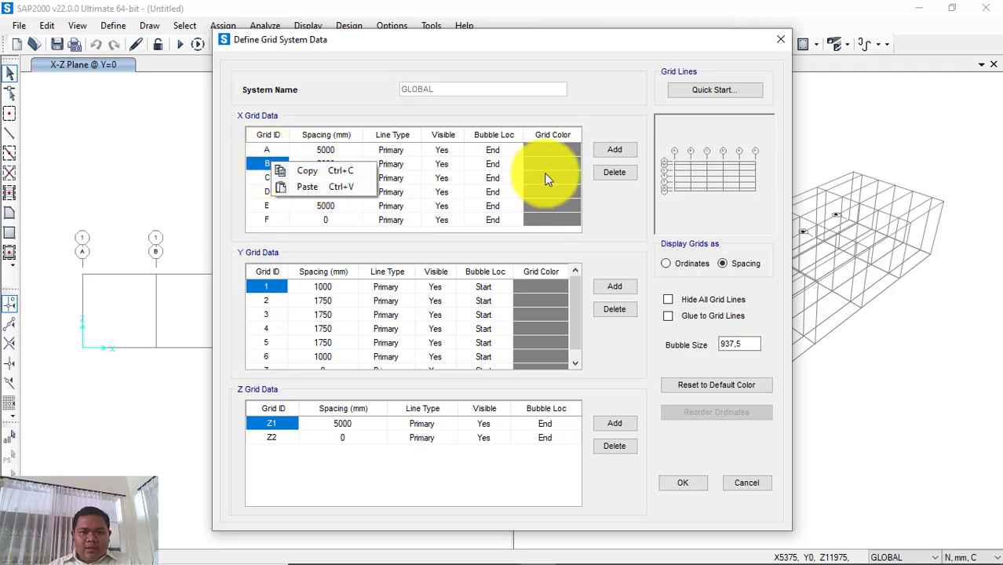
pyautogui.click(614, 149)
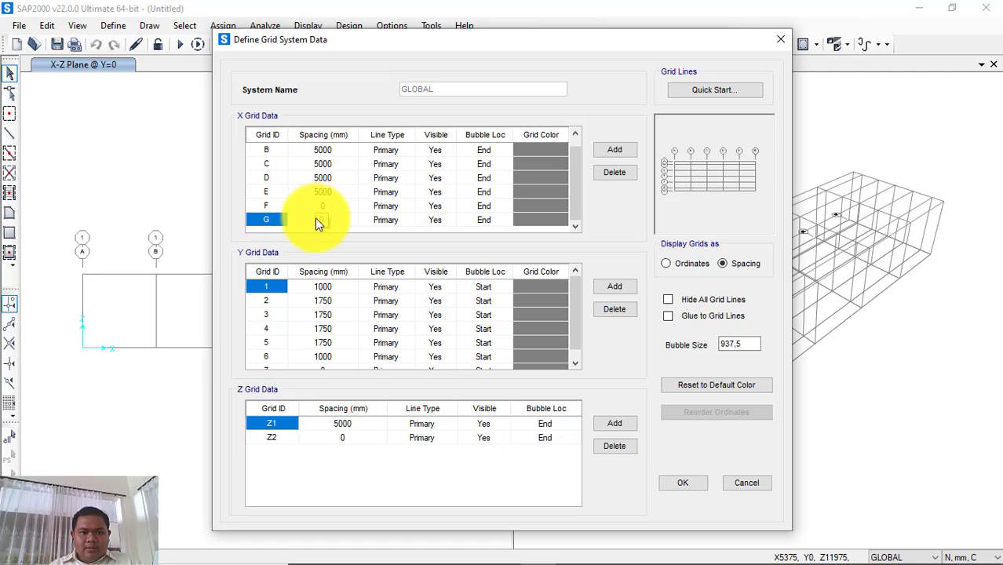
pyautogui.scroll(1, 316, 196)
pyautogui.click(614, 149)
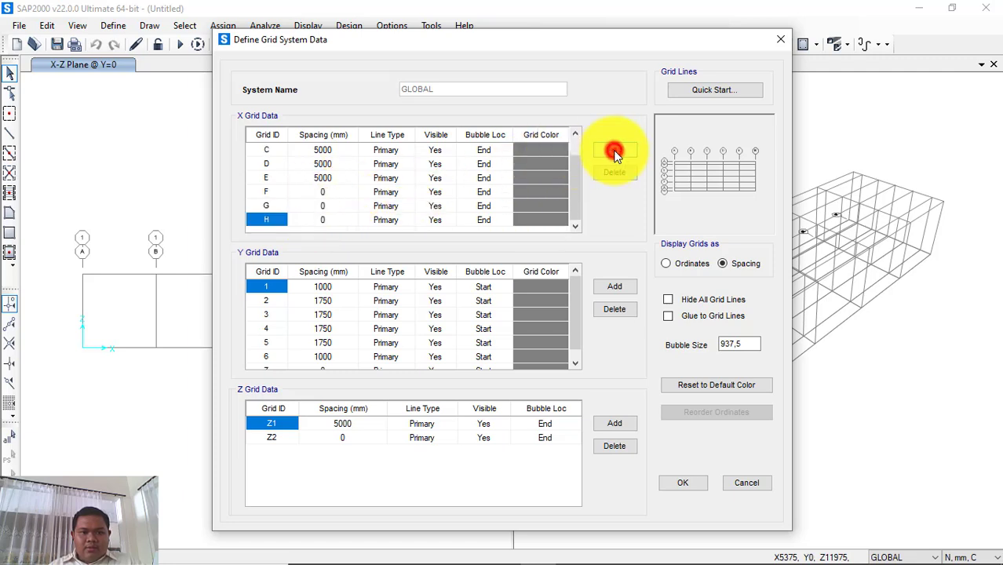
pyautogui.scroll(2, 370, 205)
# - Set the spacing of X grid lines A through E to 2500 mm
pyautogui.click(318, 154)
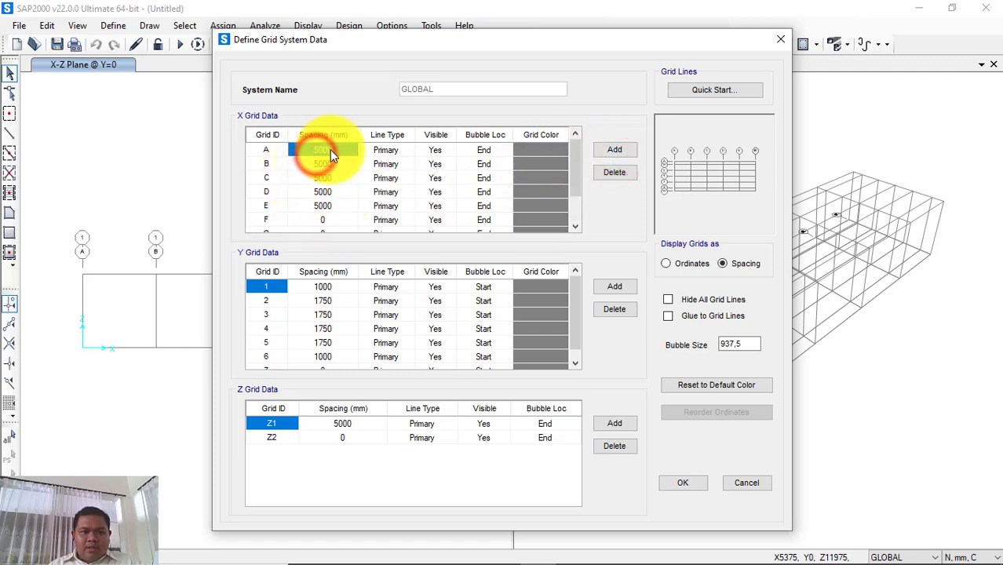
pyautogui.write('2')
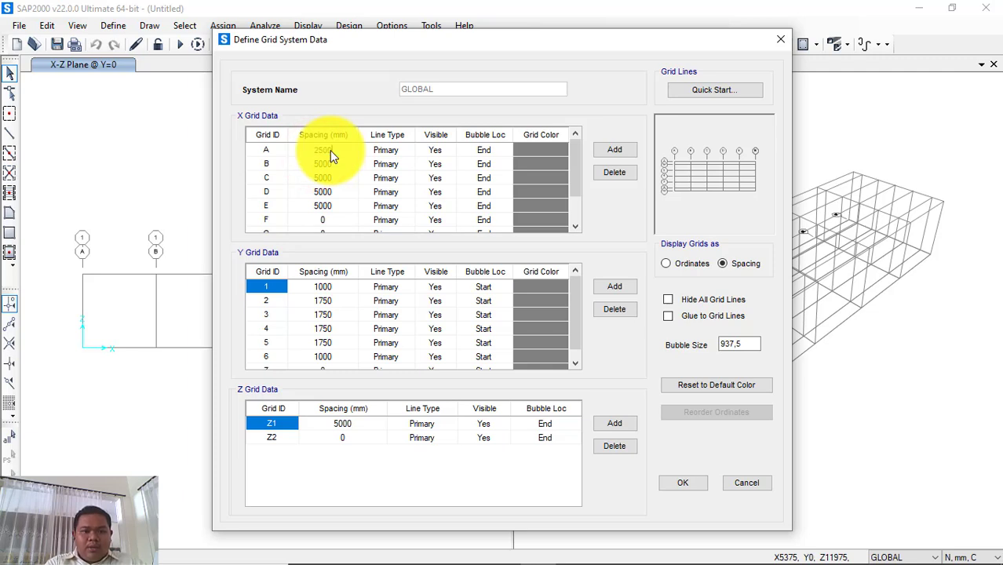
pyautogui.press('Return')
pyautogui.click(329, 150)
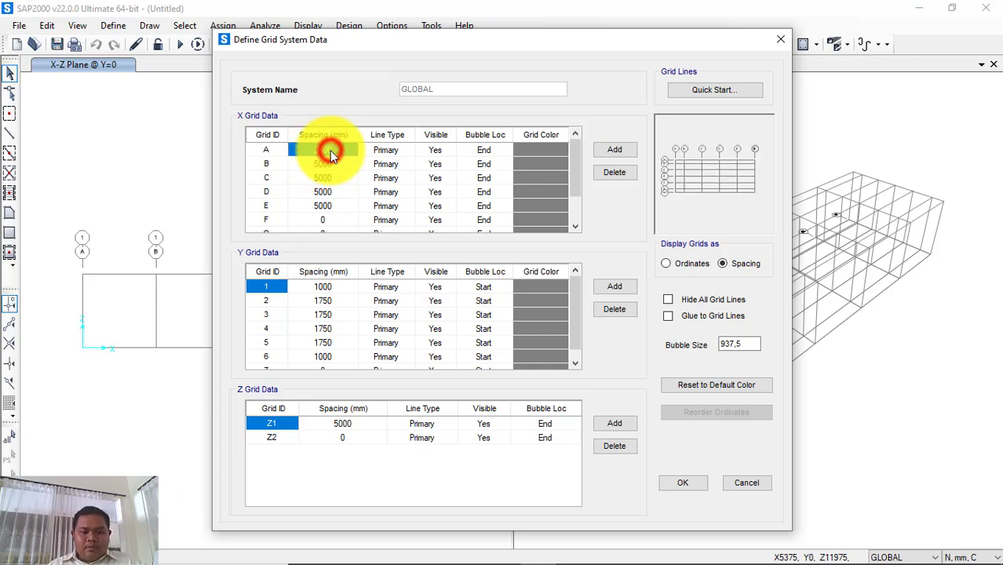
pyautogui.moveTo(331, 164); pyautogui.dragTo(330, 203)
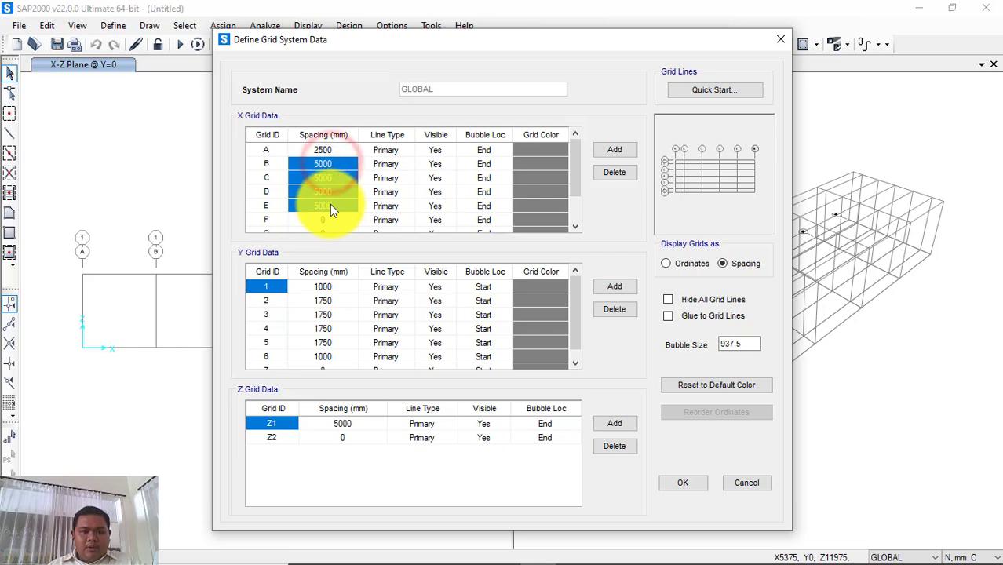
pyautogui.hotkey('ctrl', 'v')
pyautogui.click(331, 163)
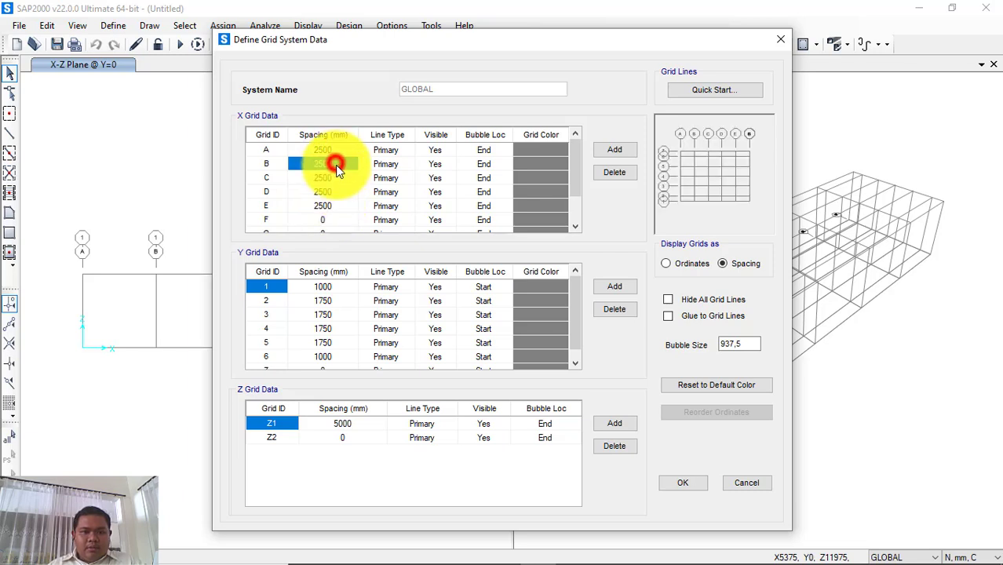
# - Set the spacing of X grid lines F, G and H to 2500 mm
pyautogui.click(336, 193)
pyautogui.scroll(-3, 336, 193)
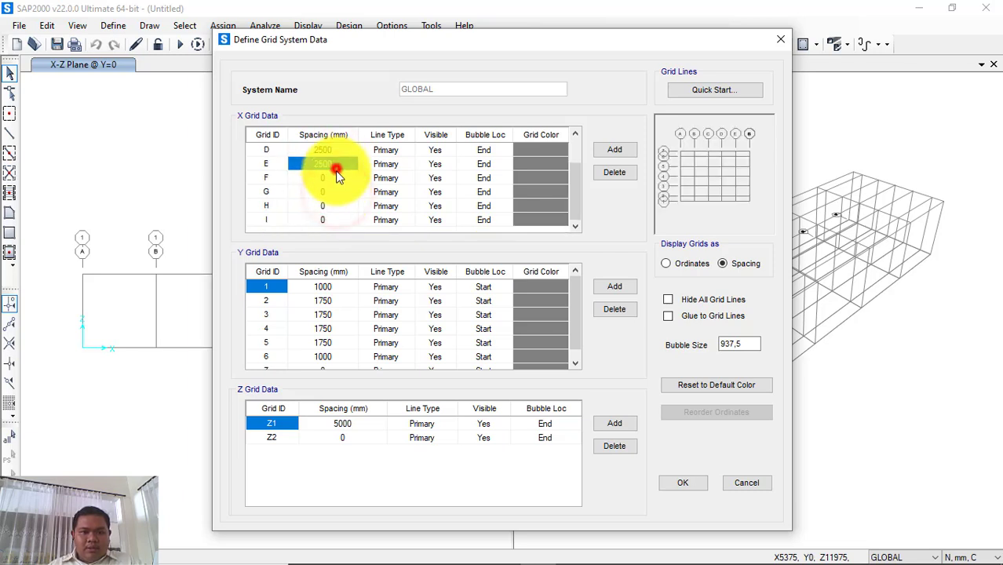
pyautogui.click(335, 178)
pyautogui.write('2500')
pyautogui.click(336, 192)
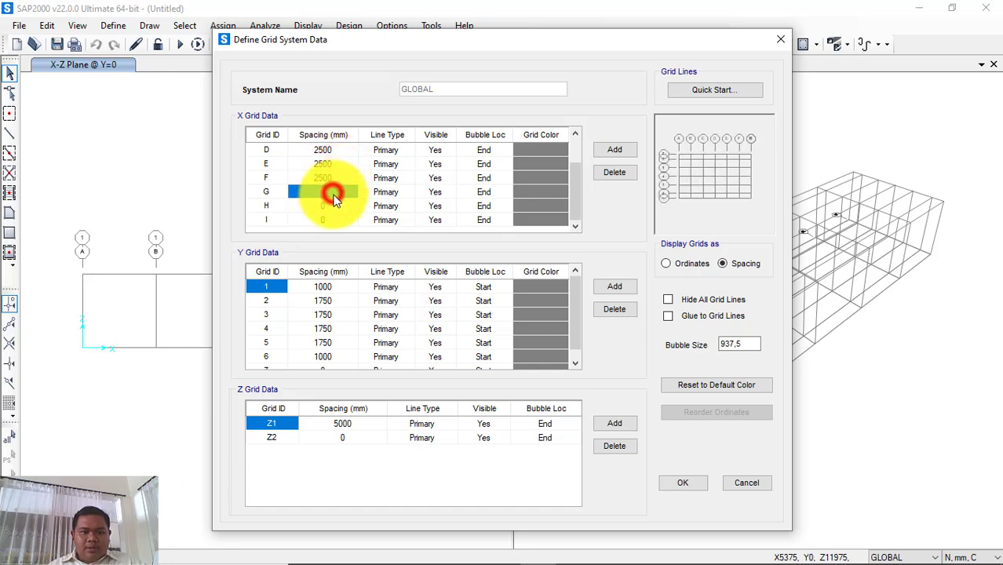
pyautogui.write('2500')
pyautogui.click(332, 205)
pyautogui.hotkey('ctrl', 'v')
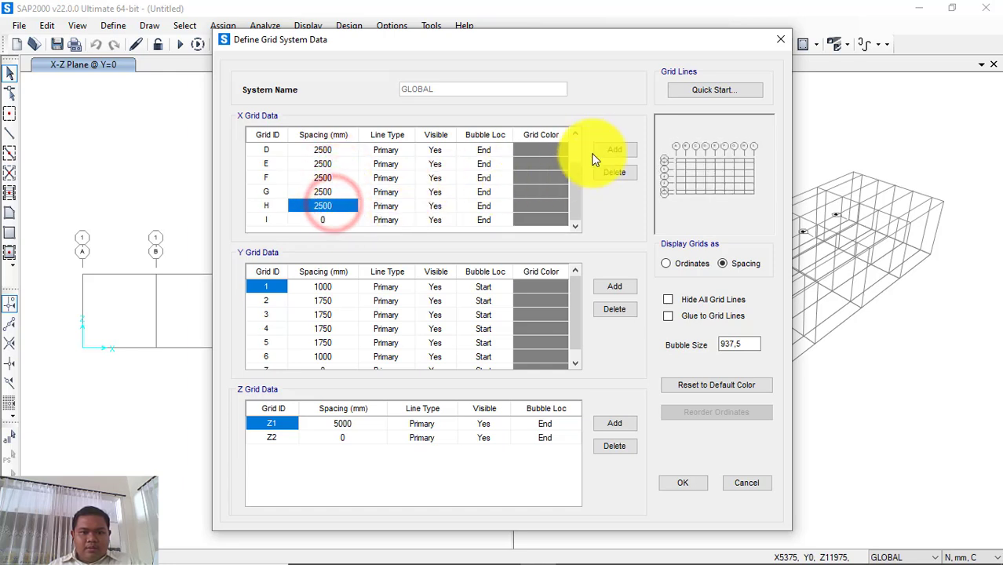
# - Add two further grid lines to the X grid data after grid I
pyautogui.click(615, 149)
pyautogui.click(614, 149)
pyautogui.scroll(3, 338, 184)
# - Set the spacing of X grid lines I and J to 2500 mm and apply the modified GLOBAL grid system
pyautogui.click(327, 161)
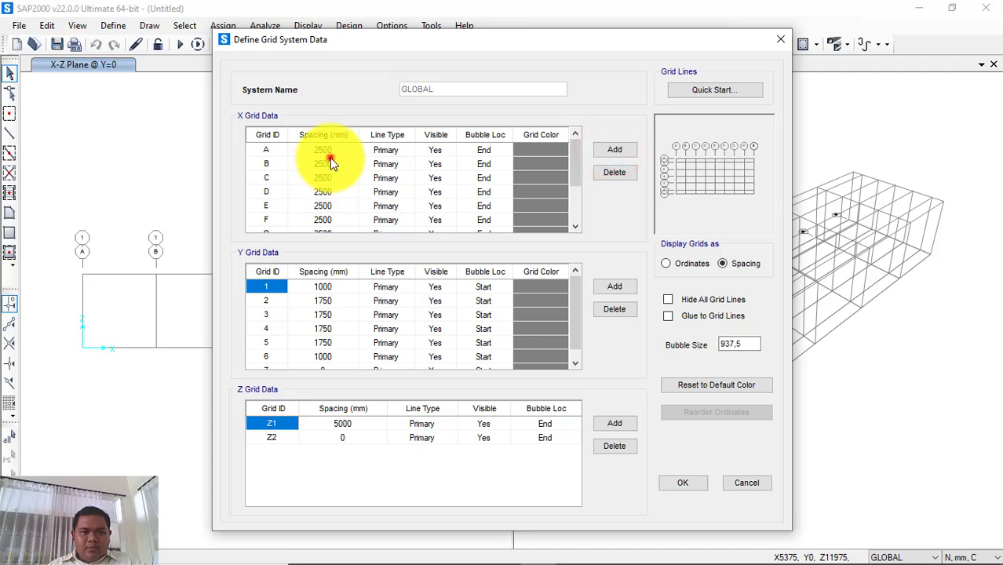
pyautogui.click(333, 193)
pyautogui.scroll(-1, 332, 196)
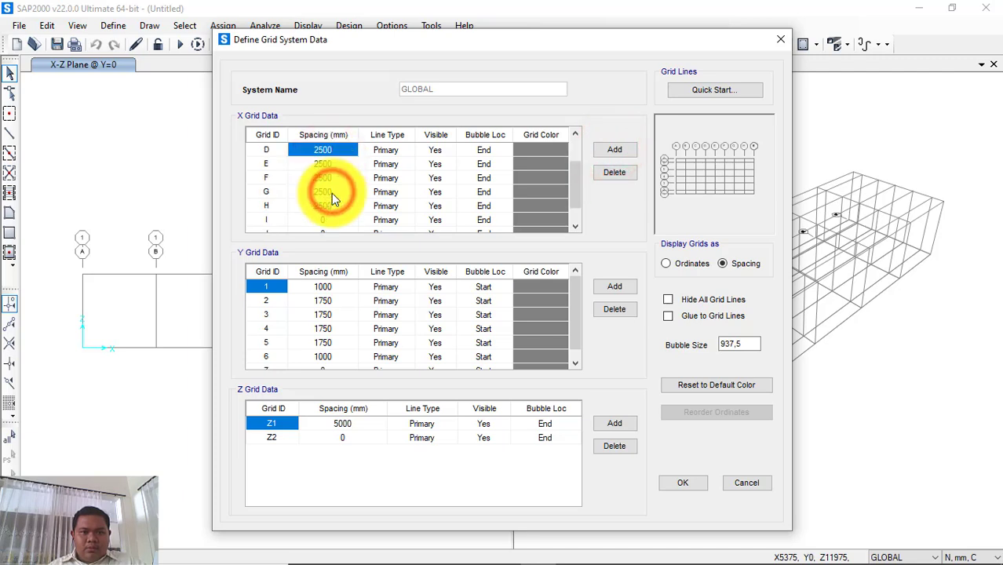
pyautogui.click(330, 180)
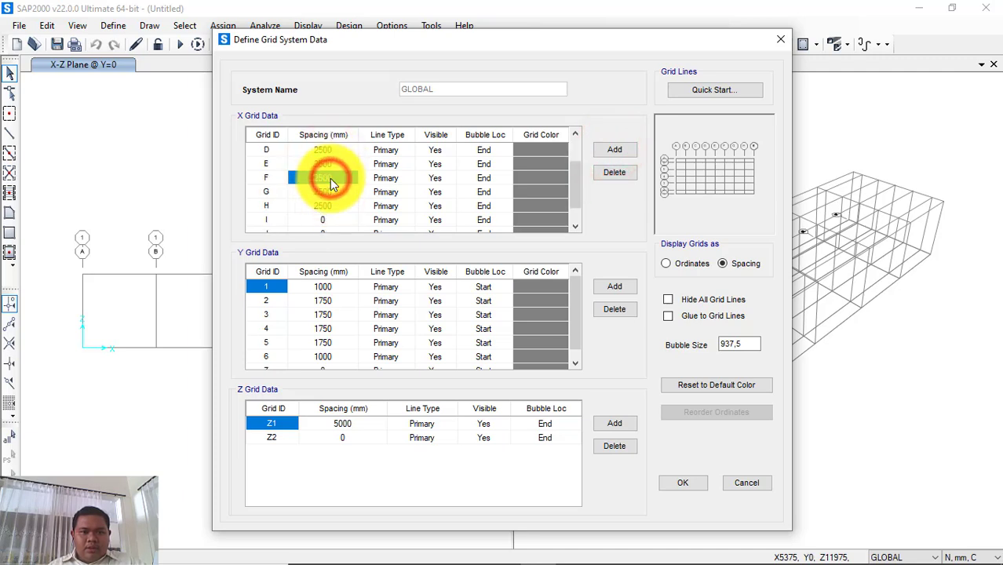
pyautogui.scroll(-2, 332, 182)
pyautogui.click(331, 182)
pyautogui.moveTo(331, 191); pyautogui.dragTo(336, 208)
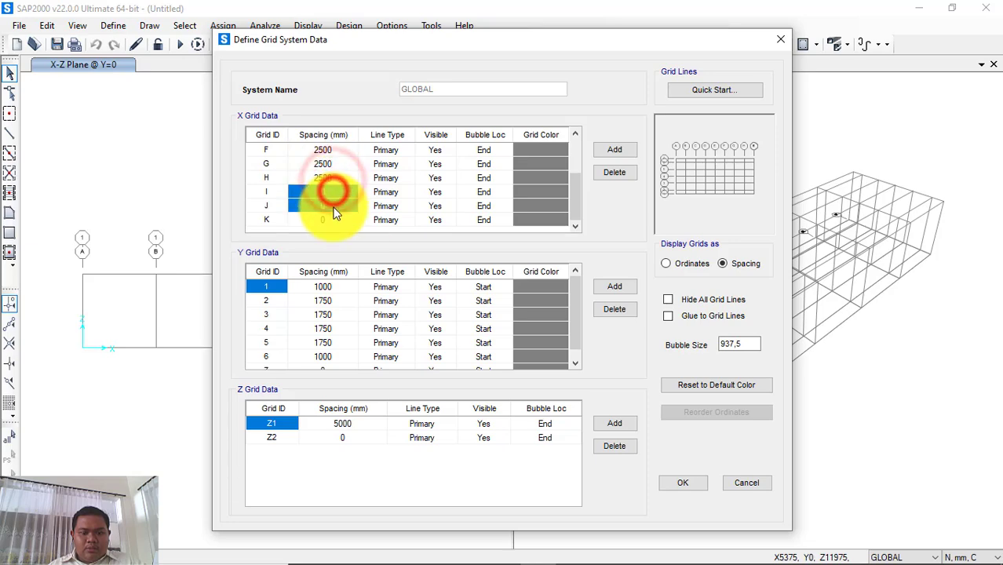
pyautogui.write('2500 2500')
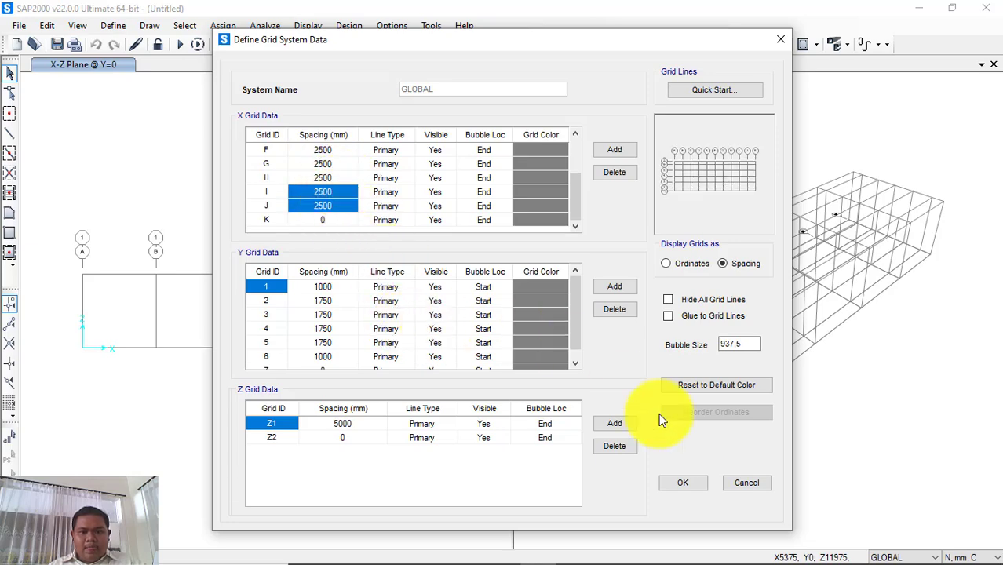
pyautogui.click(684, 483)
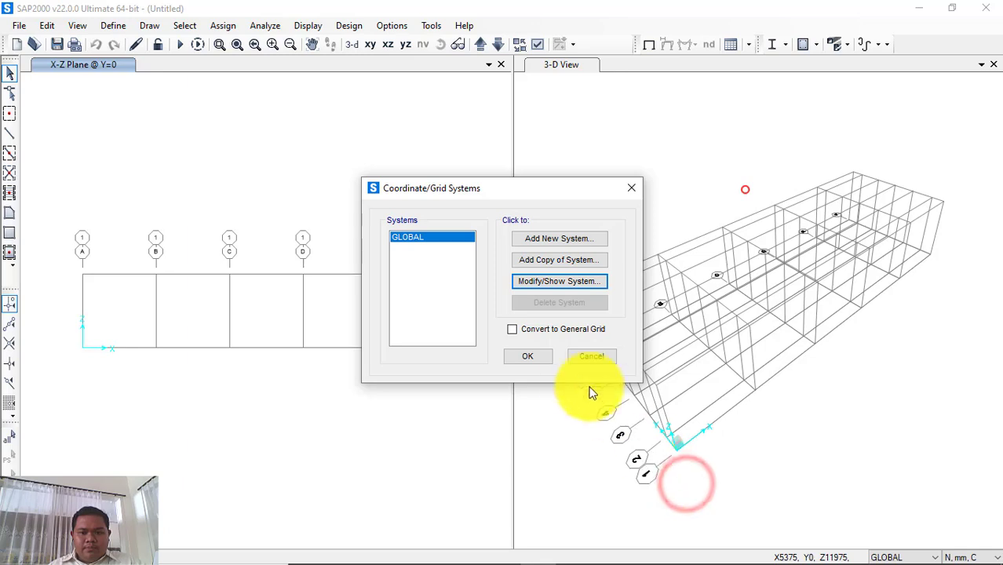
pyautogui.click(532, 358)
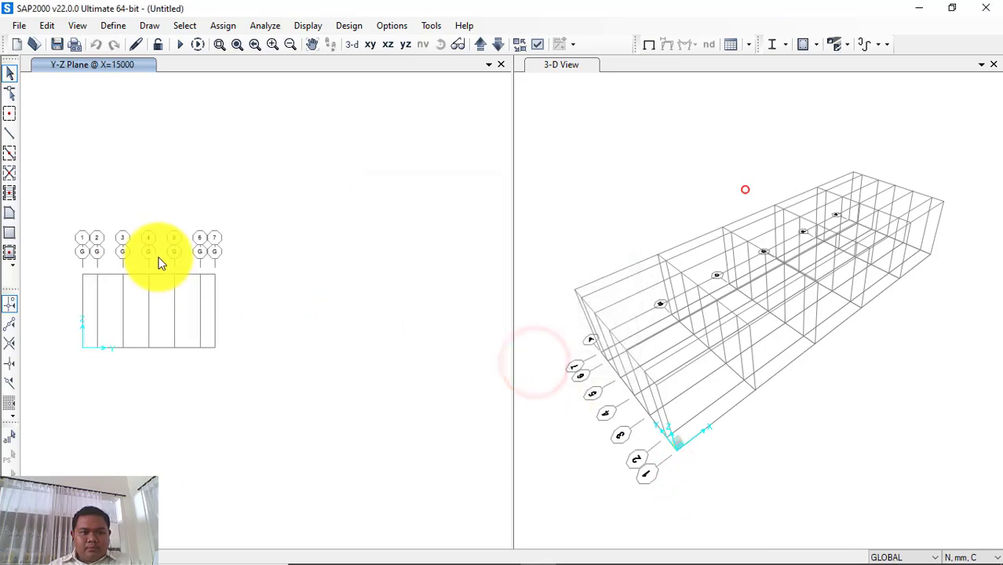
# - Switch the elevation view from the Y-Z plane to the X-Z plane at Y=0
pyautogui.click(108, 276)
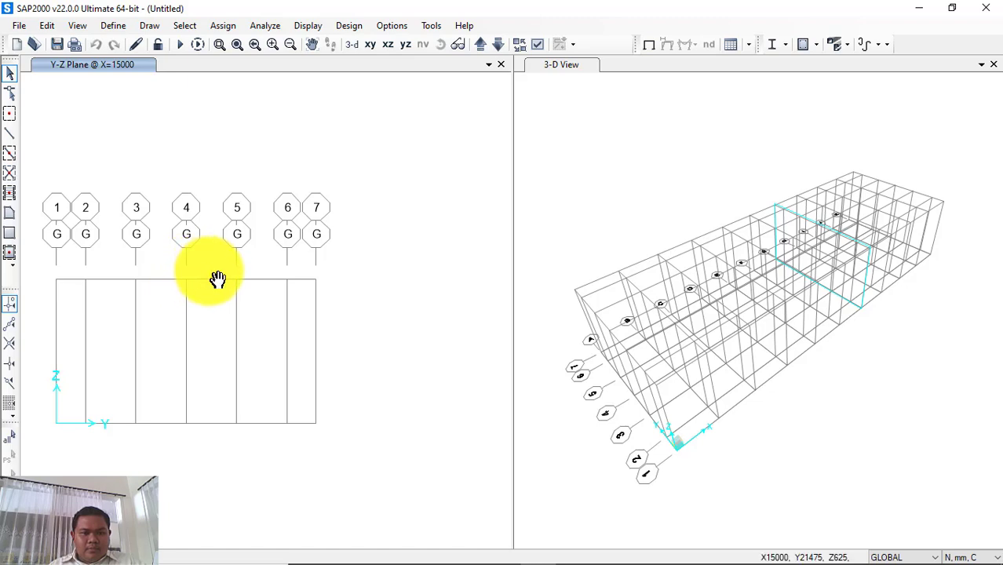
pyautogui.click(271, 153)
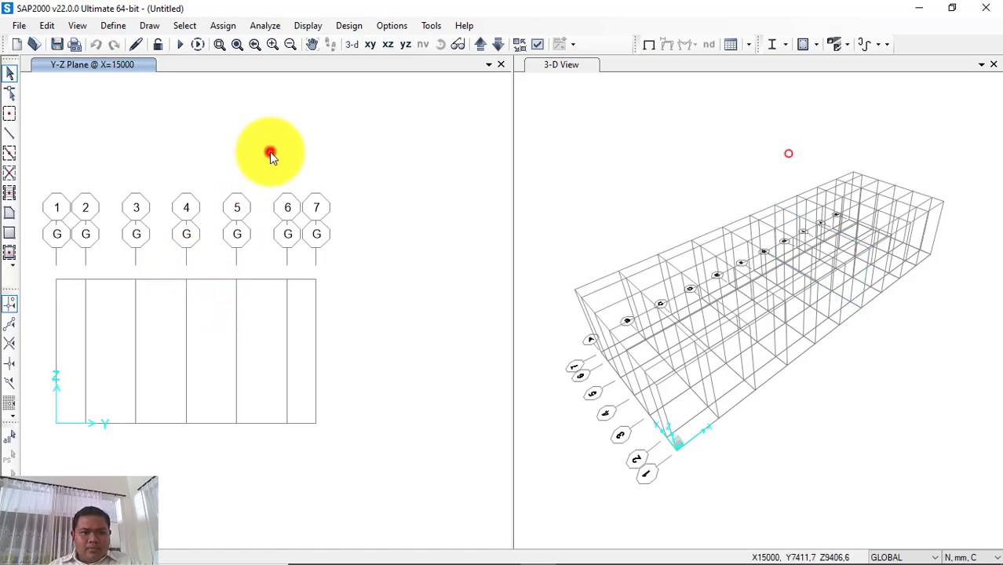
pyautogui.click(404, 111)
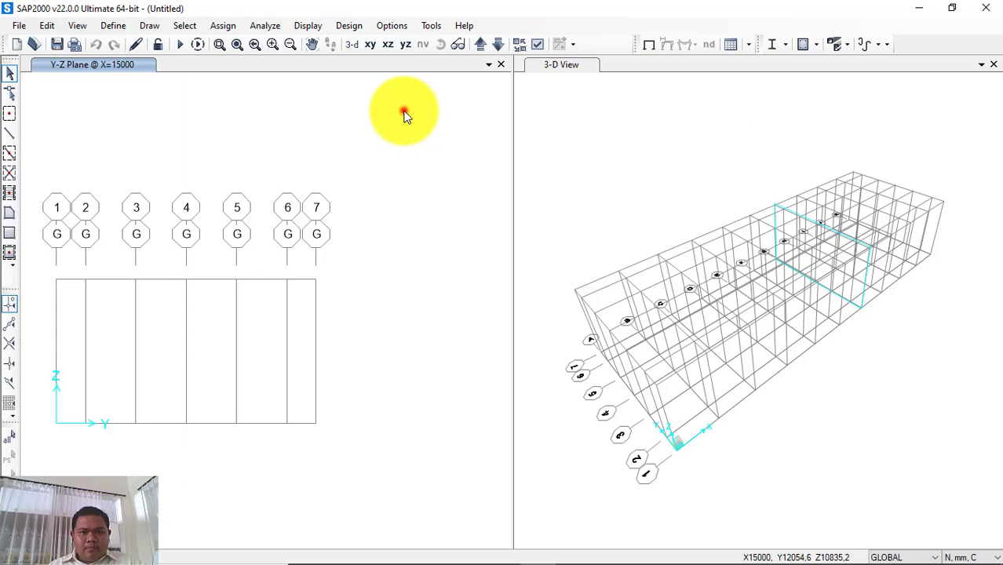
pyautogui.click(386, 47)
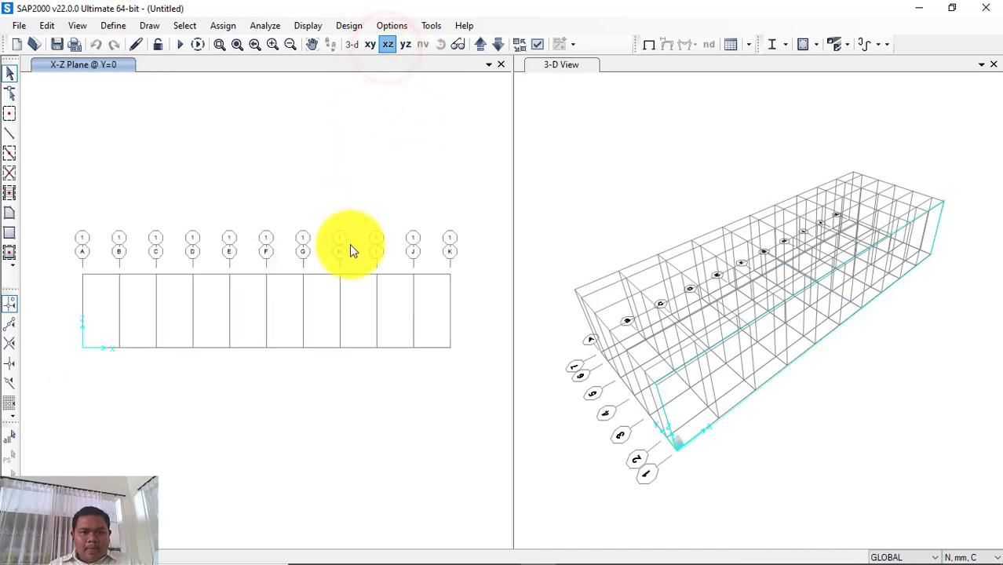
pyautogui.click(267, 176)
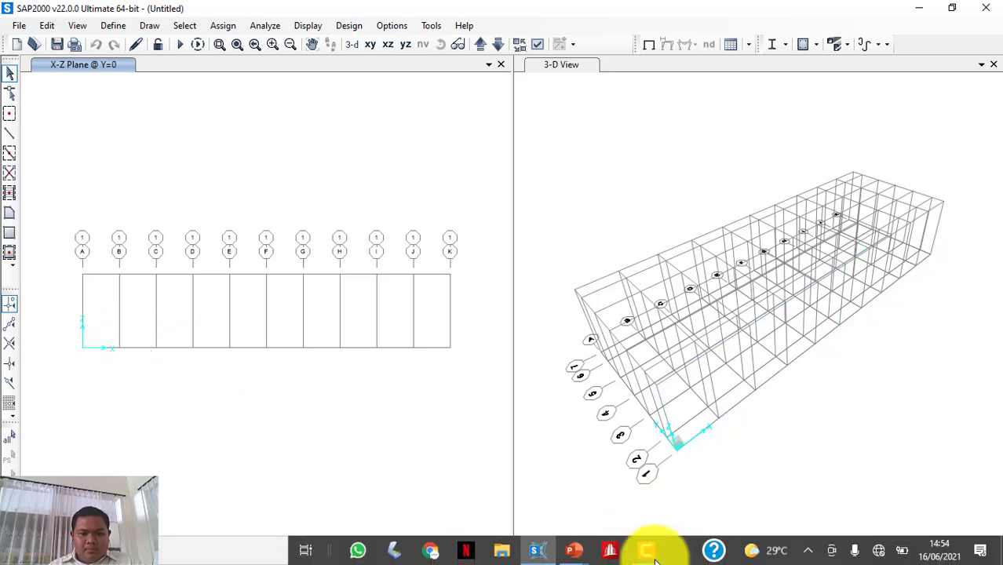
pyautogui.click(656, 554)
pyautogui.click(935, 523)
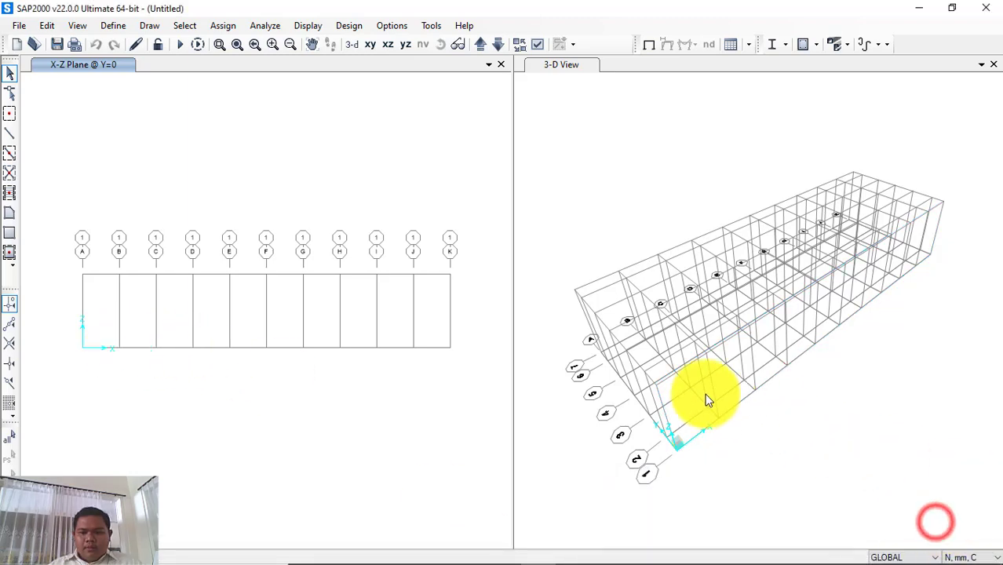
# - Draw a continuous zigzag of pinned H 400.400.13.21 straight frames from grid A to grid K, starting at Z=0 and alternating with Z=5000 at each grid line
pyautogui.click(11, 135)
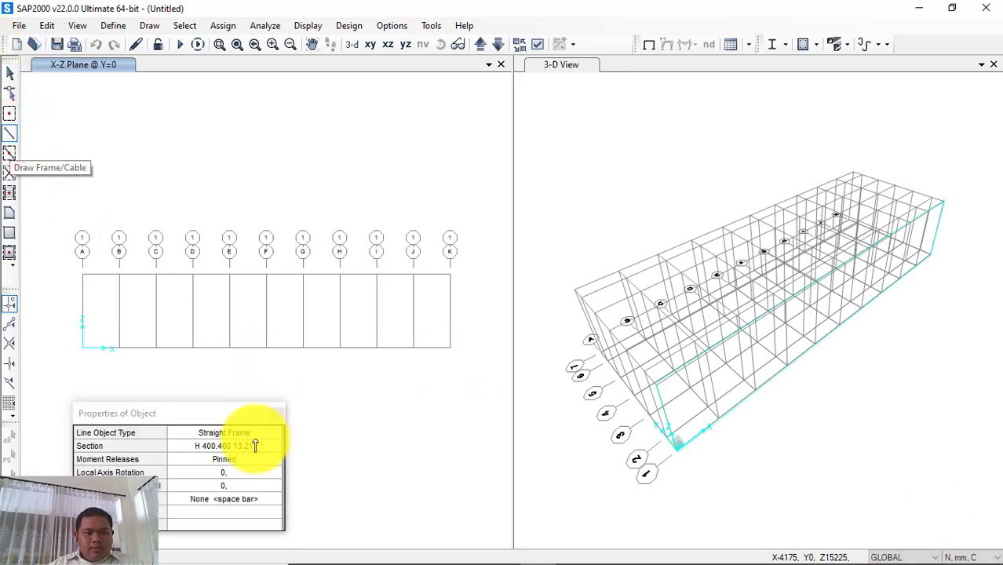
pyautogui.click(248, 444)
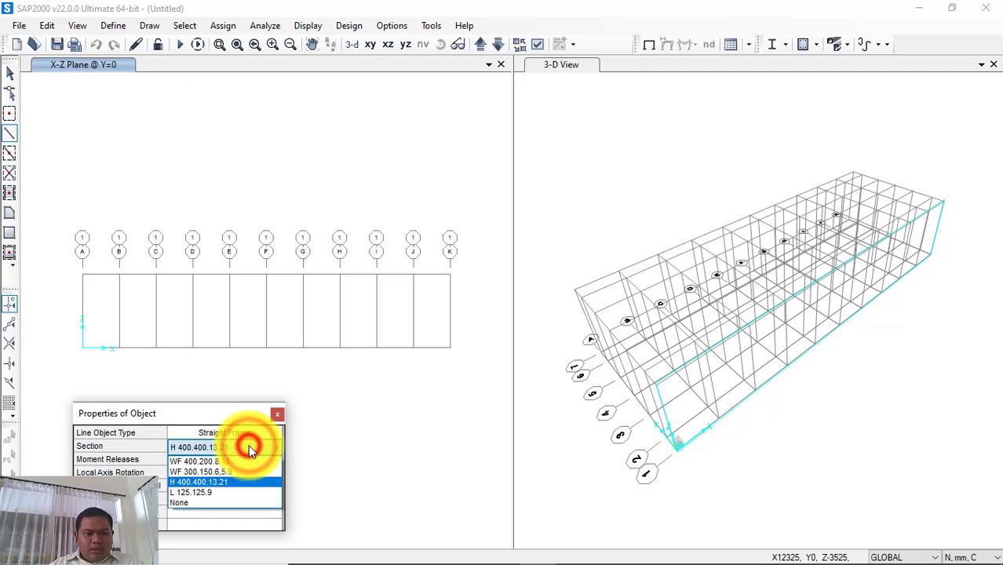
pyautogui.click(82, 348)
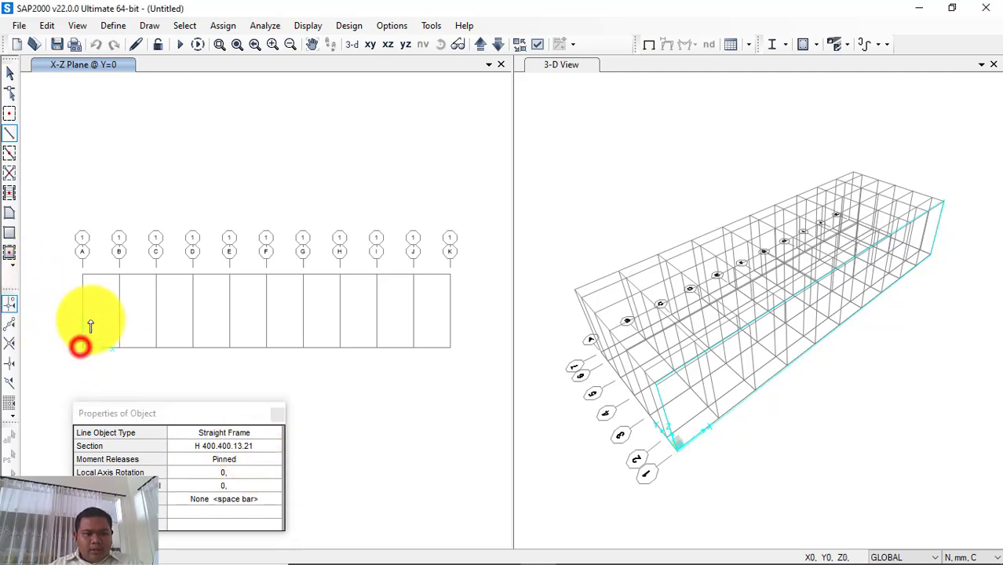
pyautogui.click(119, 276)
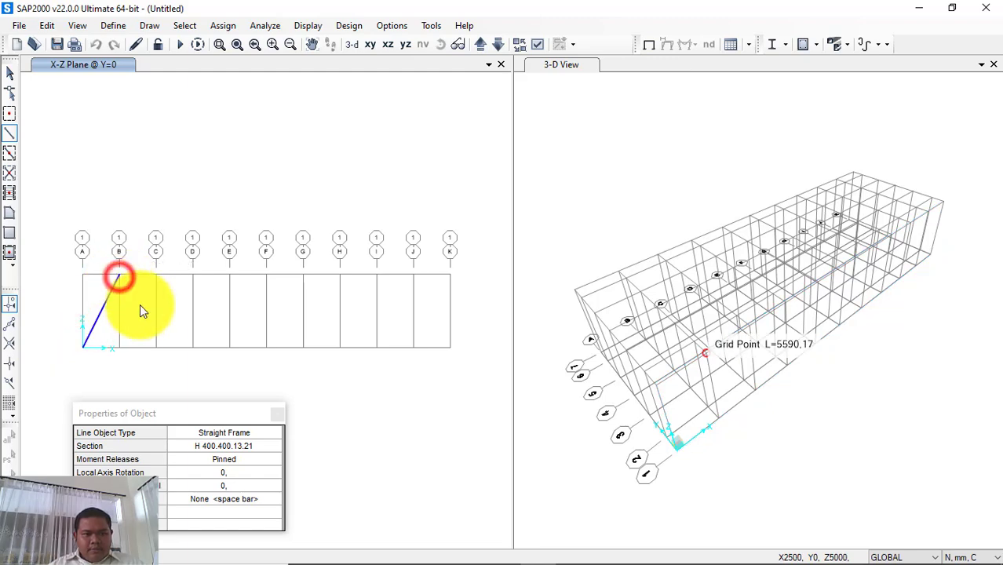
pyautogui.click(156, 346)
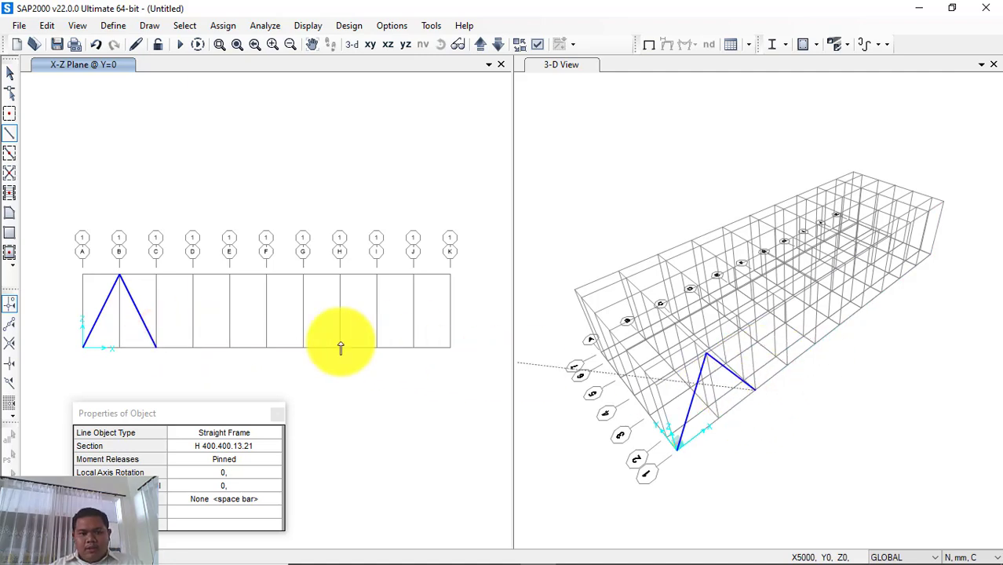
pyautogui.click(192, 274)
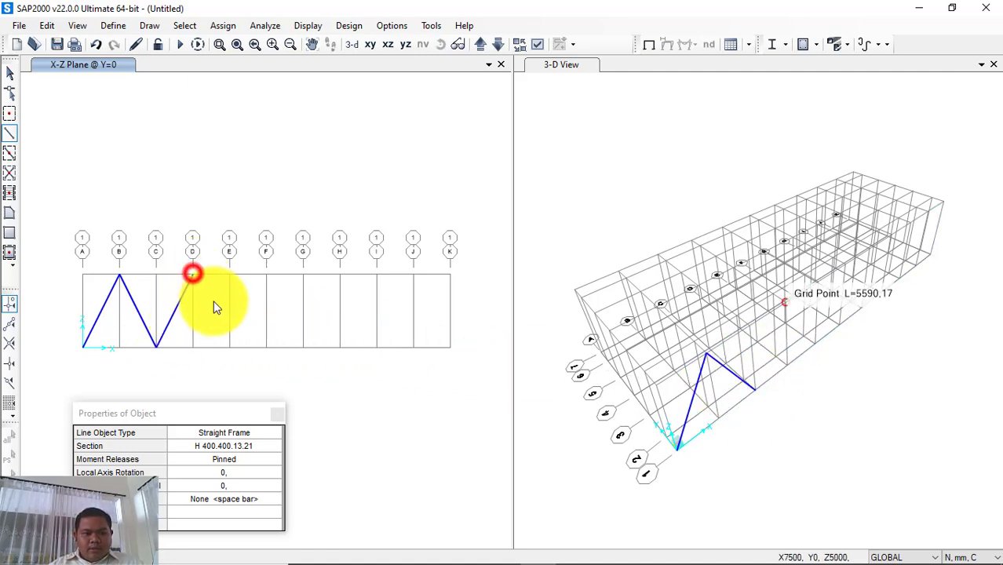
pyautogui.click(229, 347)
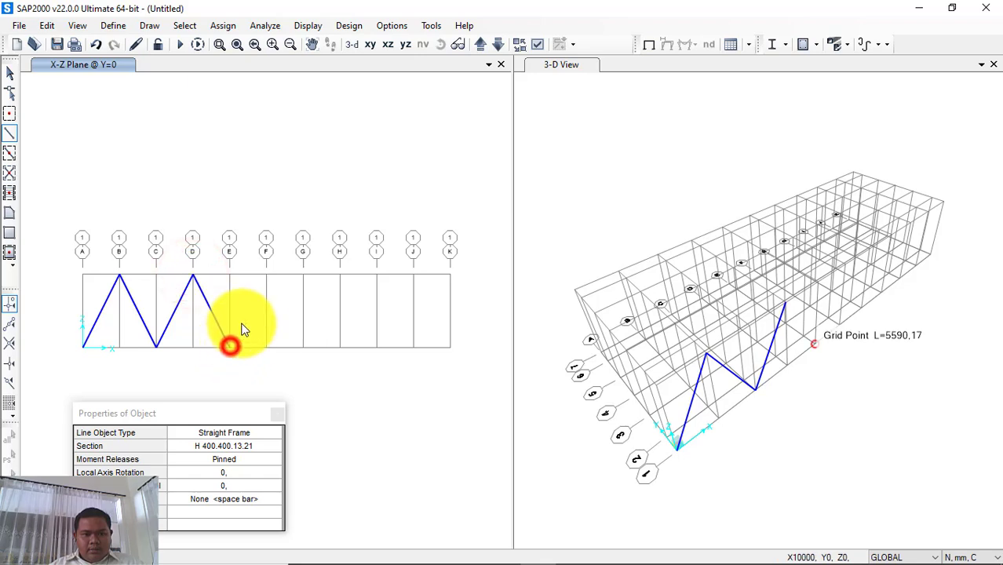
pyautogui.click(266, 274)
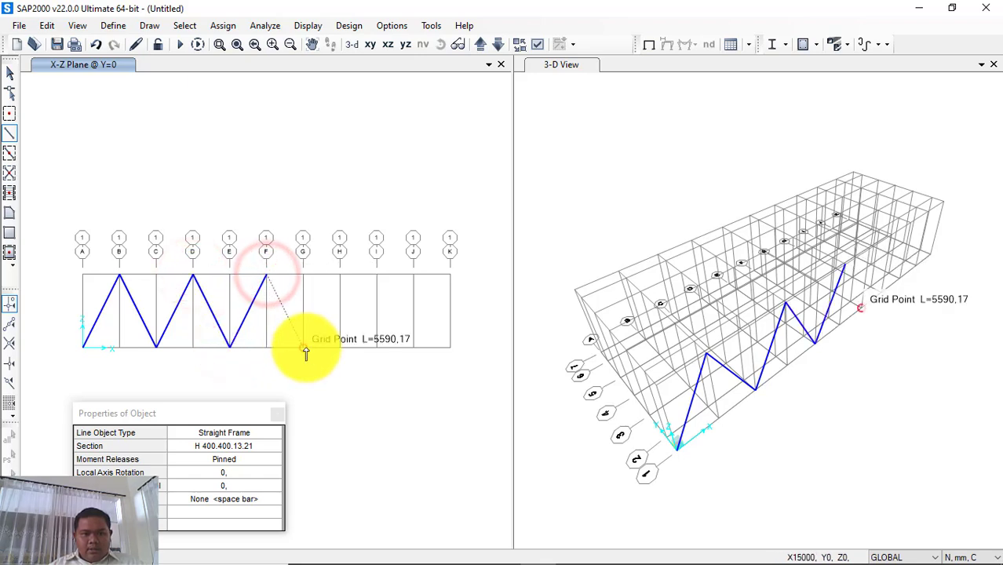
pyautogui.click(340, 274)
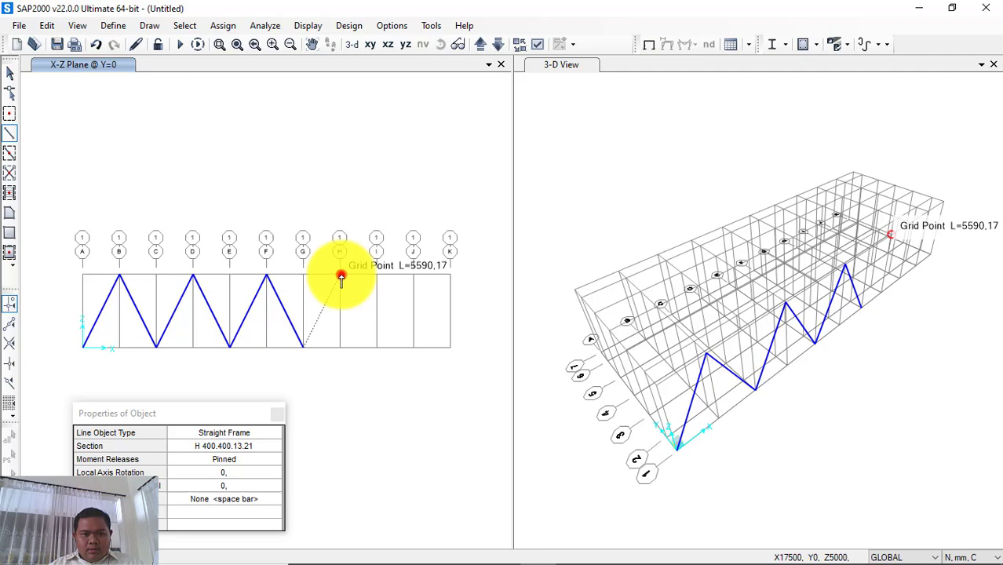
pyautogui.click(378, 348)
pyautogui.click(414, 275)
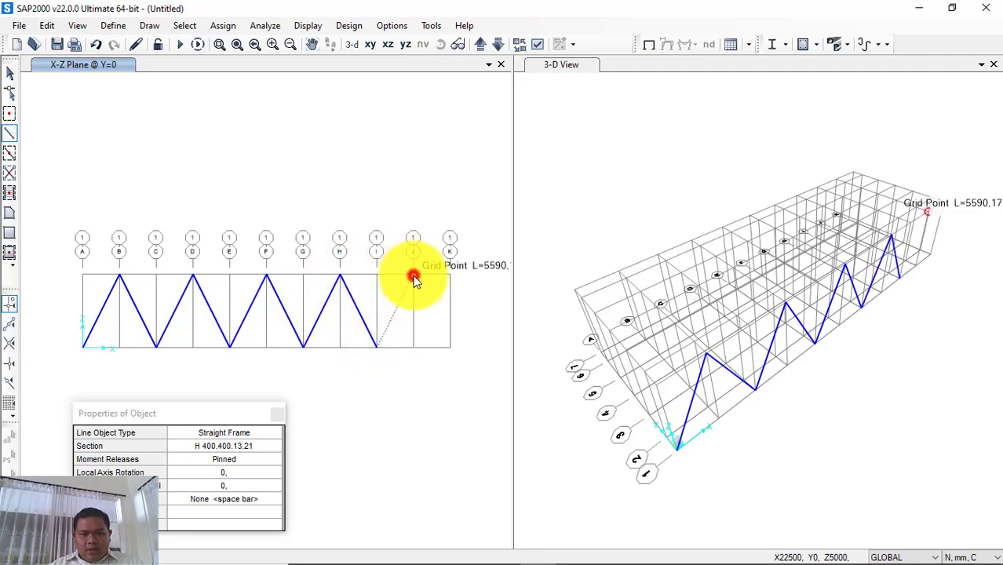
pyautogui.click(445, 348)
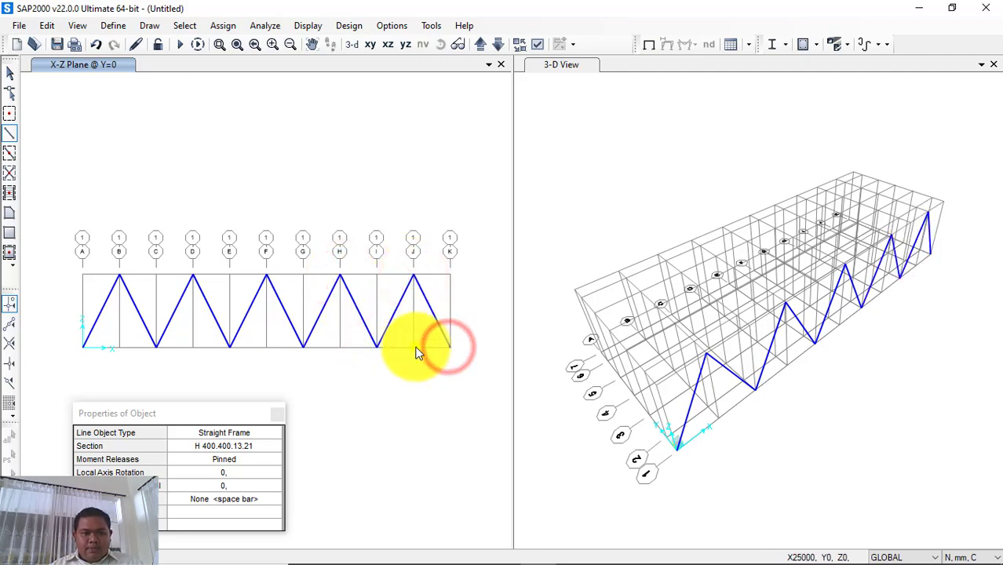
# - Draw the pinned H 400.400.13.21 top chord at Z=5000 from grid B to grid J, connecting the peaks of the zigzag
pyautogui.click(119, 275)
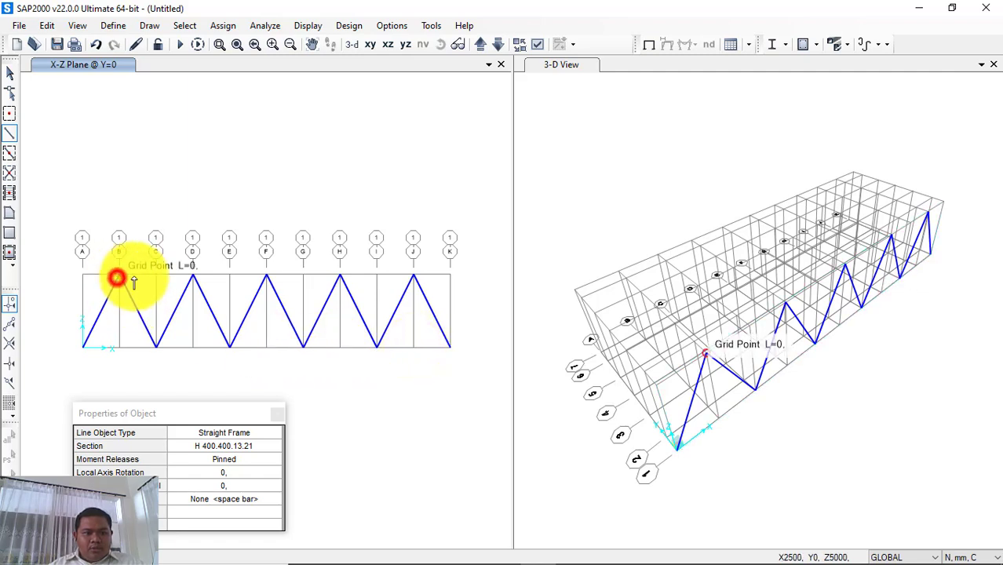
pyautogui.click(192, 275)
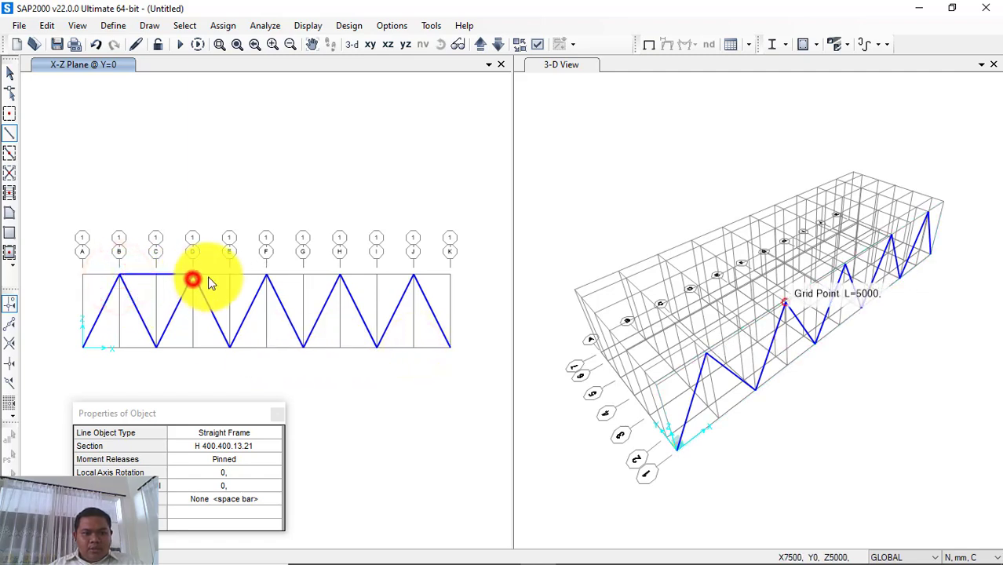
pyautogui.click(265, 275)
pyautogui.click(339, 276)
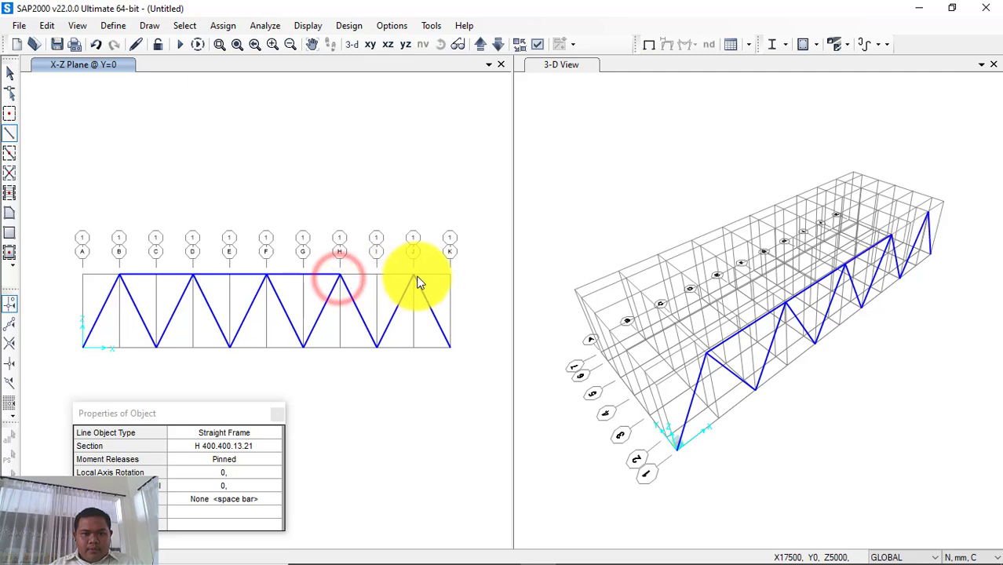
# - Draw the pinned H 400.400.13.21 bottom chord at Z=0 from grid K back to grid A, connecting the lower nodes, and end frame drawing
pyautogui.click(450, 345)
pyautogui.click(376, 348)
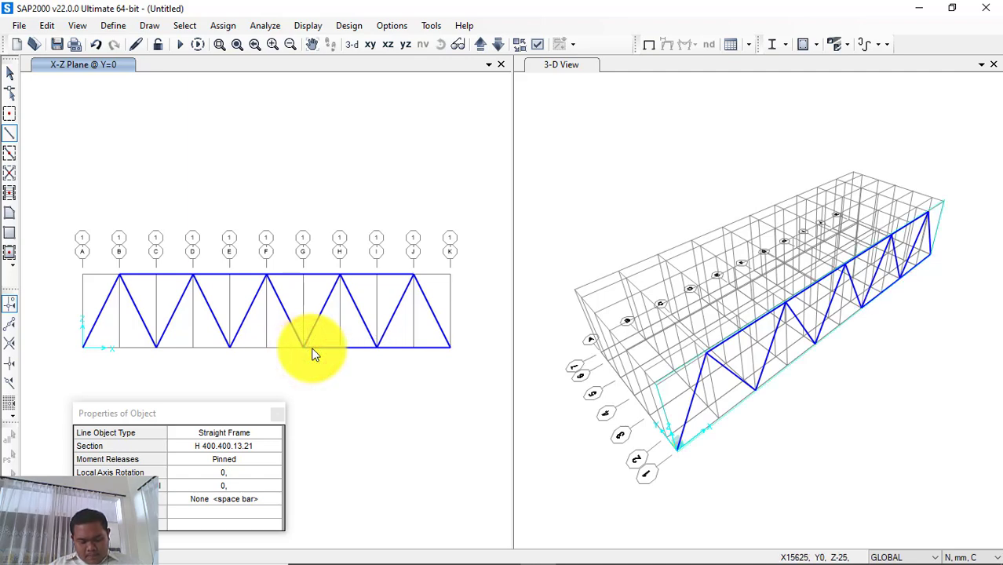
pyautogui.click(229, 347)
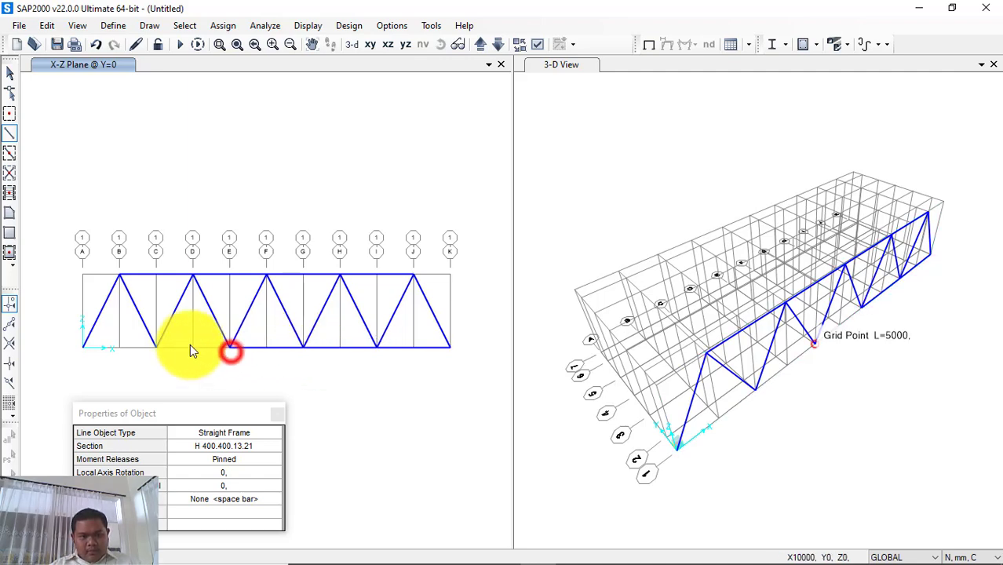
pyautogui.click(156, 347)
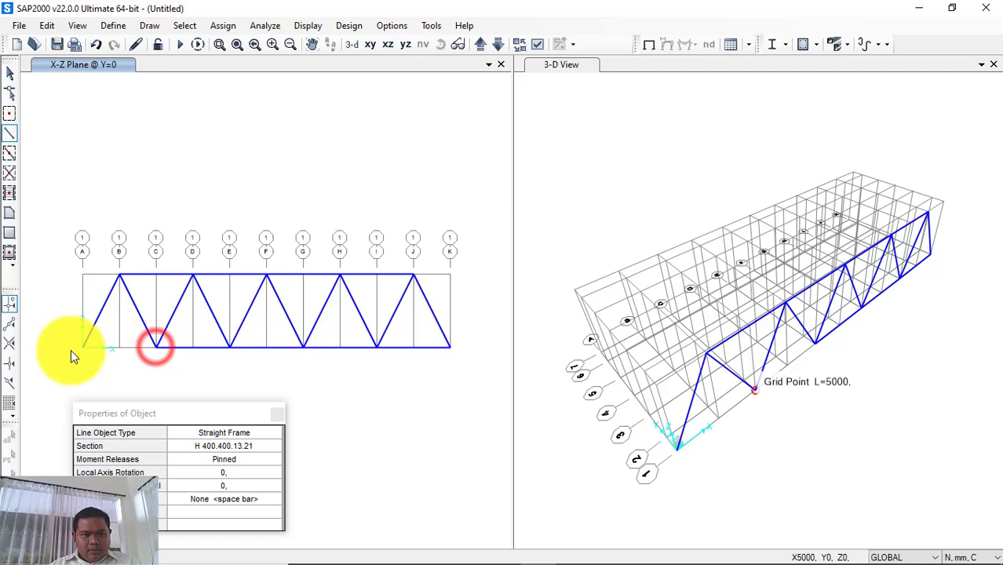
pyautogui.click(10, 77)
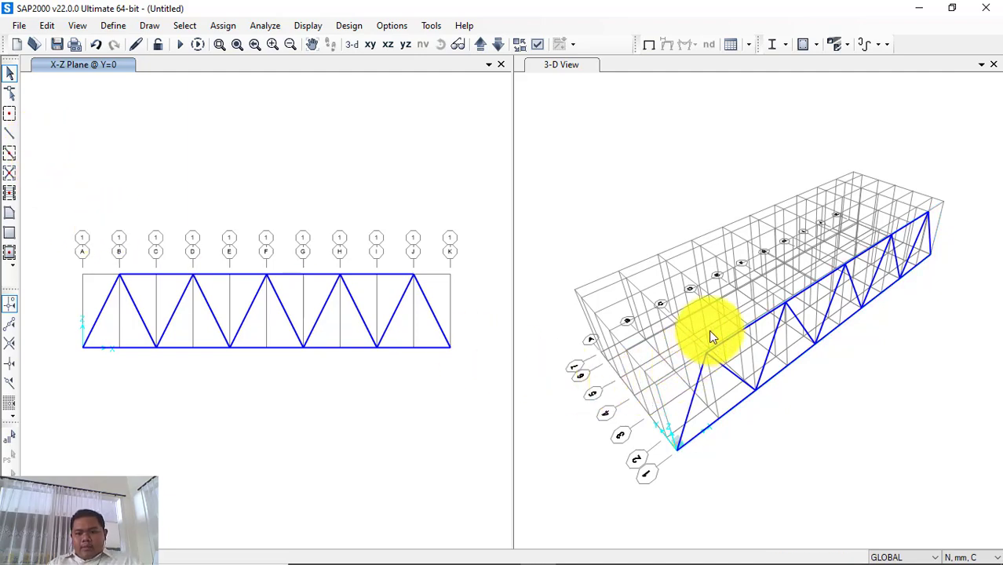
# - Select the whole truss at Y=0 and replicate it linearly once with dy 9000 mm, picking the offset from the origin to grid line 7
pyautogui.keyDown('shift'); pyautogui.moveTo(611, 395); pyautogui.dragTo(767, 402, button='middle'); pyautogui.keyUp('shift')
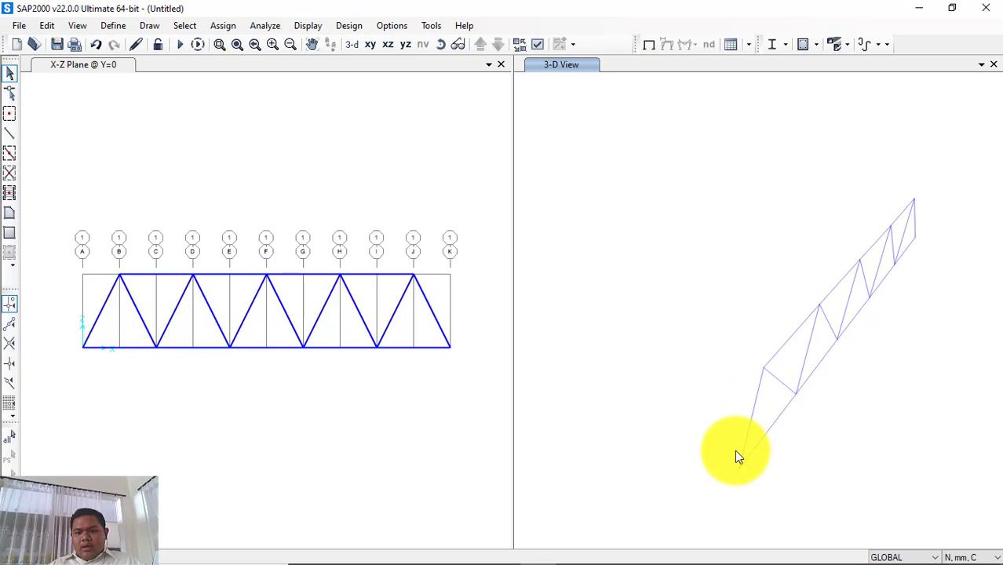
pyautogui.moveTo(735, 450); pyautogui.dragTo(738, 458, button='middle')
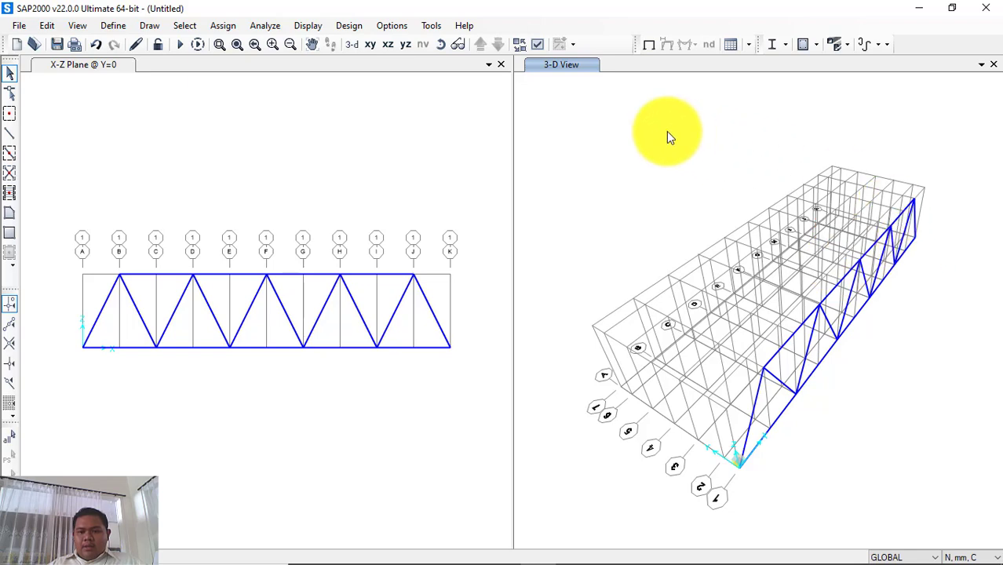
pyautogui.moveTo(609, 101); pyautogui.dragTo(965, 475)
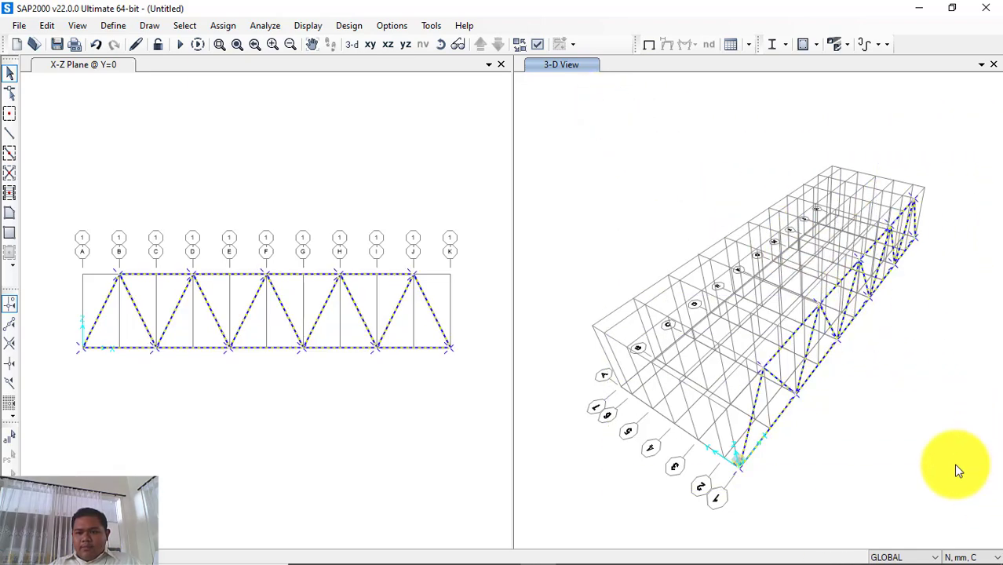
pyautogui.click(37, 25)
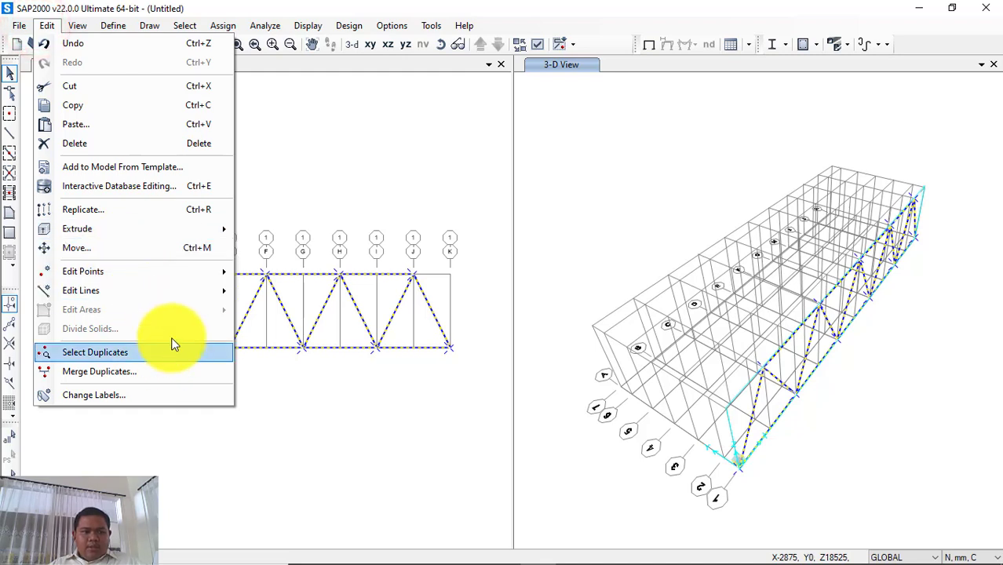
pyautogui.click(179, 211)
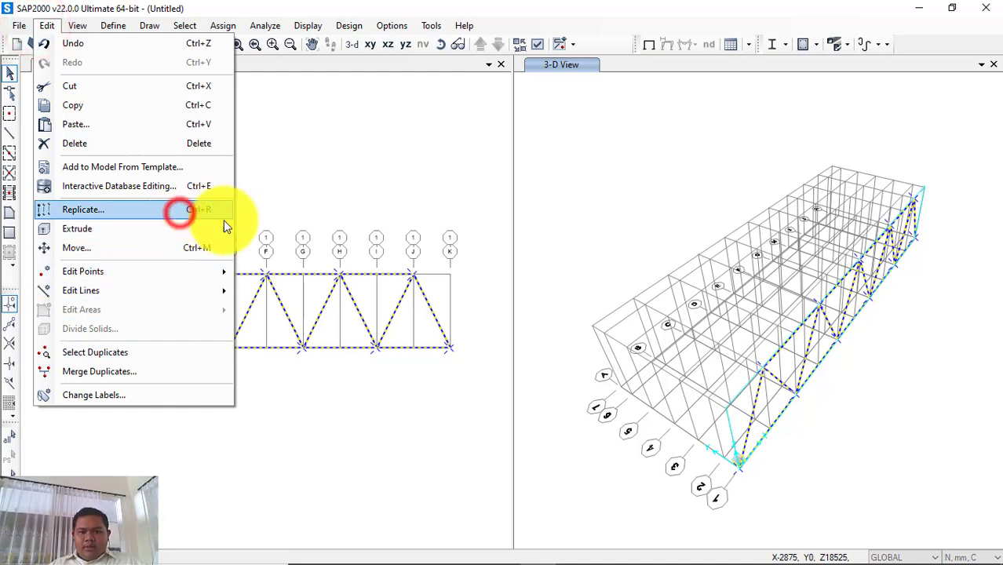
pyautogui.moveTo(500, 123); pyautogui.dragTo(308, 166)
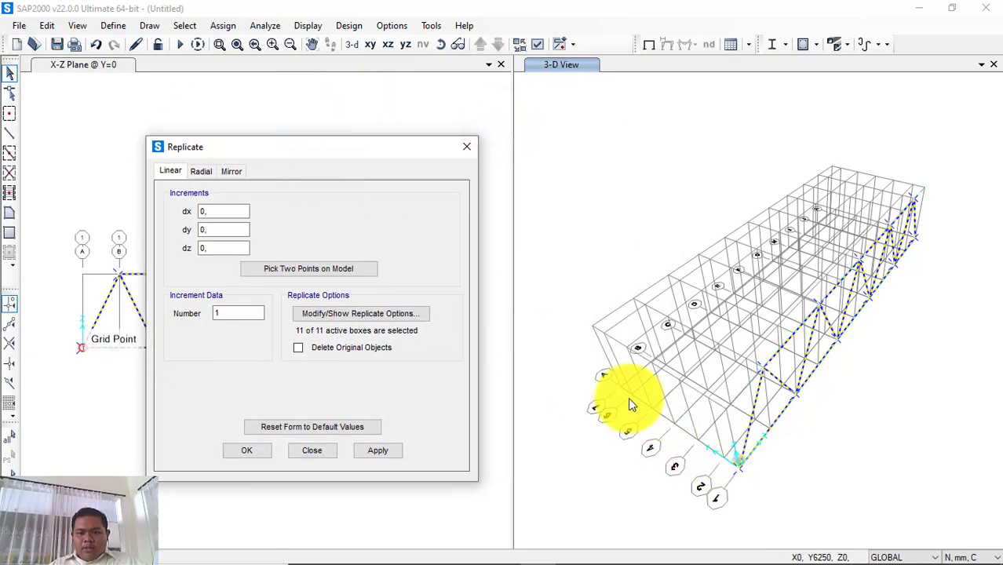
pyautogui.click(276, 270)
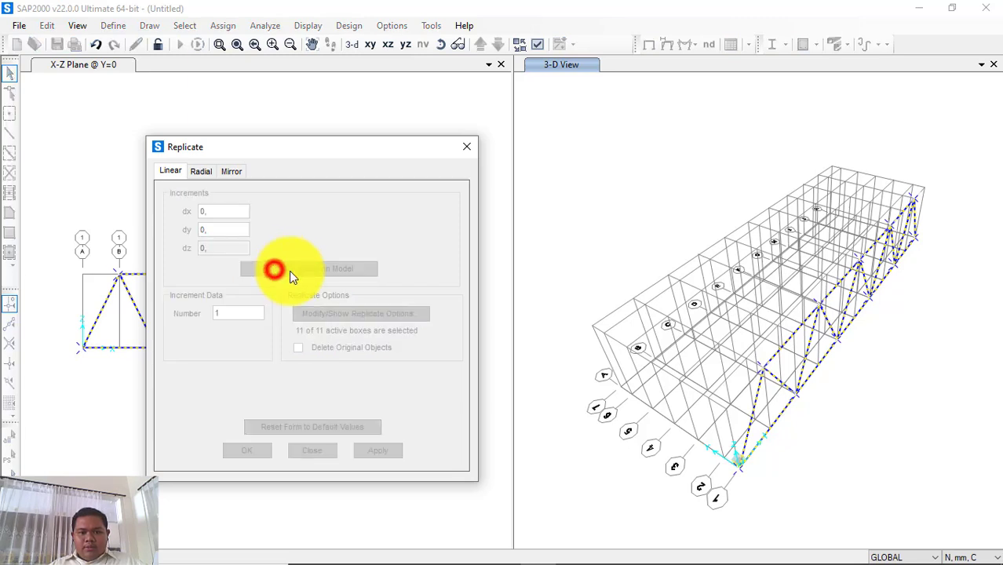
pyautogui.click(740, 468)
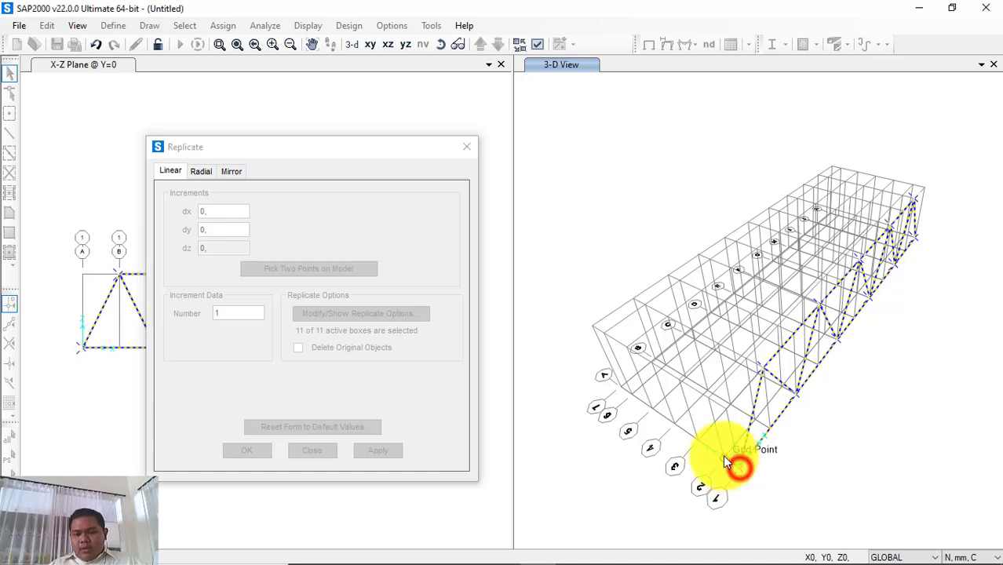
pyautogui.click(620, 391)
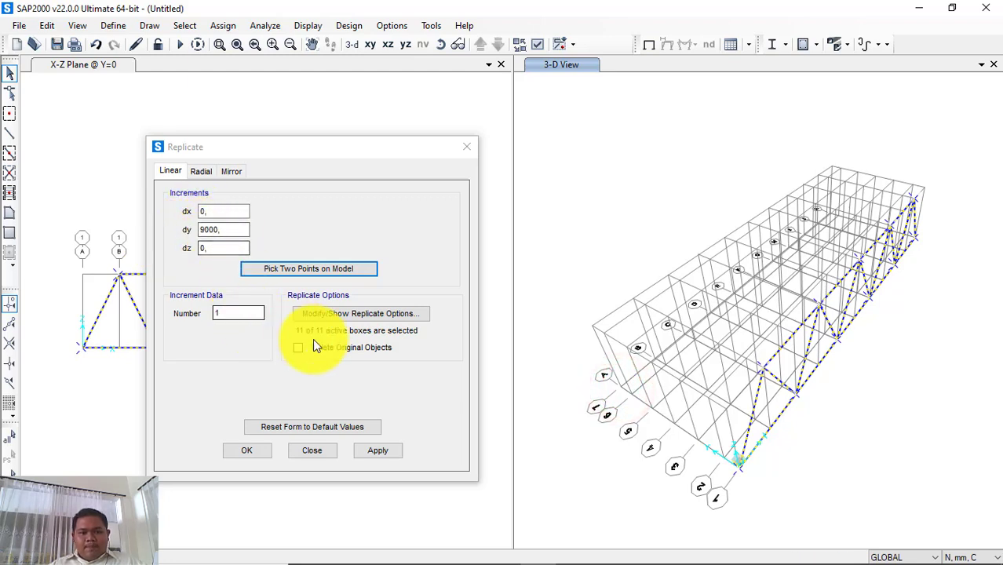
pyautogui.click(379, 451)
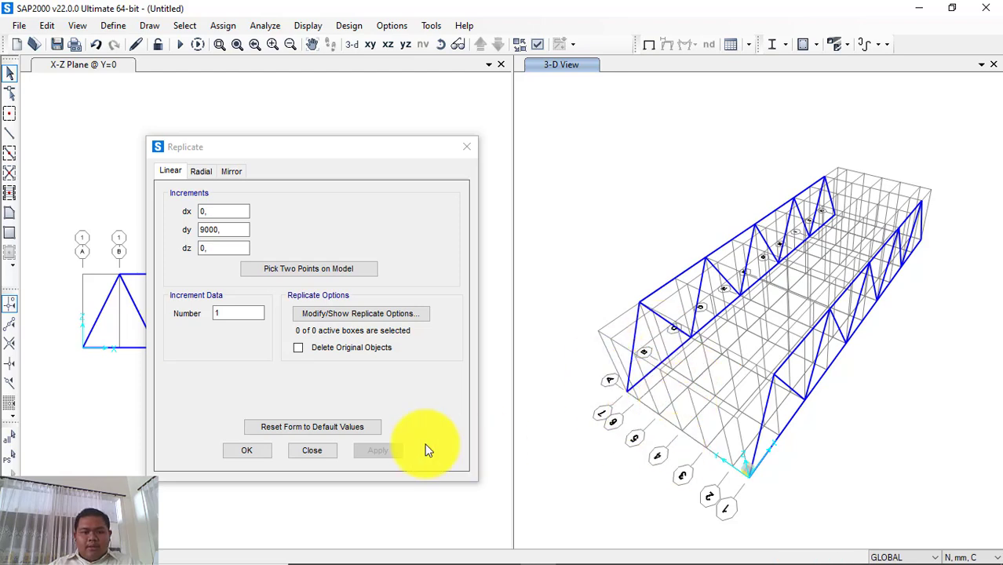
pyautogui.click(257, 451)
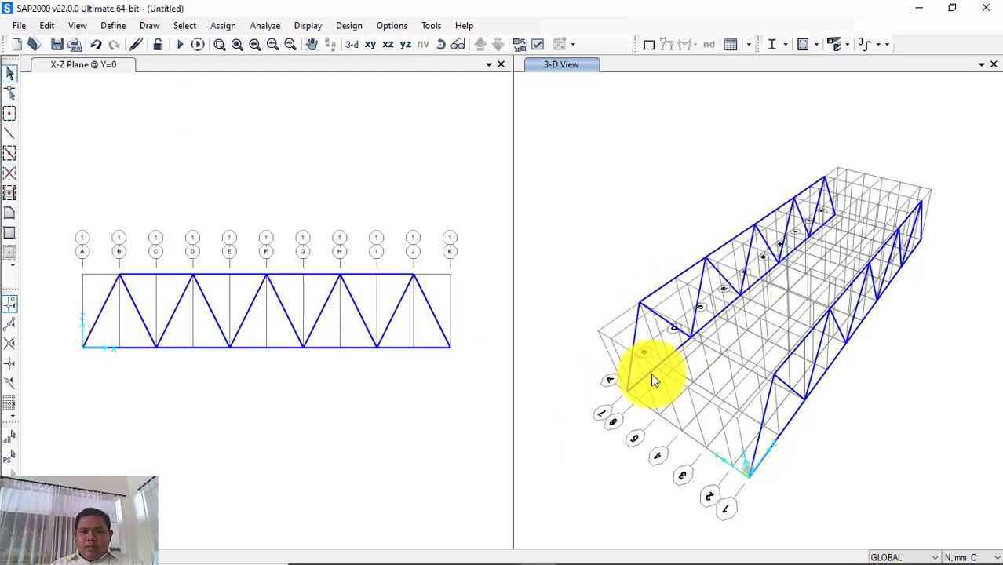
# - Draw a pinned WF 400.200.8.13 cross beam at X=0, Z=0 between the two trusses, from Y=0 to Y=9000
pyautogui.click(10, 133)
pyautogui.click(265, 454)
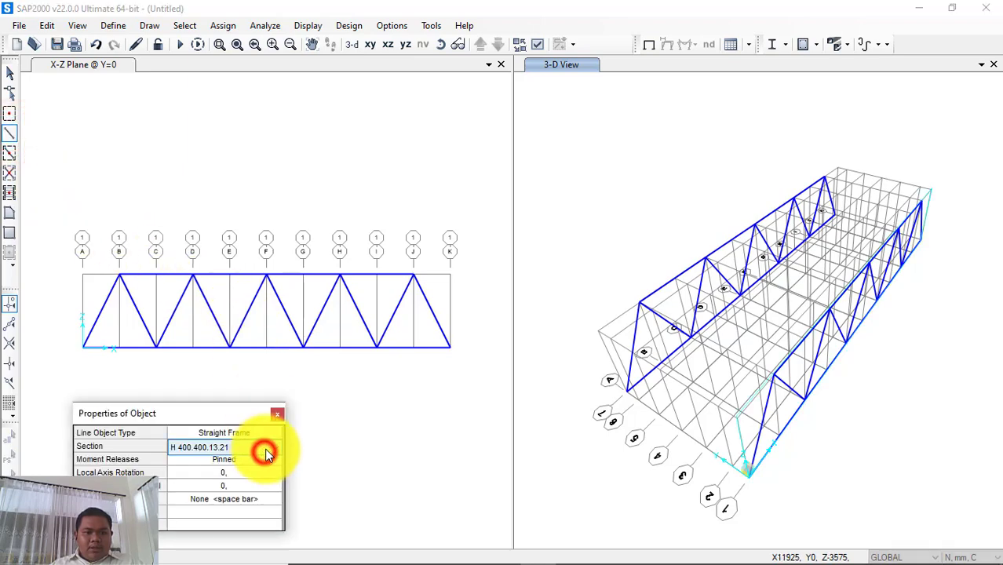
pyautogui.click(267, 449)
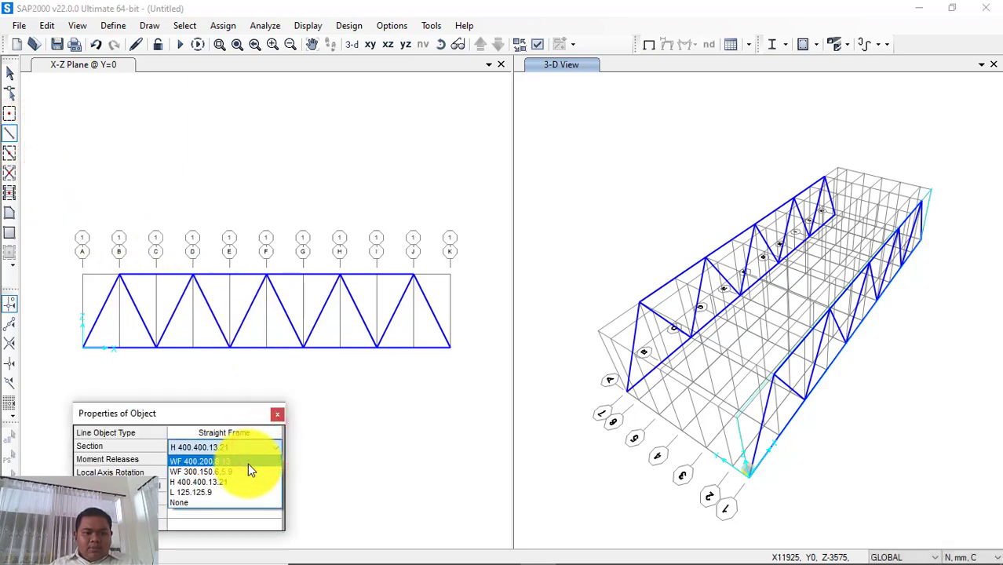
pyautogui.click(248, 463)
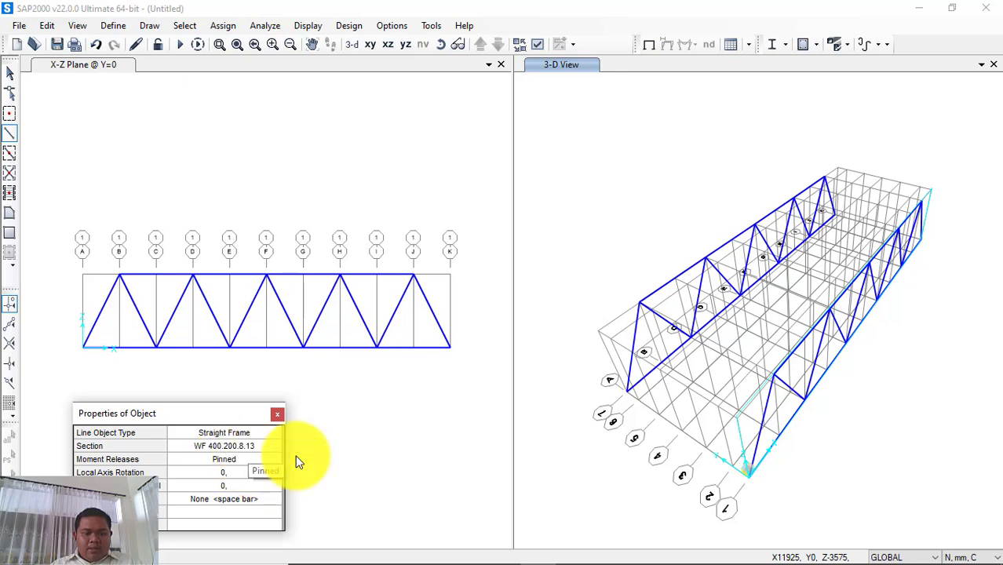
pyautogui.click(747, 471)
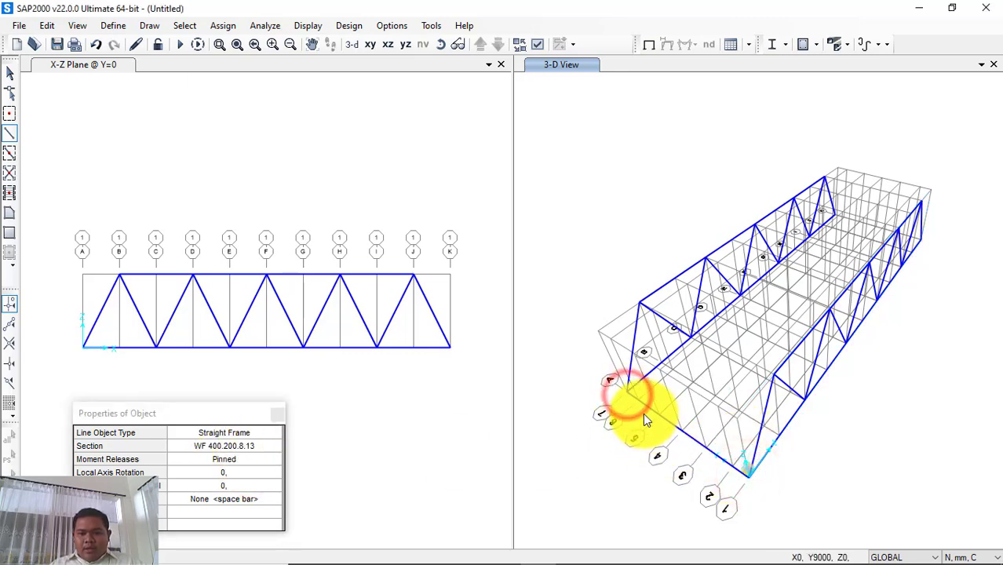
pyautogui.click(628, 390)
# - Draw pinned WF 400.200.8.13 cross beams between the two bottom chords at X=5000 and X=10000
pyautogui.click(805, 401)
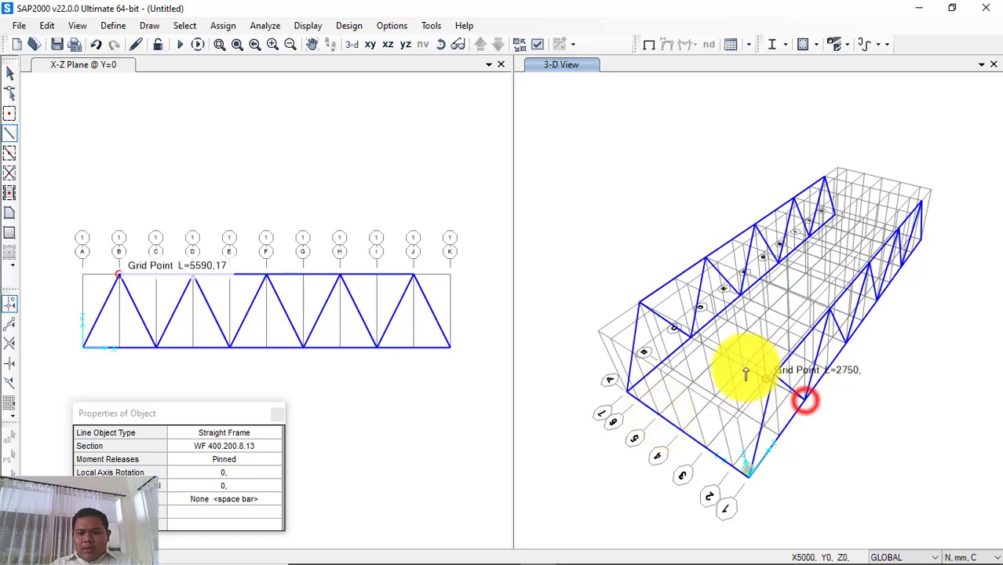
pyautogui.click(688, 339)
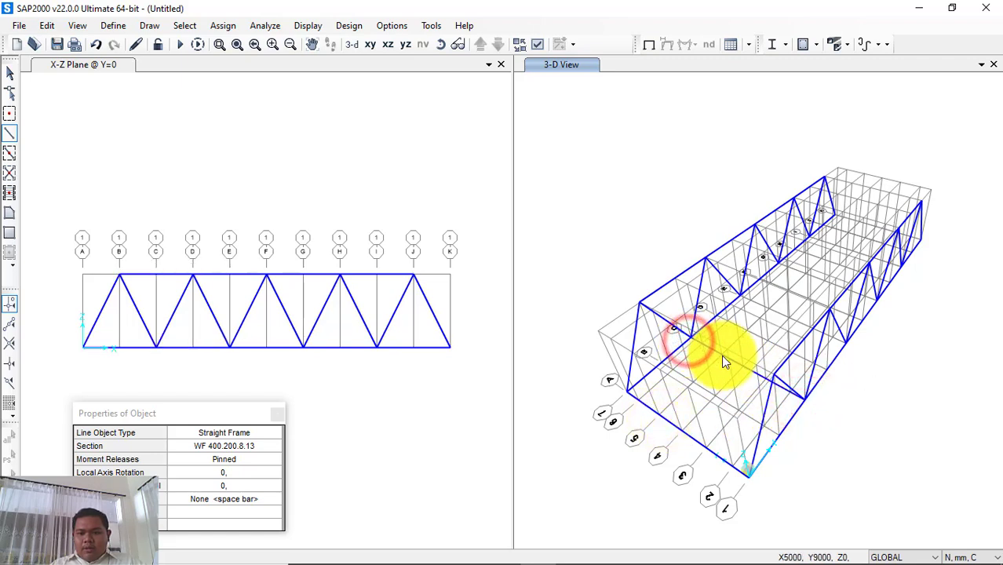
pyautogui.click(759, 373)
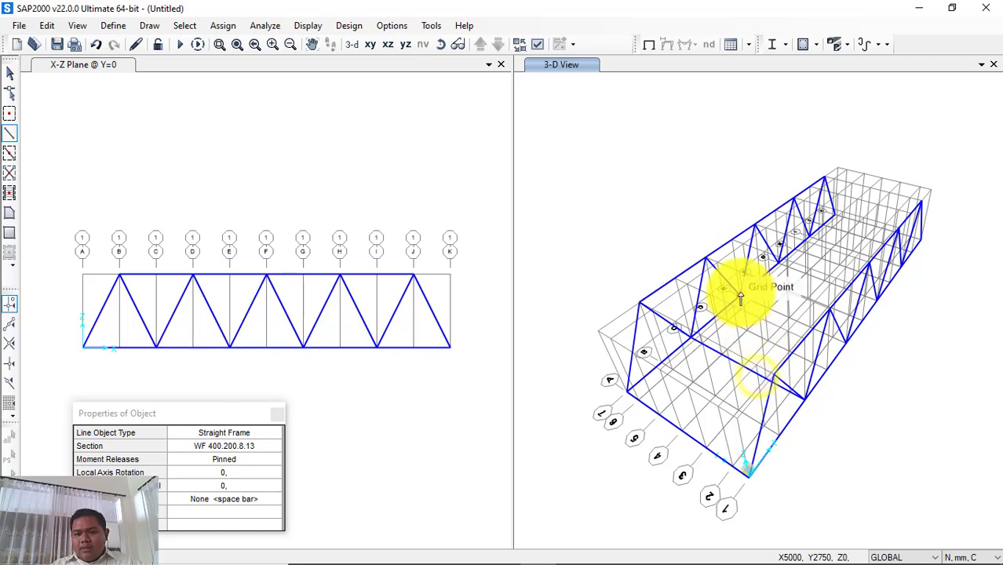
pyautogui.click(741, 294)
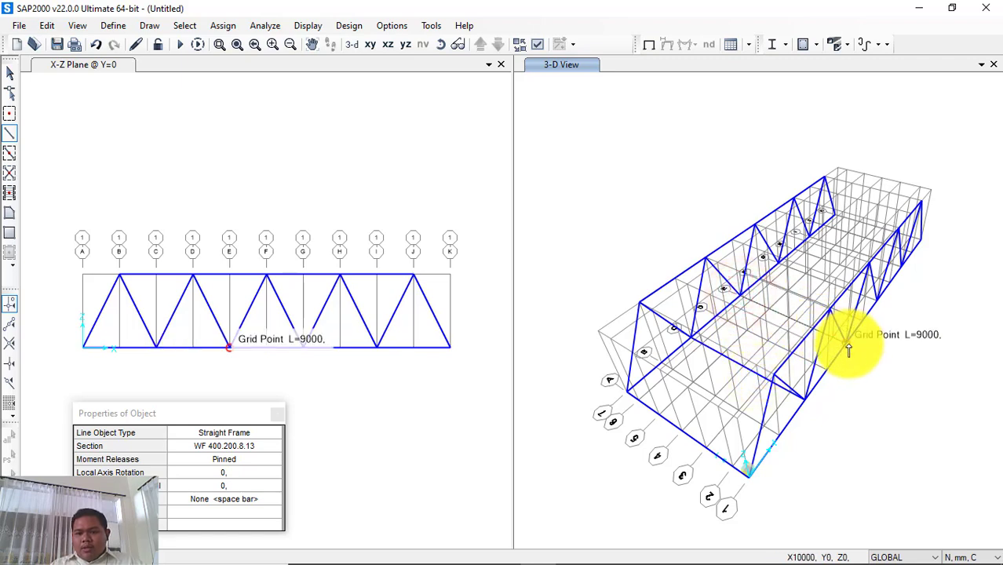
pyautogui.click(848, 343)
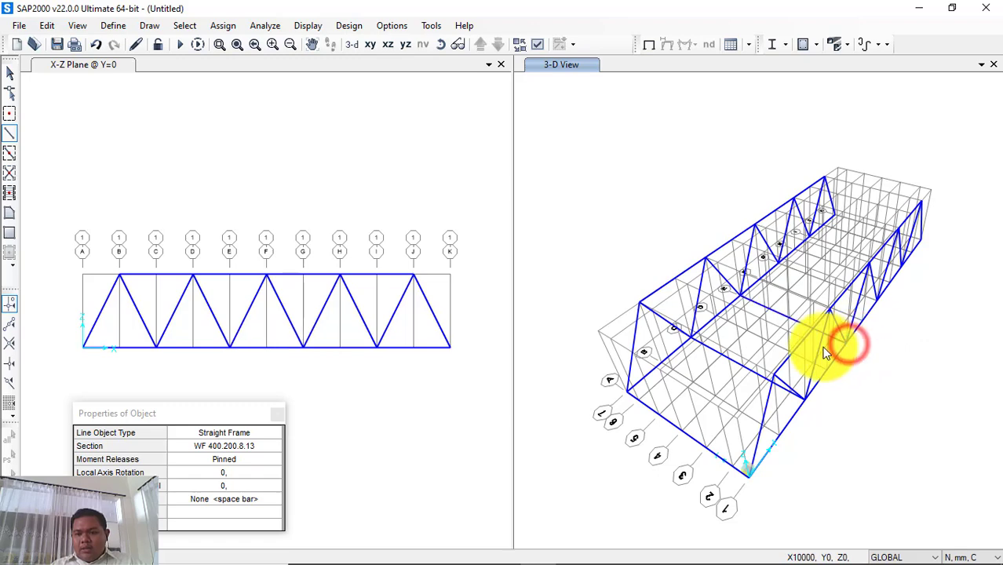
pyautogui.rightClick(815, 341)
# - Draw pinned WF 400.200.8.13 cross beams between the two bottom chords at X=15000, X=20000 and X=25000
pyautogui.moveTo(822, 287); pyautogui.dragTo(788, 308, button='middle')
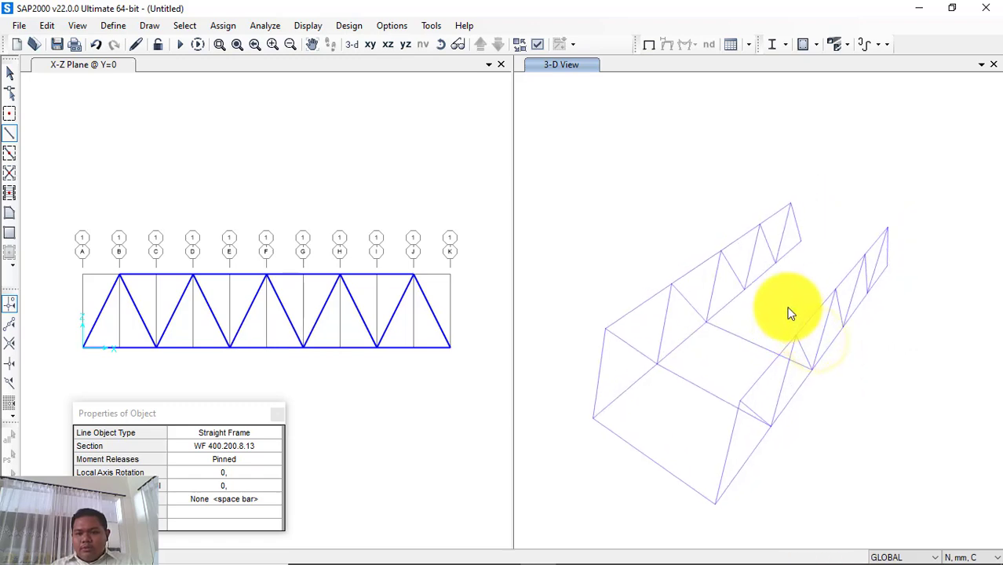
pyautogui.click(742, 291)
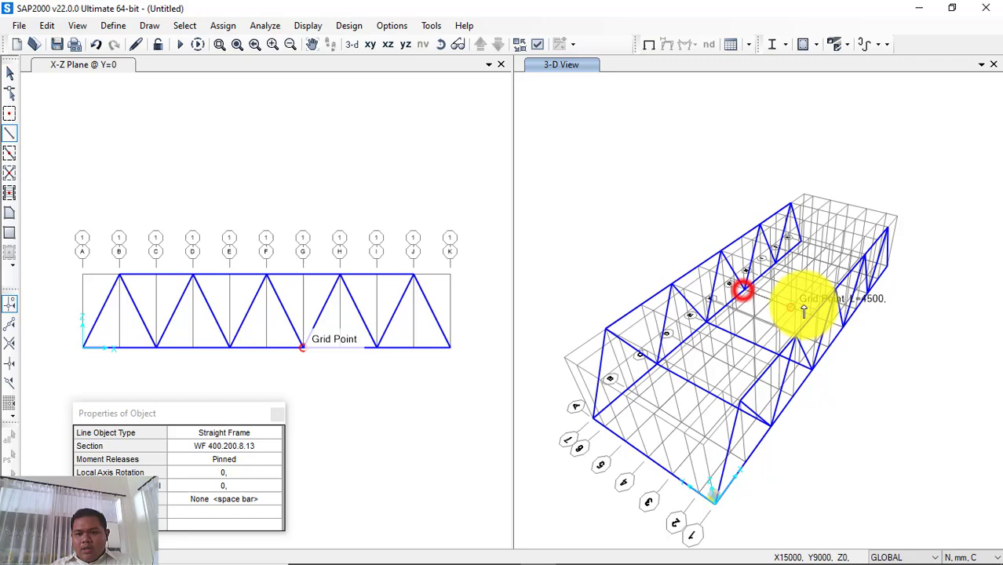
pyautogui.click(843, 331)
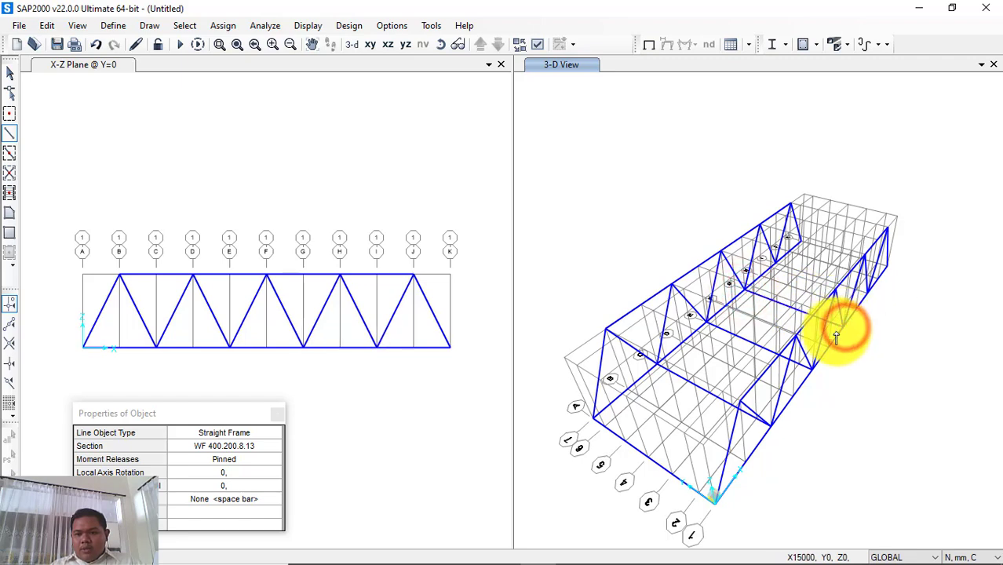
pyautogui.click(865, 291)
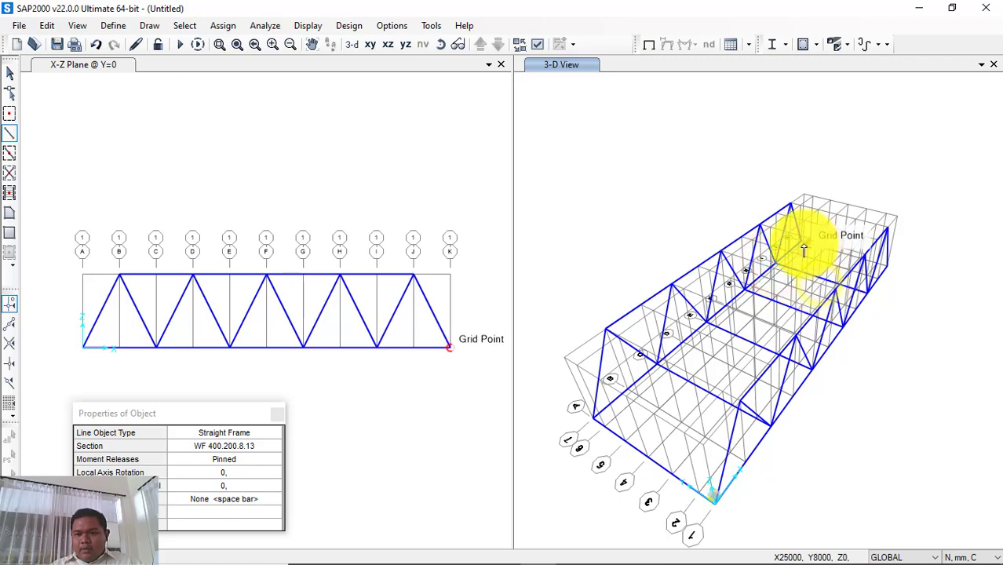
pyautogui.click(799, 237)
pyautogui.click(890, 263)
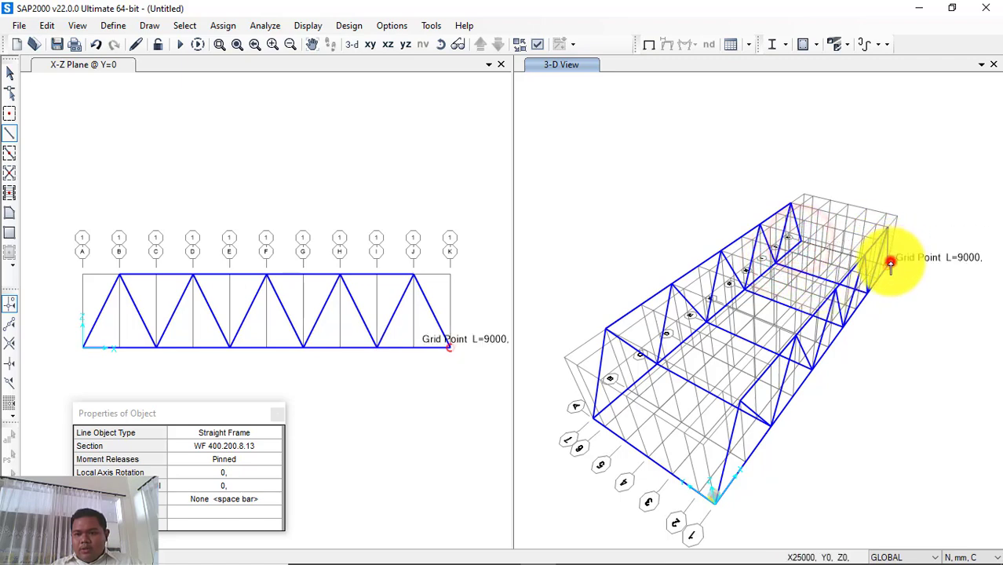
pyautogui.rightClick(872, 341)
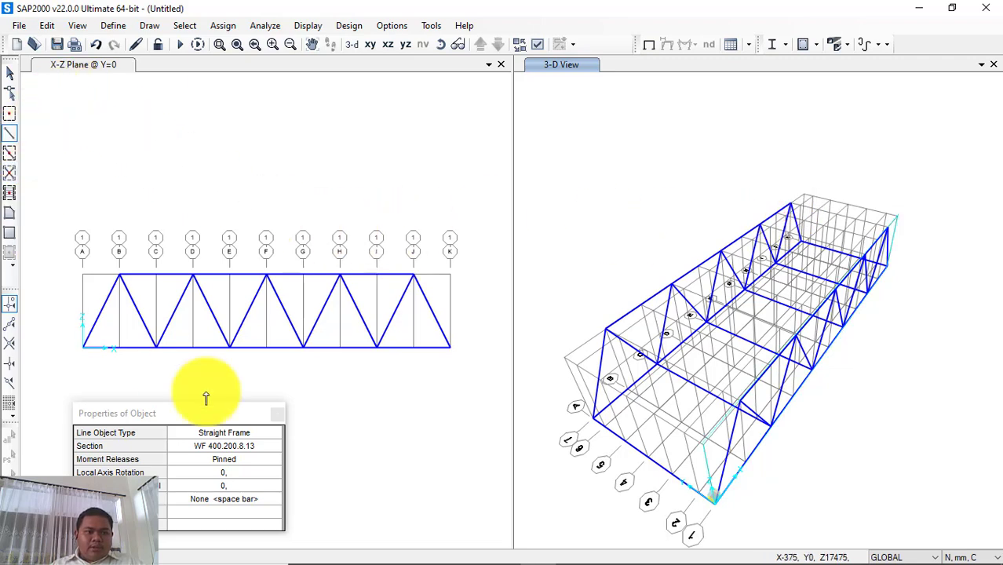
# - Draw a pinned WF 300.150.6,5.9 cross beam between the two top chords at X=2500, Z=5000
pyautogui.click(259, 445)
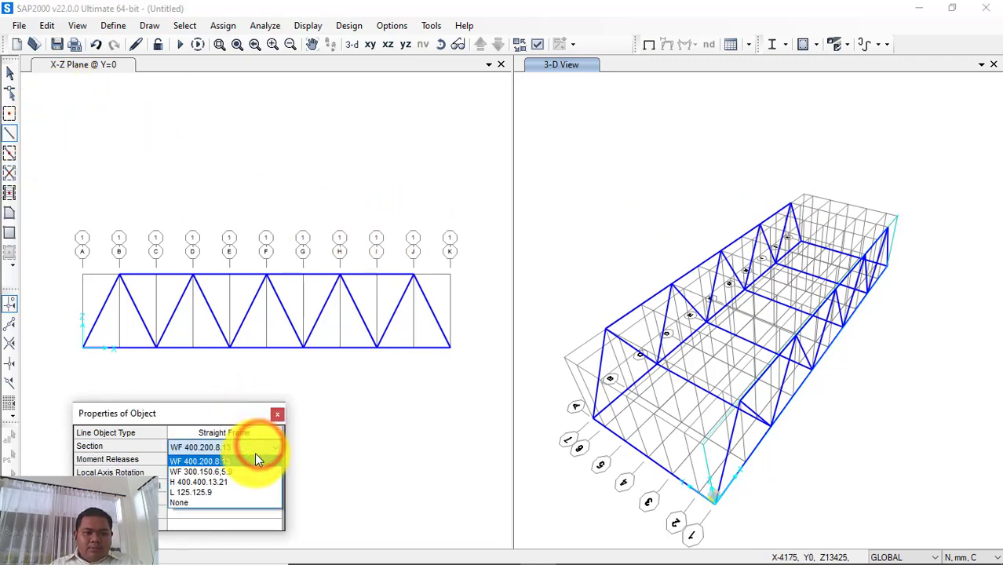
pyautogui.click(246, 471)
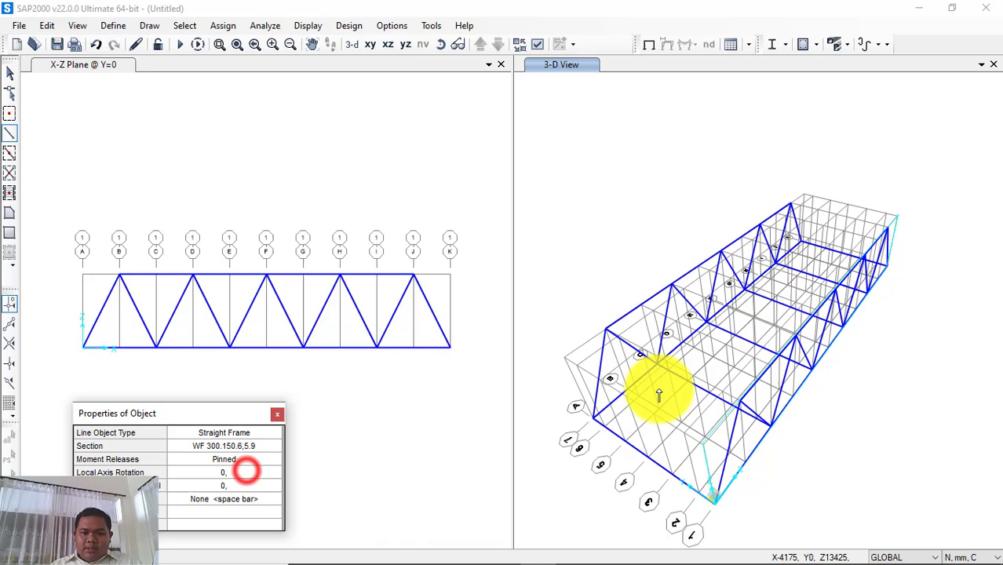
pyautogui.click(605, 329)
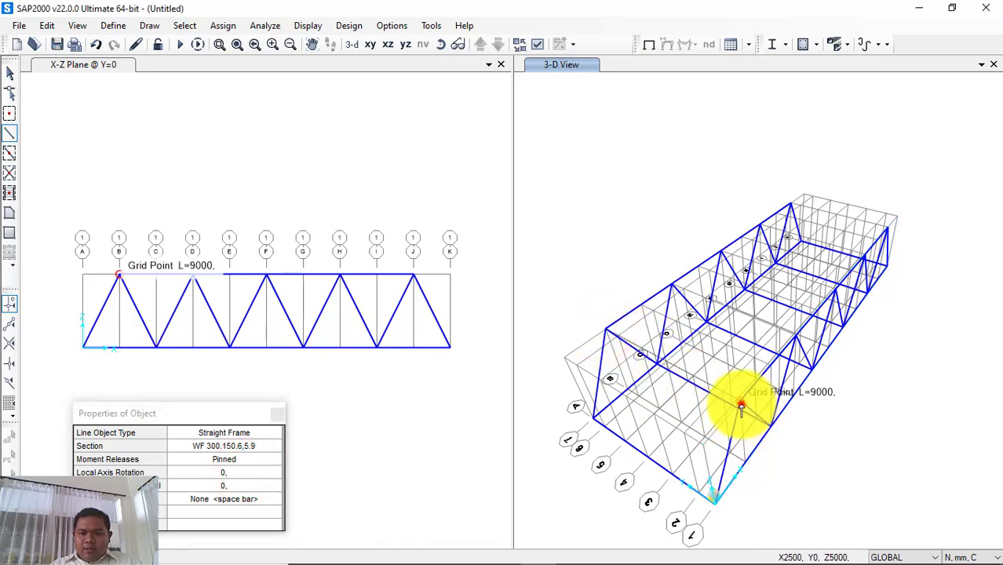
pyautogui.click(741, 406)
pyautogui.rightClick(714, 373)
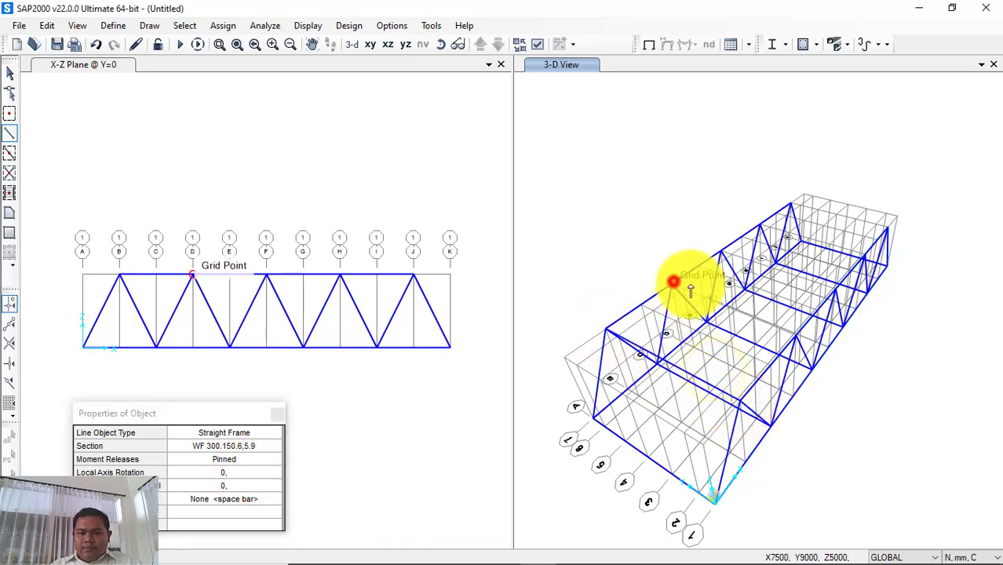
# - Draw pinned WF 300.150.6,5.9 cross beams from the far truss's top-chord nodes at X=7500 and X=12500 toward the near truss
pyautogui.click(673, 281)
pyautogui.click(789, 333)
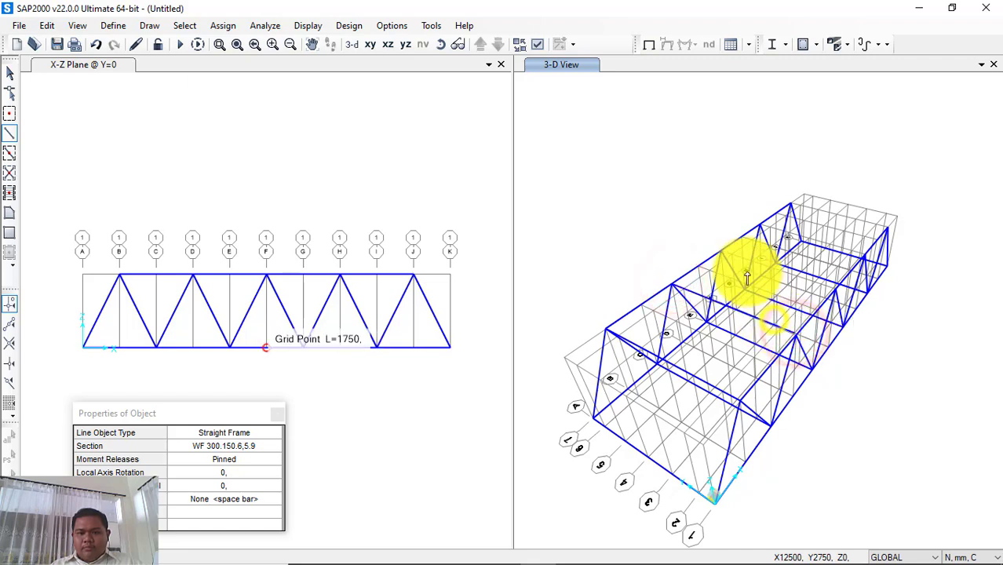
pyautogui.click(721, 257)
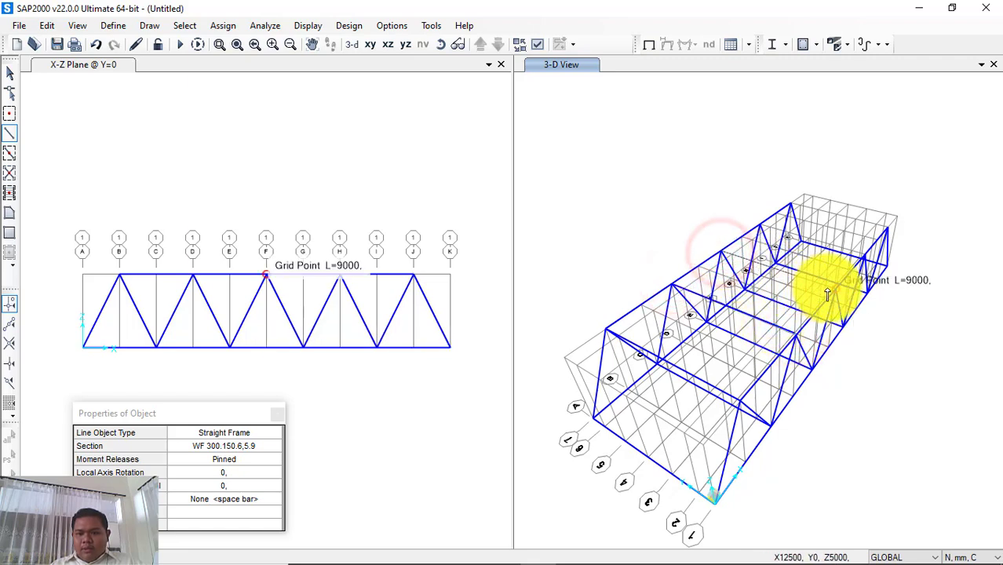
pyautogui.click(828, 293)
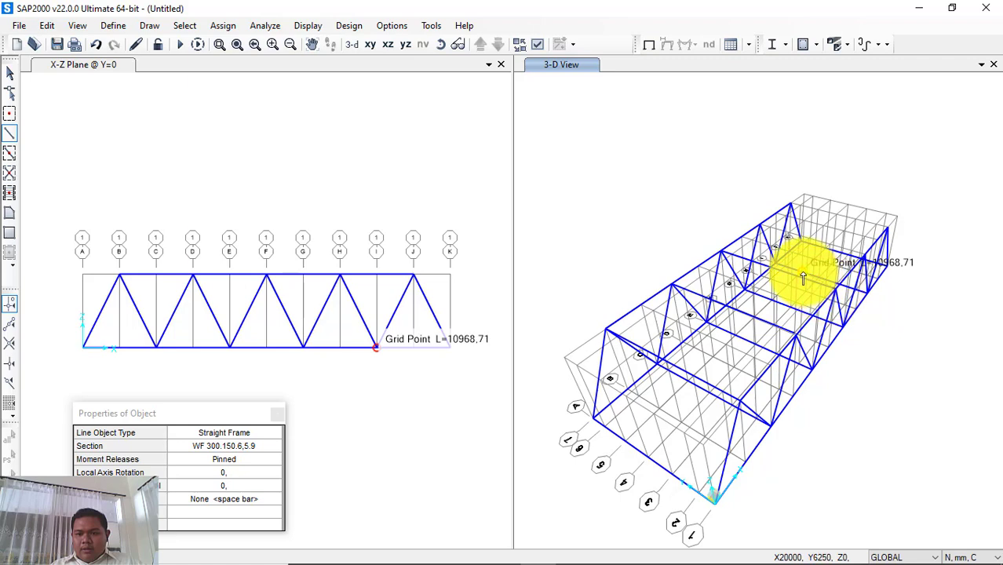
pyautogui.click(804, 270)
# - Draw pinned WF 300.150.6,5.9 cross beams between the two top chords at X=17500 and X=22500, and leave drawing mode
pyautogui.click(758, 225)
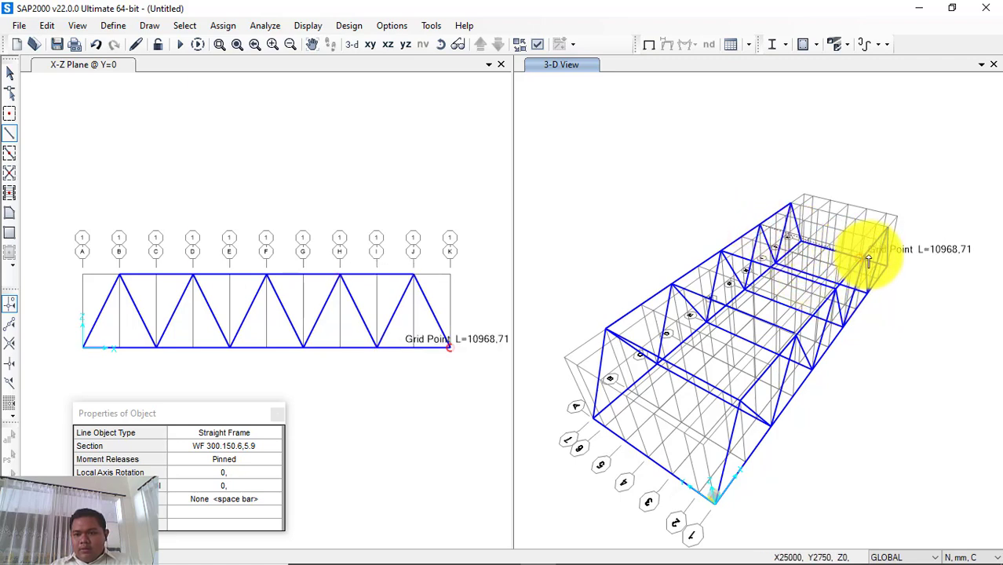
pyautogui.scroll(4, 868, 261)
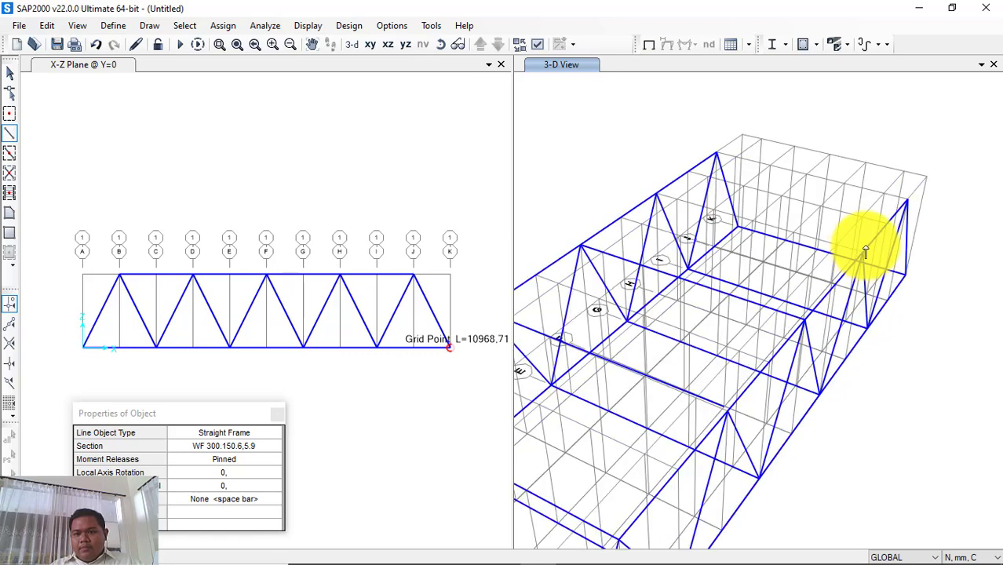
pyautogui.click(862, 256)
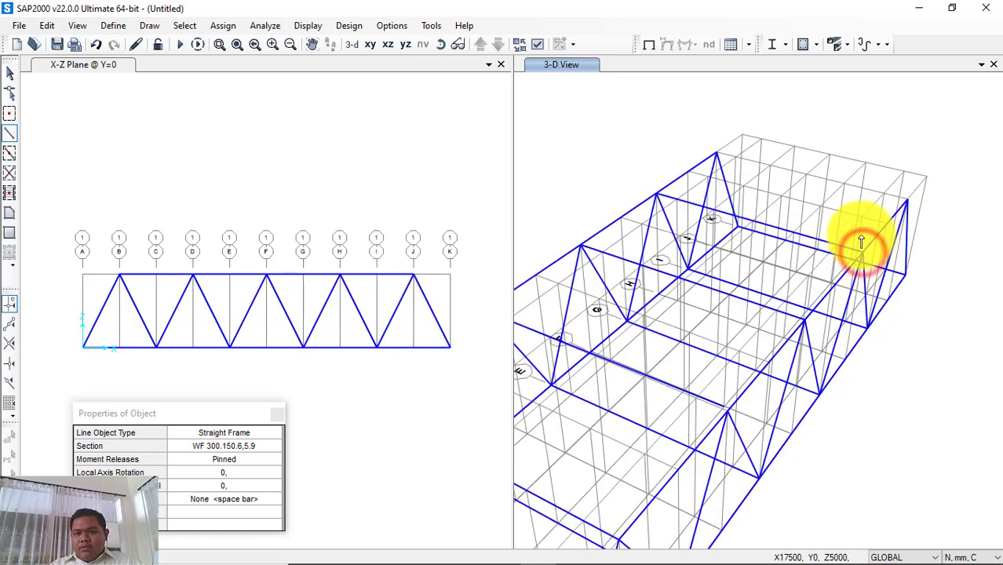
pyautogui.click(715, 154)
pyautogui.click(905, 200)
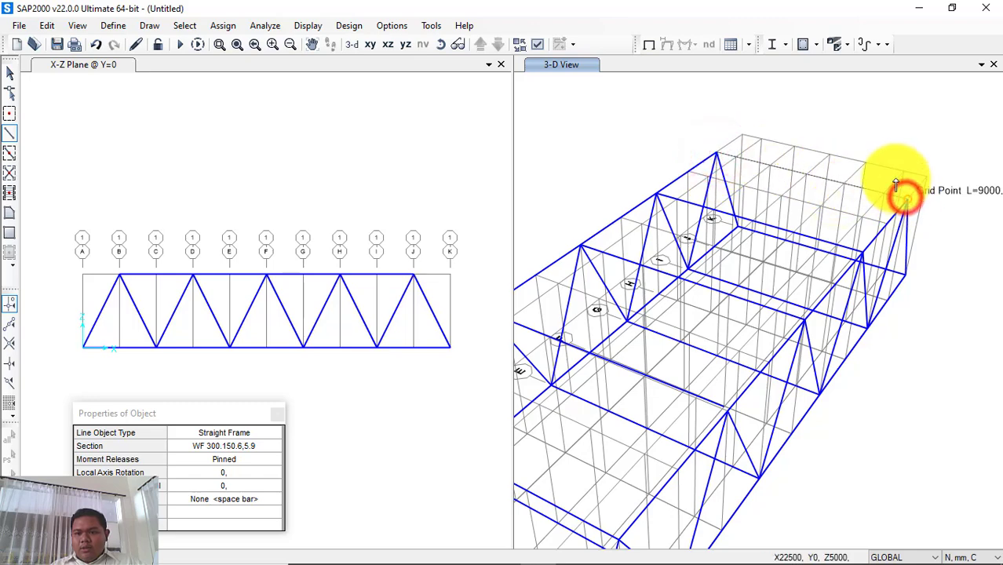
pyautogui.scroll(-5, 777, 243)
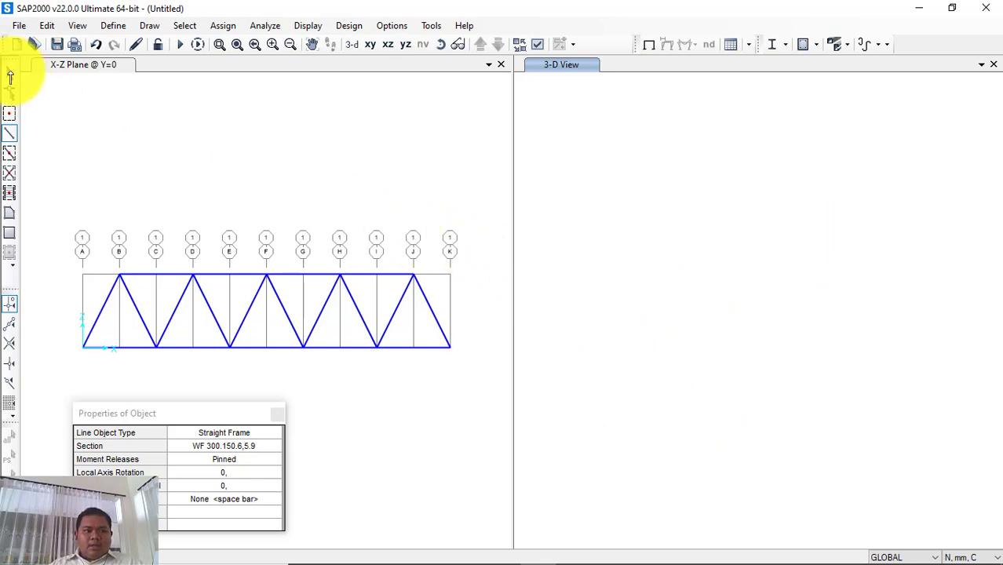
pyautogui.click(10, 73)
pyautogui.click(262, 148)
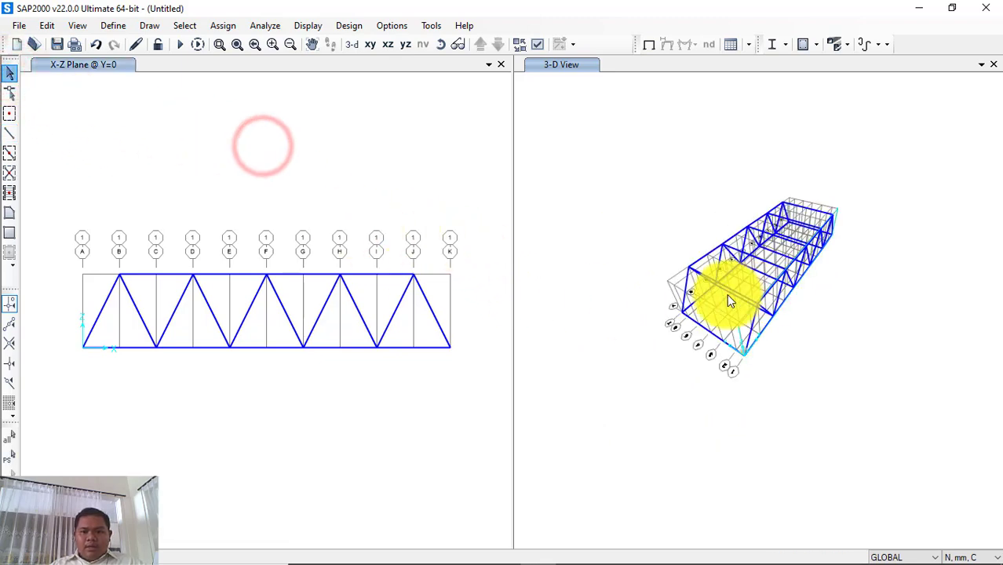
# - Show the X-Y plane at Z=5000 beside the model and restore the default 3D view to check the top cross beams
pyautogui.click(294, 207)
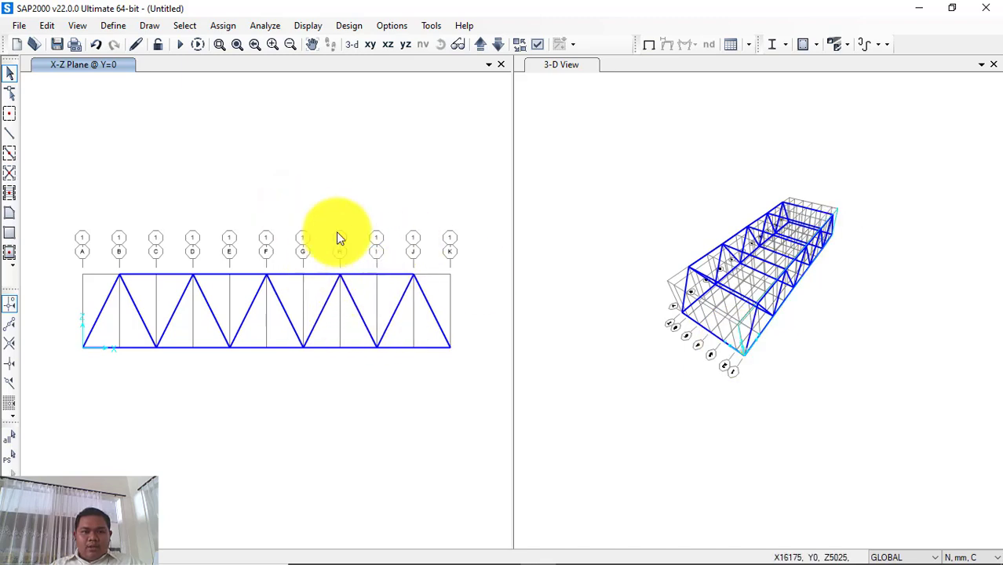
pyautogui.click(370, 45)
pyautogui.click(379, 172)
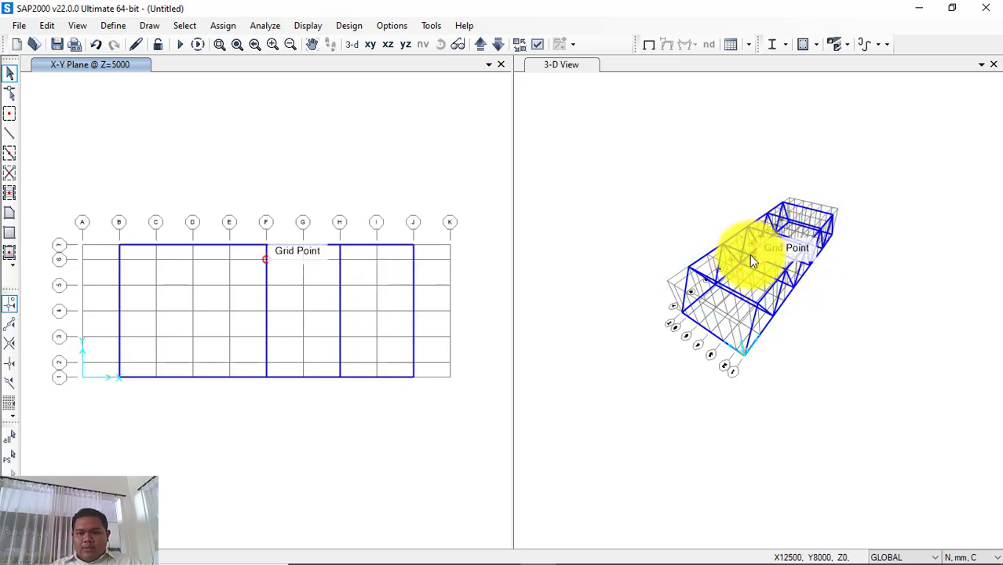
pyautogui.scroll(3, 772, 243)
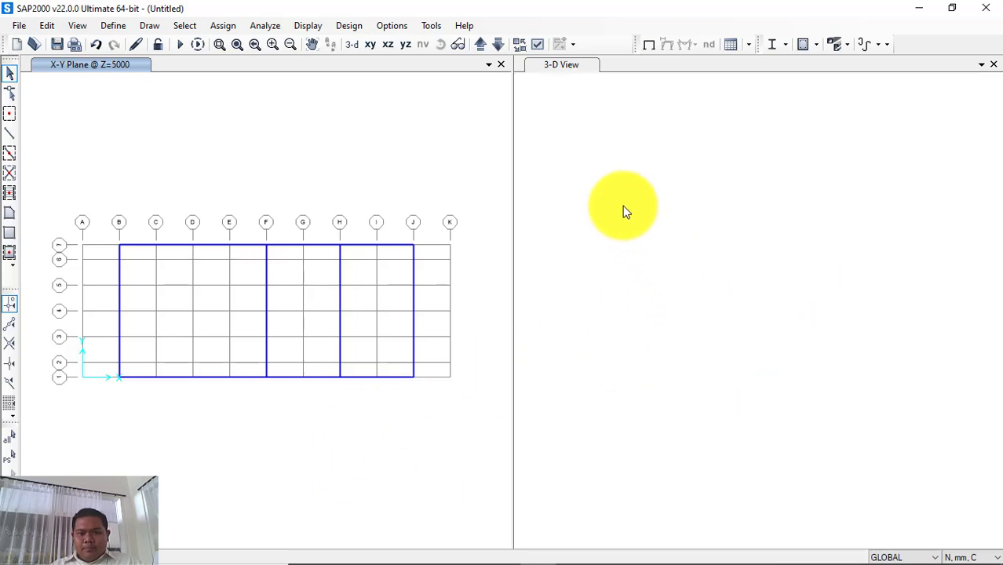
pyautogui.click(425, 185)
pyautogui.click(590, 128)
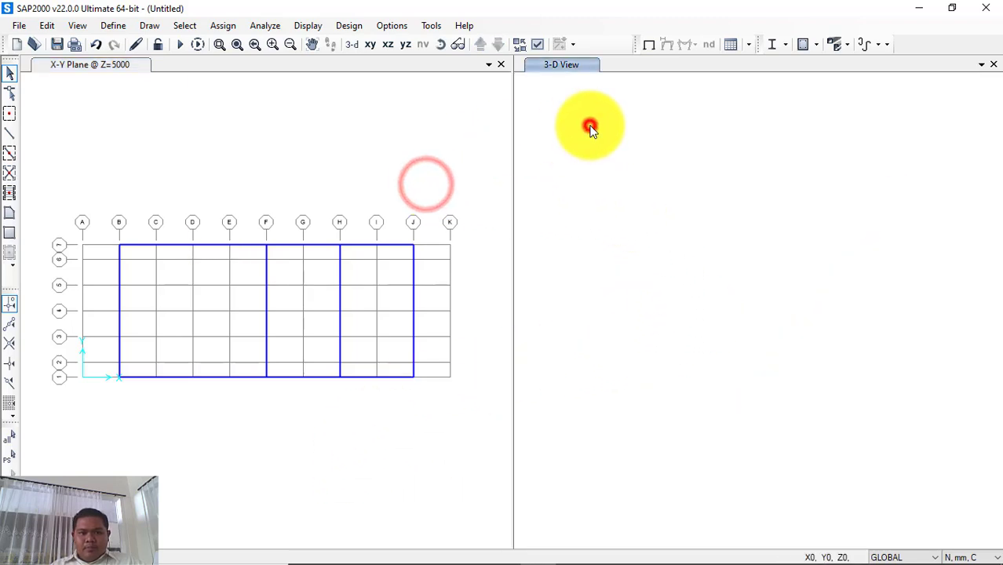
pyautogui.click(350, 44)
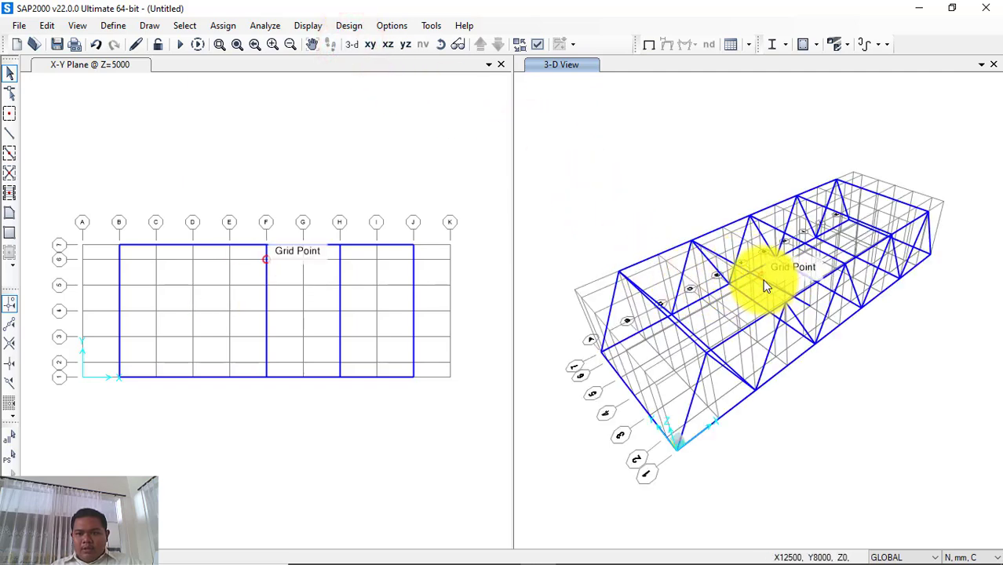
# - Delete the misplaced top cross beam starting at X=7500 and redraw it as a pinned WF 300.150.6,5.9 beam between the top chords
pyautogui.click(757, 279)
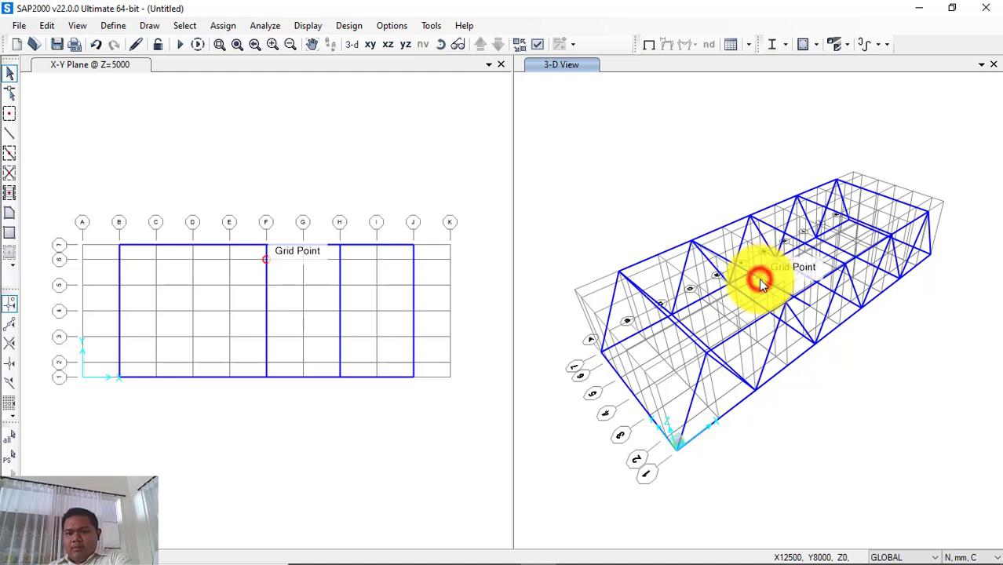
pyautogui.click(716, 252)
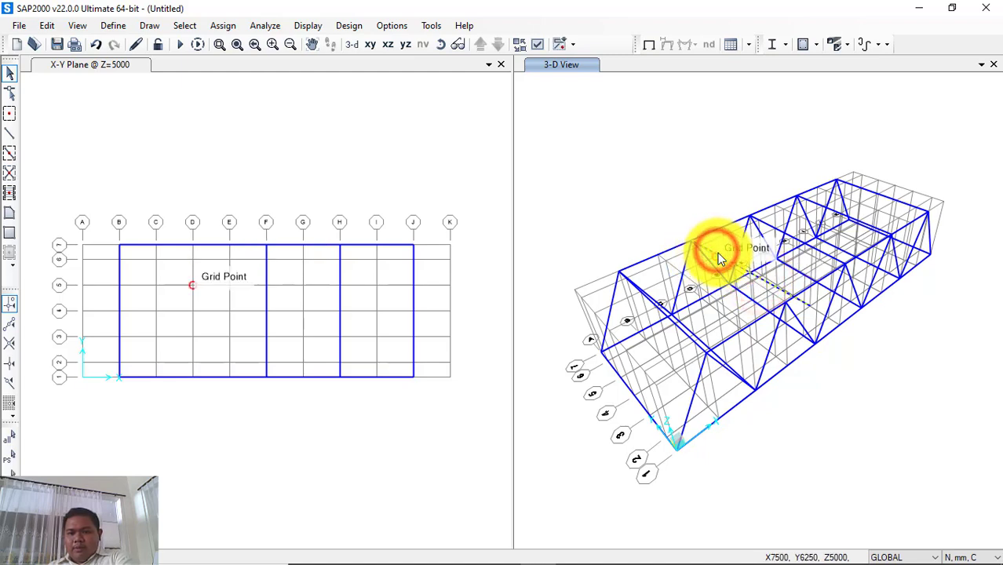
pyautogui.click(9, 133)
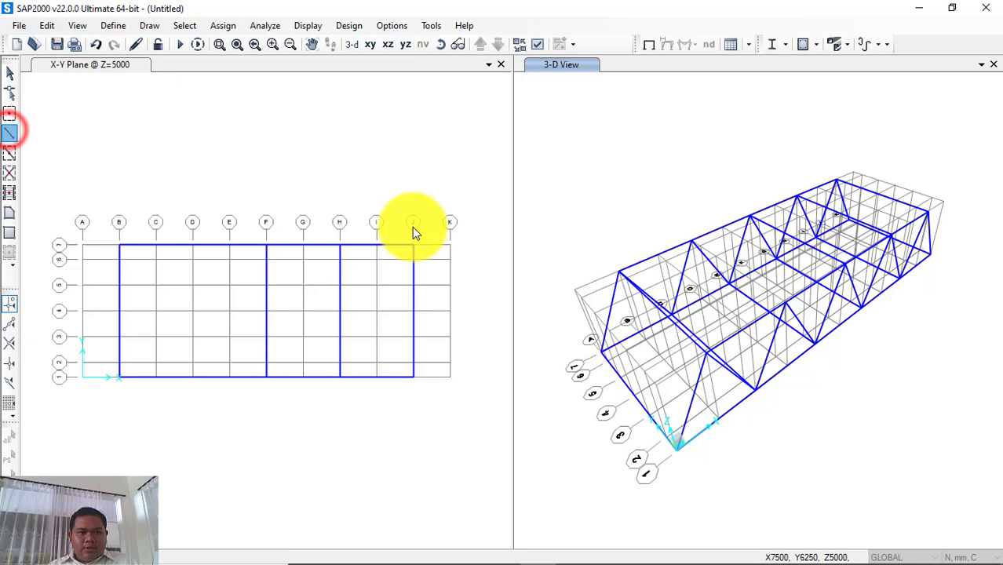
pyautogui.click(694, 243)
pyautogui.click(786, 307)
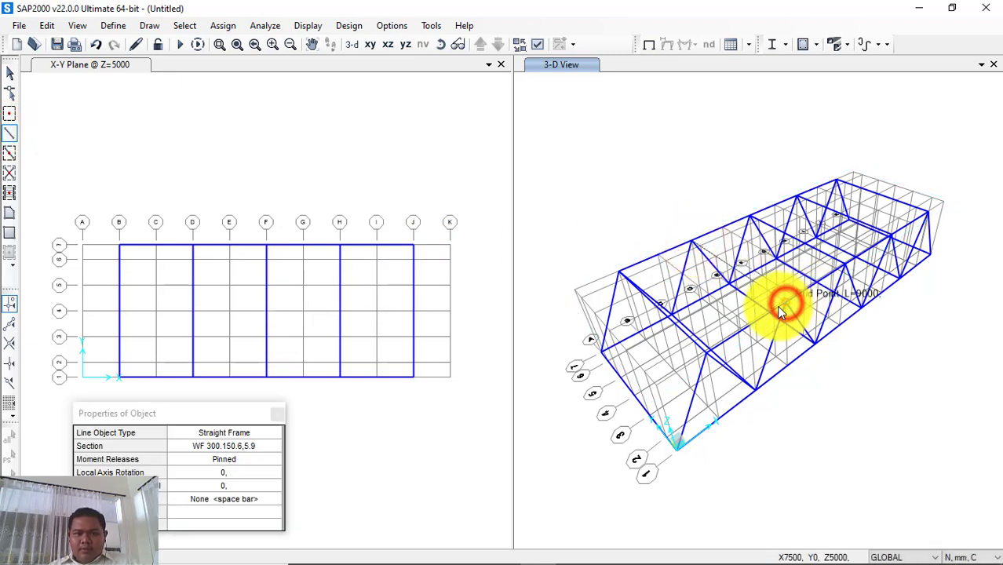
pyautogui.click(10, 72)
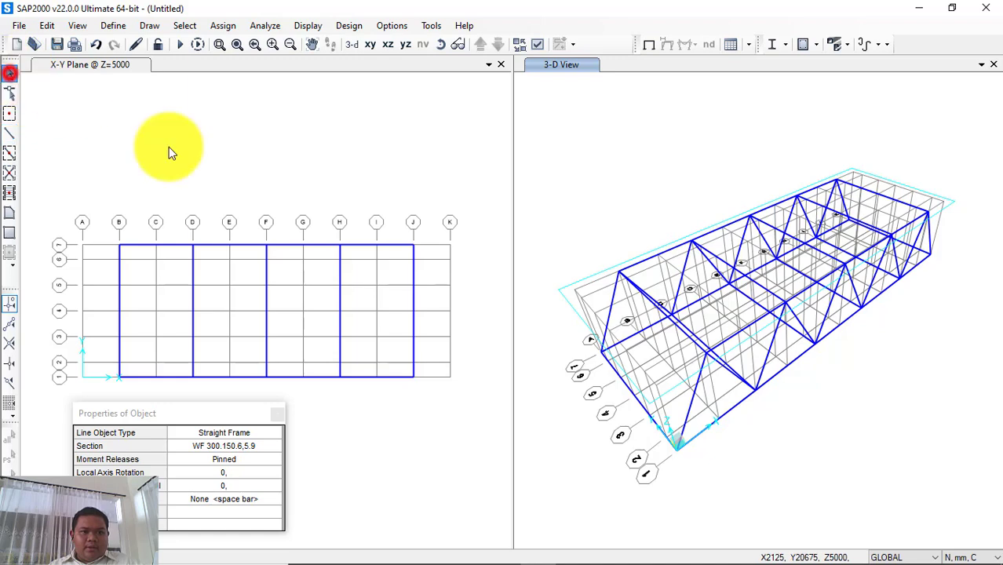
pyautogui.click(291, 179)
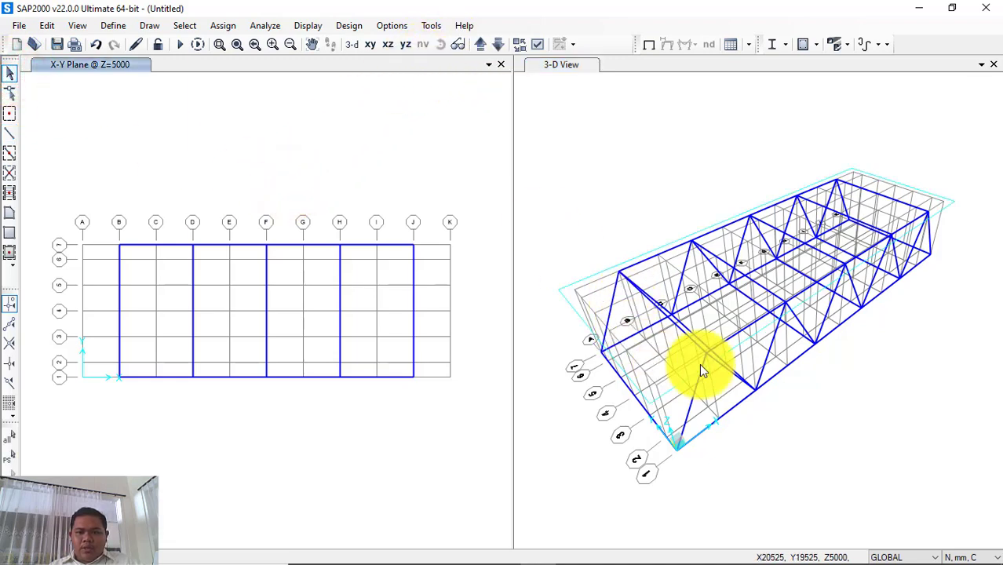
pyautogui.click(397, 163)
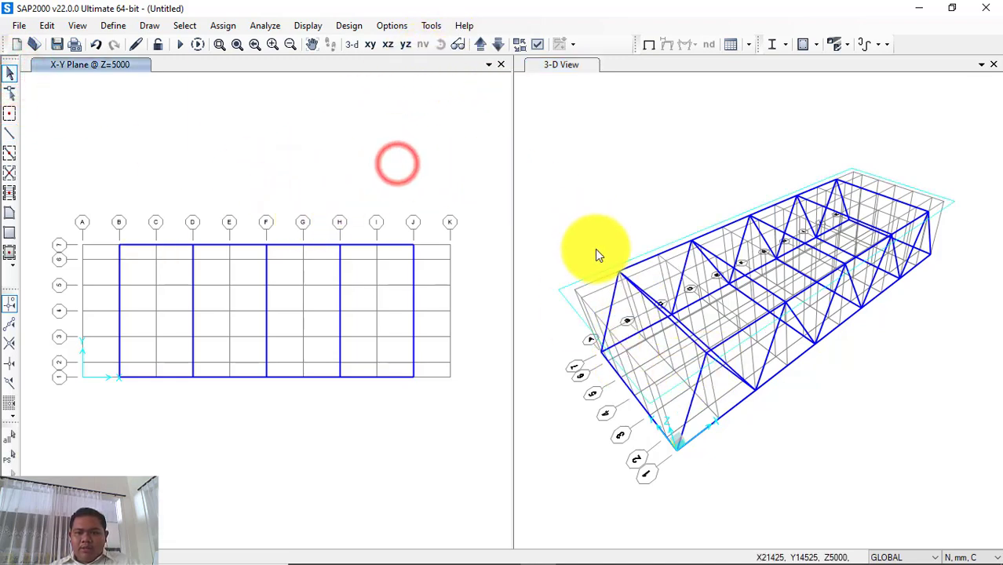
pyautogui.click(339, 169)
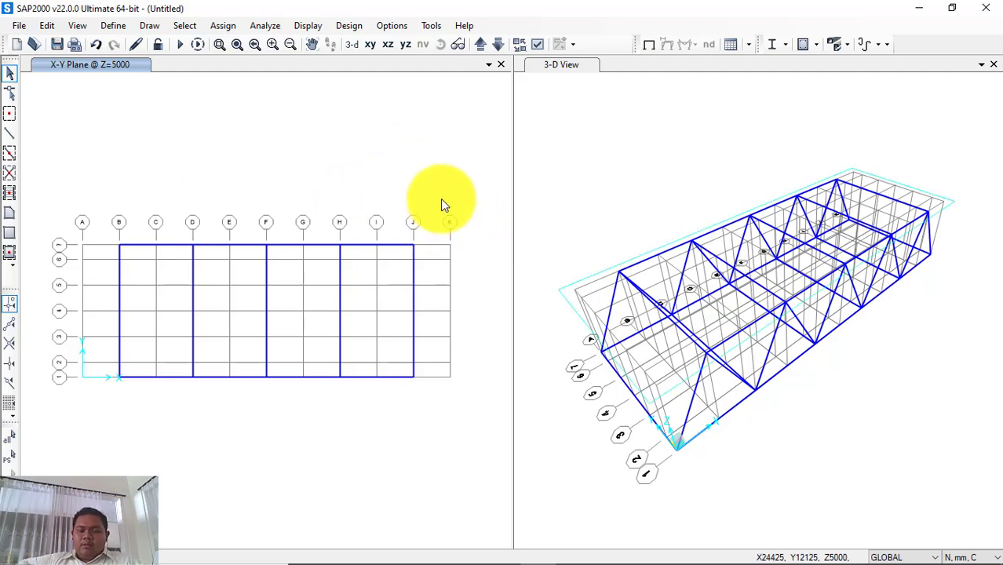
# - On the X-Y plane at Z=0, set up straight frame drawing with section WF 300.150.6,5.9 and Continuous moment releases
pyautogui.click(501, 45)
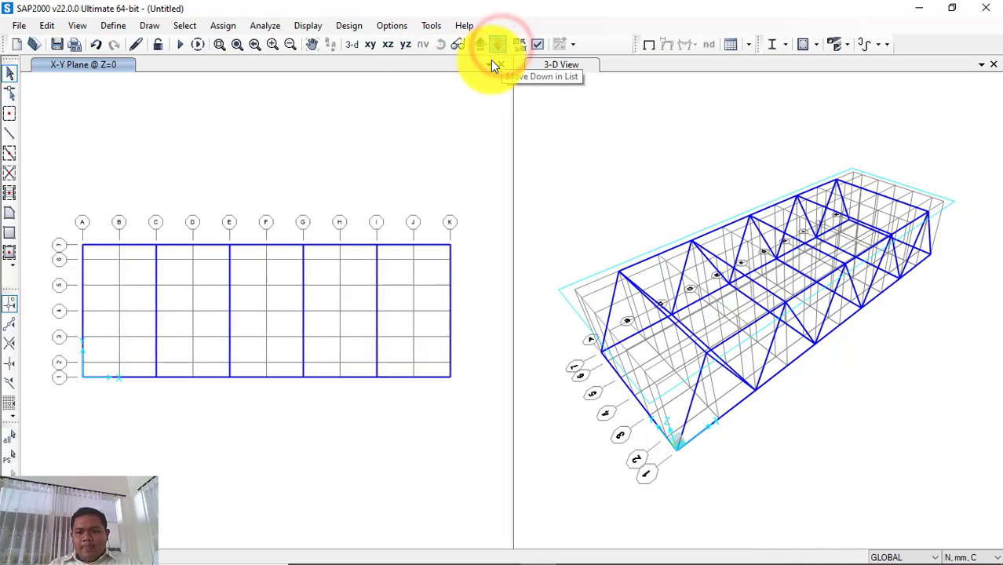
pyautogui.click(373, 126)
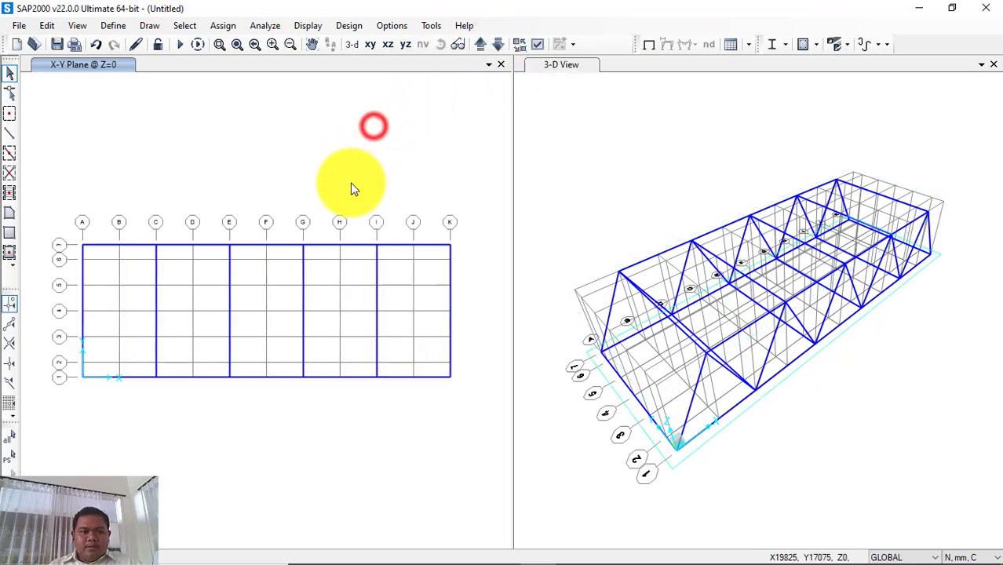
pyautogui.click(12, 138)
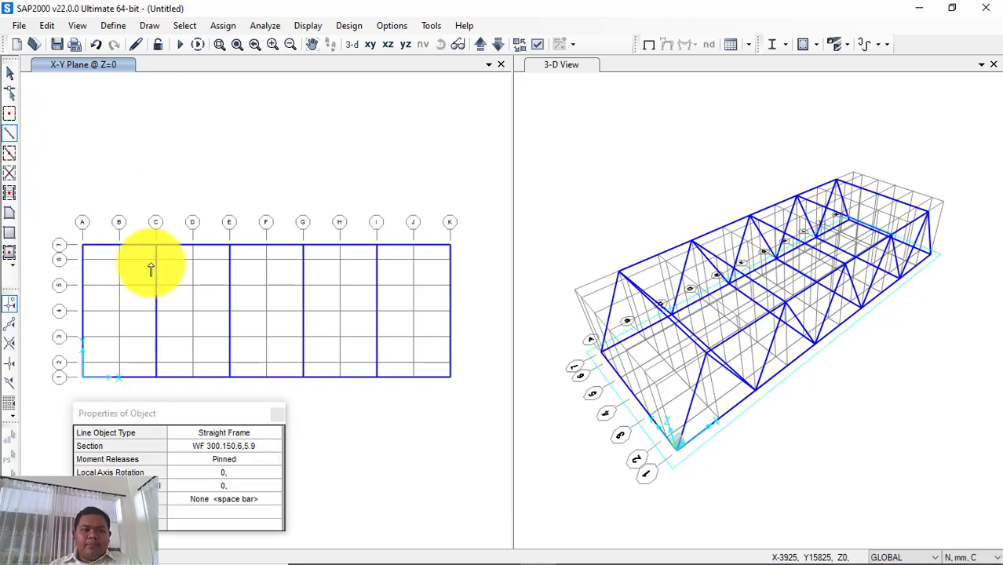
pyautogui.click(252, 447)
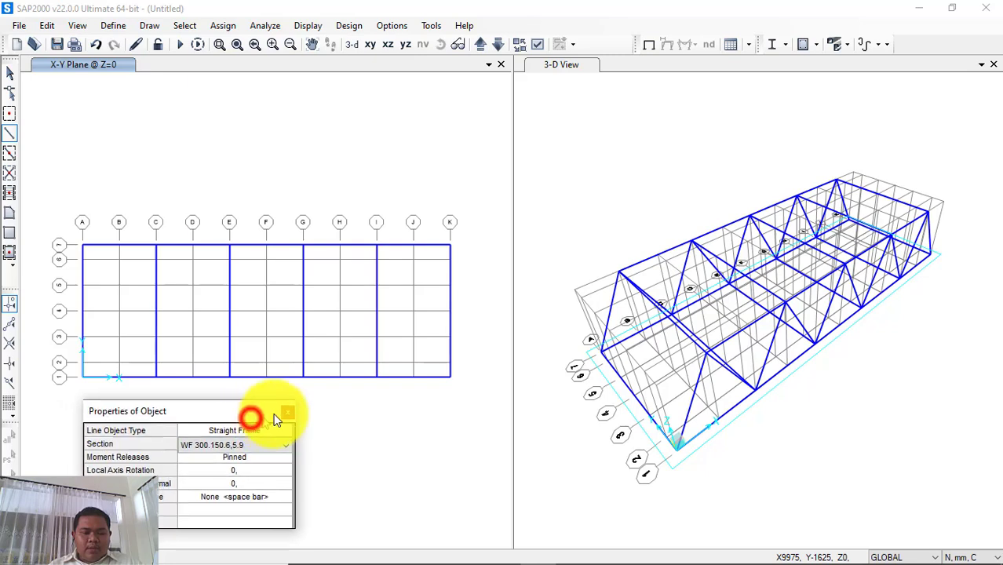
pyautogui.moveTo(267, 414); pyautogui.dragTo(305, 405)
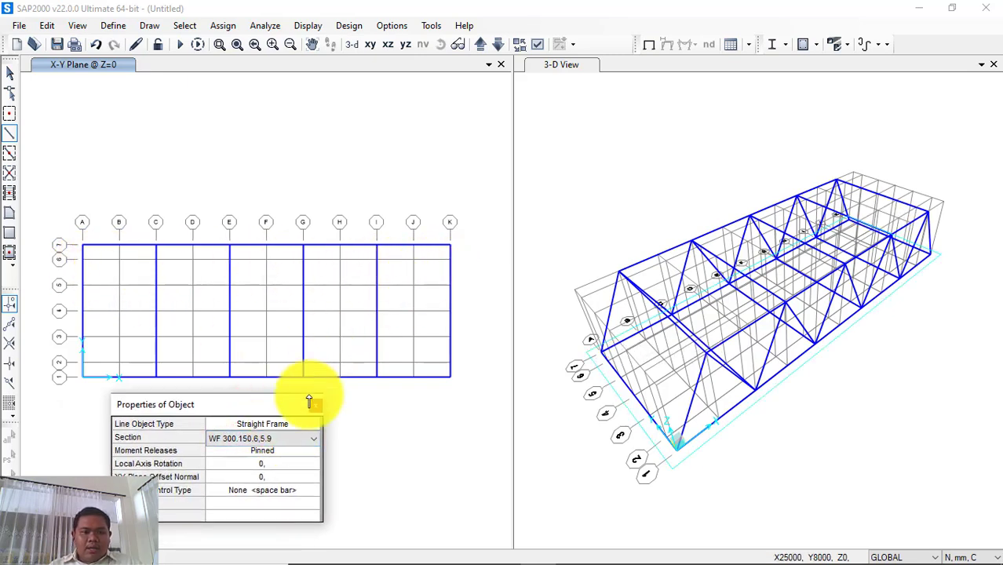
pyautogui.click(294, 449)
pyautogui.click(290, 452)
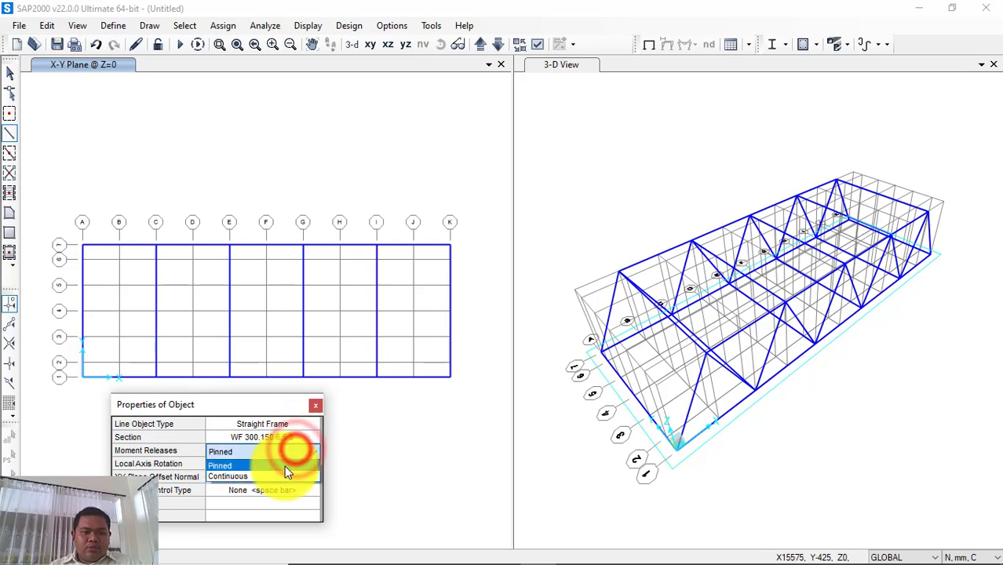
pyautogui.click(282, 475)
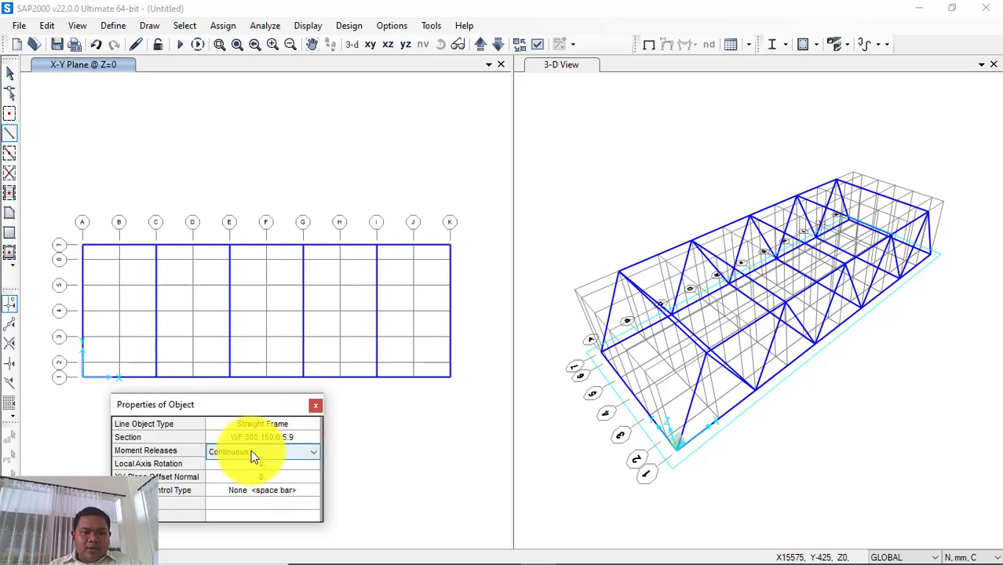
pyautogui.click(269, 438)
pyautogui.click(269, 438)
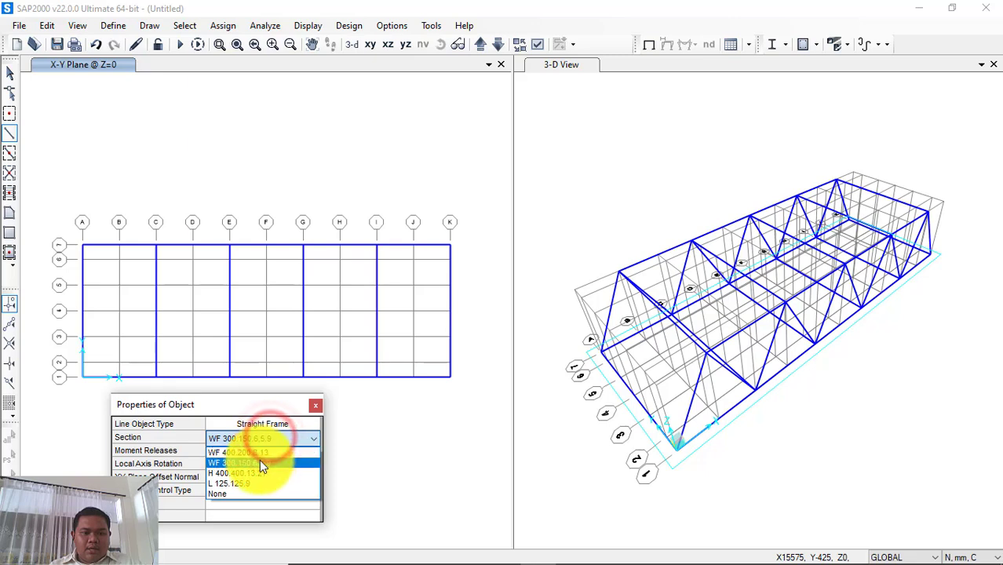
pyautogui.click(259, 463)
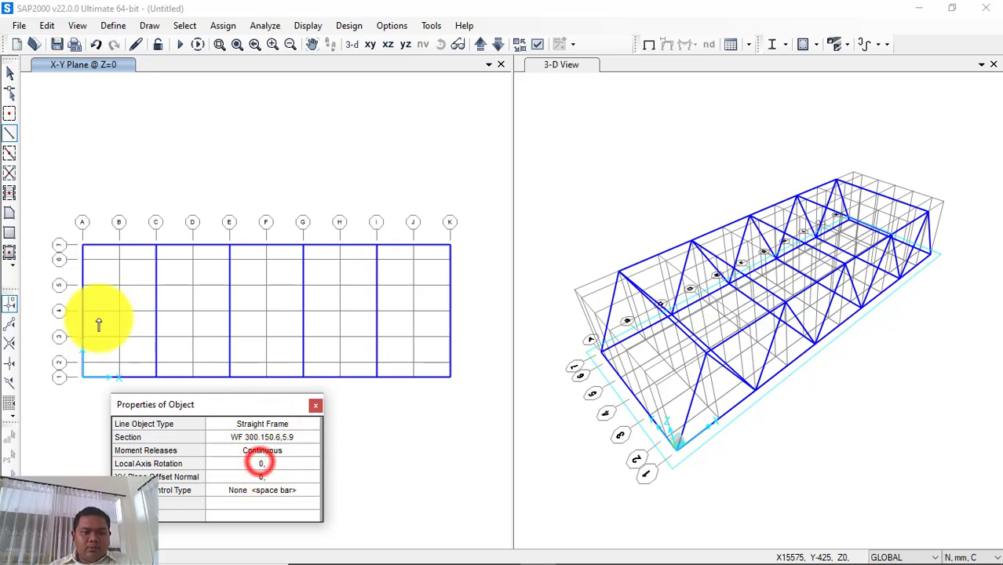
# - Draw five continuous 5000 mm floor stringers end to end along Y=8000 from X=0 to X=25000, and leave drawing mode
pyautogui.click(83, 260)
pyautogui.click(146, 260)
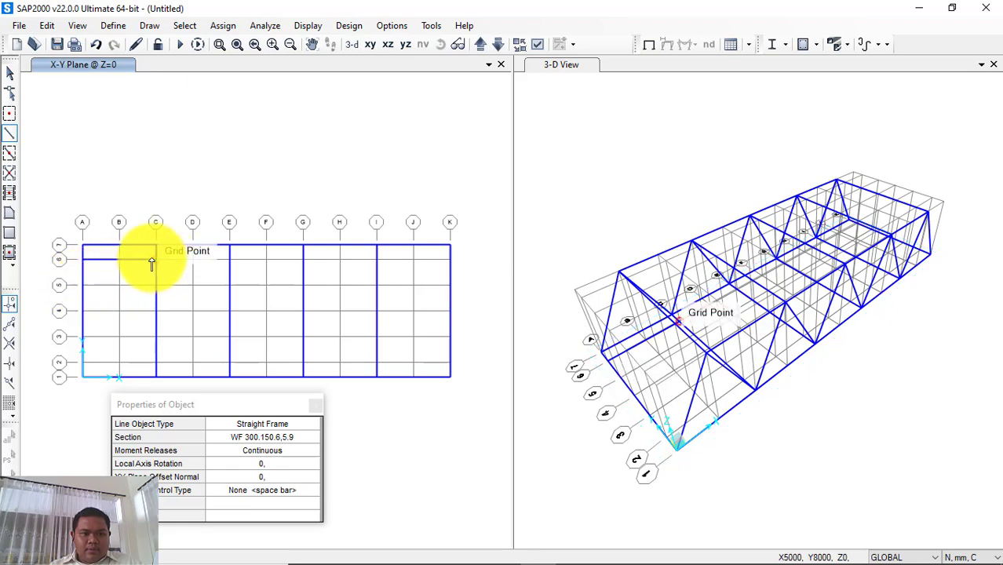
pyautogui.click(155, 260)
pyautogui.click(229, 260)
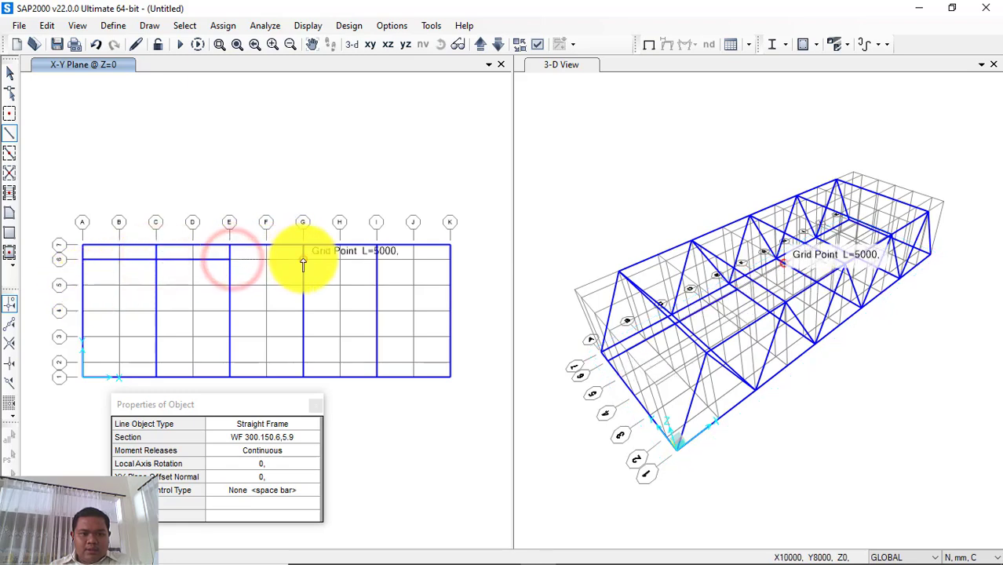
pyautogui.click(303, 260)
pyautogui.click(376, 259)
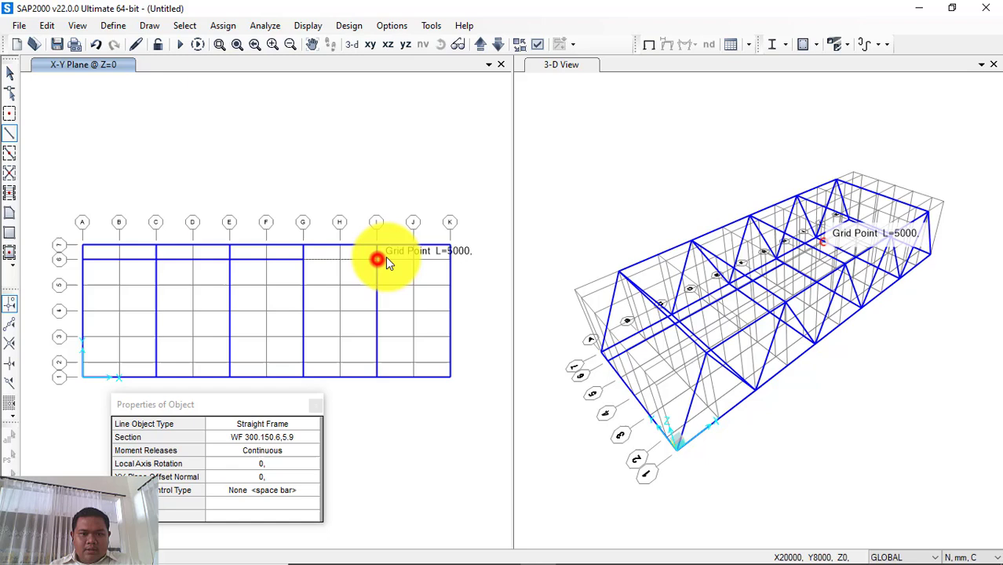
pyautogui.click(451, 260)
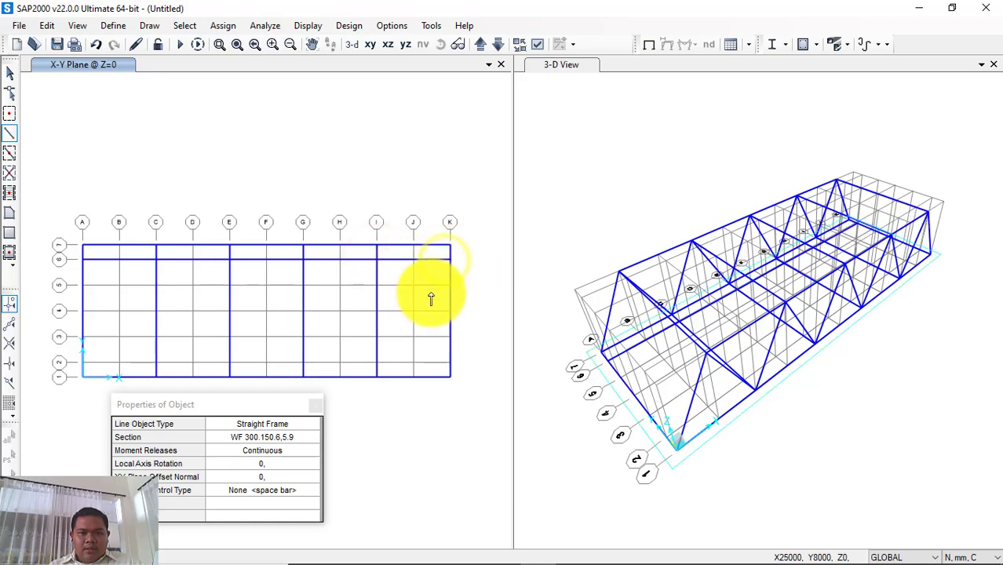
pyautogui.press('Escape')
# - Replicate the five stringers along Y=8000 linearly with dy -1750 and 4 copies
pyautogui.click(395, 260)
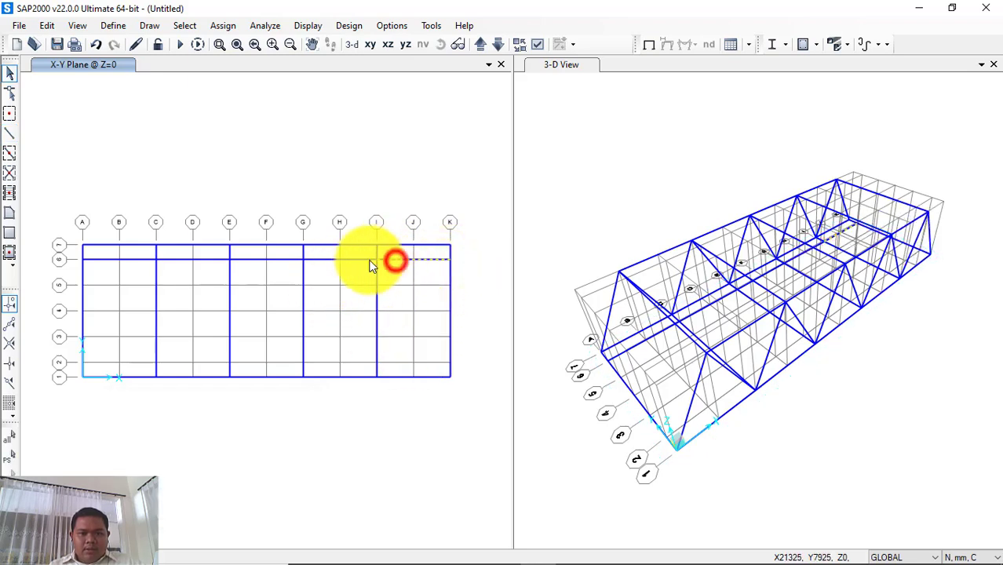
pyautogui.click(352, 259)
pyautogui.click(287, 260)
pyautogui.click(248, 261)
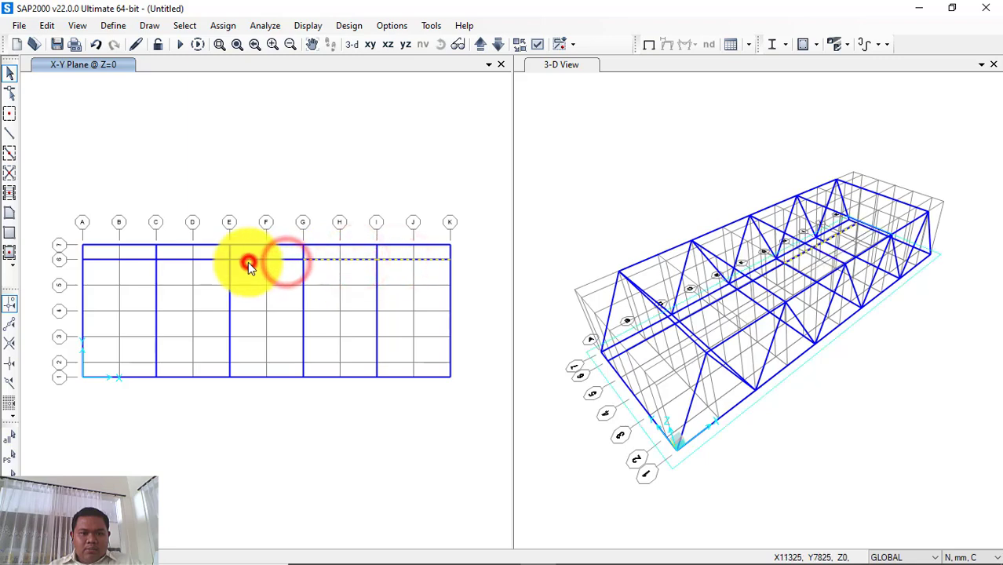
pyautogui.click(206, 261)
pyautogui.click(251, 260)
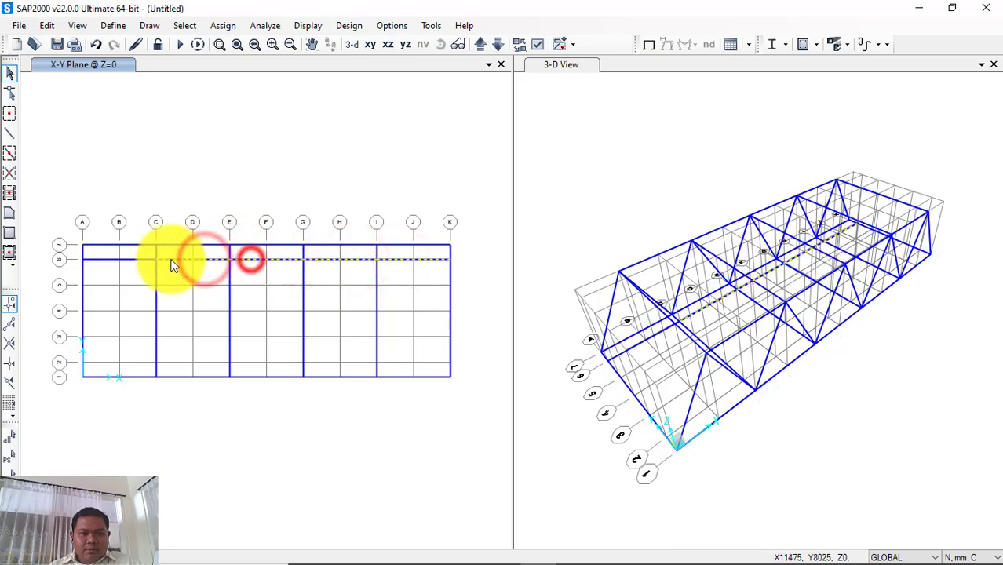
pyautogui.click(140, 260)
pyautogui.click(170, 262)
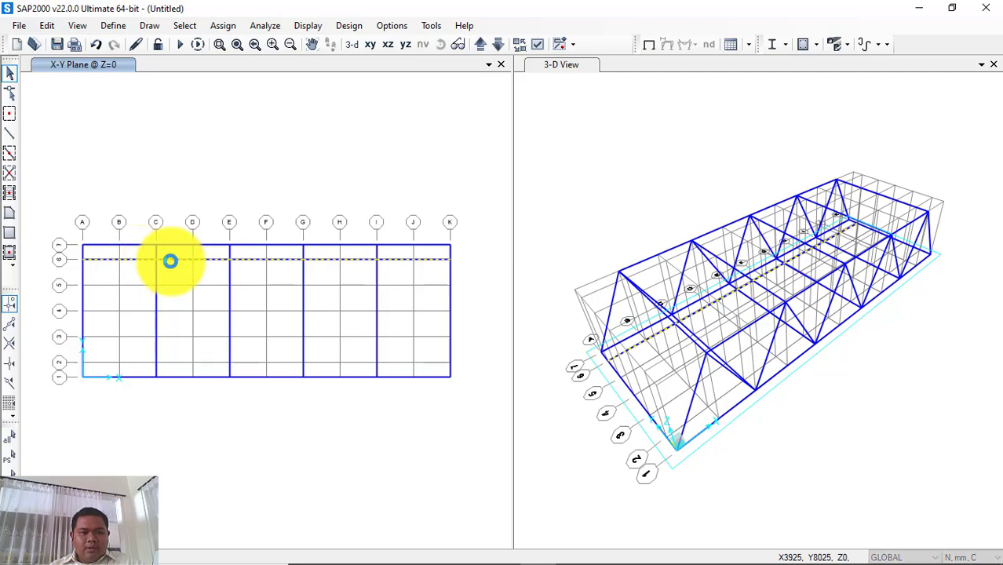
pyautogui.hotkey('ctrl', 'r')
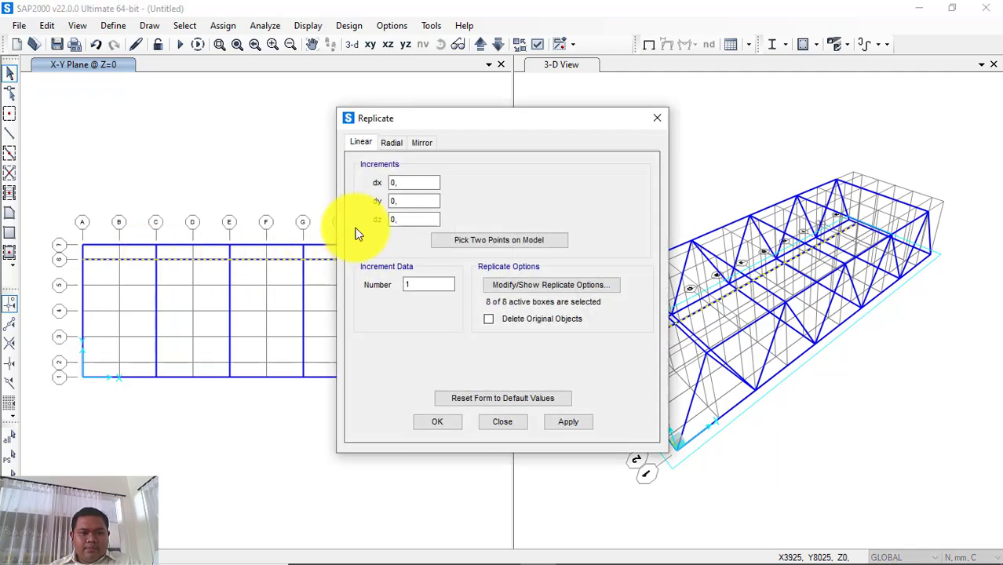
pyautogui.click(459, 240)
pyautogui.click(83, 260)
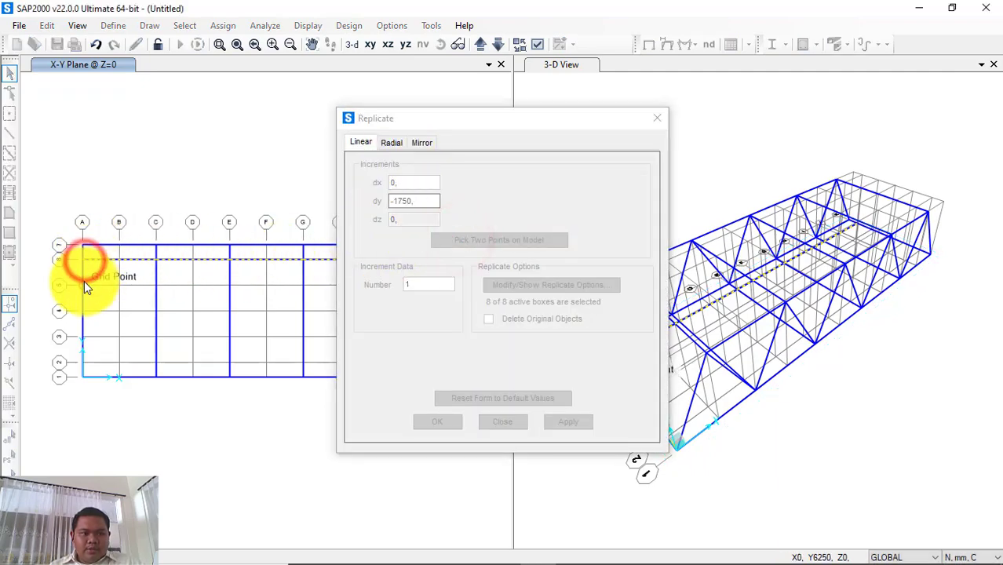
pyautogui.click(84, 280)
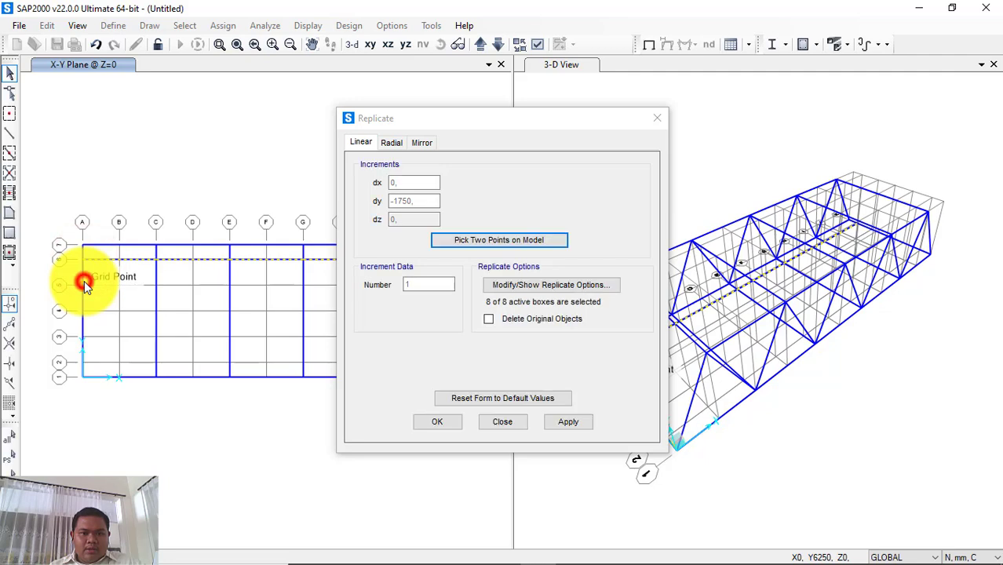
pyautogui.click(393, 202)
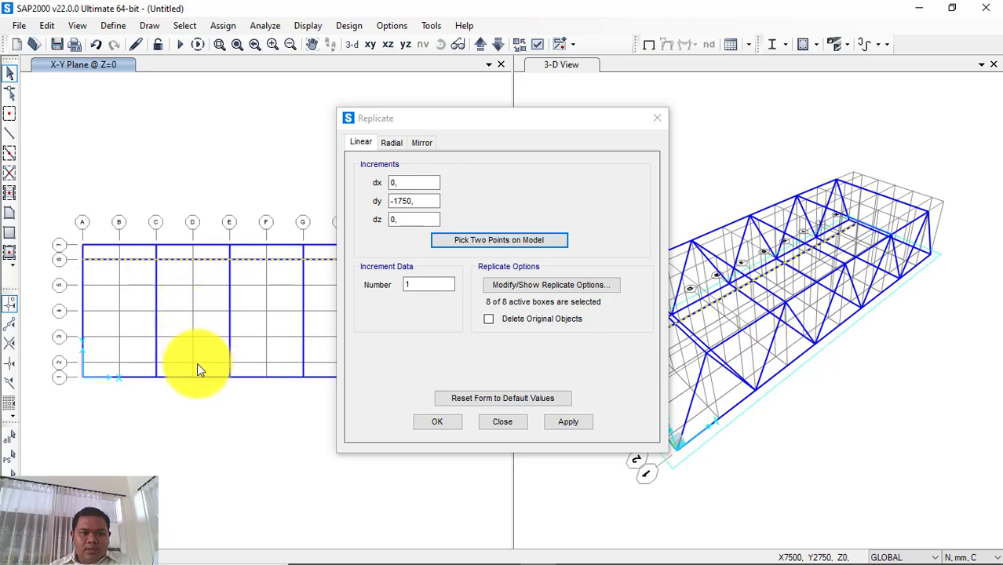
pyautogui.click(431, 280)
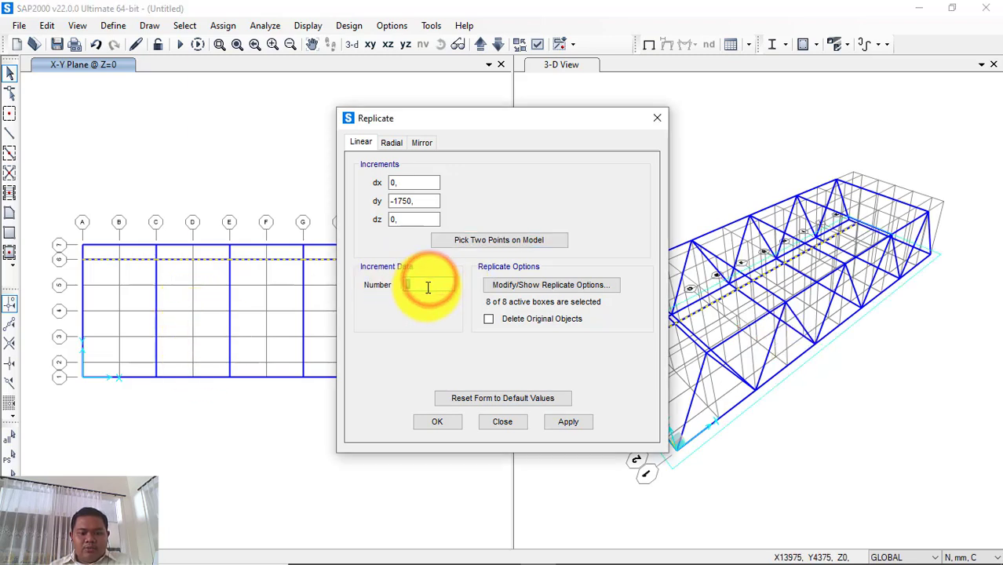
pyautogui.click(553, 421)
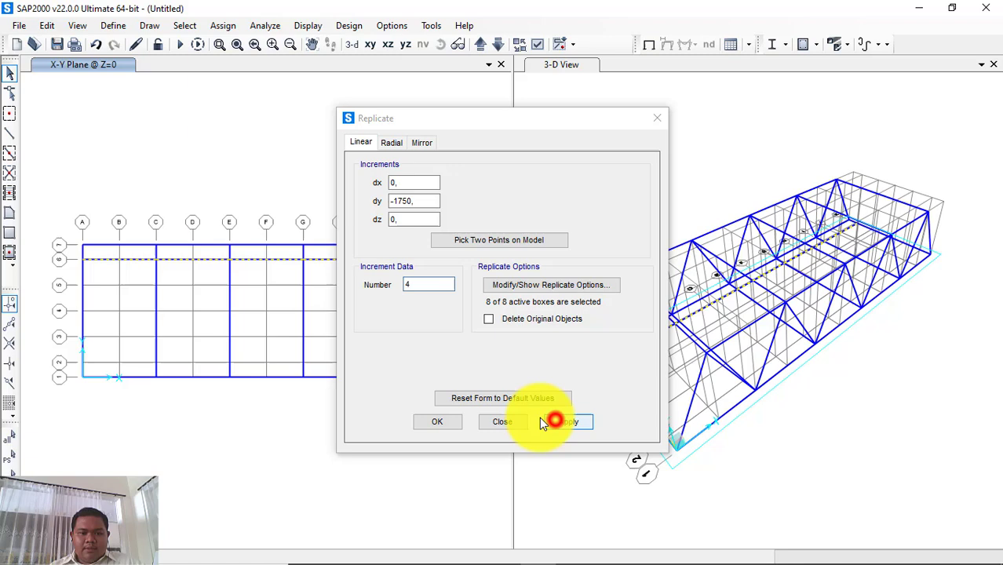
pyautogui.click(452, 422)
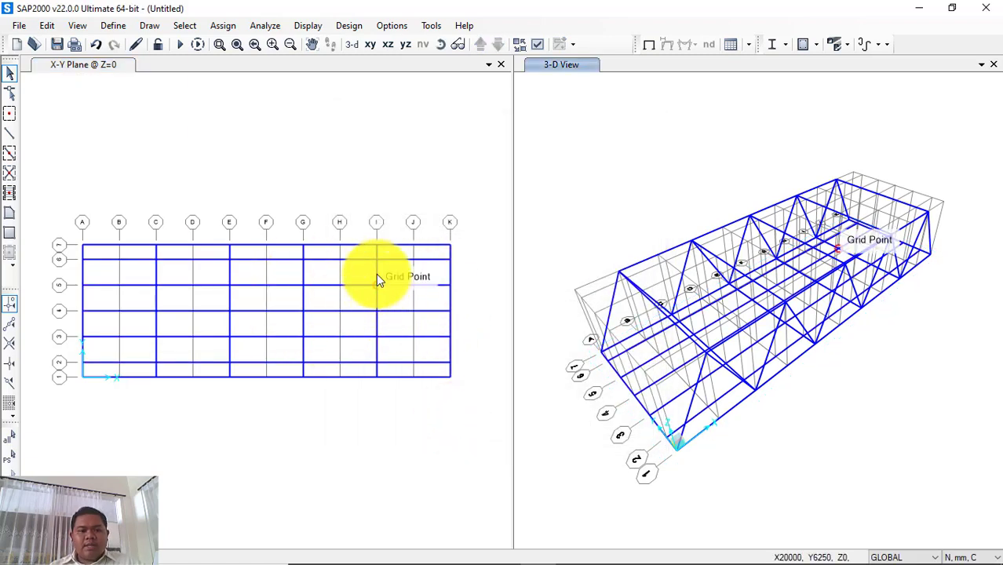
# - On the X-Y plane at Z=5000, set up straight frame drawing with section L 125.125.9 and Pinned moment releases
pyautogui.click(287, 193)
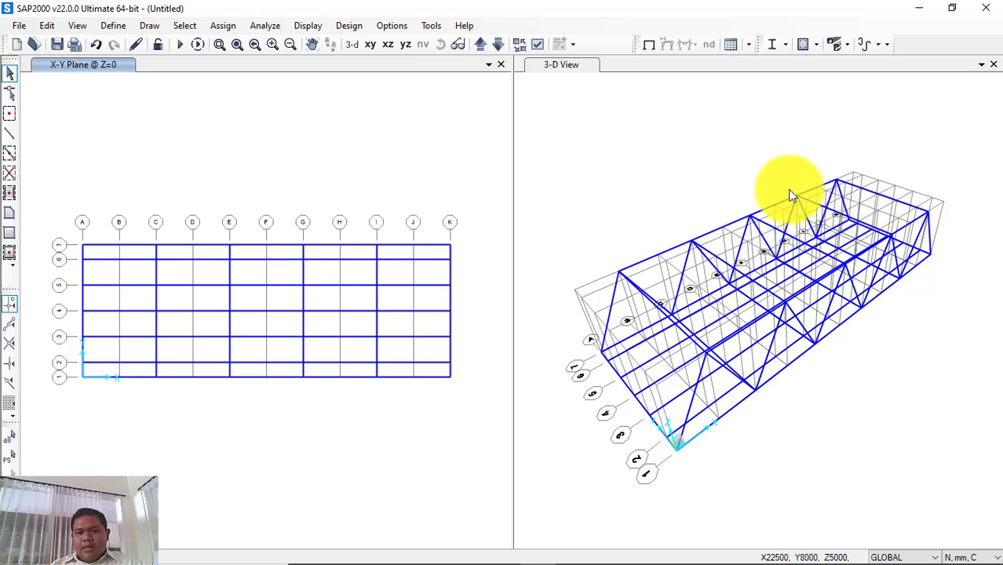
pyautogui.click(333, 142)
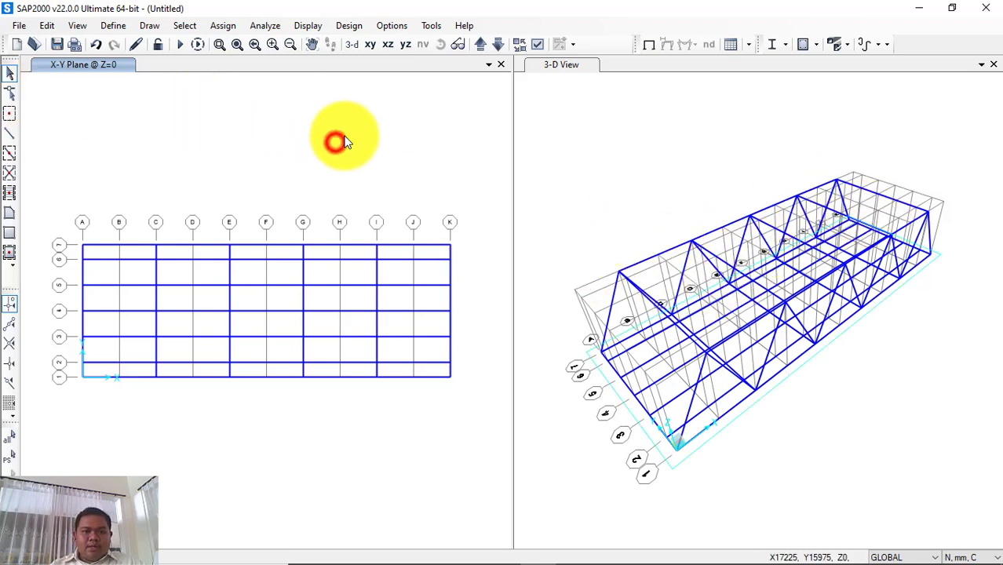
pyautogui.click(481, 48)
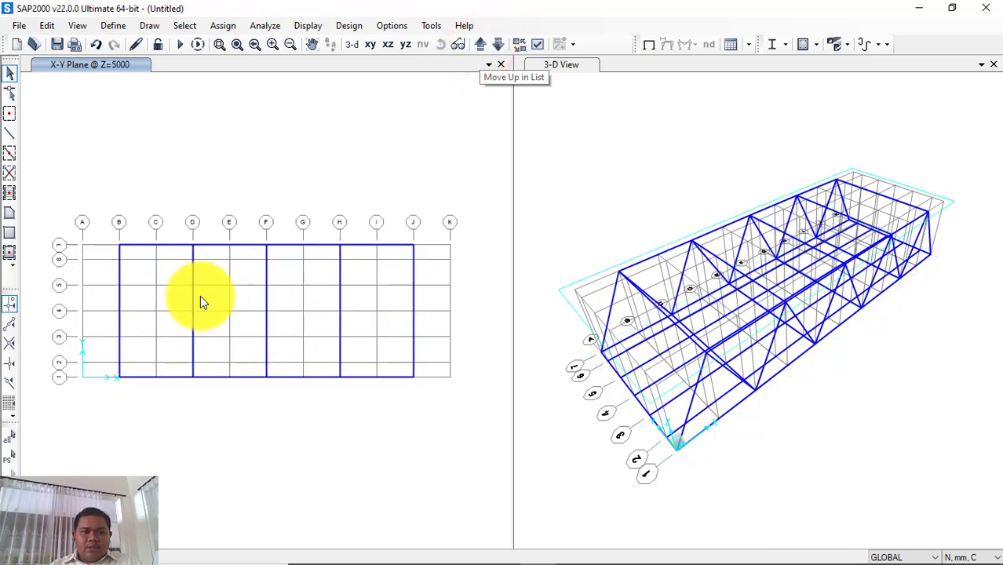
pyautogui.click(9, 135)
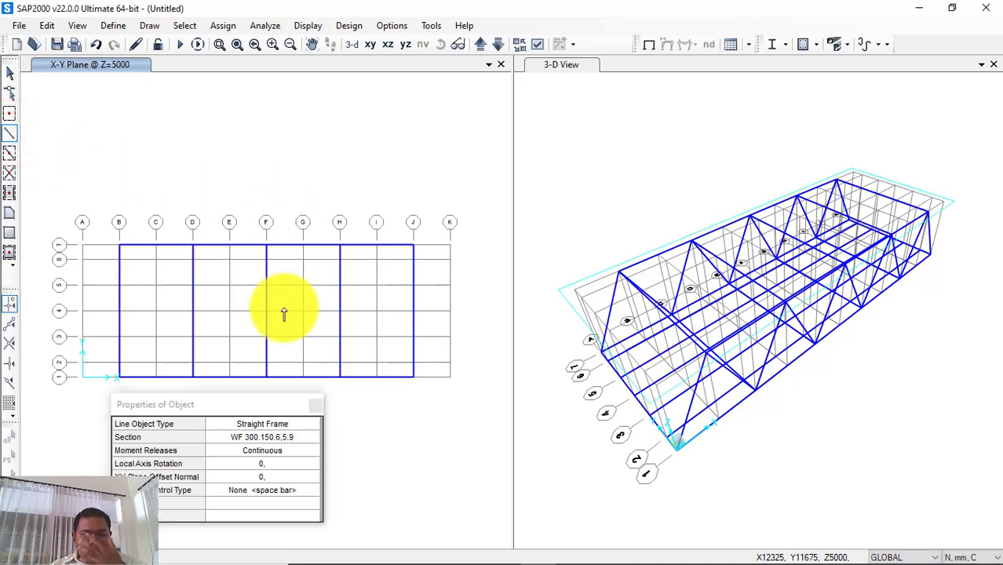
pyautogui.click(314, 438)
pyautogui.click(313, 438)
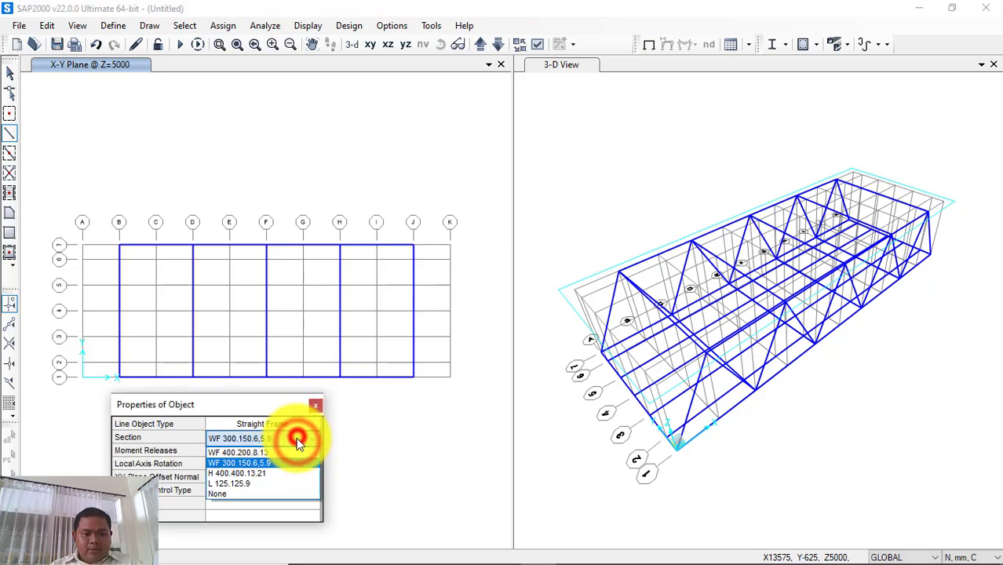
pyautogui.click(271, 484)
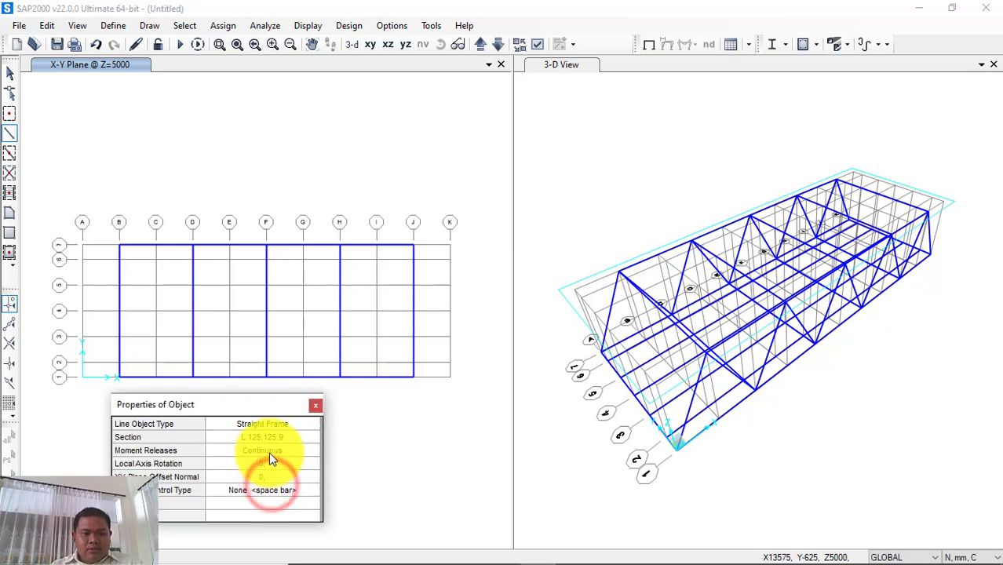
pyautogui.click(268, 452)
pyautogui.click(269, 454)
pyautogui.click(267, 467)
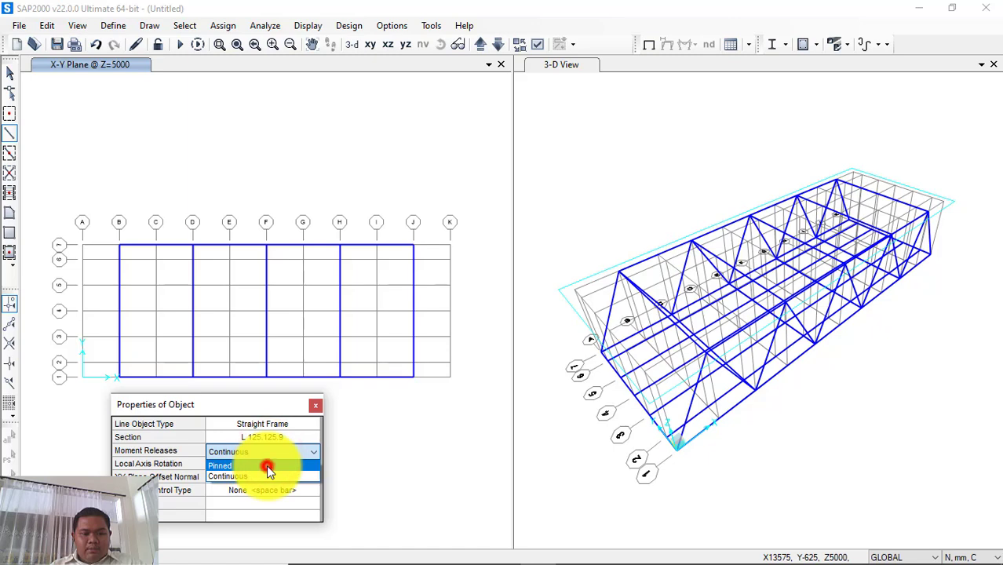
# - Draw two crossing pinned L 125.125.9 braces in the top bay between X=2500 and X=7500
pyautogui.click(120, 249)
pyautogui.click(192, 375)
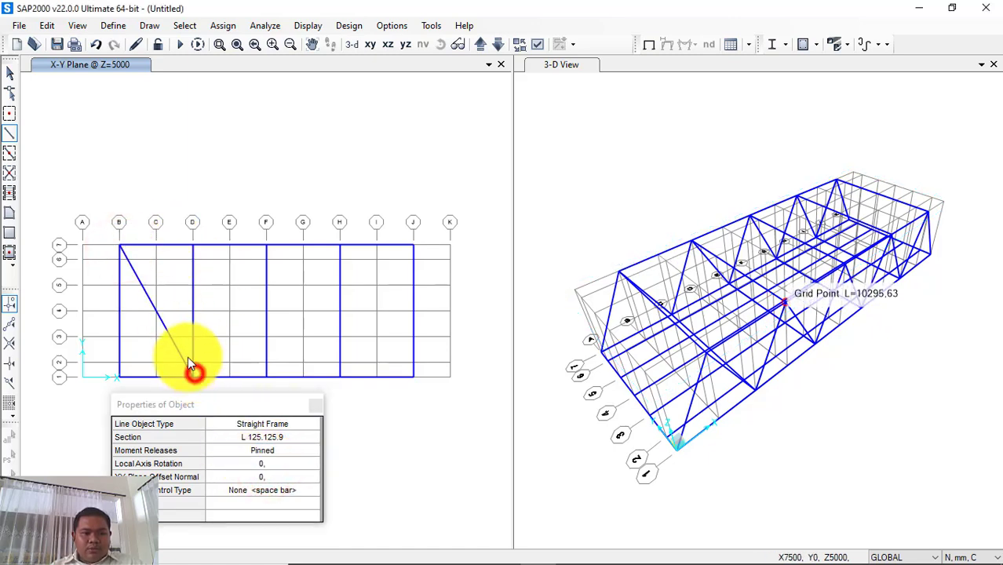
pyautogui.click(192, 245)
pyautogui.click(119, 375)
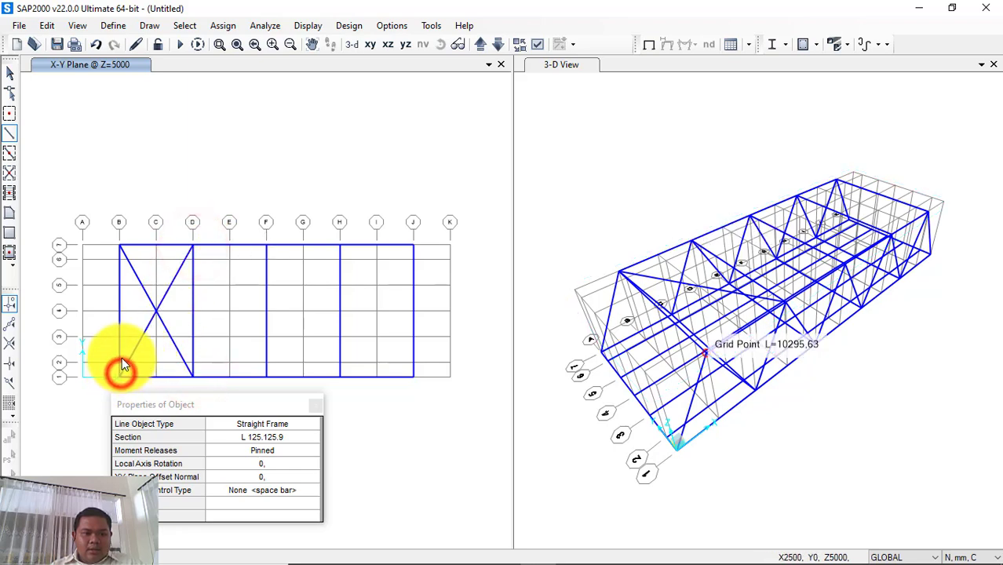
# - Draw two crossing pinned L 125.125.9 braces in the top bay between X=7500 and X=12500
pyautogui.click(192, 246)
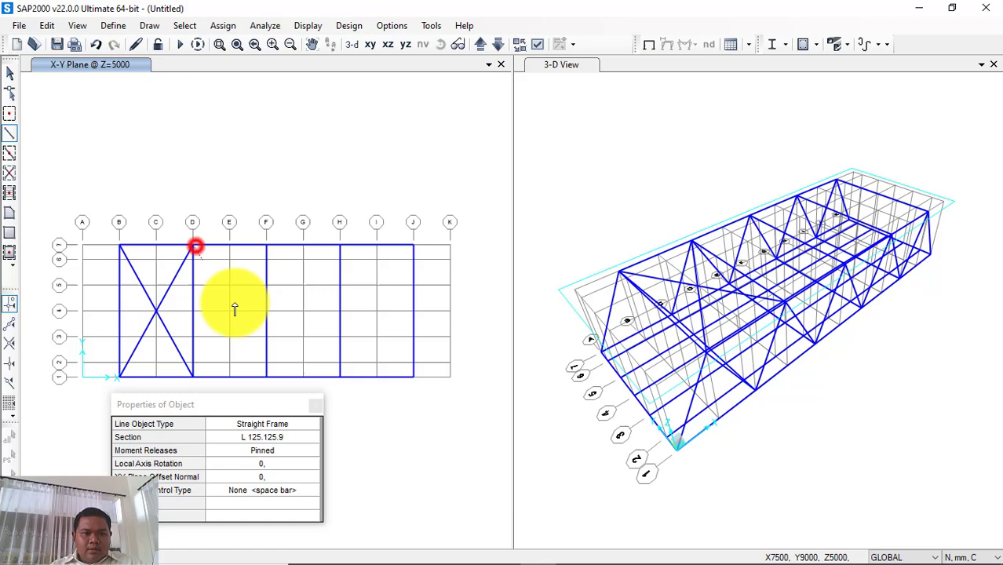
pyautogui.click(266, 376)
pyautogui.click(266, 246)
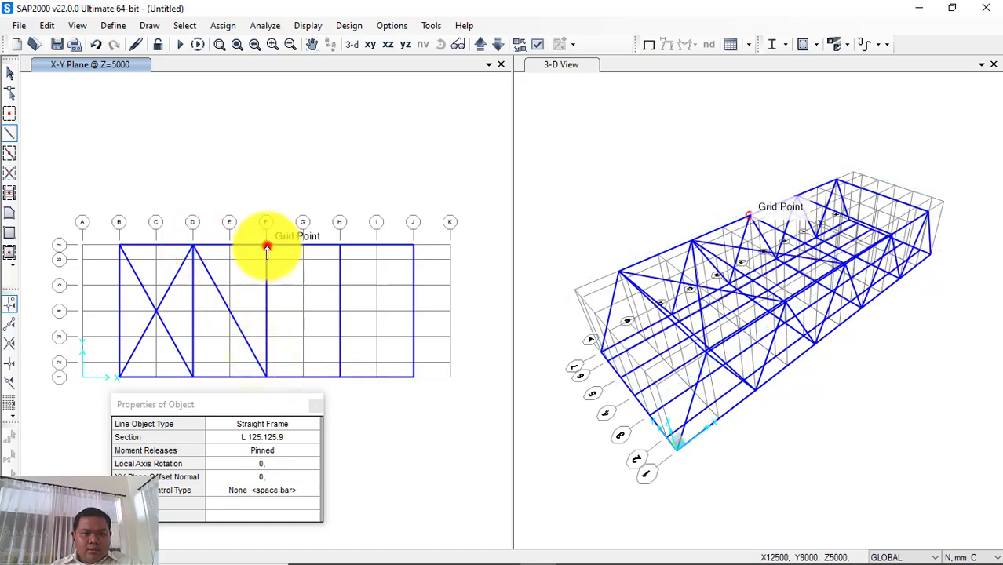
pyautogui.doubleClick(193, 376)
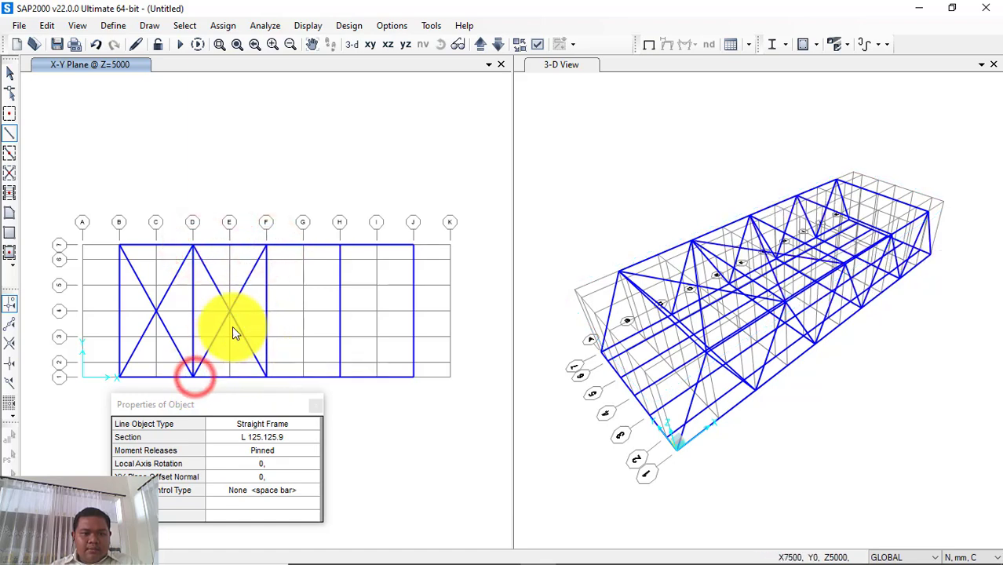
# - Draw crossing pinned L 125.125.9 braces in the two top bays from X=12500 to X=22500, and leave drawing mode
pyautogui.click(266, 245)
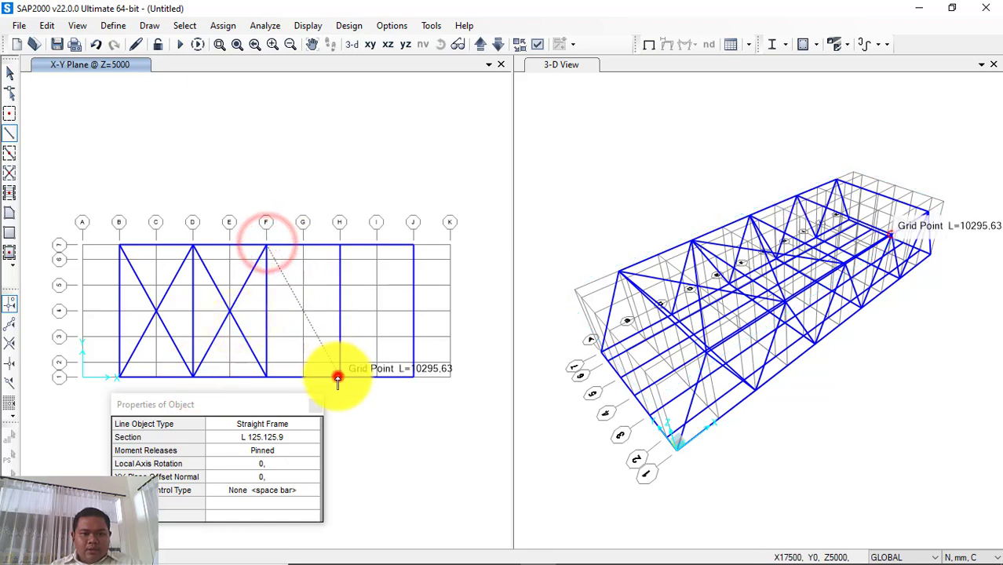
pyautogui.doubleClick(340, 376)
pyautogui.doubleClick(412, 245)
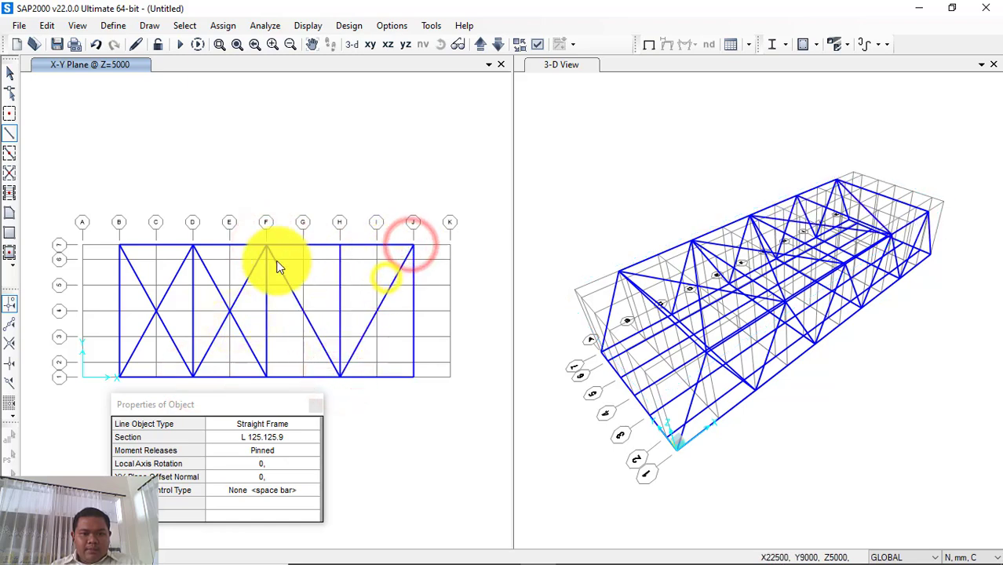
pyautogui.click(266, 376)
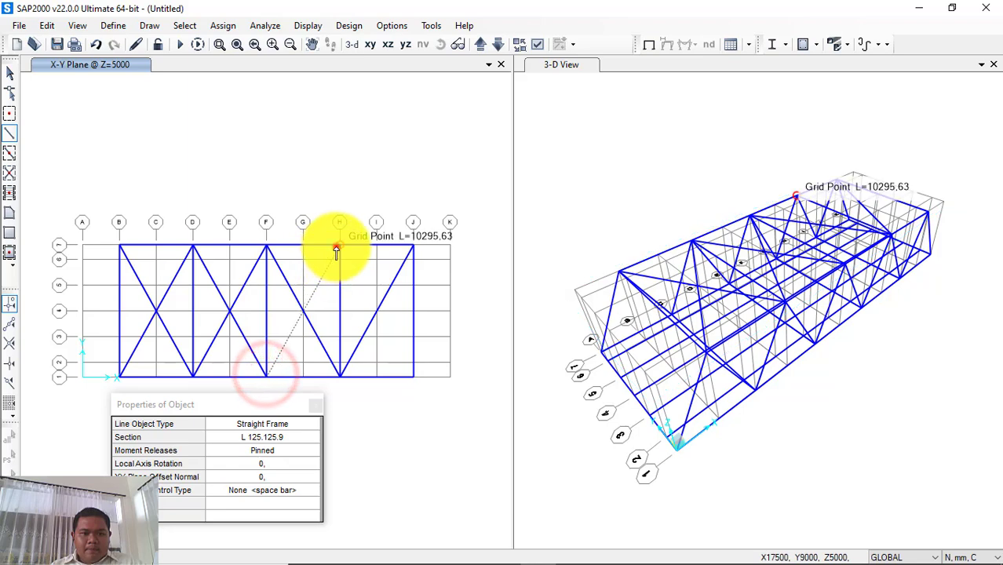
pyautogui.doubleClick(339, 246)
pyautogui.doubleClick(413, 375)
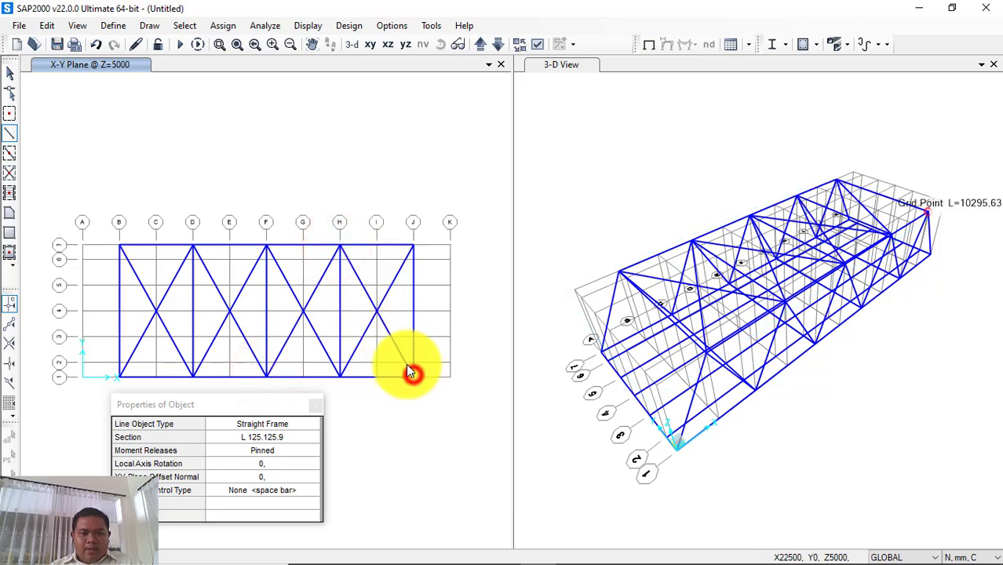
pyautogui.click(387, 312)
pyautogui.press('Escape')
pyautogui.moveTo(389, 317); pyautogui.dragTo(368, 297)
pyautogui.press('Escape')
pyautogui.moveTo(313, 316); pyautogui.dragTo(296, 297)
pyautogui.press('Escape')
pyautogui.click(291, 332)
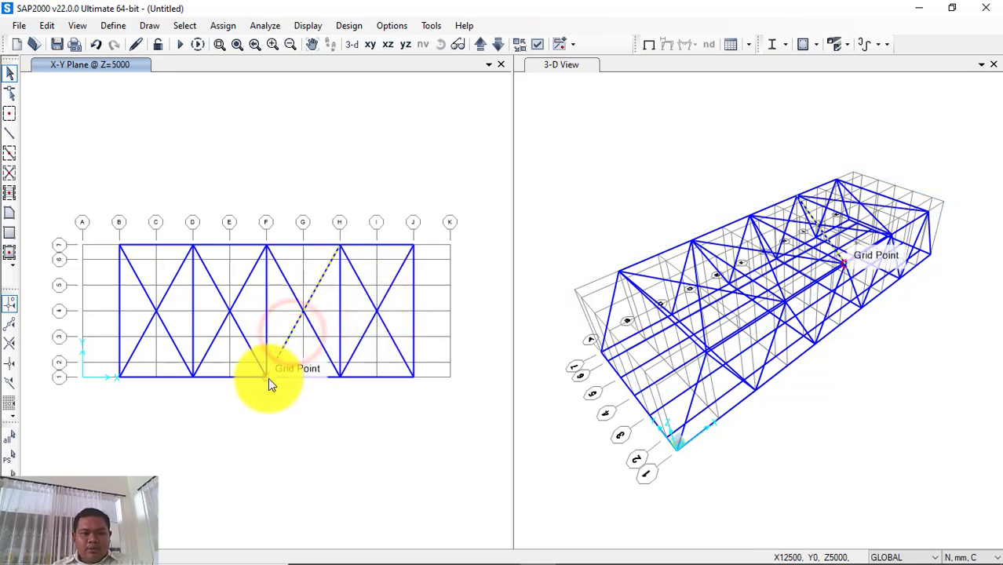
pyautogui.press('Escape')
# - Divide the crossing top braces in all four bays with Break at Intersections with Selected Joints, Straight Frames, Area Edges and Solid Edges
pyautogui.click(393, 321)
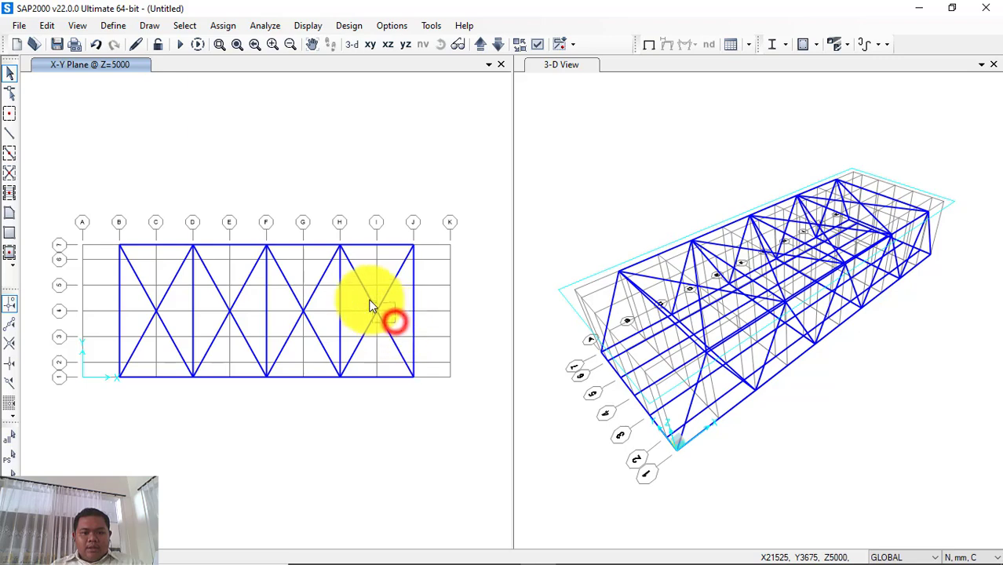
pyautogui.click(372, 306)
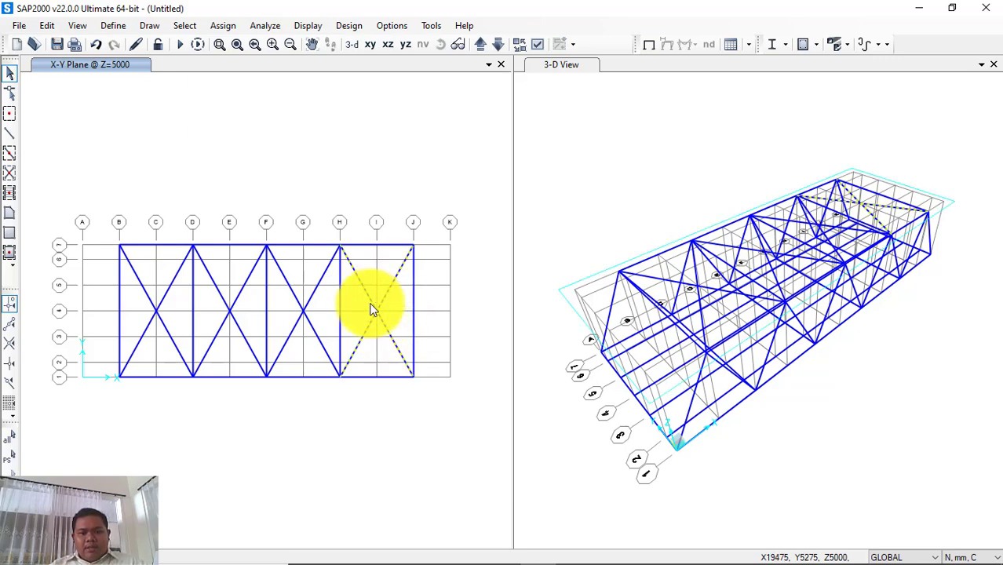
pyautogui.click(380, 306)
pyautogui.click(320, 317)
pyautogui.click(286, 299)
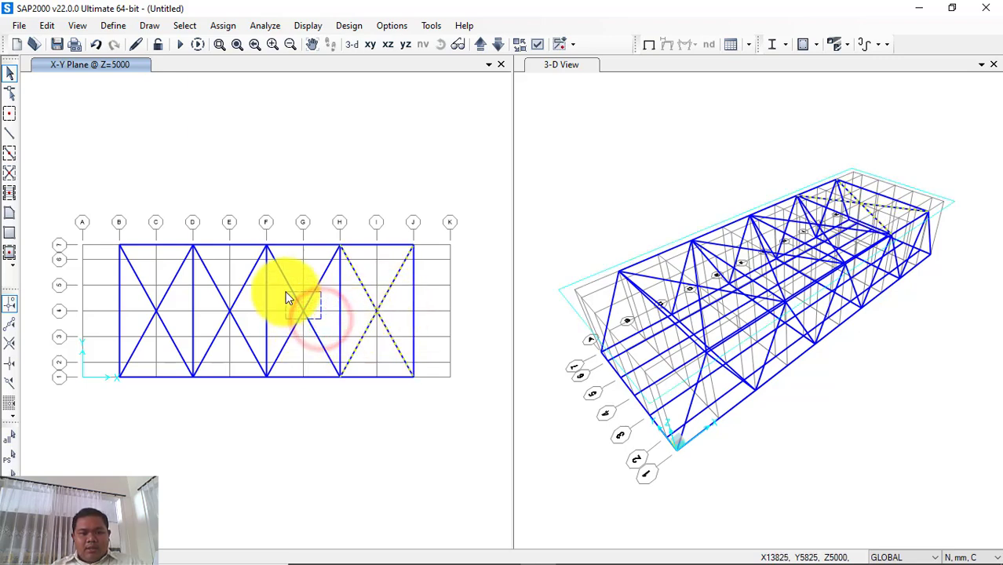
pyautogui.click(237, 311)
pyautogui.click(155, 310)
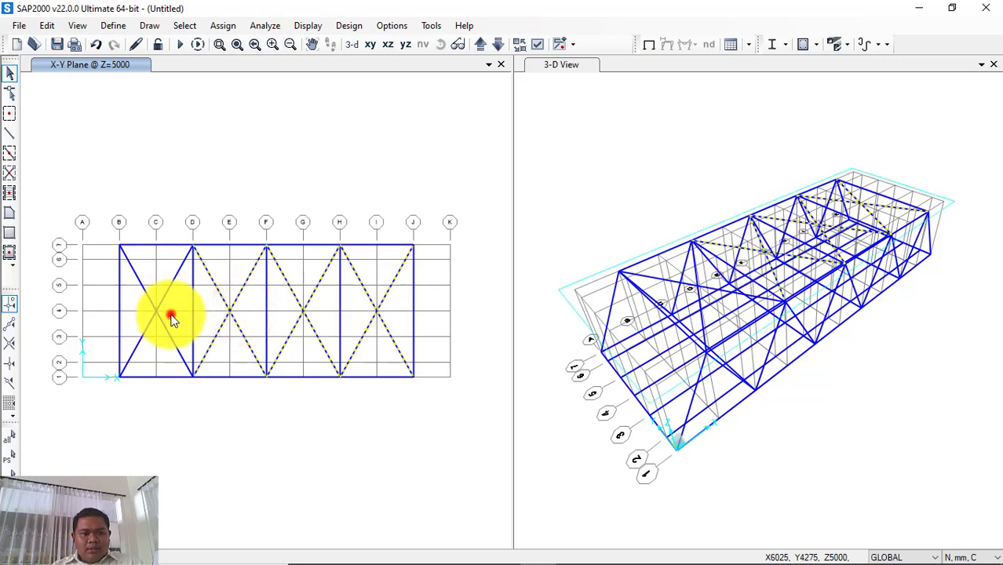
pyautogui.click(47, 25)
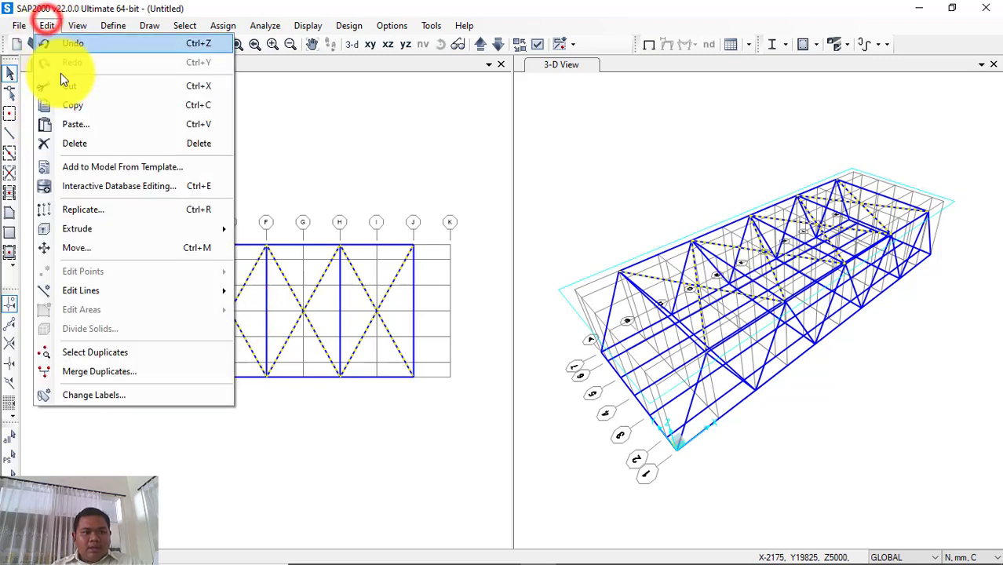
pyautogui.moveTo(201, 293)
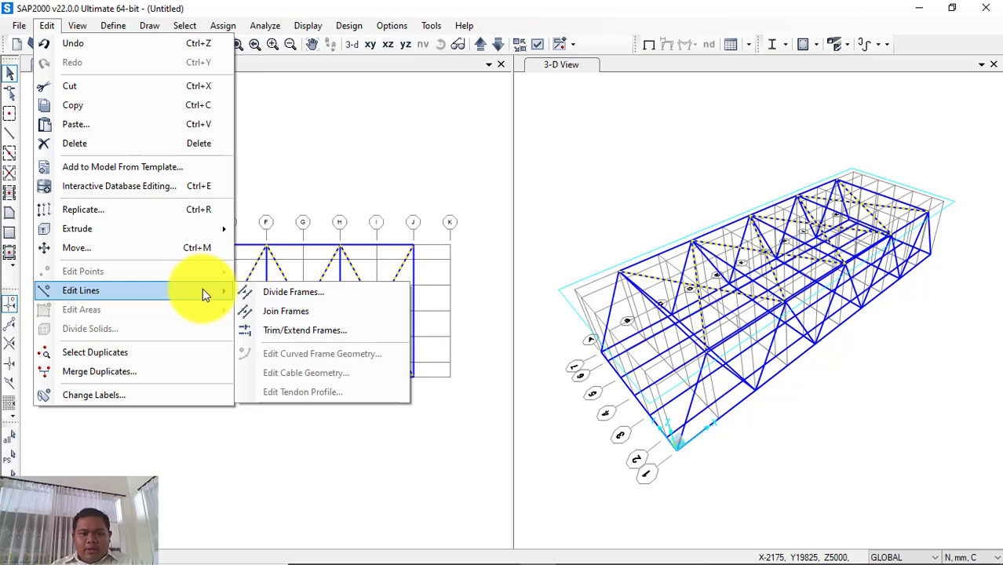
pyautogui.click(291, 295)
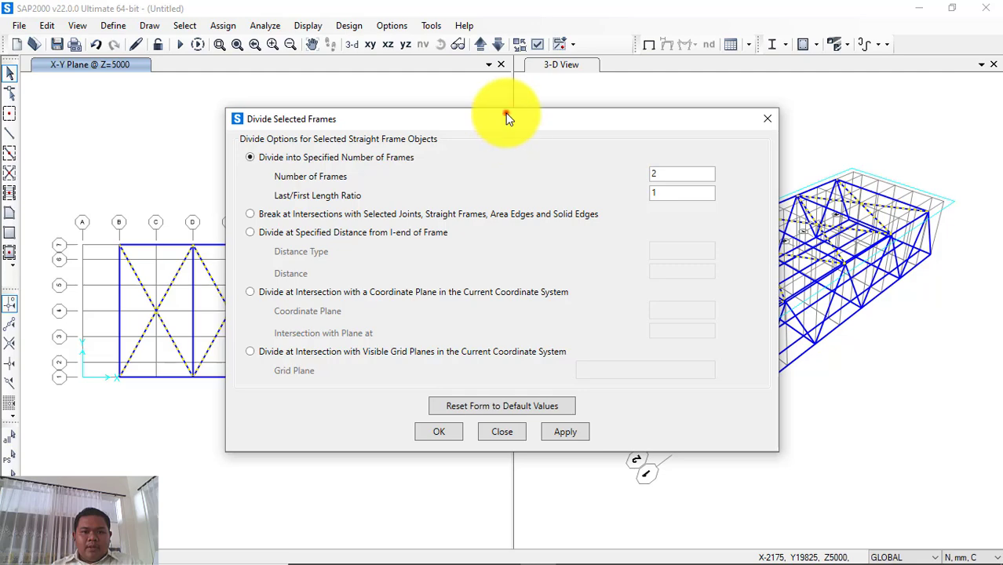
pyautogui.moveTo(507, 118); pyautogui.dragTo(717, 129)
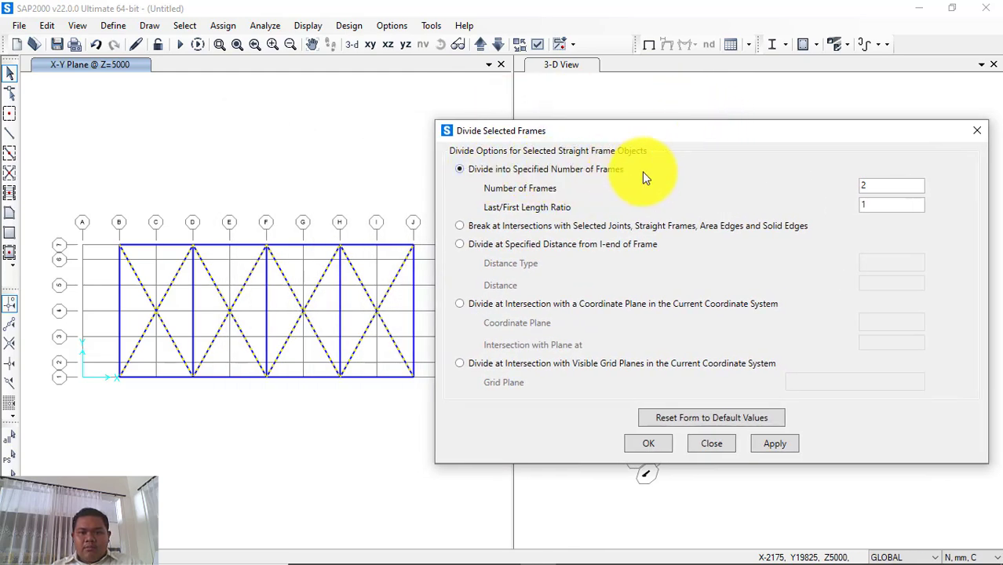
pyautogui.click(866, 188)
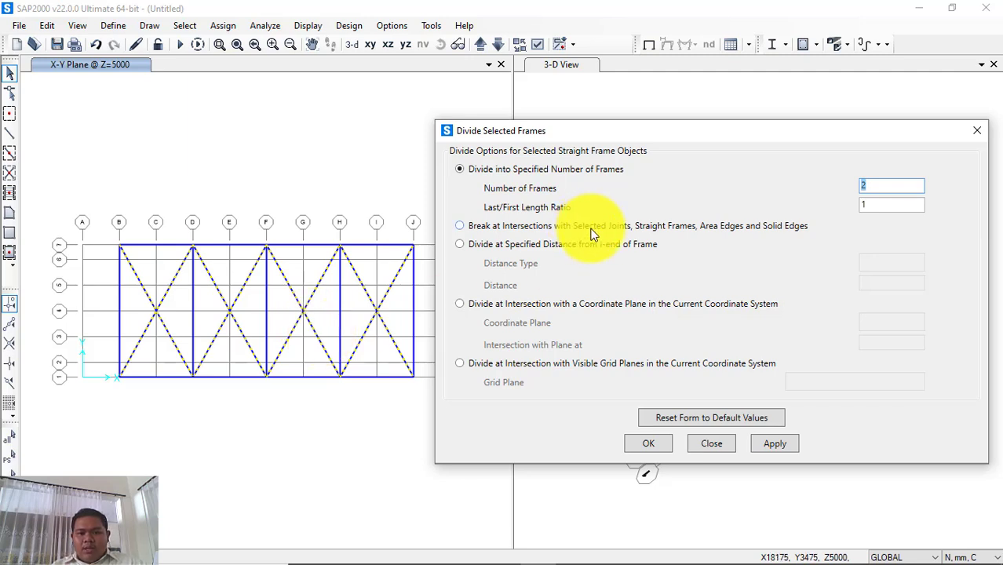
pyautogui.click(592, 229)
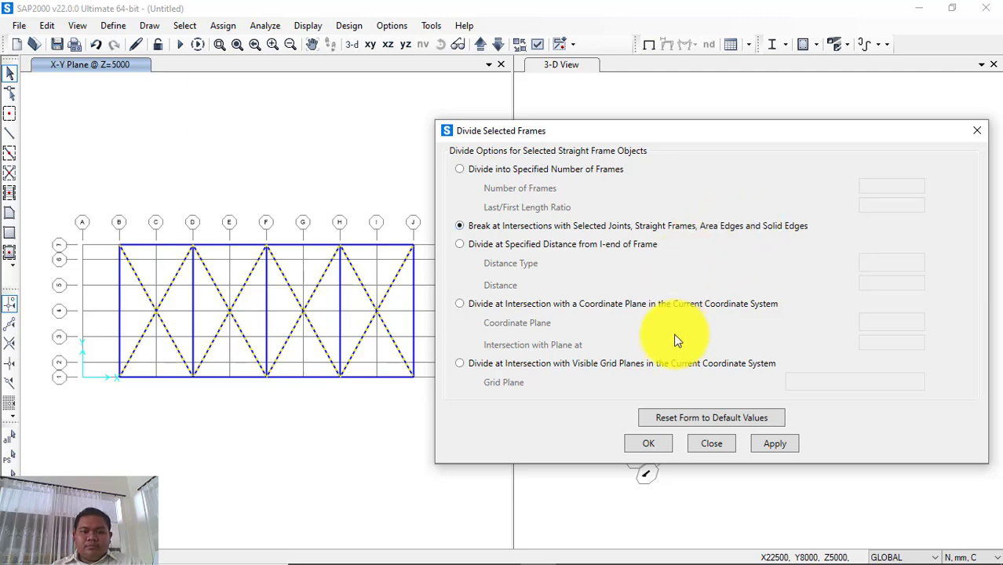
pyautogui.click(767, 444)
pyautogui.click(657, 441)
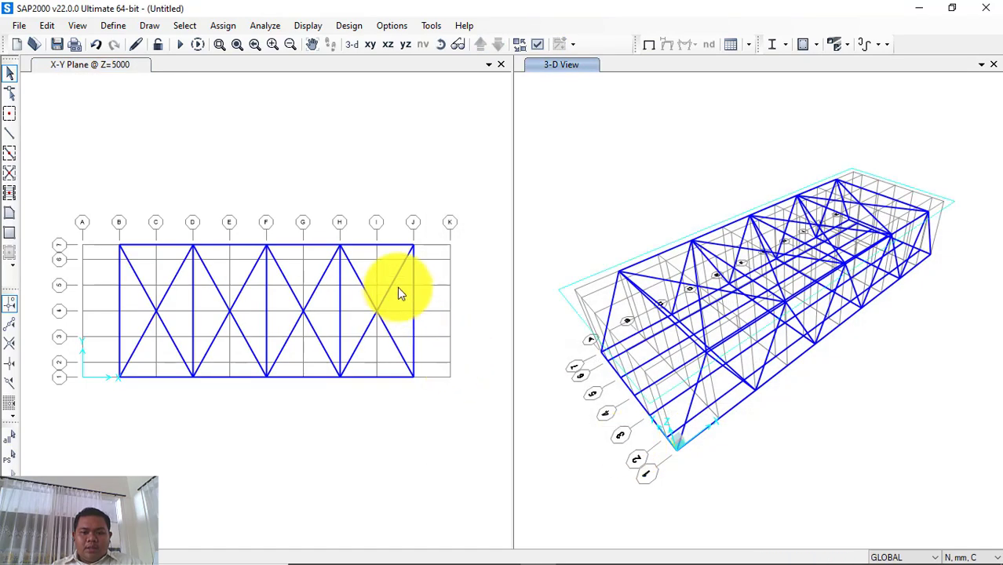
# - Check the brace segments in the top bay between X=17500 and X=22500 by selecting and deselecting them individually
pyautogui.click(395, 286)
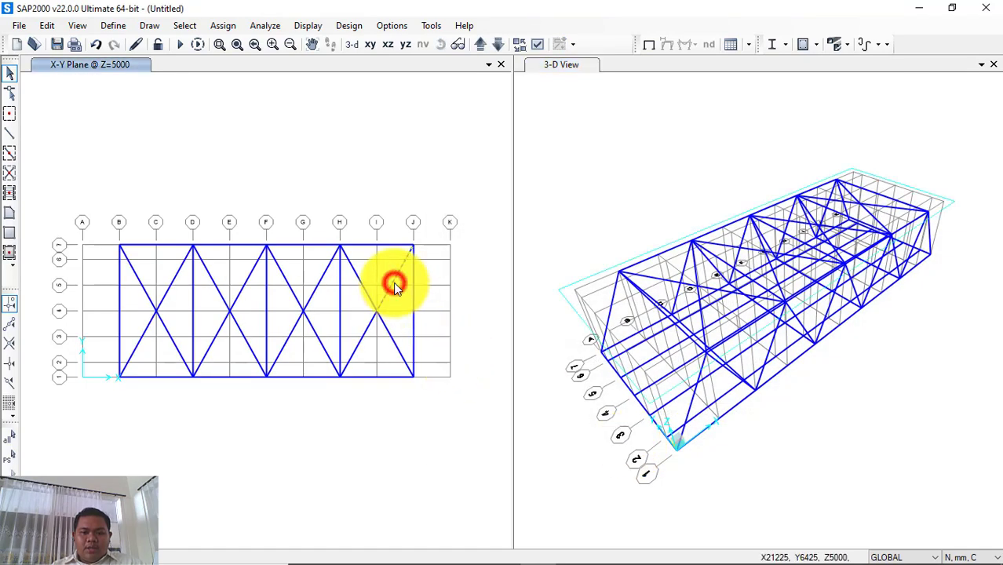
pyautogui.click(388, 290)
pyautogui.click(366, 292)
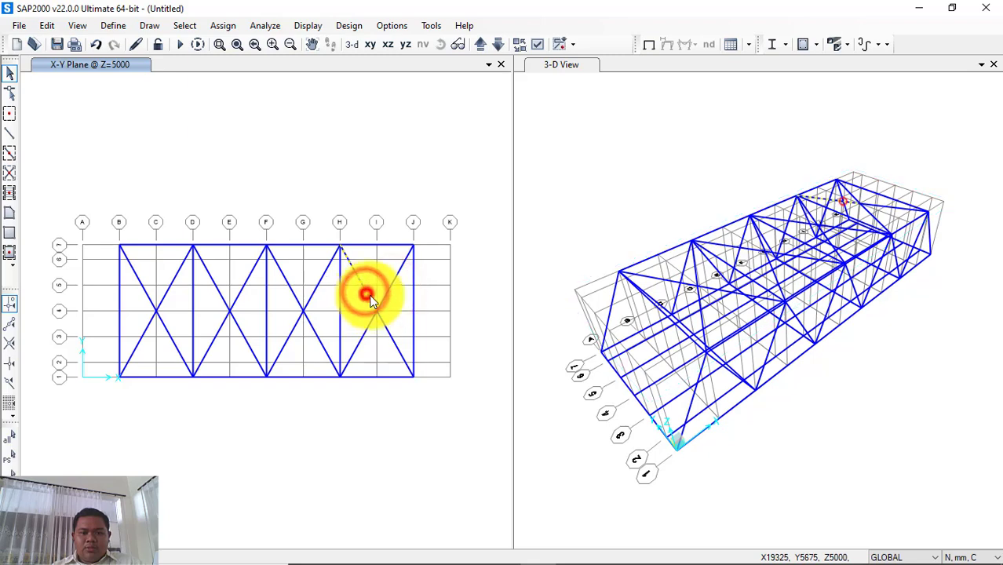
pyautogui.click(365, 325)
pyautogui.click(386, 328)
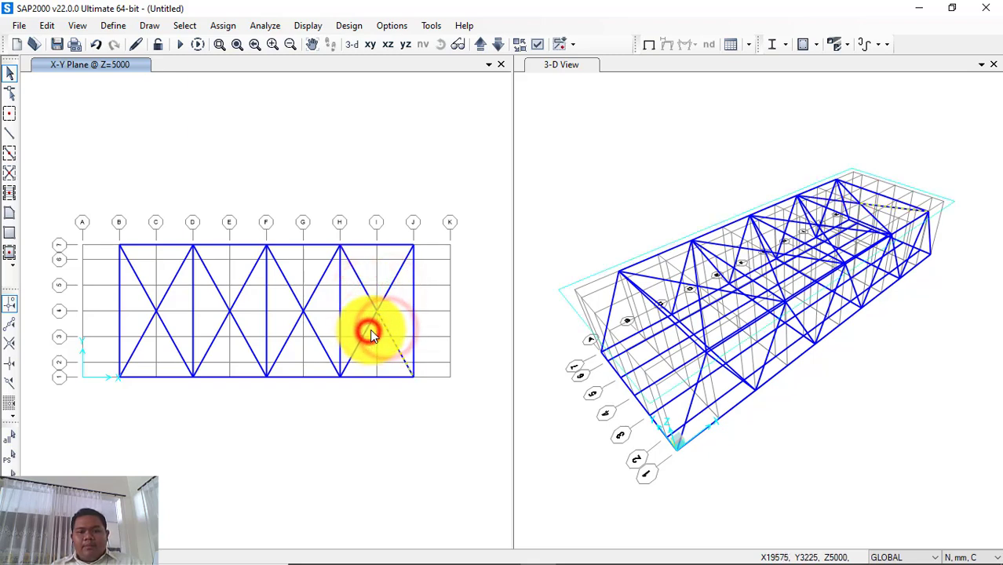
pyautogui.click(388, 330)
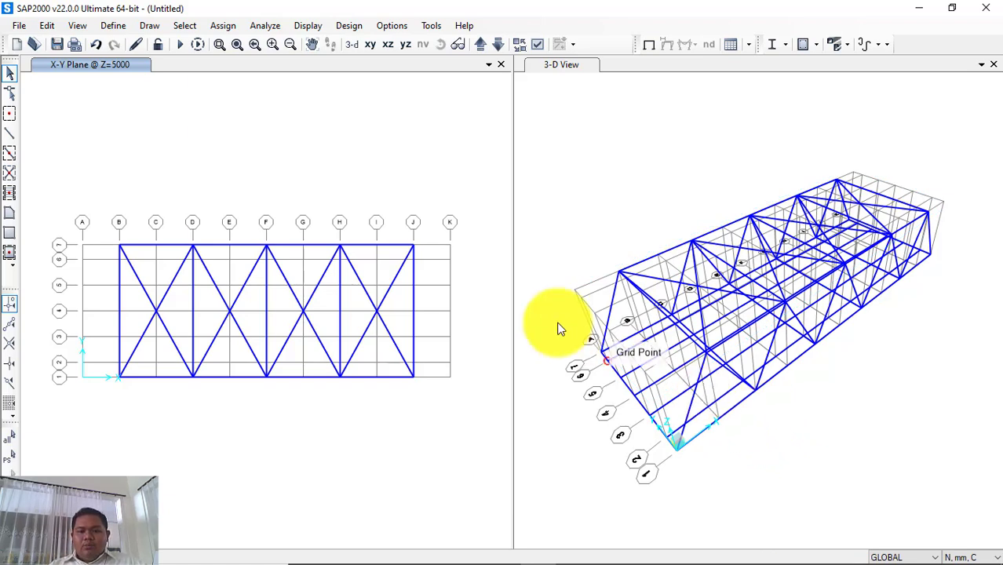
# - Assign pinned restraints (Translation 1, 2 and 3) to the two bottom corner joints at X=0, at Y=0 and Y=9000
pyautogui.click(544, 199)
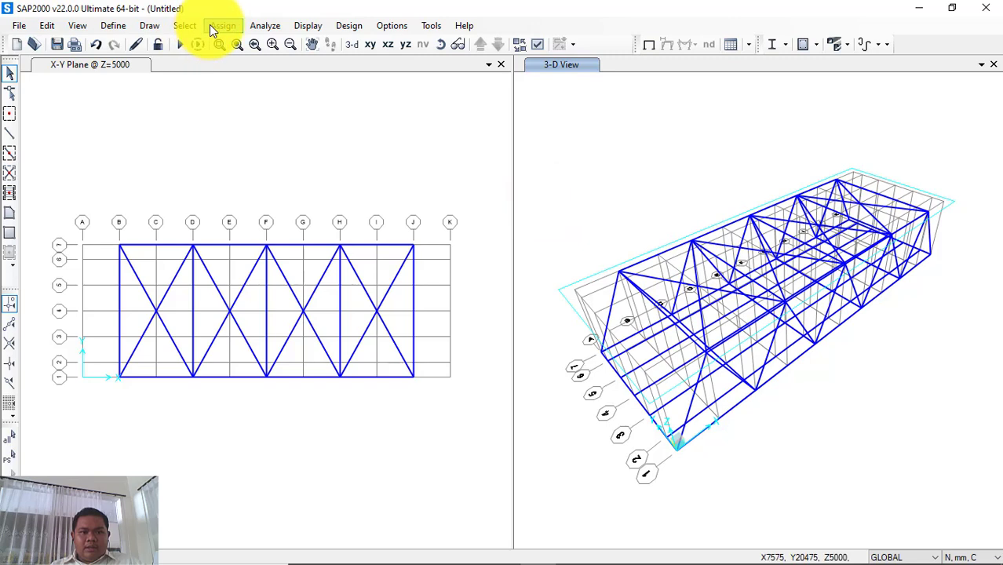
pyautogui.click(679, 446)
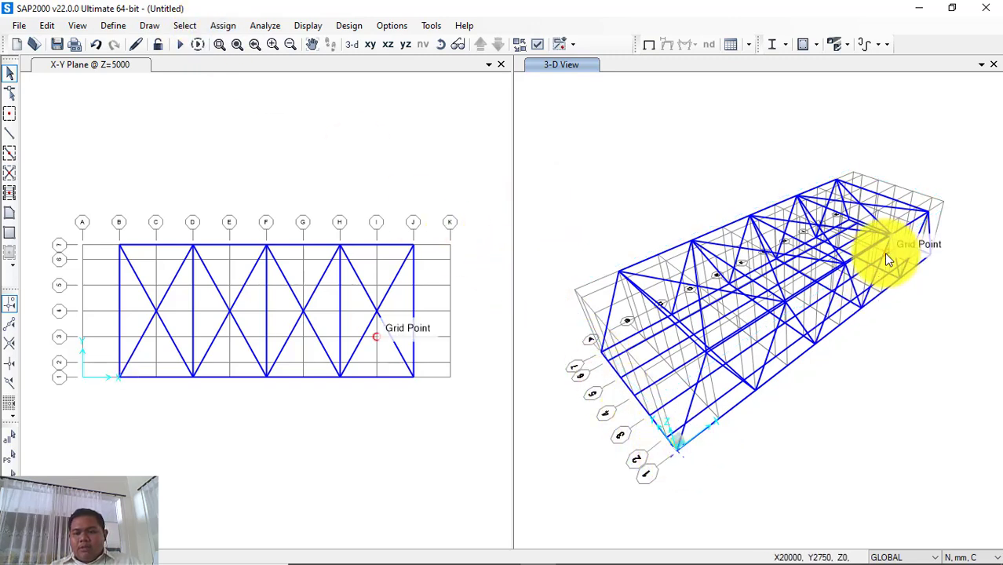
pyautogui.click(599, 355)
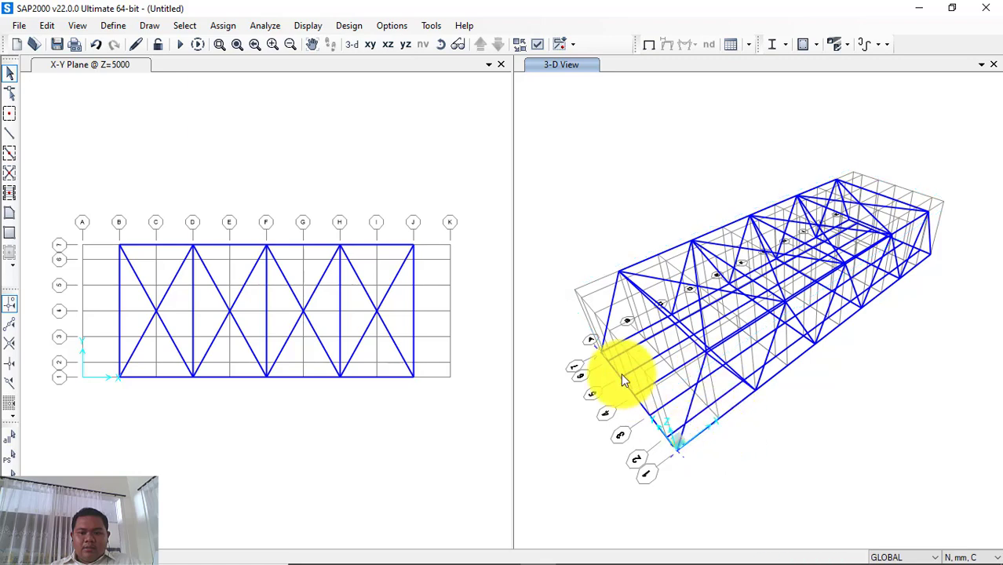
pyautogui.click(222, 26)
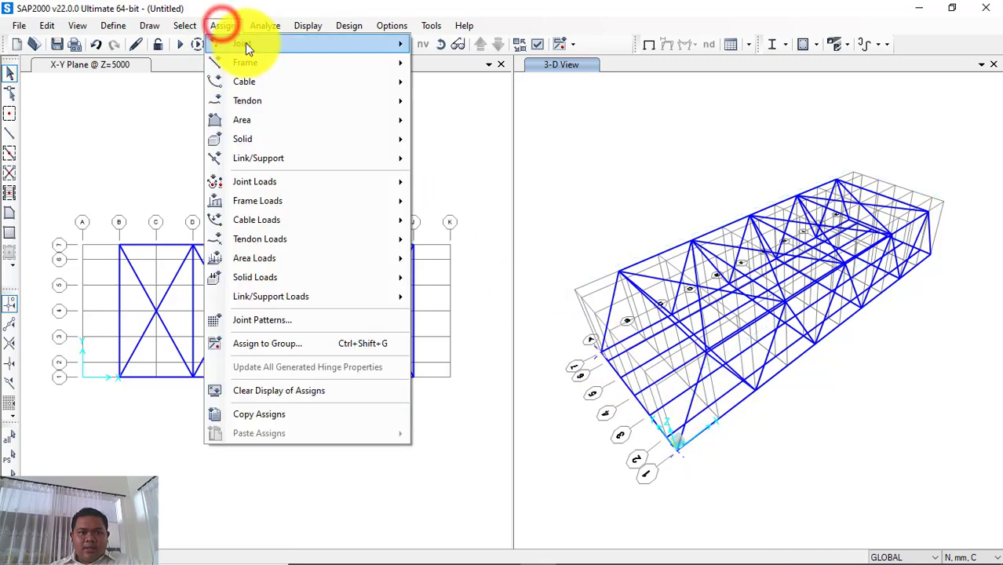
pyautogui.moveTo(245, 43)
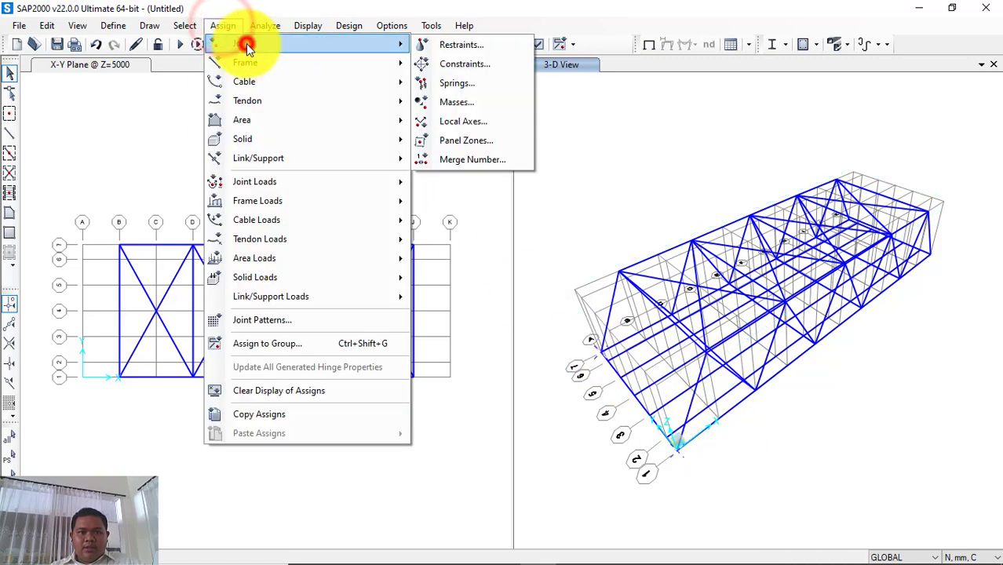
pyautogui.click(450, 50)
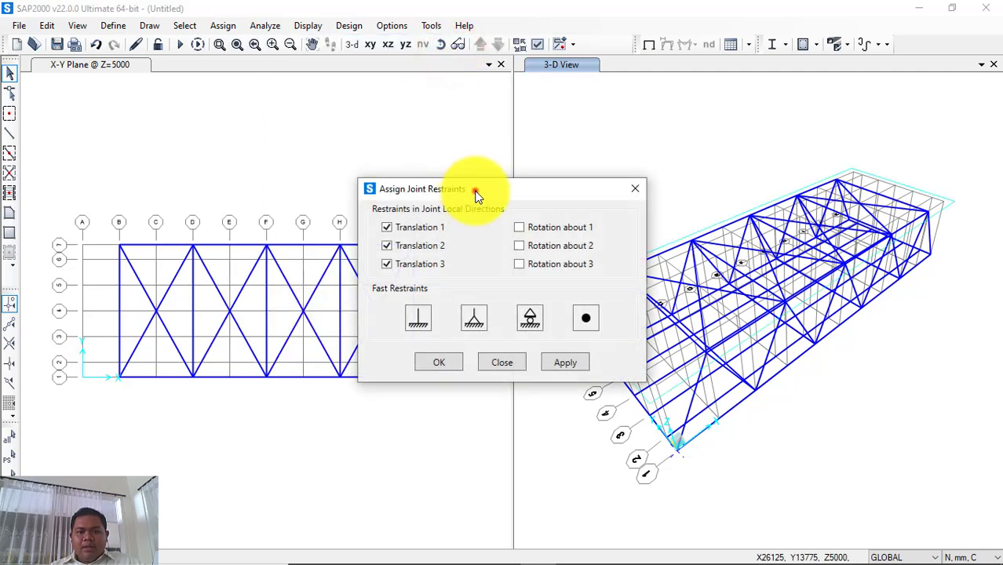
pyautogui.moveTo(475, 189); pyautogui.dragTo(314, 167)
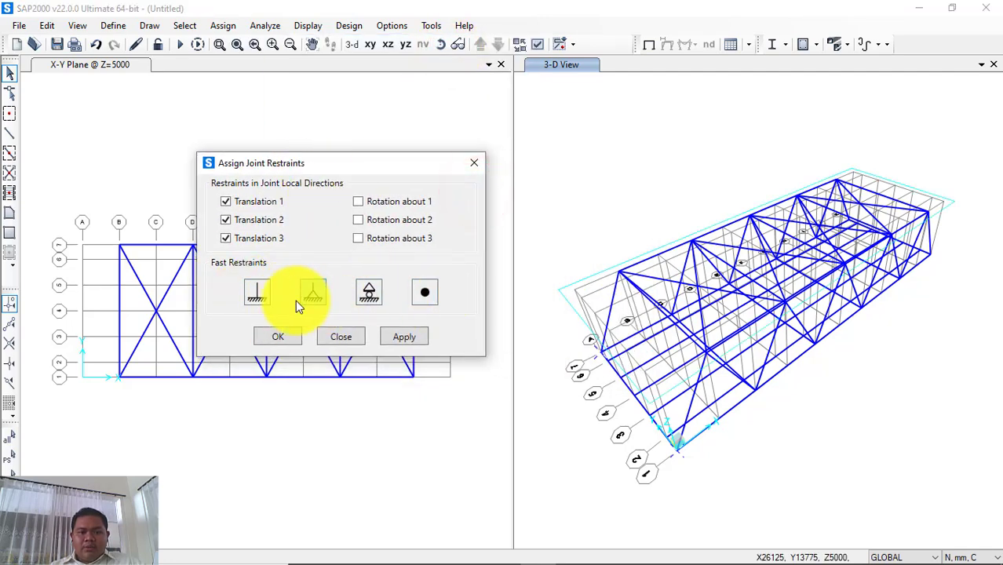
pyautogui.click(258, 297)
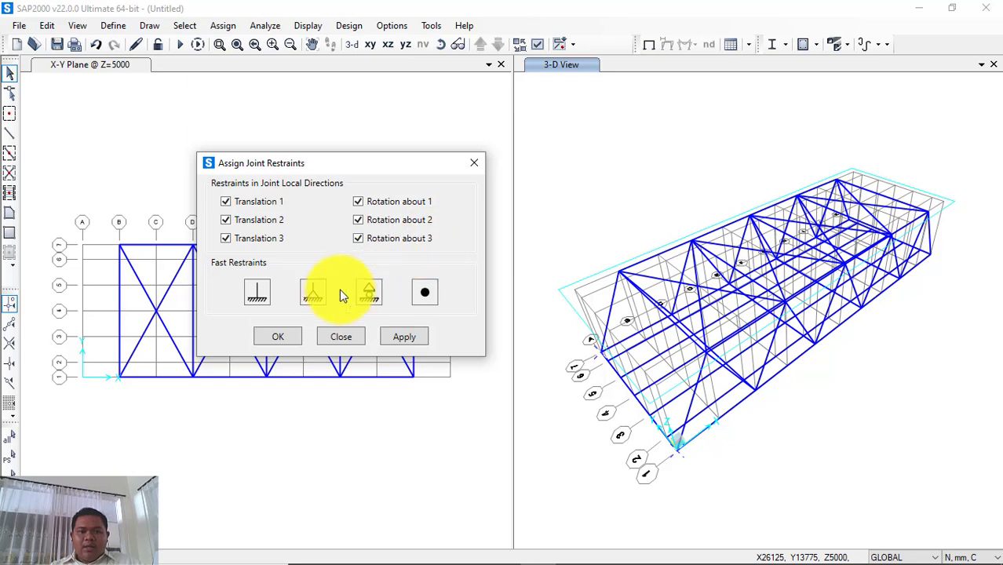
pyautogui.click(311, 294)
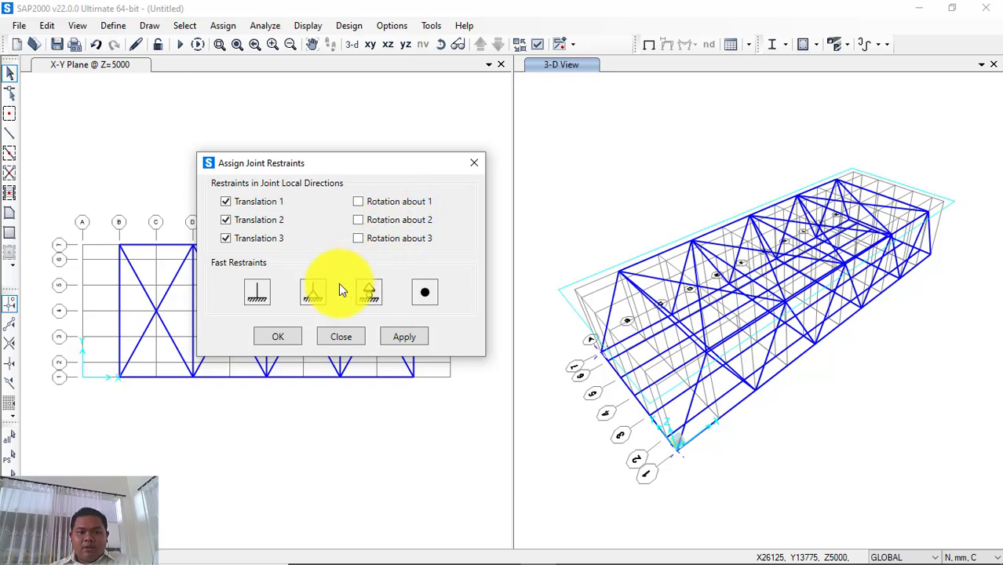
pyautogui.click(369, 291)
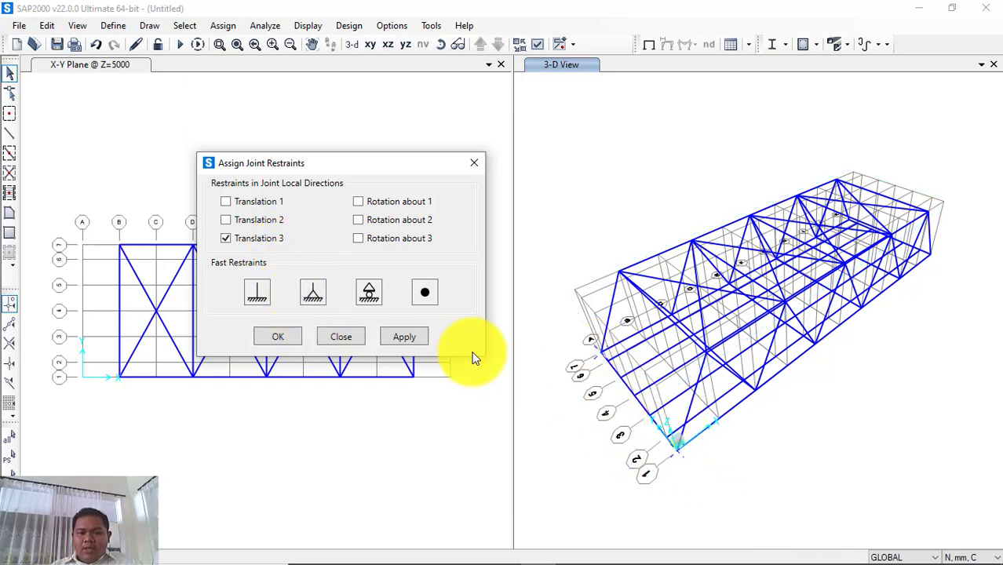
pyautogui.click(313, 292)
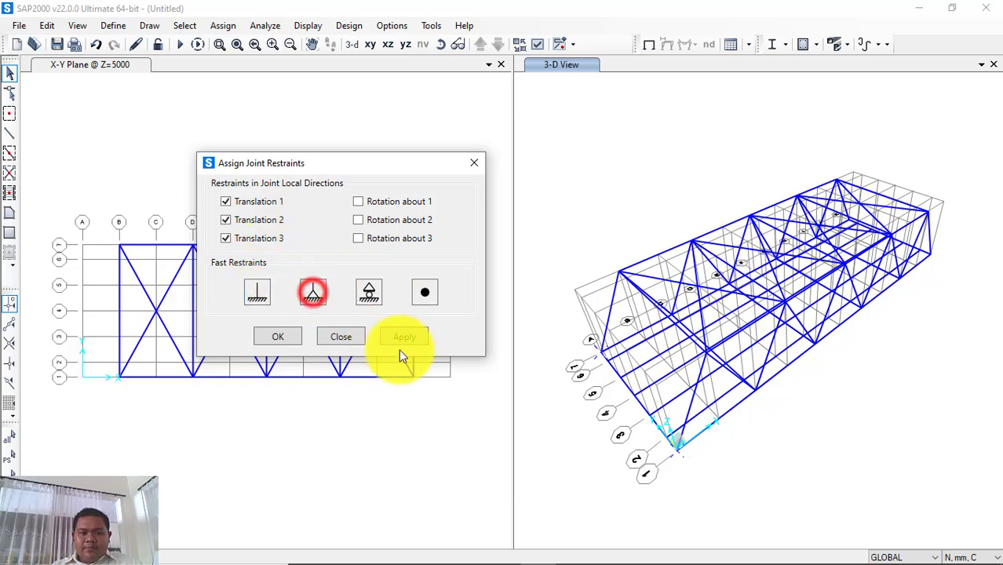
pyautogui.click(420, 345)
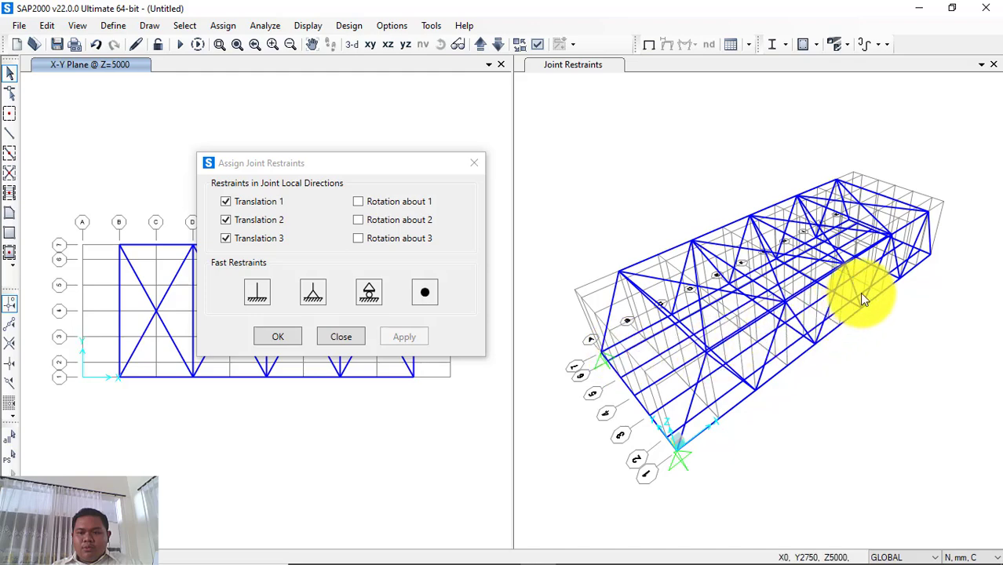
# - Assign roller restraints (Translation 3 only) to the two bottom corner joints at X=25000, at Y=0 and Y=9000, and finish the restraint assignment
pyautogui.moveTo(886, 319)
pyautogui.keyDown('shift'); pyautogui.mouseDown(button='middle')
pyautogui.moveTo(861, 347)
pyautogui.moveTo(683, 349)
pyautogui.moveTo(889, 391)
pyautogui.mouseUp(button='middle'); pyautogui.keyUp('shift')
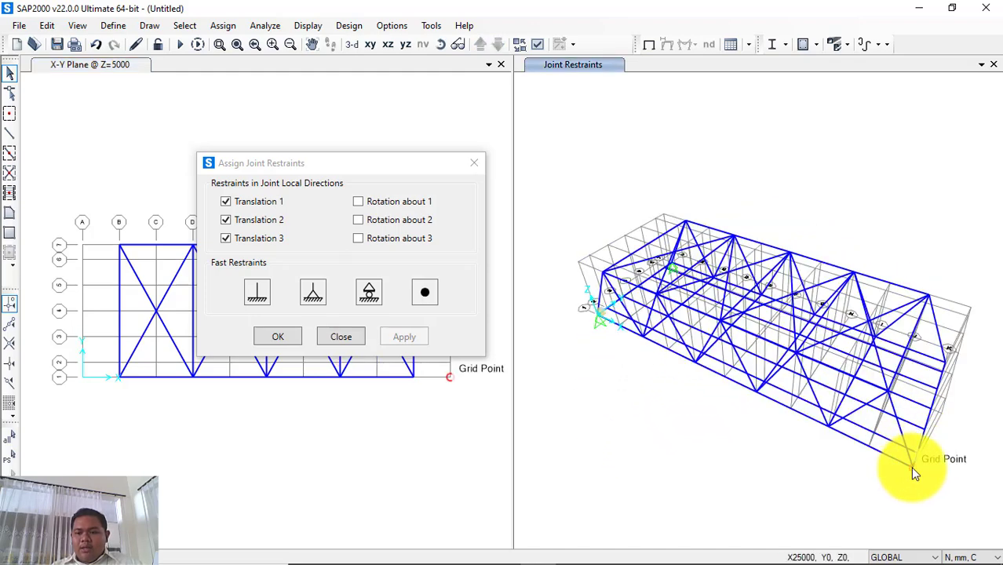
pyautogui.click(912, 468)
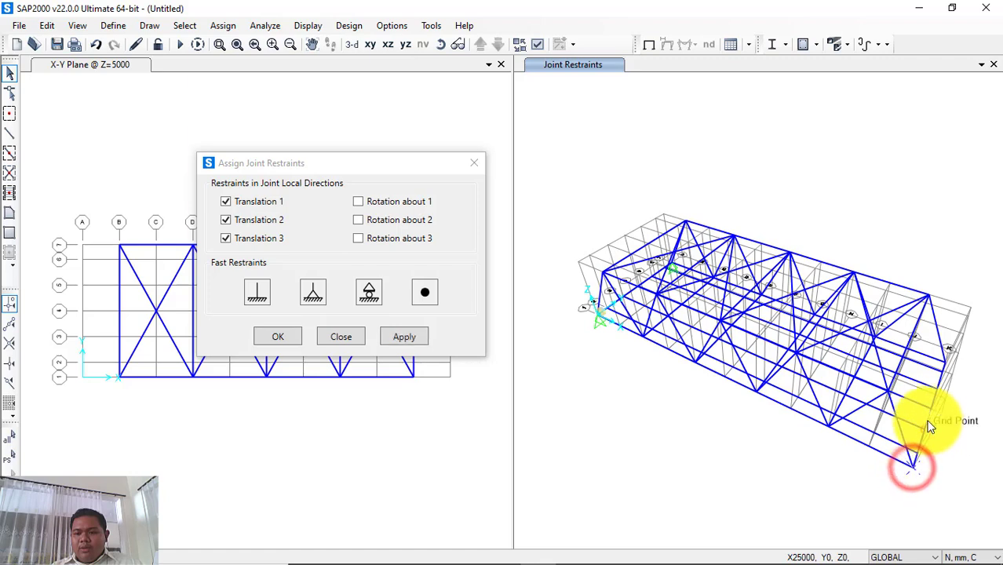
pyautogui.click(943, 360)
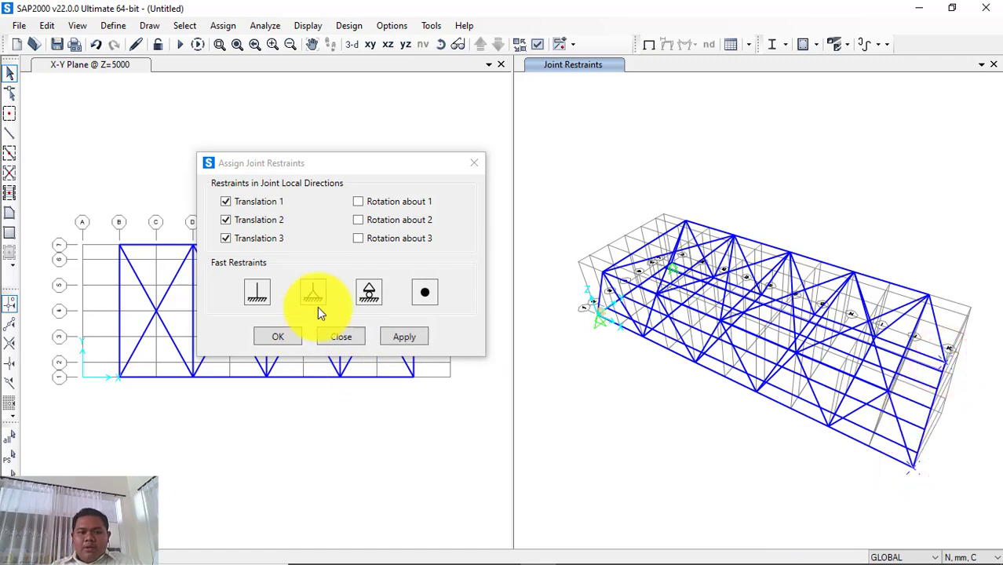
pyautogui.click(365, 294)
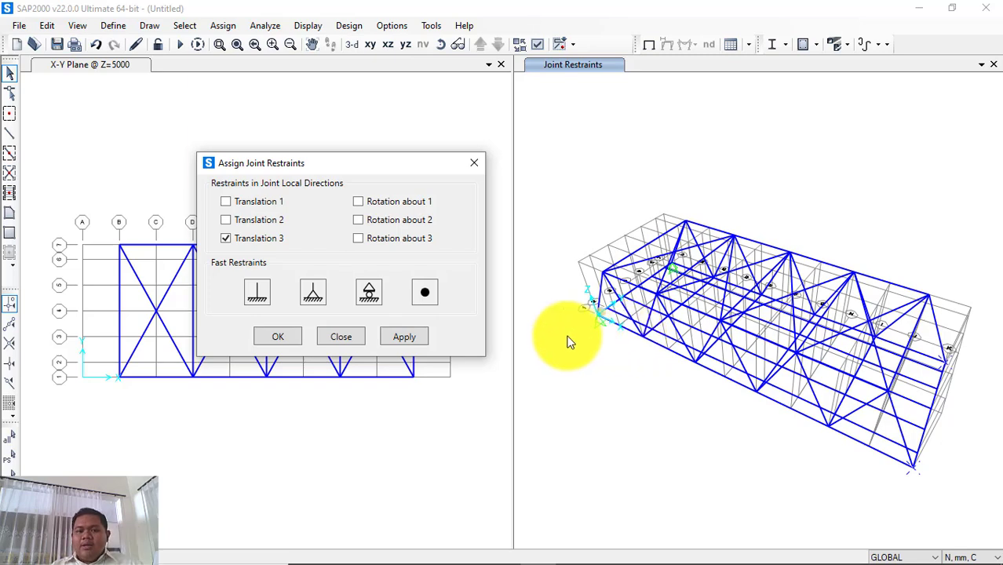
pyautogui.click(407, 341)
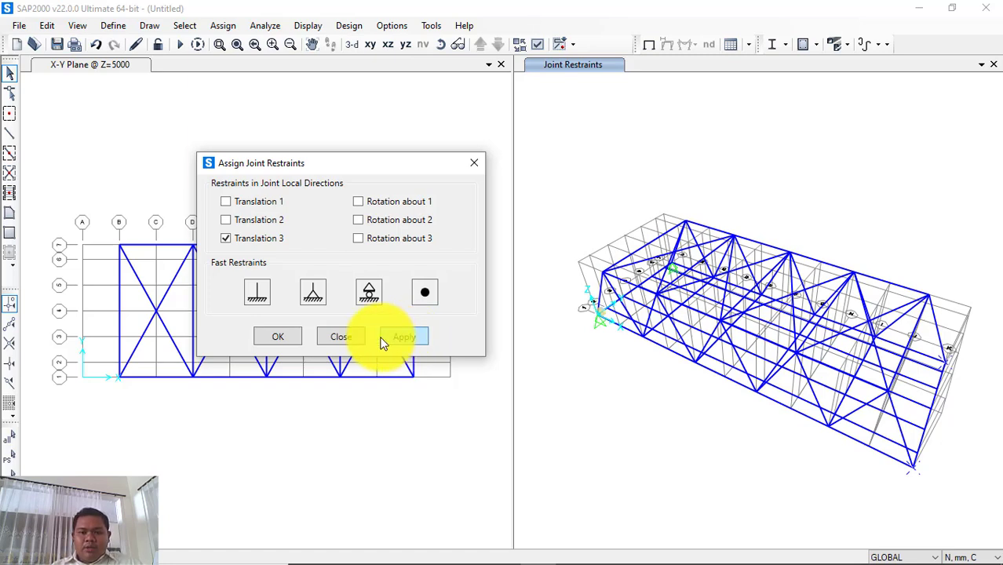
pyautogui.click(383, 337)
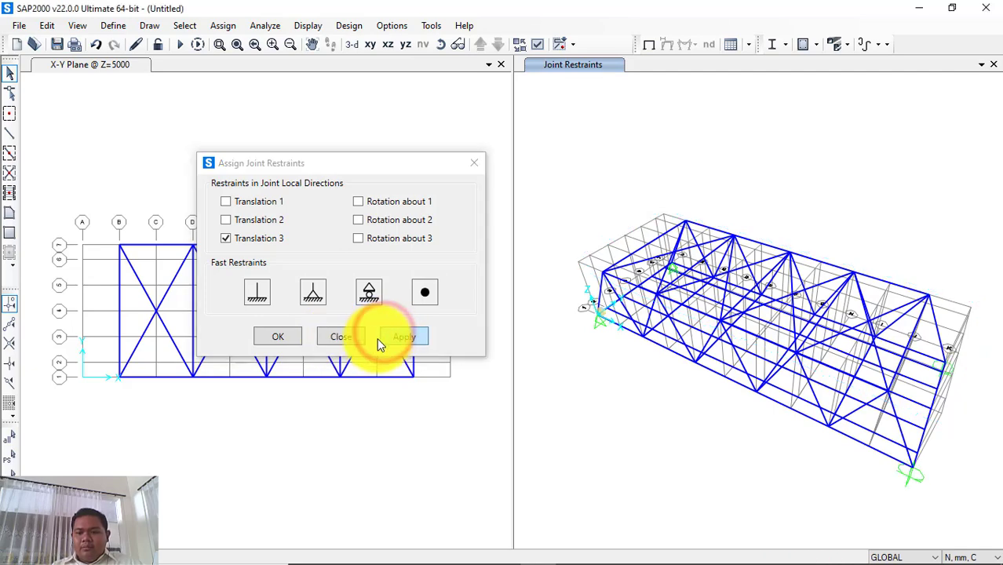
pyautogui.click(269, 338)
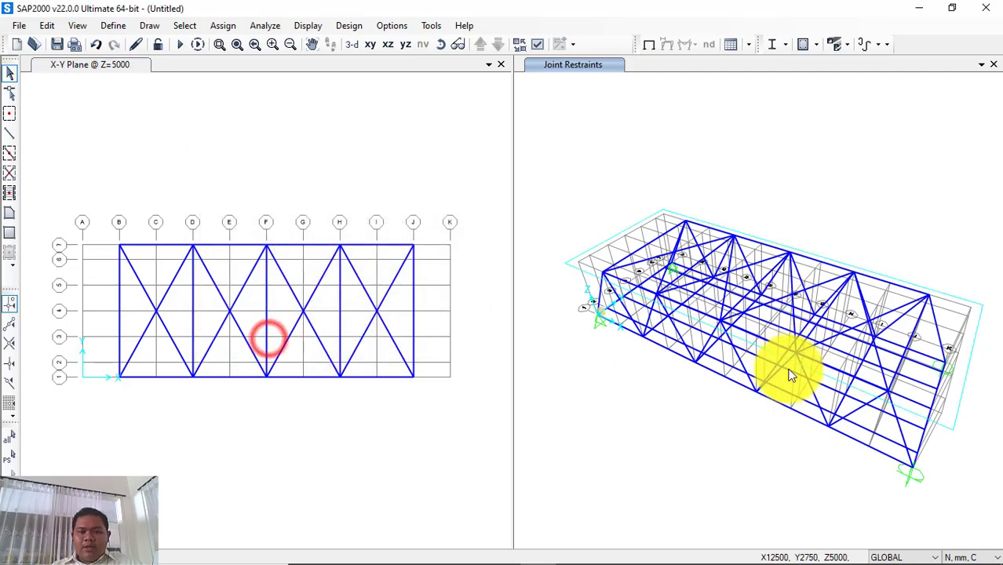
# - Inspect the pinned and roller supports at both ends of the truss frame from several angles
pyautogui.moveTo(632, 400); pyautogui.dragTo(808, 388, button='middle')
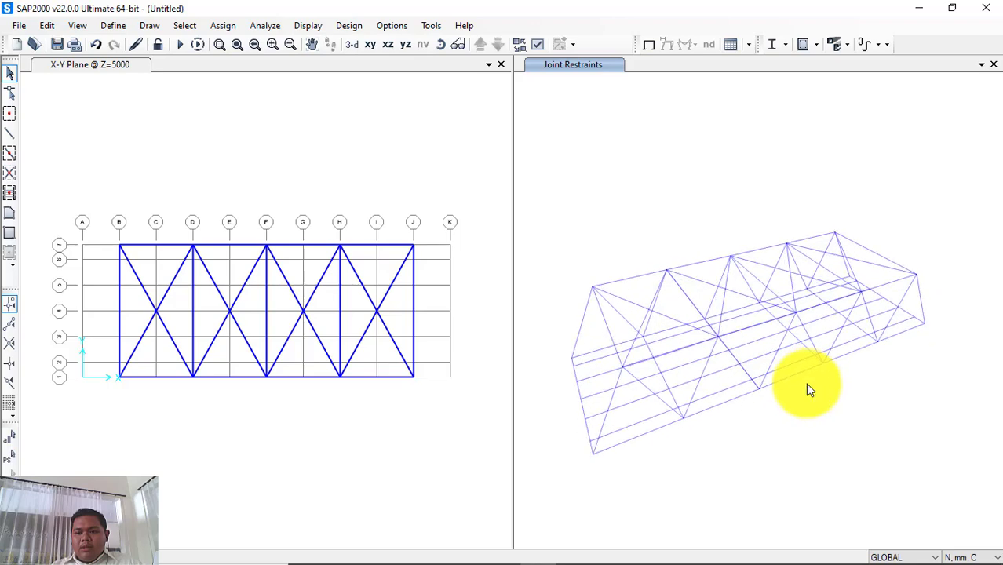
pyautogui.moveTo(696, 430); pyautogui.dragTo(789, 410, button='middle')
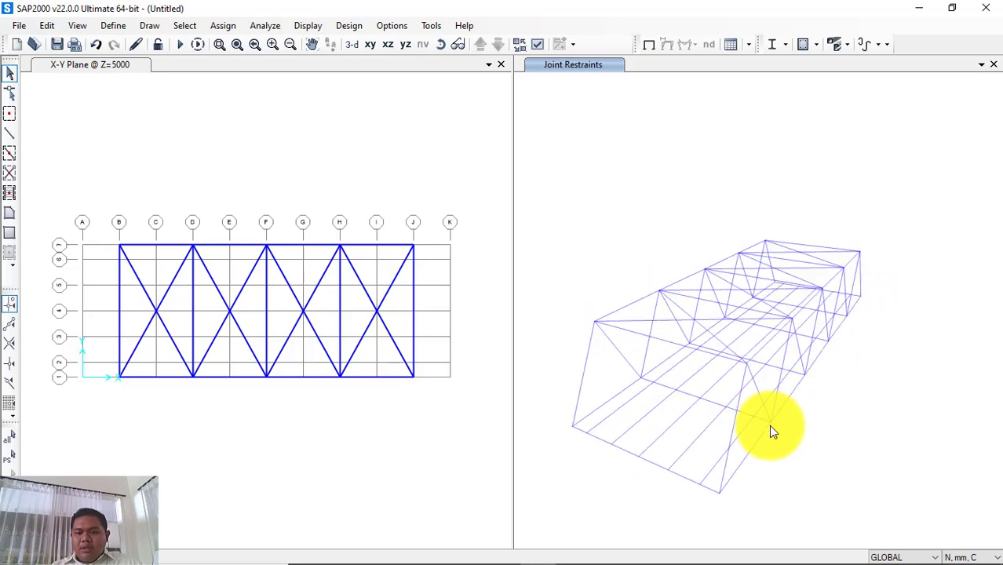
pyautogui.moveTo(771, 446); pyautogui.dragTo(649, 430, button='middle')
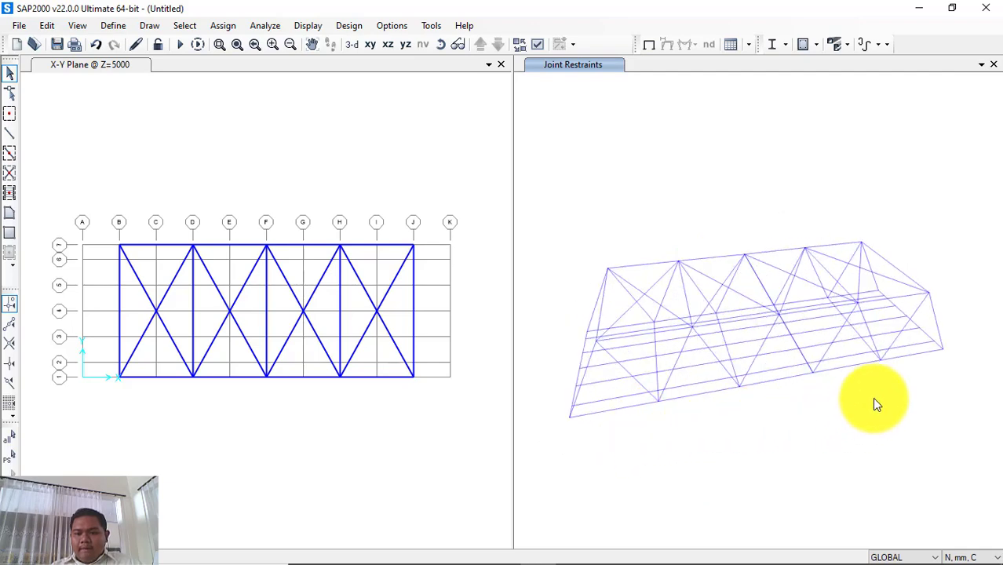
pyautogui.keyDown('shift'); pyautogui.moveTo(710, 413); pyautogui.dragTo(683, 421, button='middle'); pyautogui.keyUp('shift')
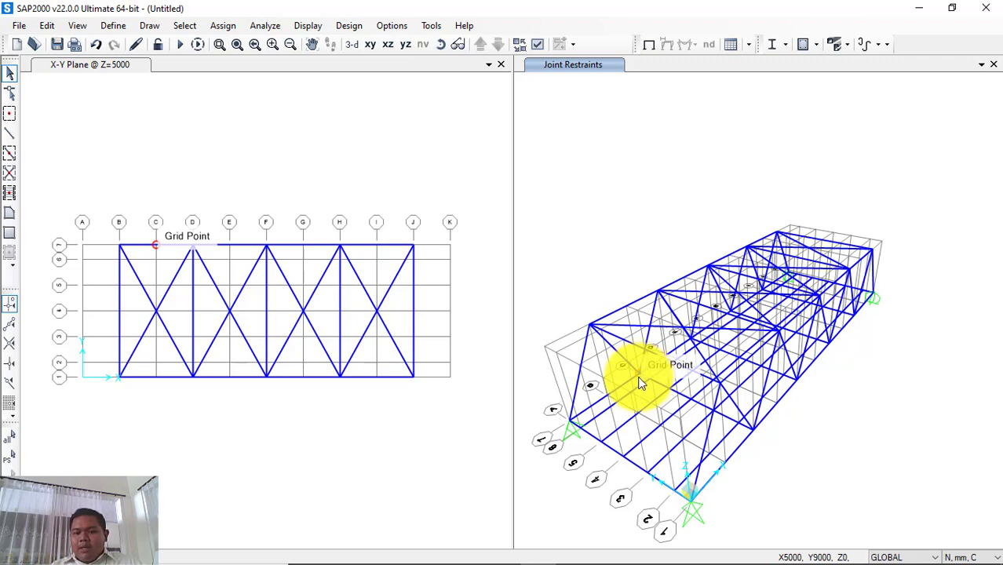
pyautogui.click(569, 425)
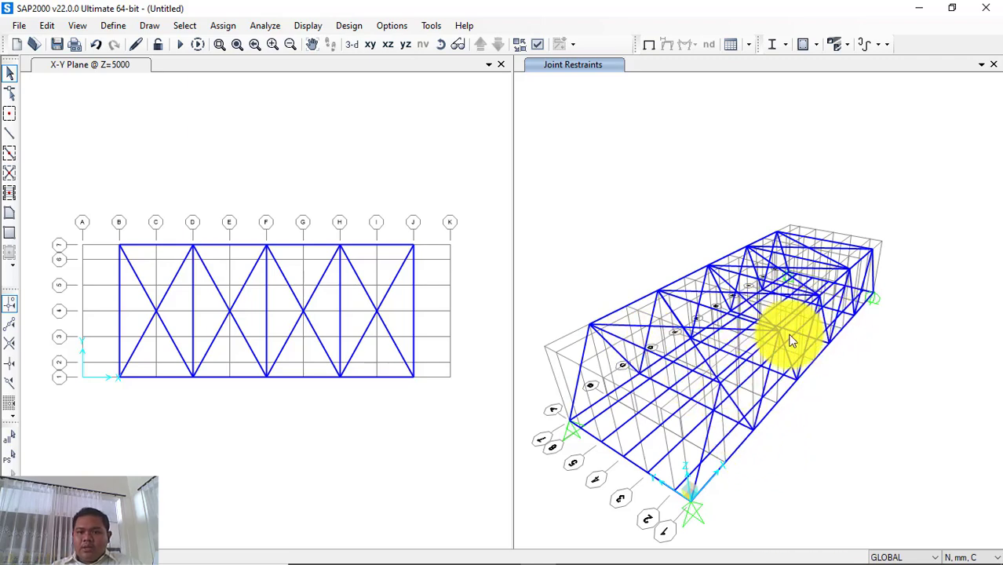
pyautogui.keyDown('shift'); pyautogui.moveTo(646, 414); pyautogui.dragTo(662, 384, button='middle'); pyautogui.keyUp('shift')
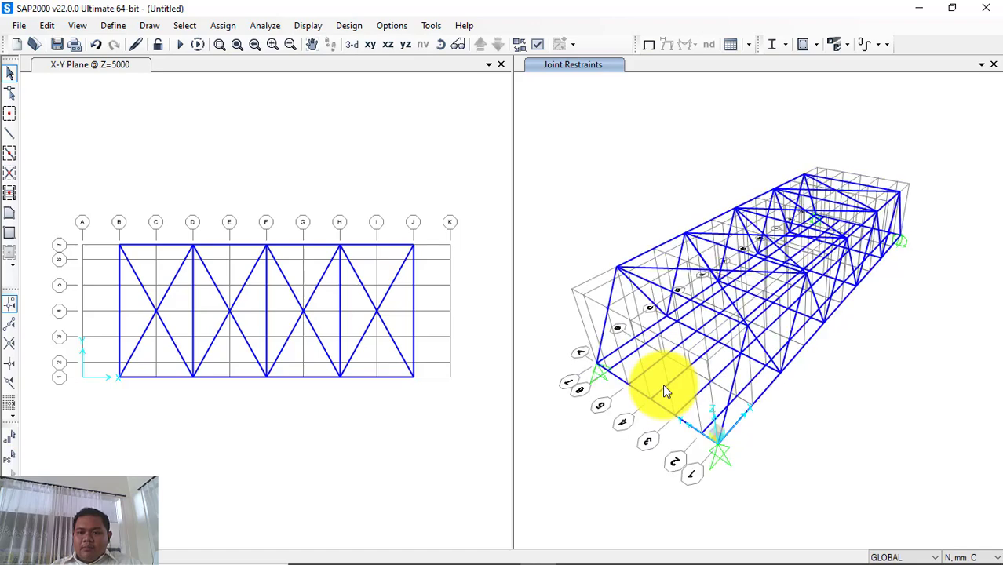
# - Set the 3D window's View Type to Extrude in the display options and examine the member profiles around the frame
pyautogui.click(584, 194)
pyautogui.click(537, 47)
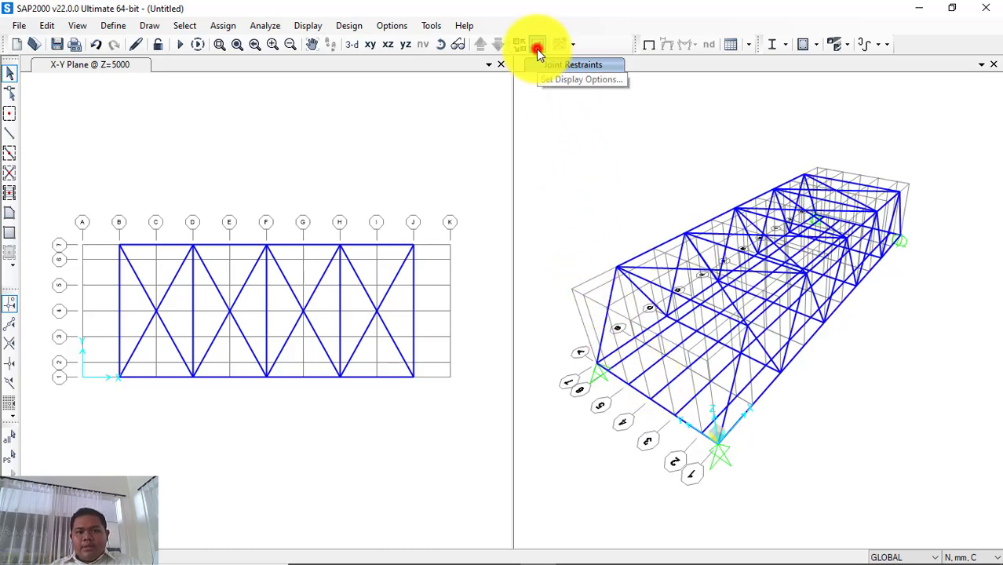
pyautogui.moveTo(591, 76); pyautogui.dragTo(505, 72)
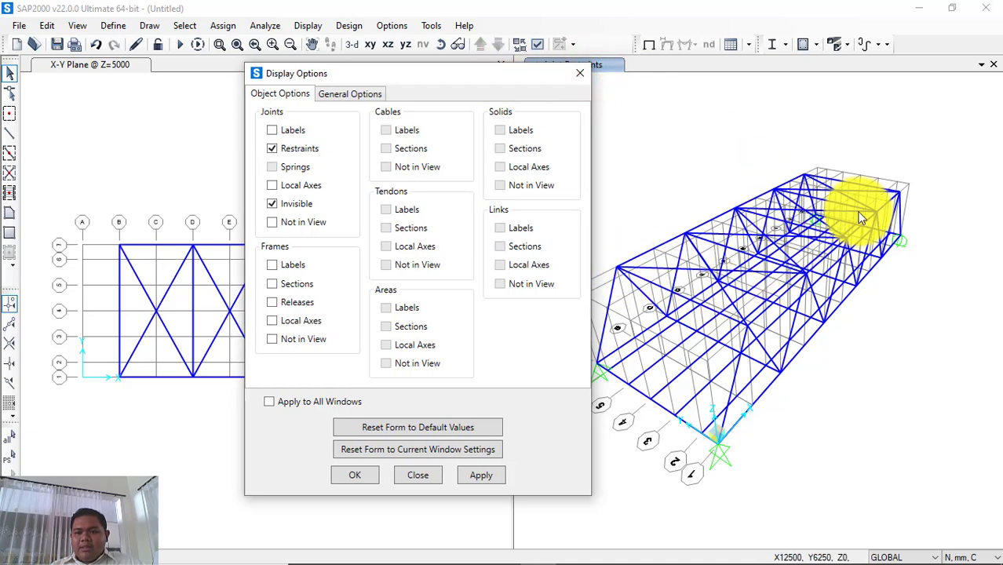
pyautogui.click(372, 94)
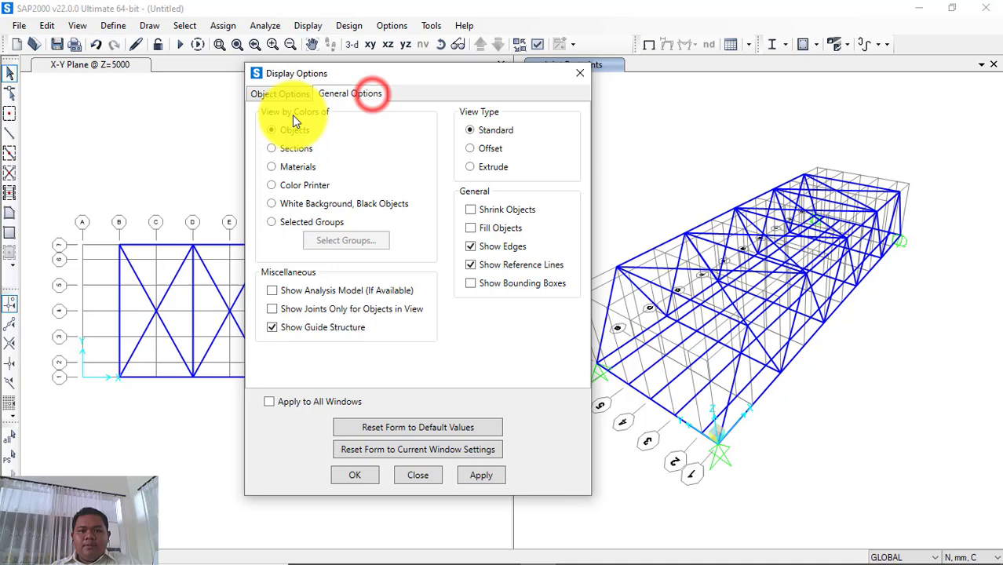
pyautogui.click(497, 167)
pyautogui.click(482, 475)
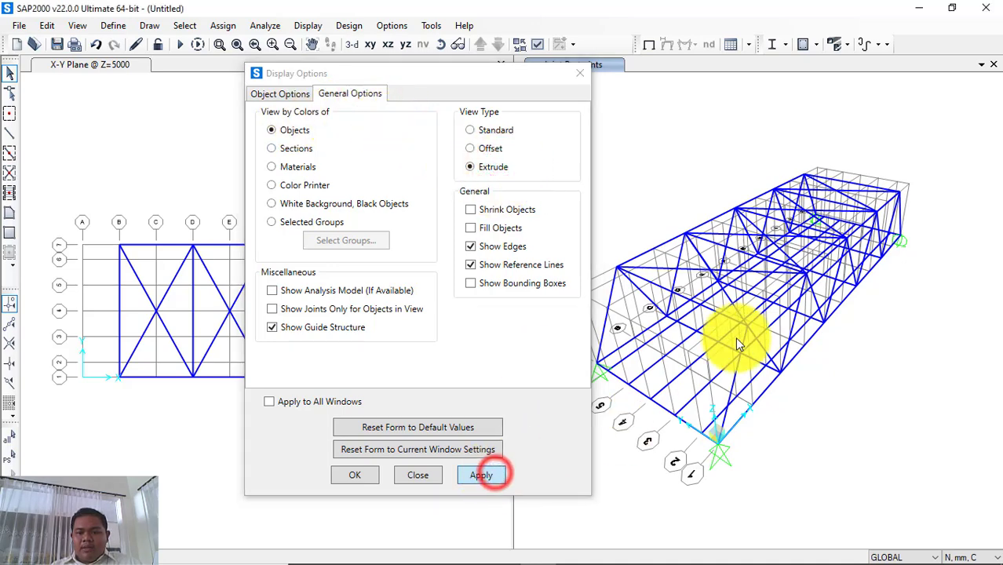
pyautogui.keyDown('shift'); pyautogui.moveTo(746, 296); pyautogui.dragTo(676, 393, button='middle'); pyautogui.keyUp('shift')
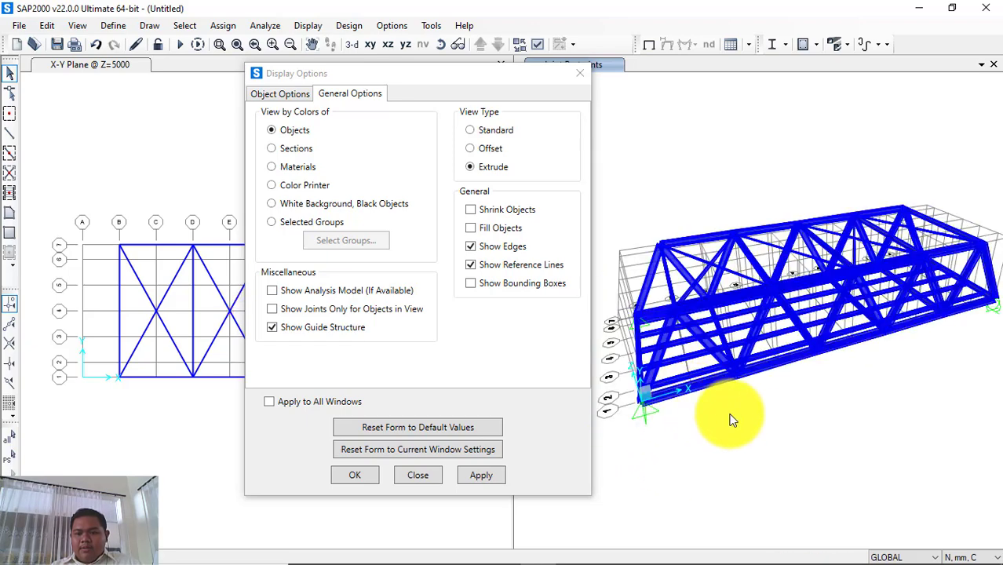
pyautogui.moveTo(765, 426)
pyautogui.keyDown('shift'); pyautogui.mouseDown(button='middle')
pyautogui.moveTo(761, 402)
pyautogui.moveTo(747, 430)
pyautogui.mouseUp(button='middle'); pyautogui.keyUp('shift')
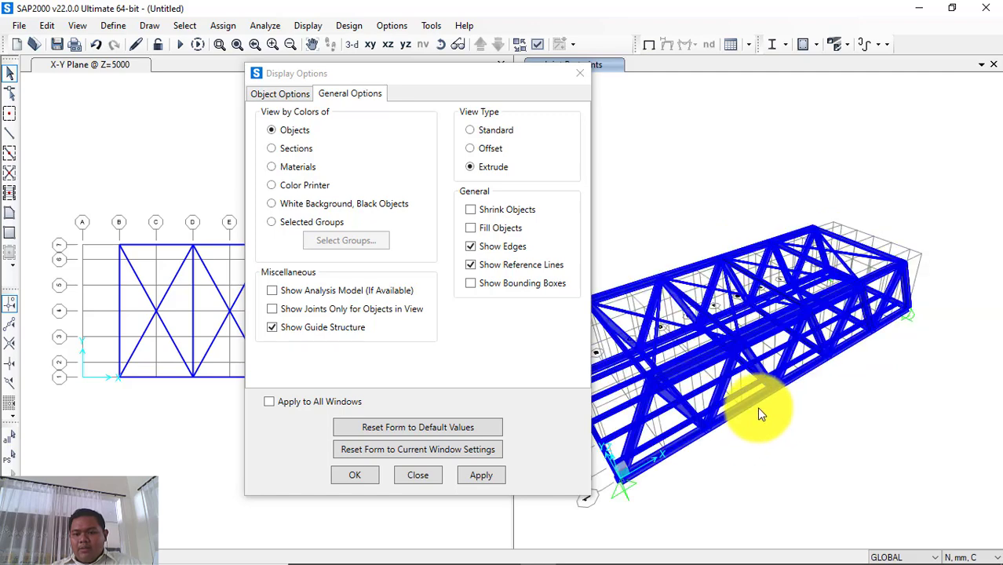